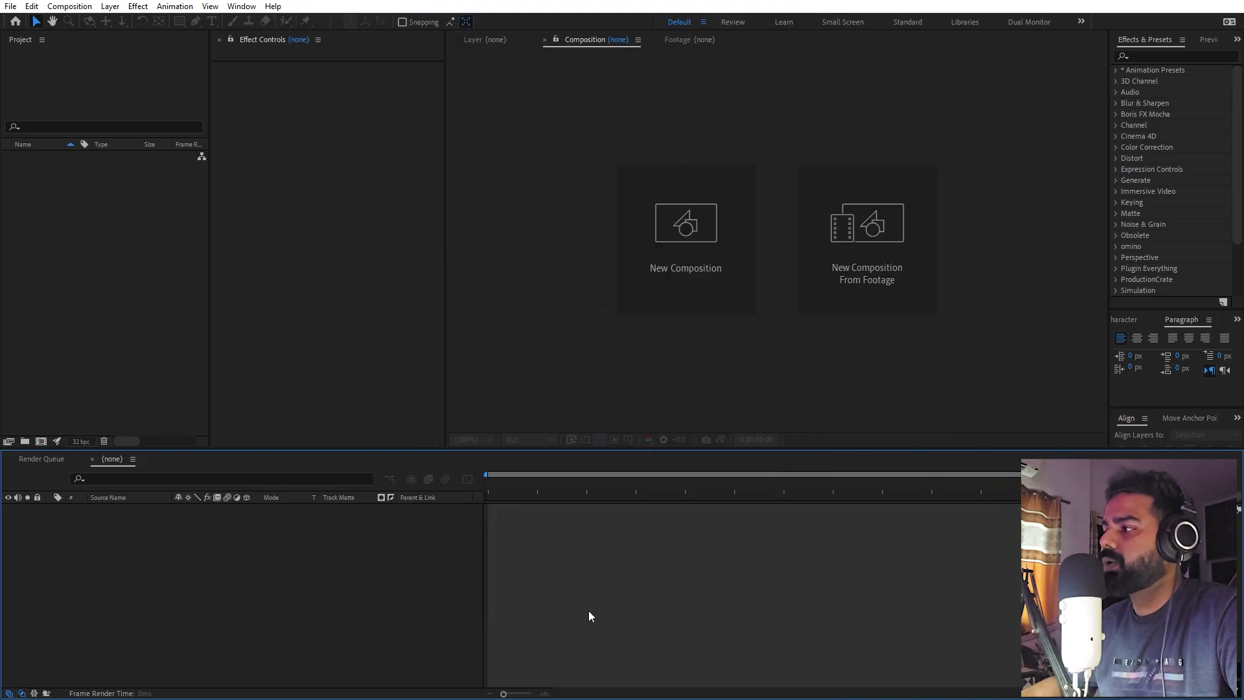
Create a 1920 × 1080, 30 fps composition named Main with a 30-second duration
left_click(70, 6)
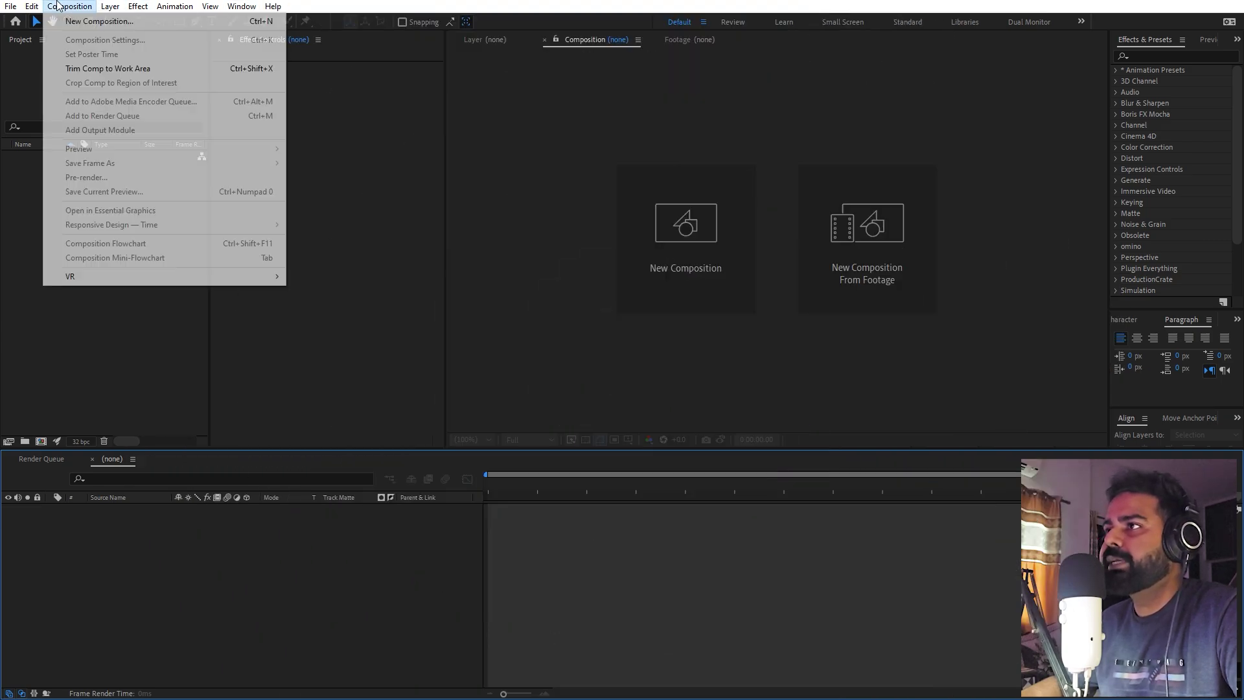
left_click(72, 22)
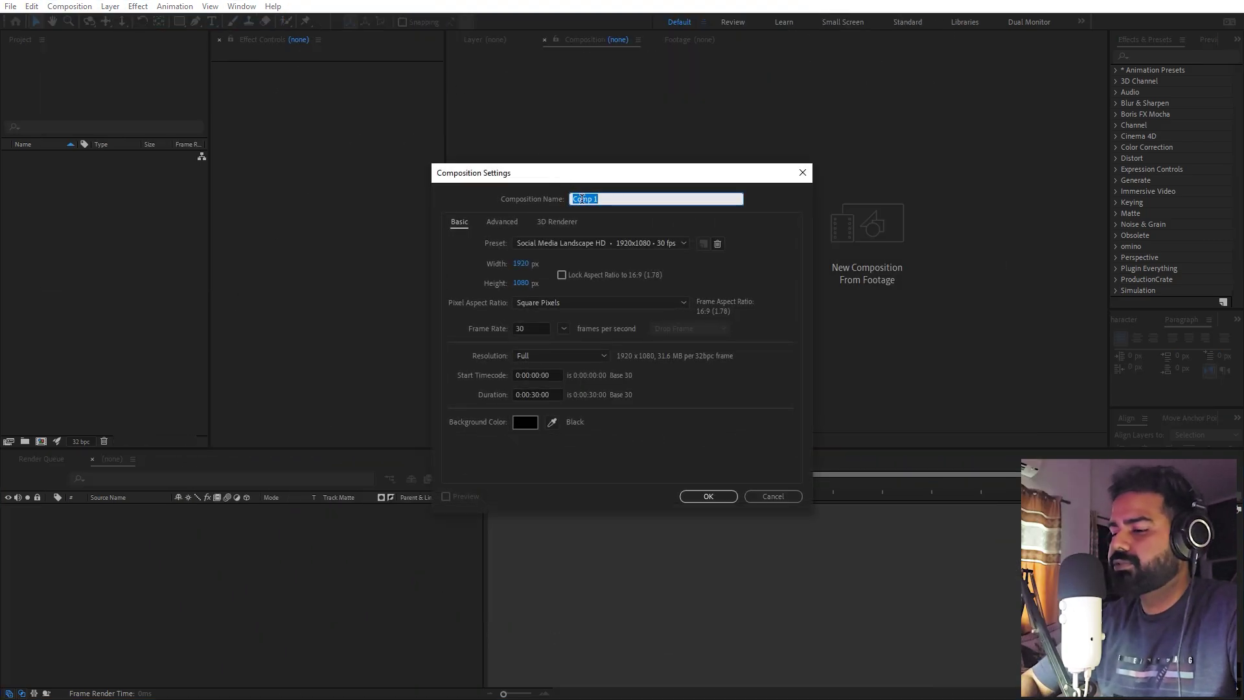
type("Main")
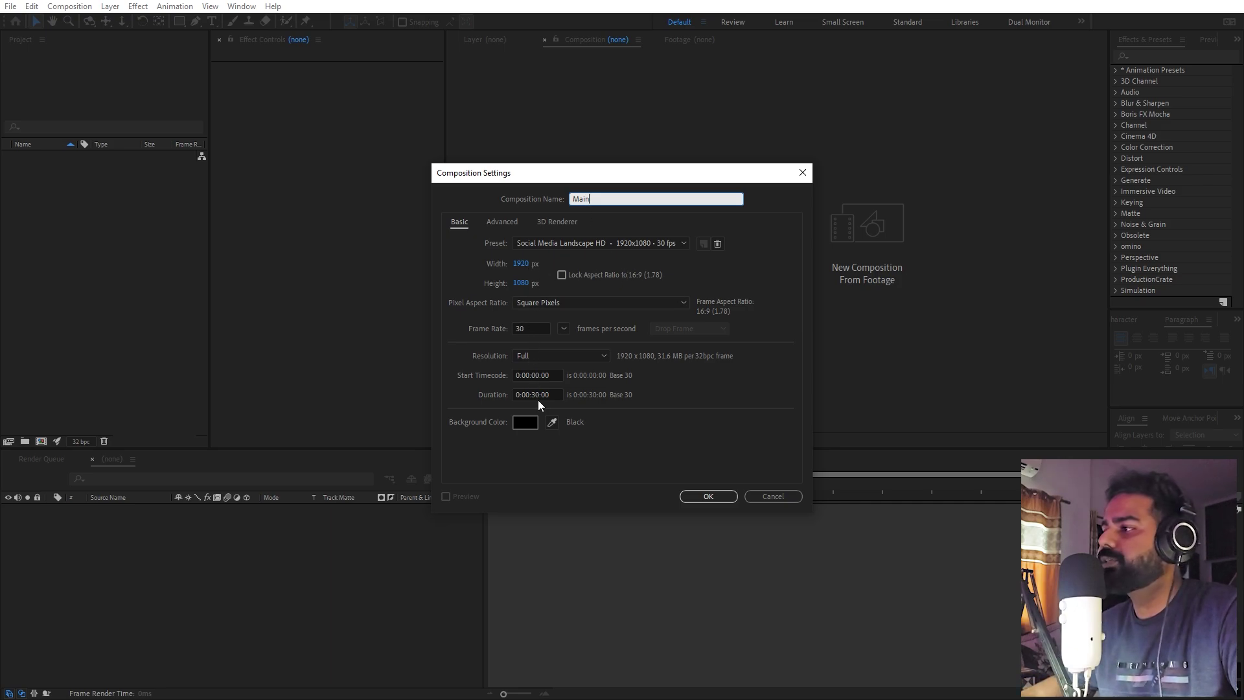
left_click(721, 498)
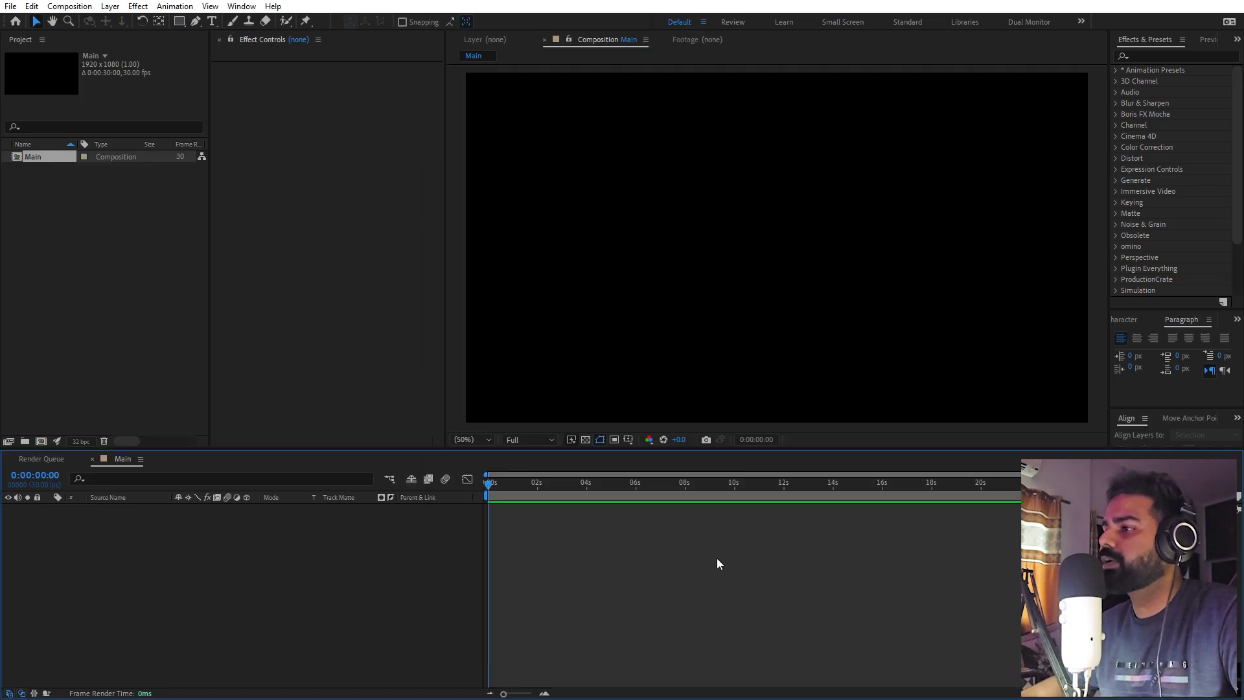
Check the project's color bit depth options and keep 32 bits per channel (float)
left_click(80, 441)
left_click(548, 250)
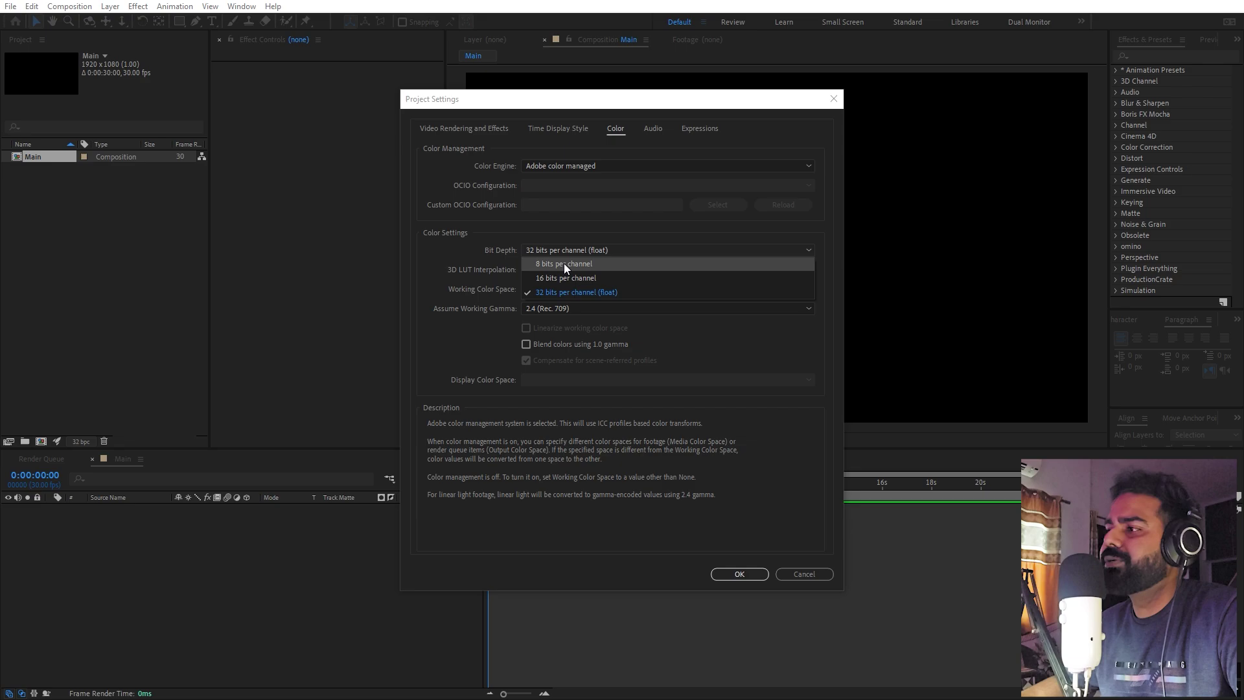
left_click(689, 430)
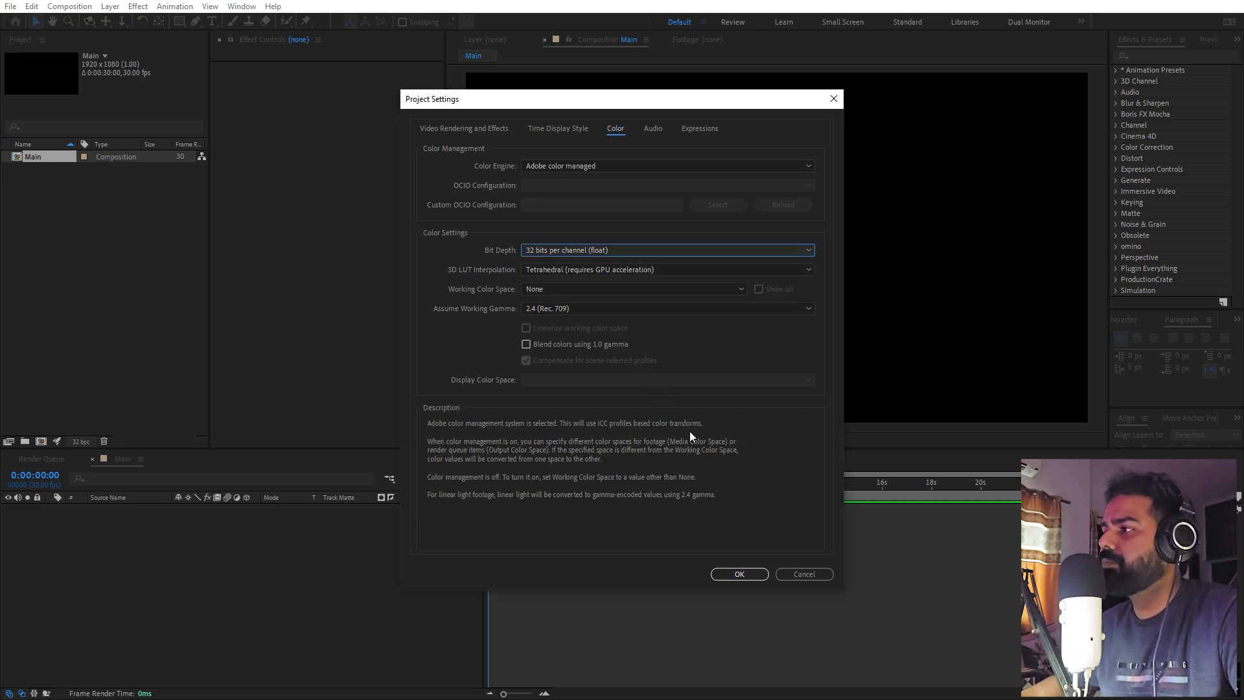
left_click(721, 573)
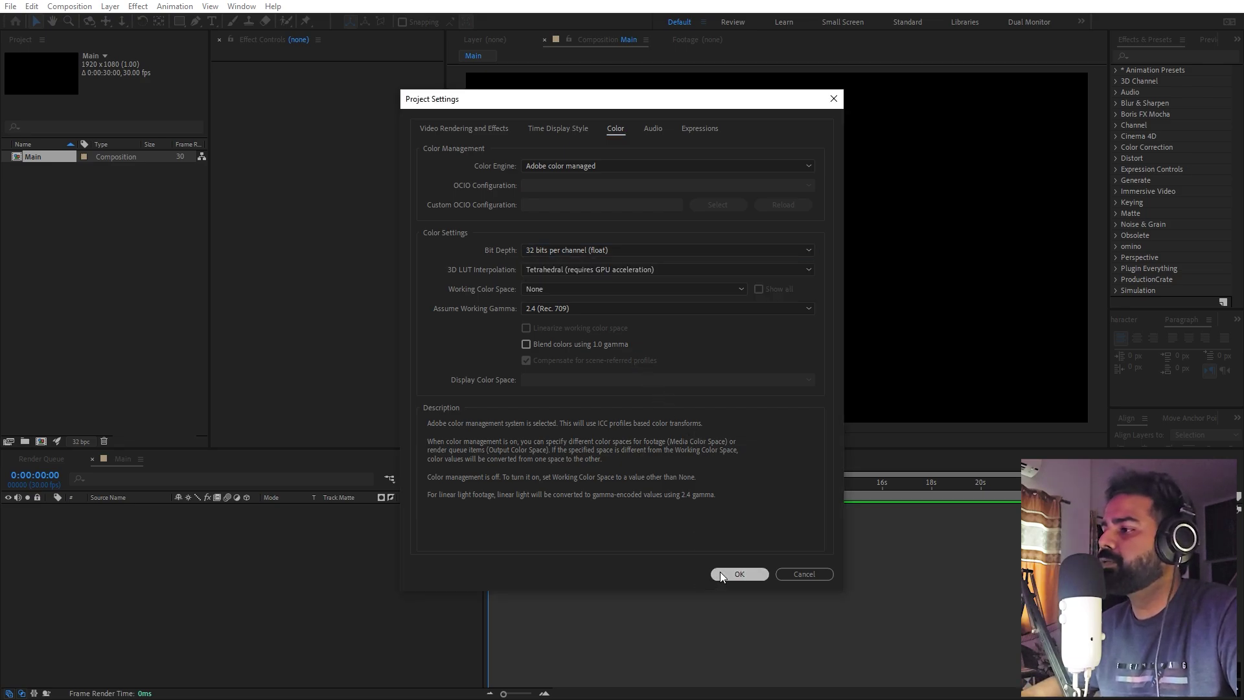
Add a dark gray solid layer to the Main composition with the default solid settings
right_click(233, 564)
mouse_move(279, 411)
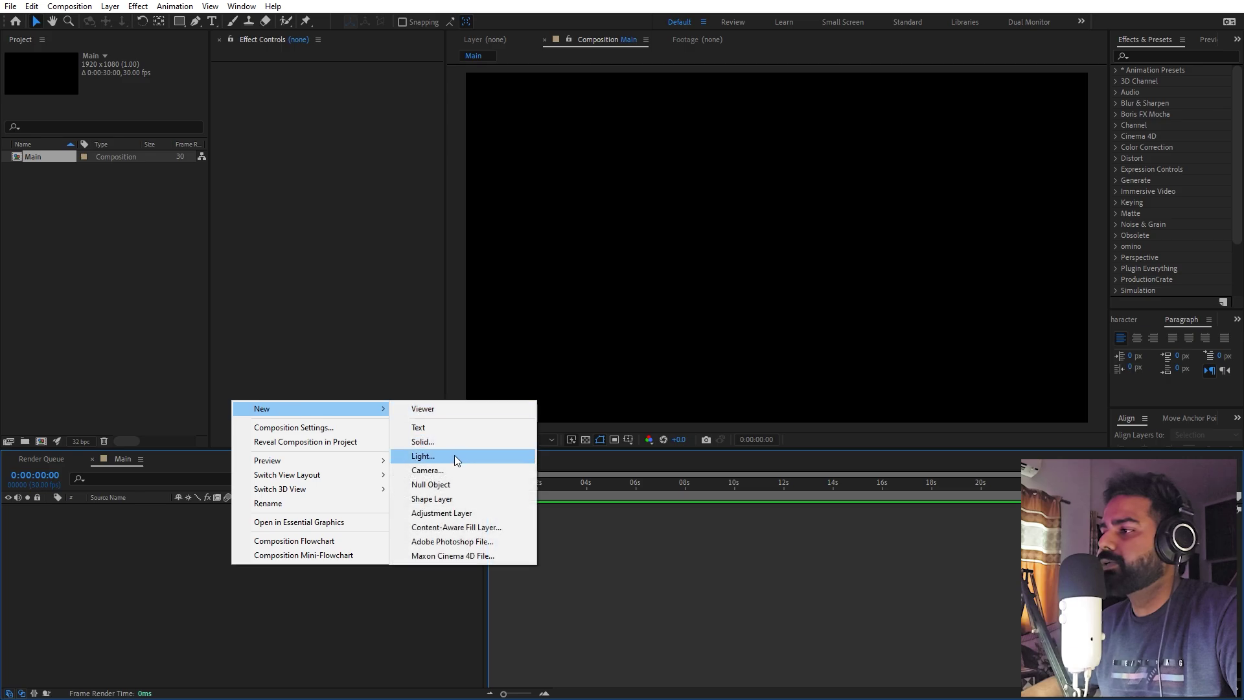
left_click(422, 442)
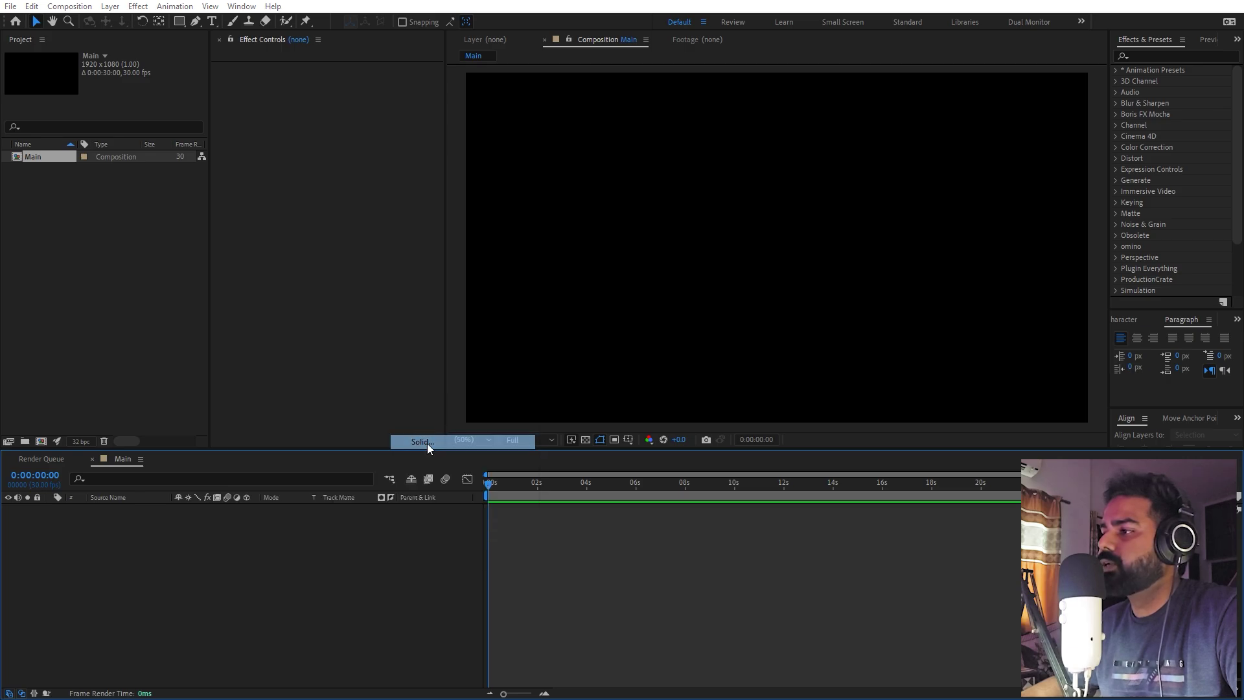
left_click(667, 462)
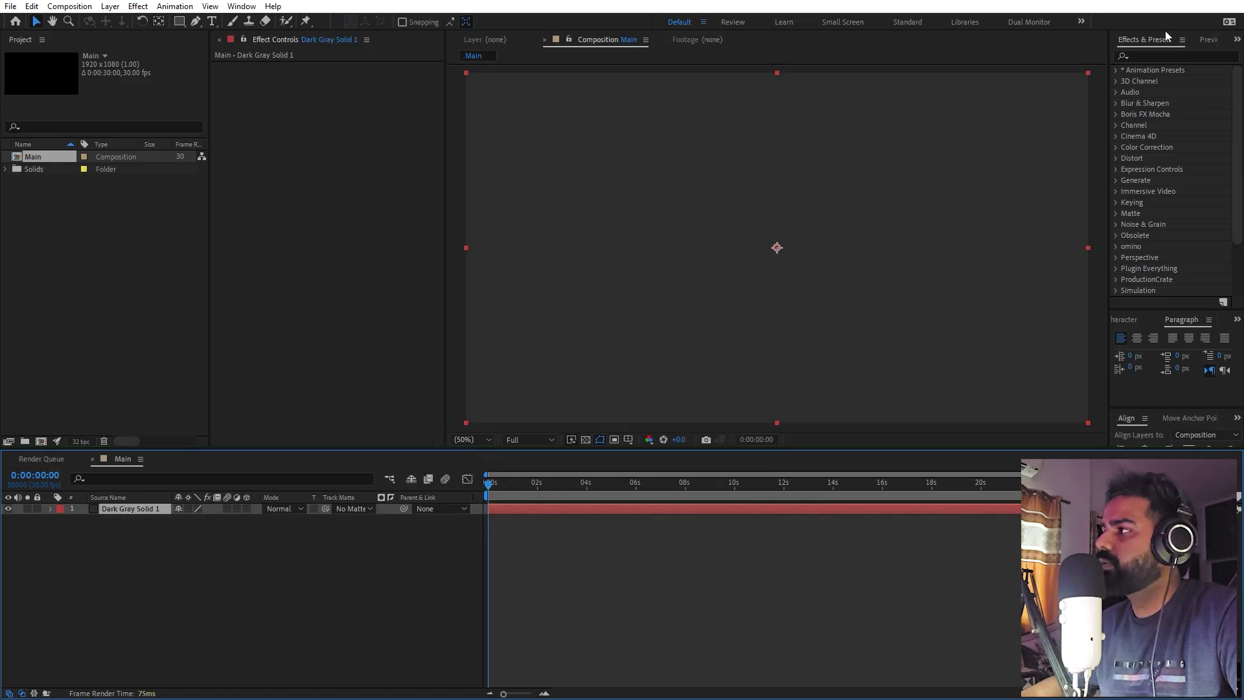
Find the 4-Color Gradient effect and apply it to the dark gray solid
left_click(1152, 57)
type("gradient")
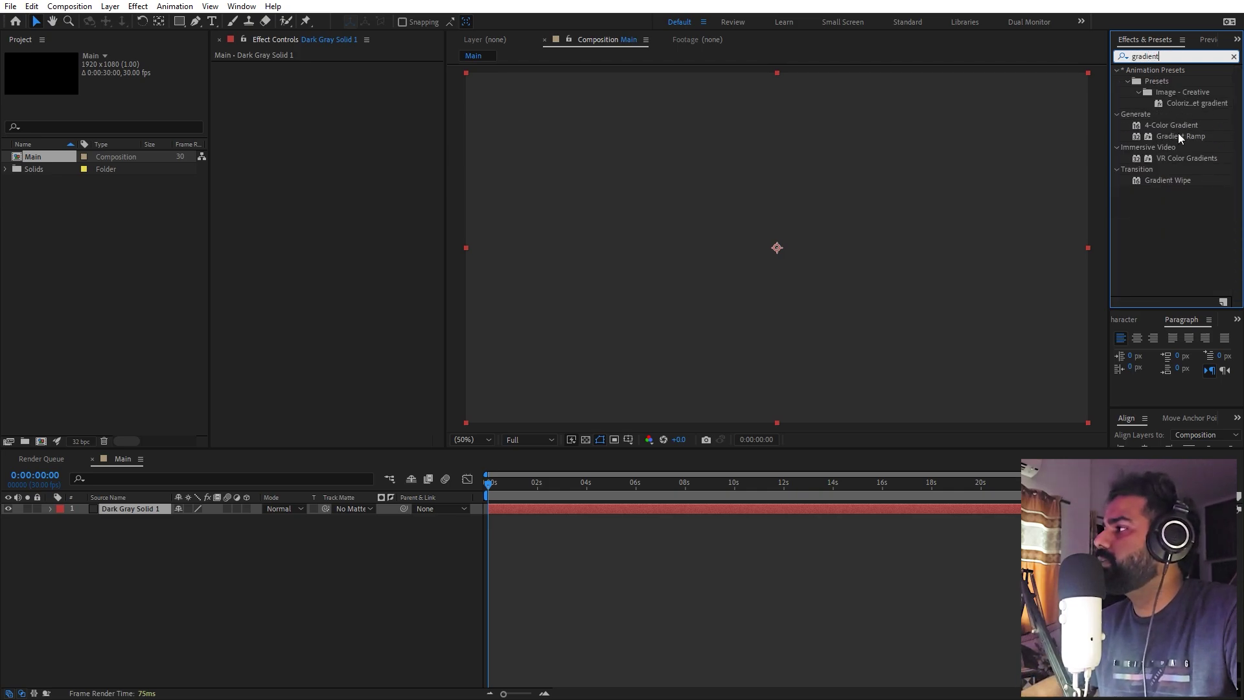
left_click(1178, 133)
left_click_drag(1179, 125, 677, 290)
Set Color 1 and Color 2 of the 4-Color Gradient to a near-black dark gray
left_click(345, 100)
left_click(466, 410)
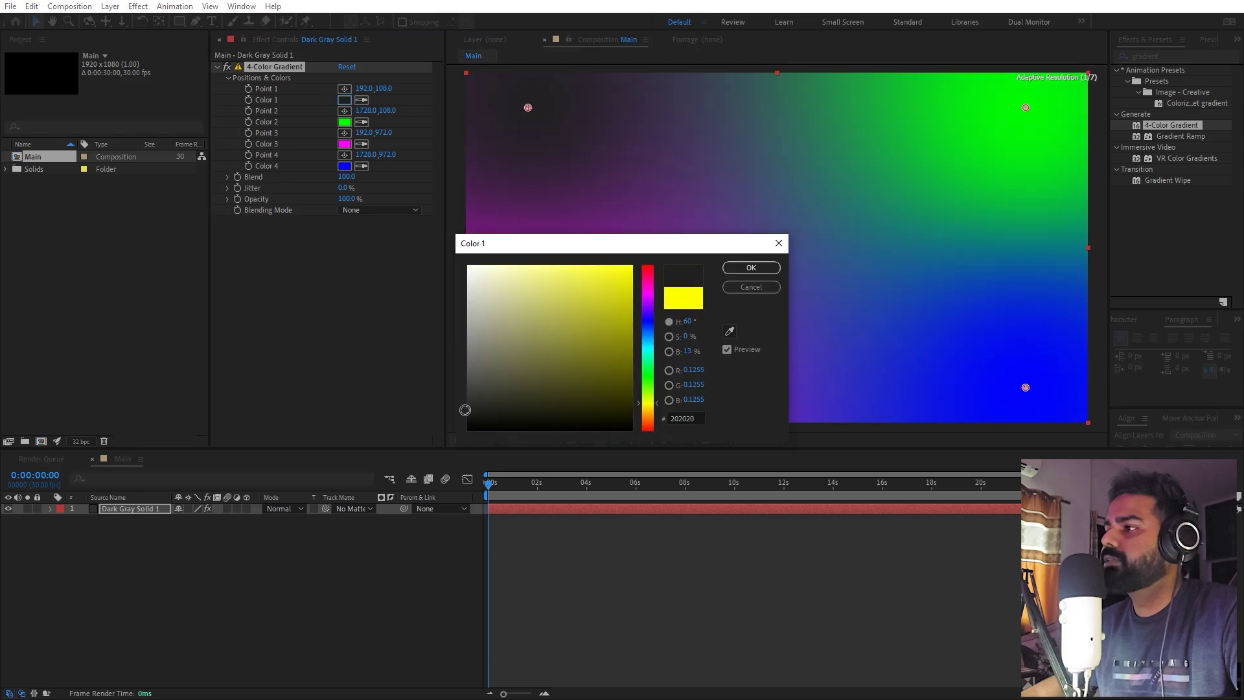
left_click(749, 267)
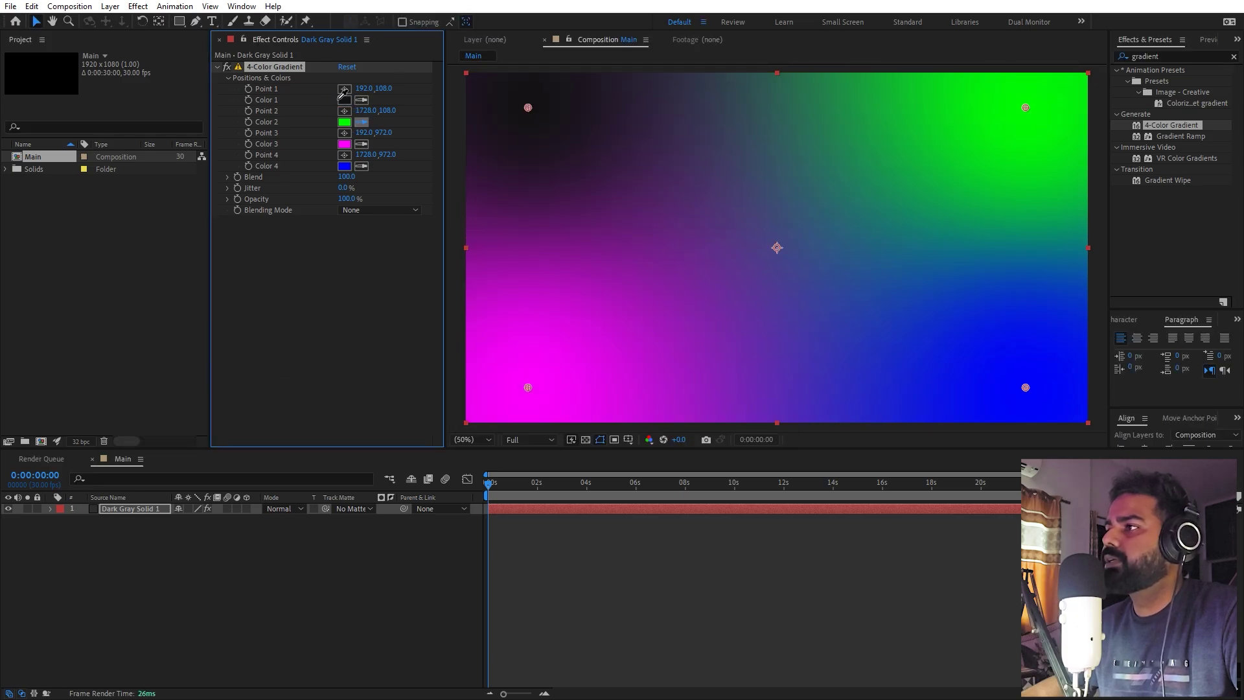
Reposition the gradient points: Point 2 to about 1660, 864, Point 3 to about -396, 2536, and Point 4 to about 3076, -760
scroll(818, 229, "down", 2)
left_click_drag(901, 178, 927, 388)
left_click_drag(901, 318, 1047, 75)
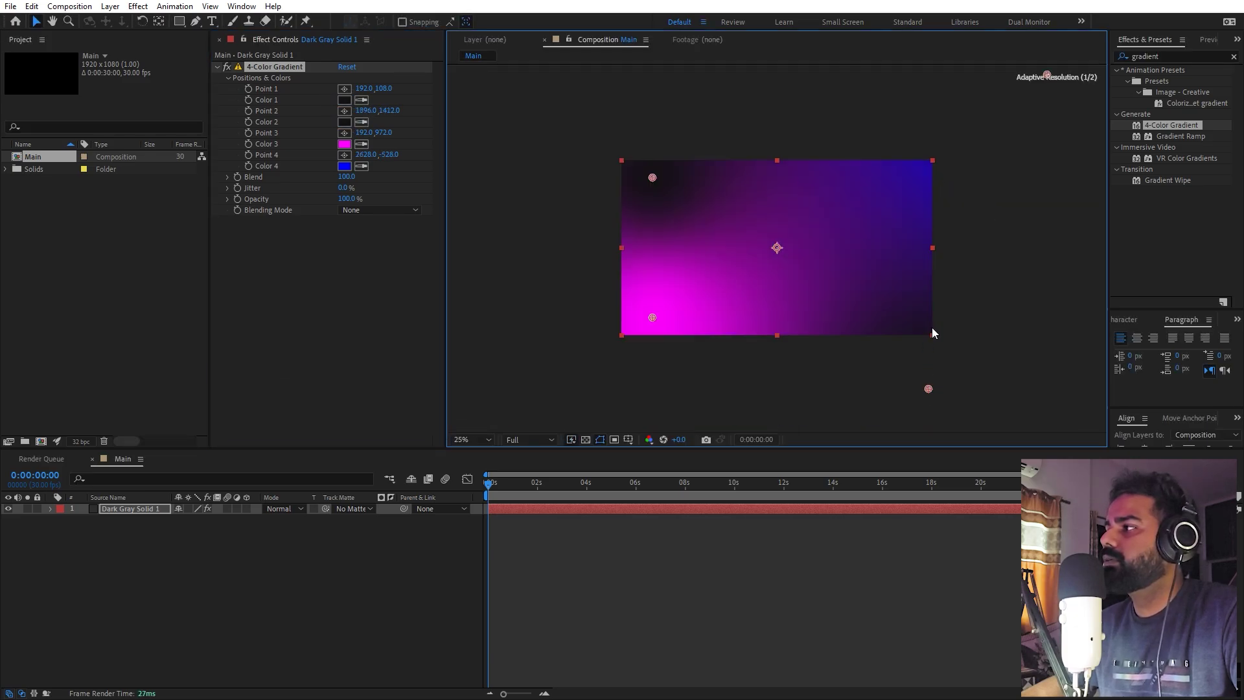
left_click_drag(927, 389, 890, 300)
left_click_drag(653, 317, 557, 570)
left_click(621, 583)
scroll(816, 277, "up", 2)
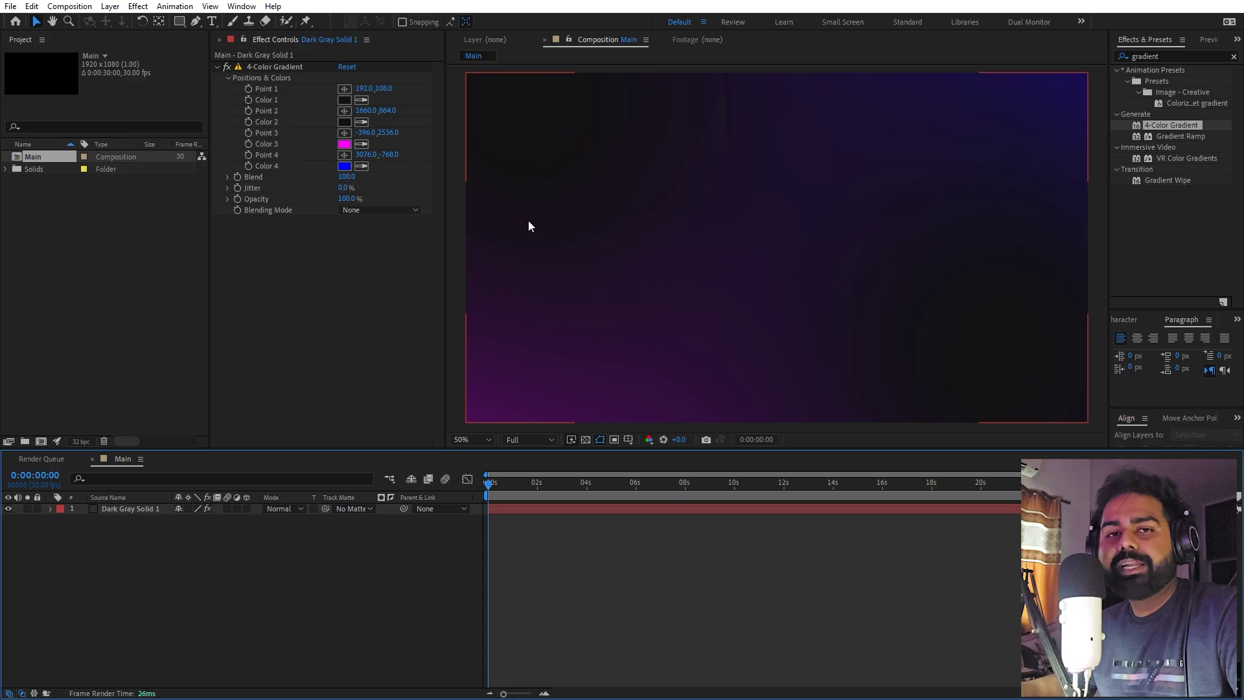
With no layer selected, draw a rounded rectangle shape about 462 × 98 px near the middle of the composition
left_click(135, 297)
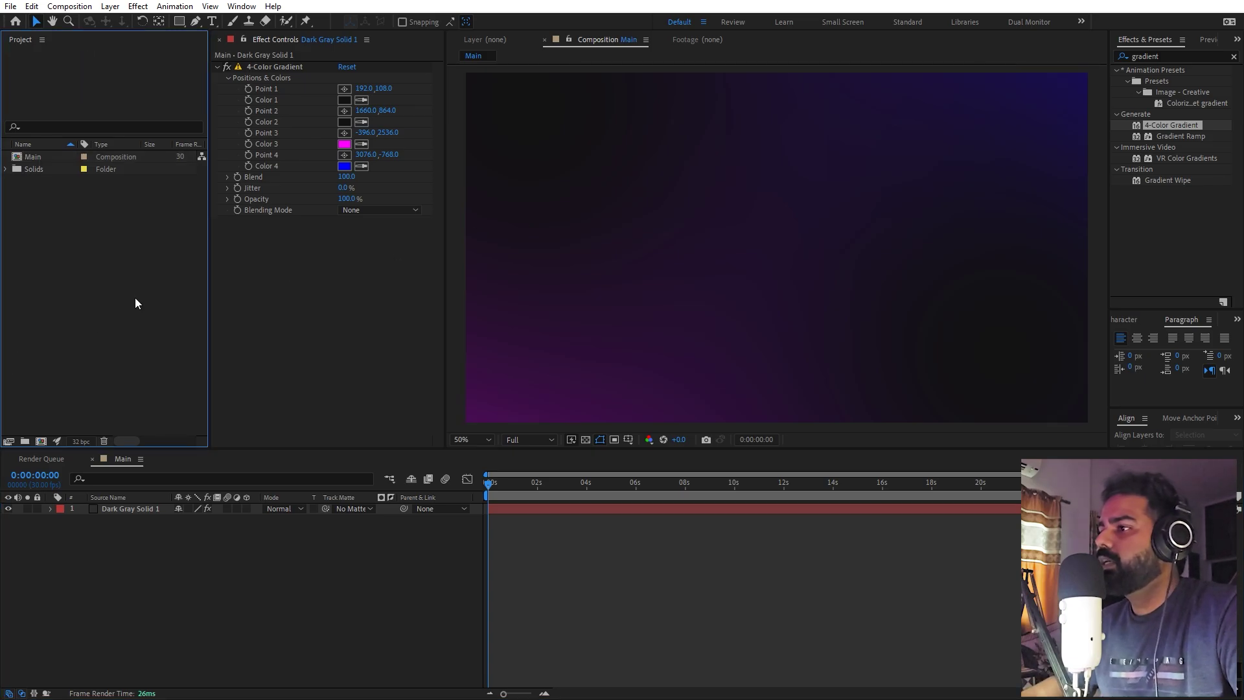
left_click(197, 588)
left_click(179, 23)
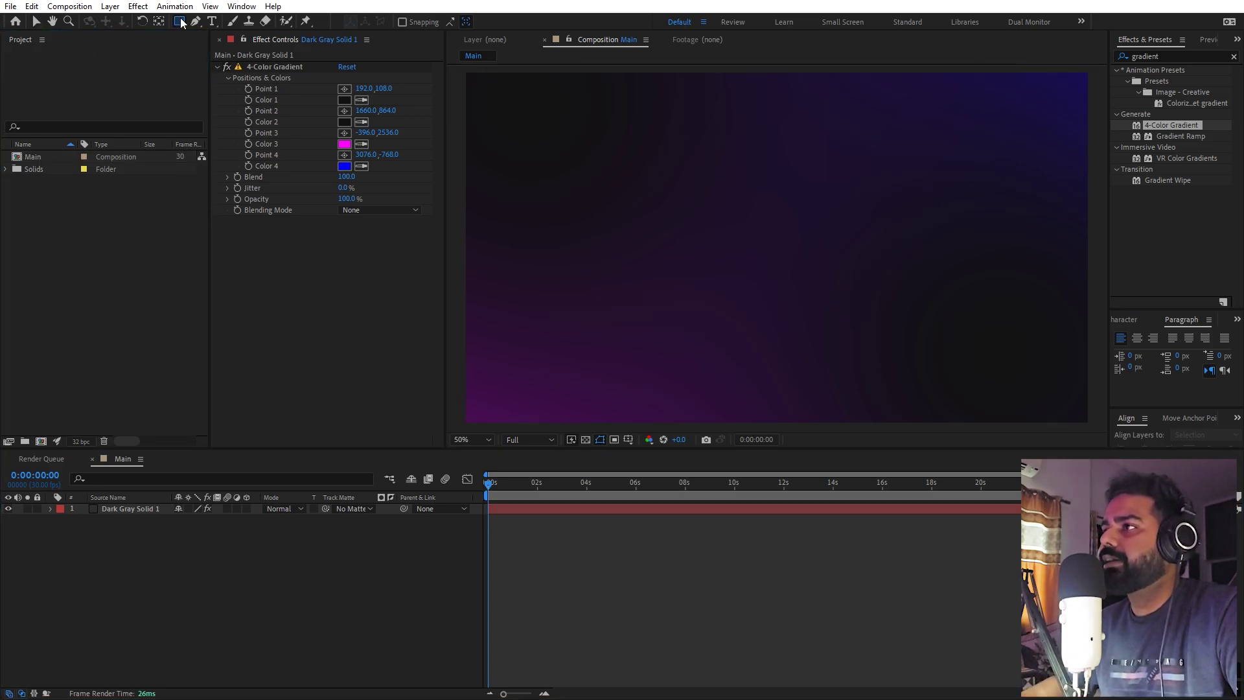
left_click(221, 36)
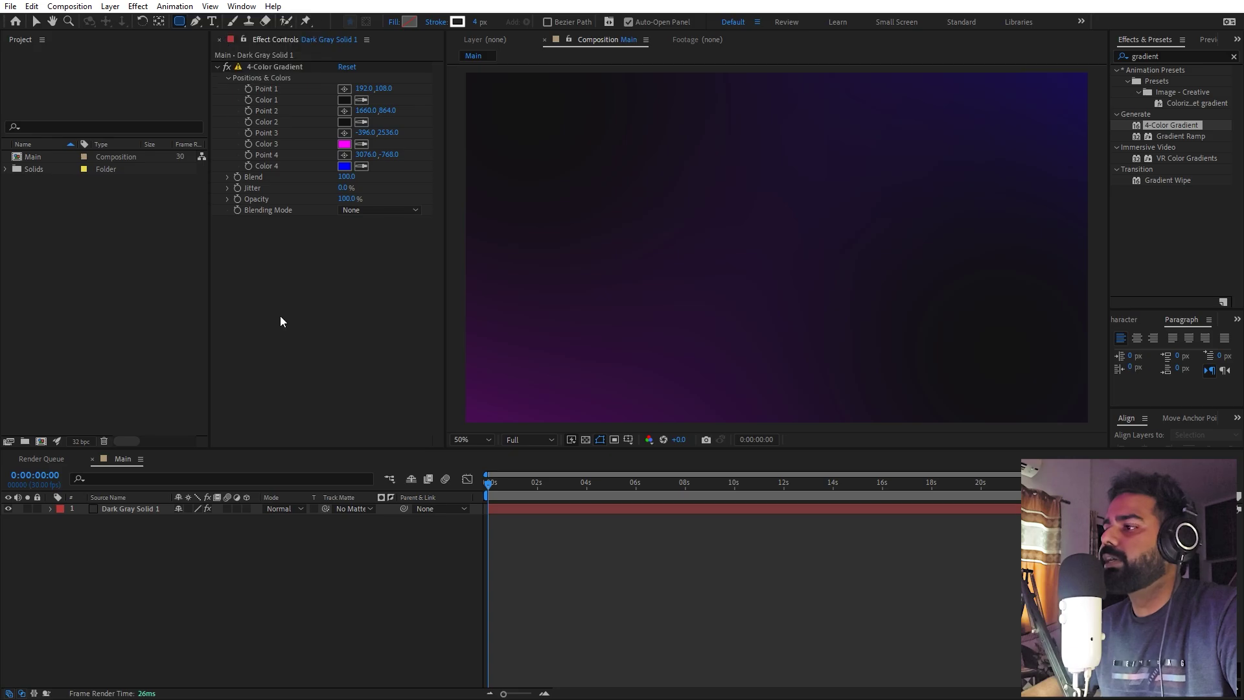
mouse_move(707, 214)
left_mouse_down()
mouse_move(689, 231)
mouse_move(840, 247)
left_mouse_up()
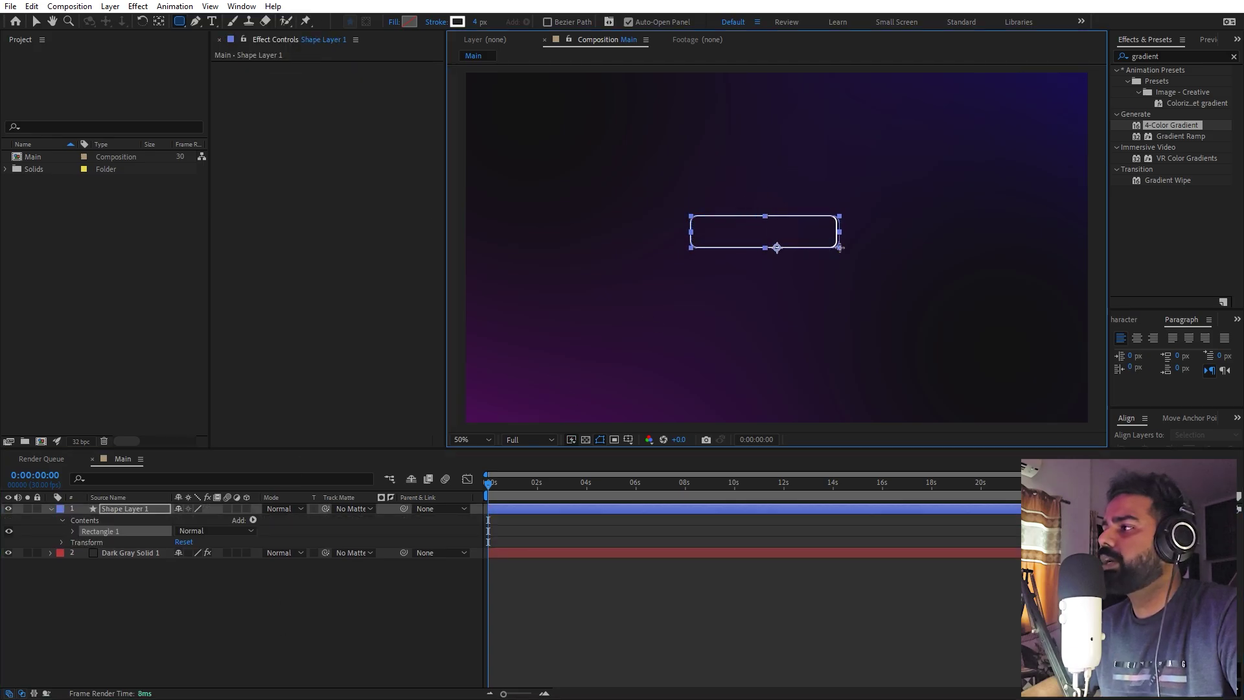
Unlink the rectangle path's size proportions and set its size to 1080 × 125
left_click(143, 480)
type("size")
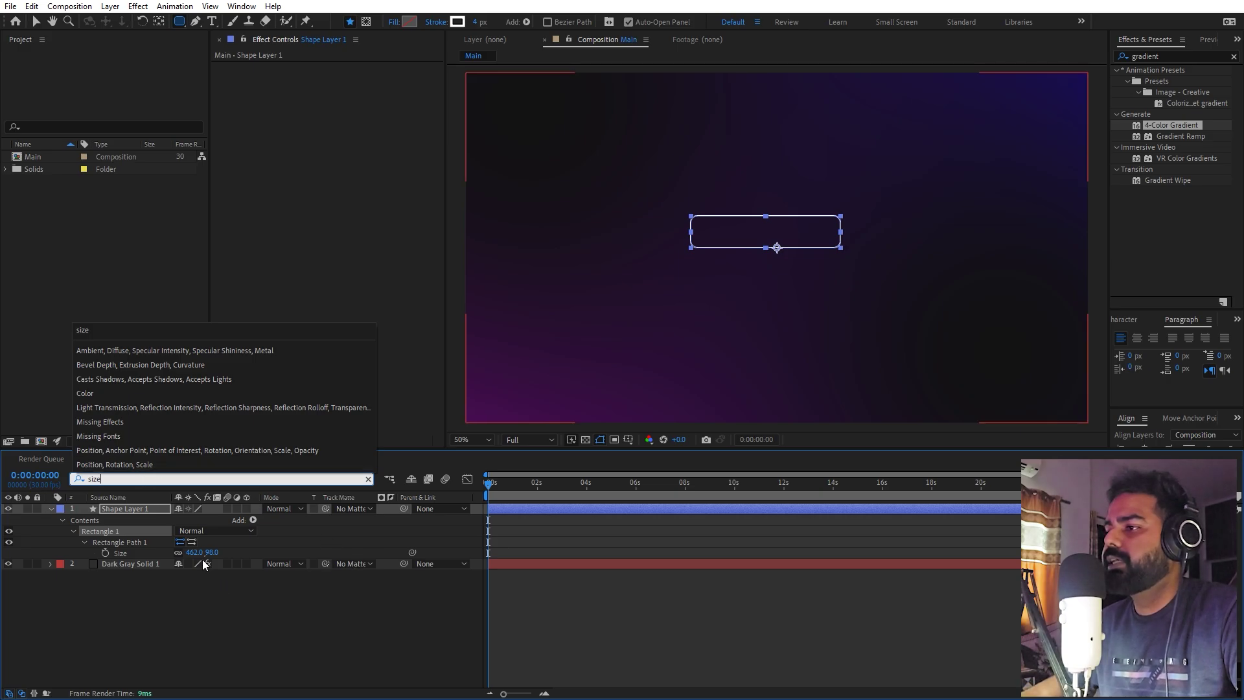
left_click(175, 554)
left_click(193, 552)
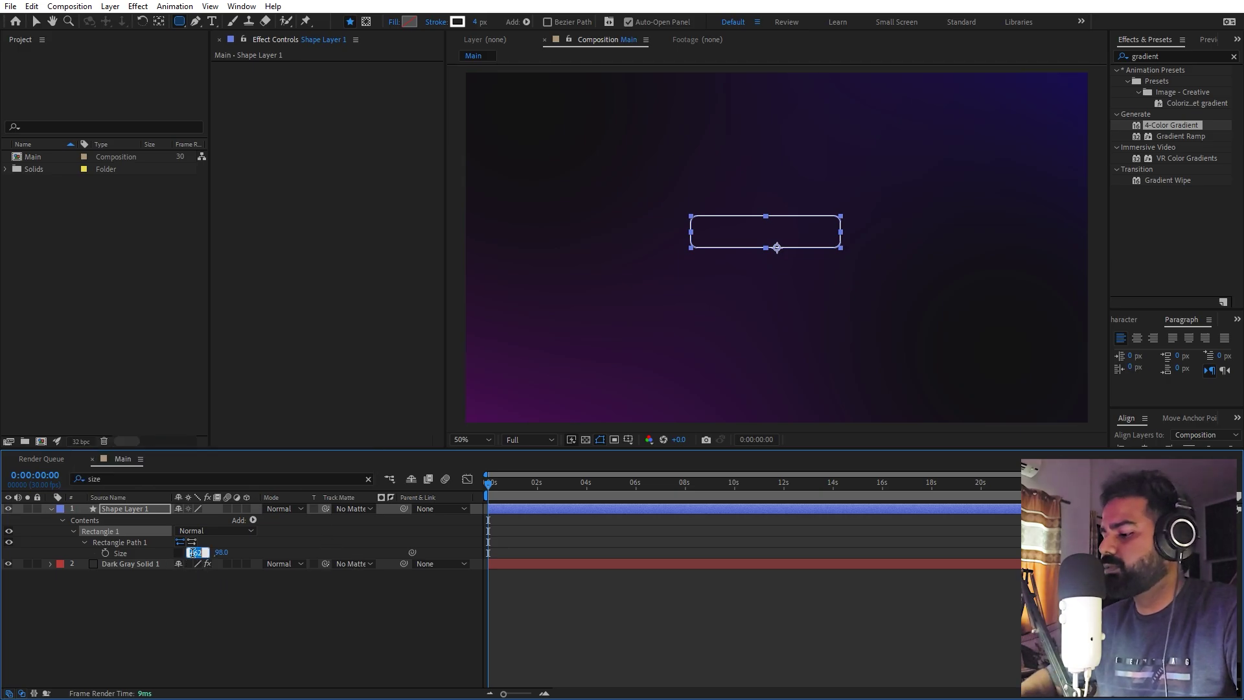
type("1080")
key("Tab")
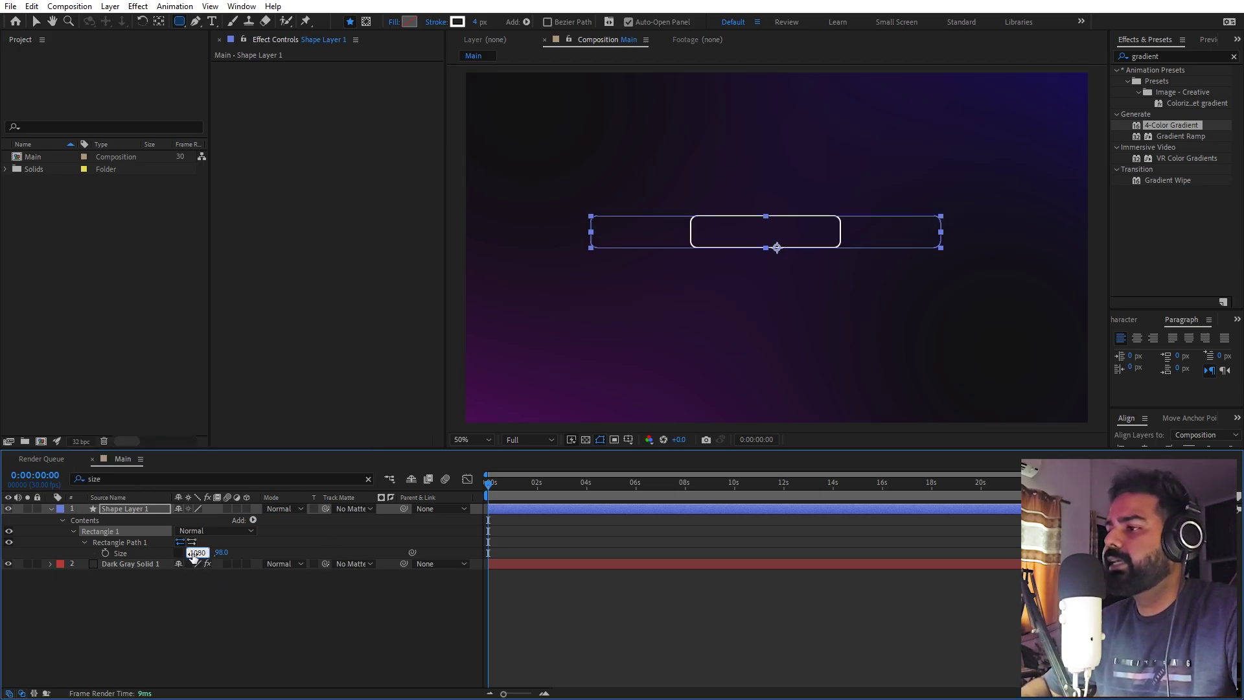
type("125")
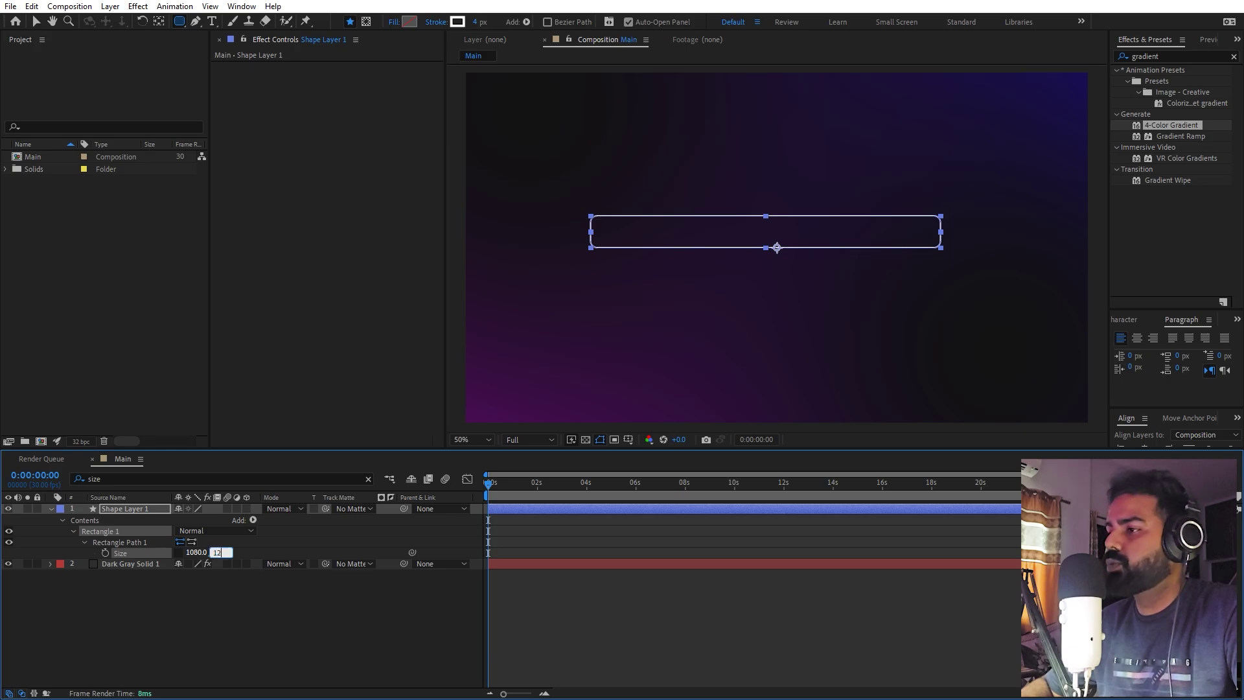
key("Return")
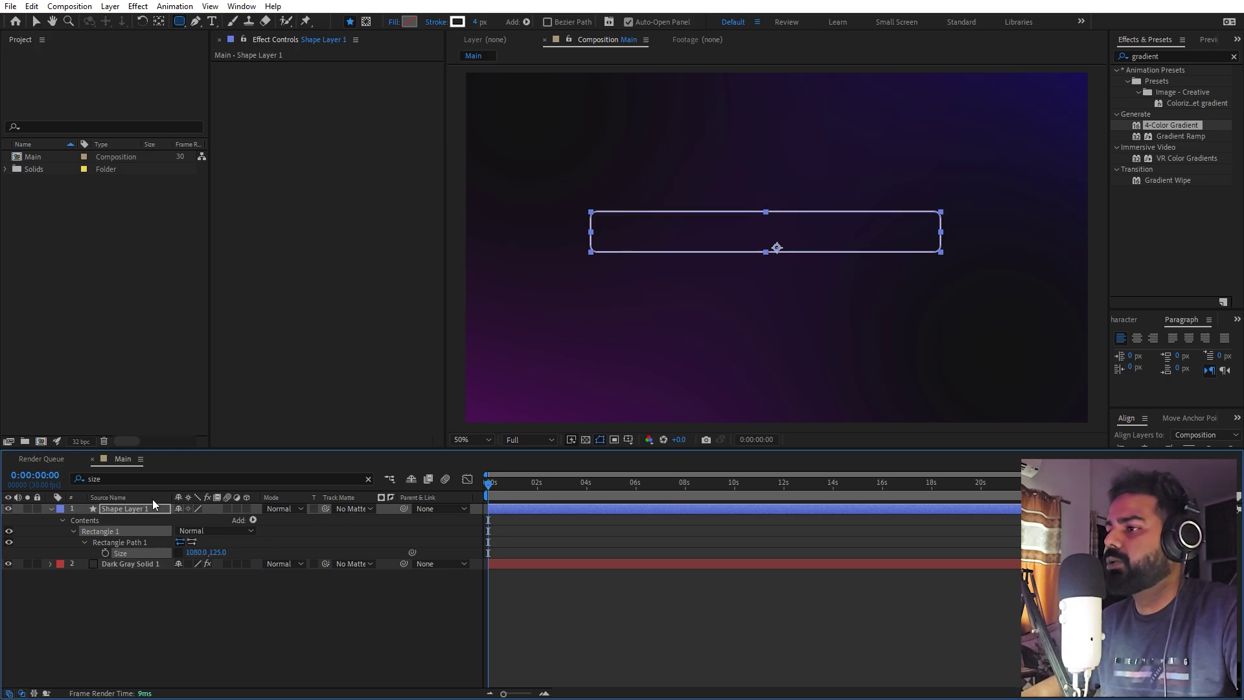
Set the rectangle path's roundness to 70
key("ctrl+f")
type("rou")
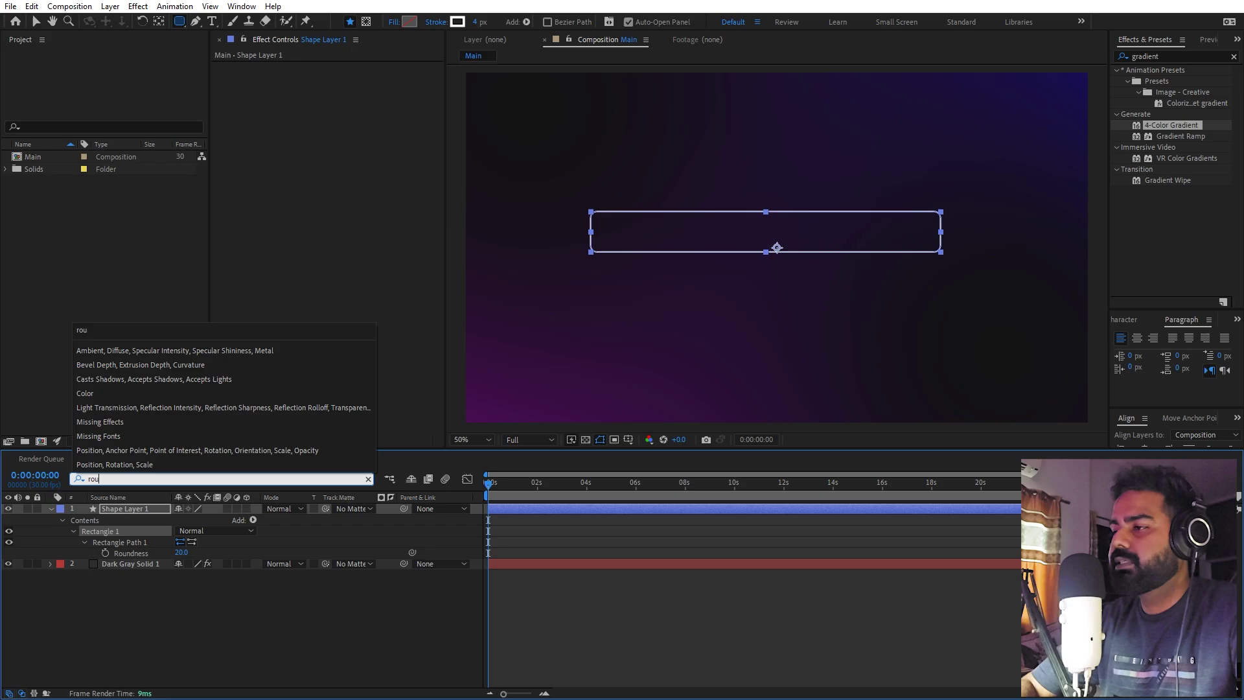
type("nd")
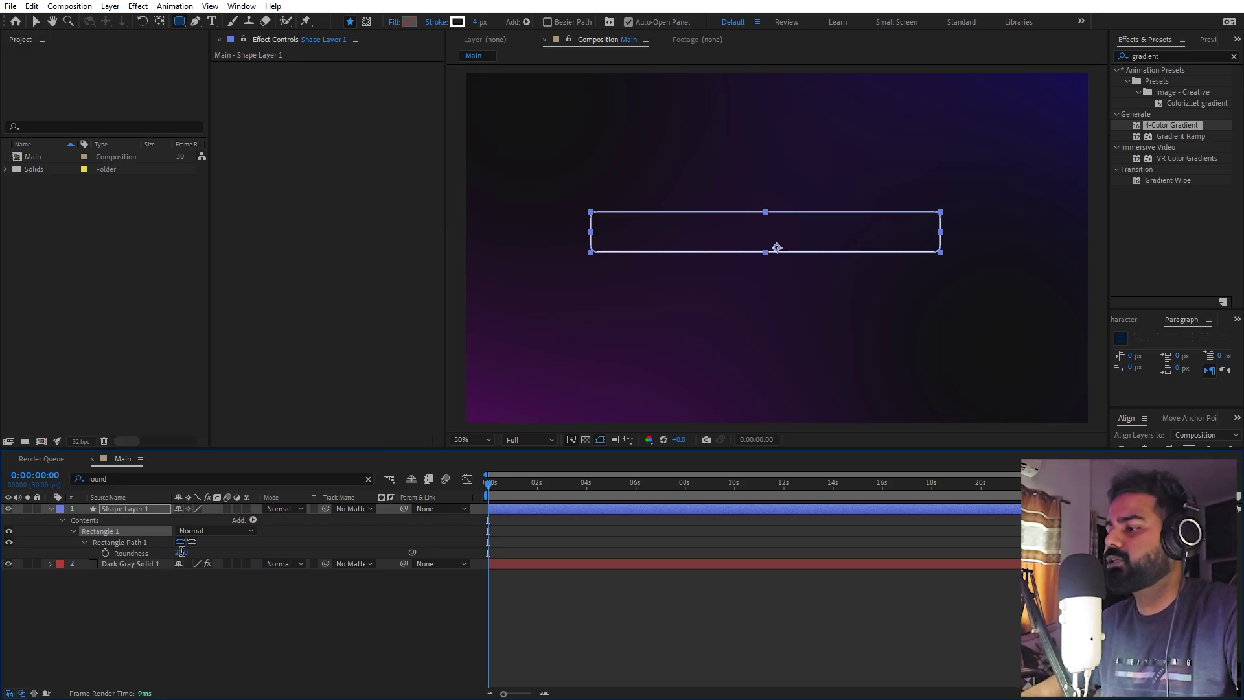
left_click(182, 552)
type("70")
key("Return")
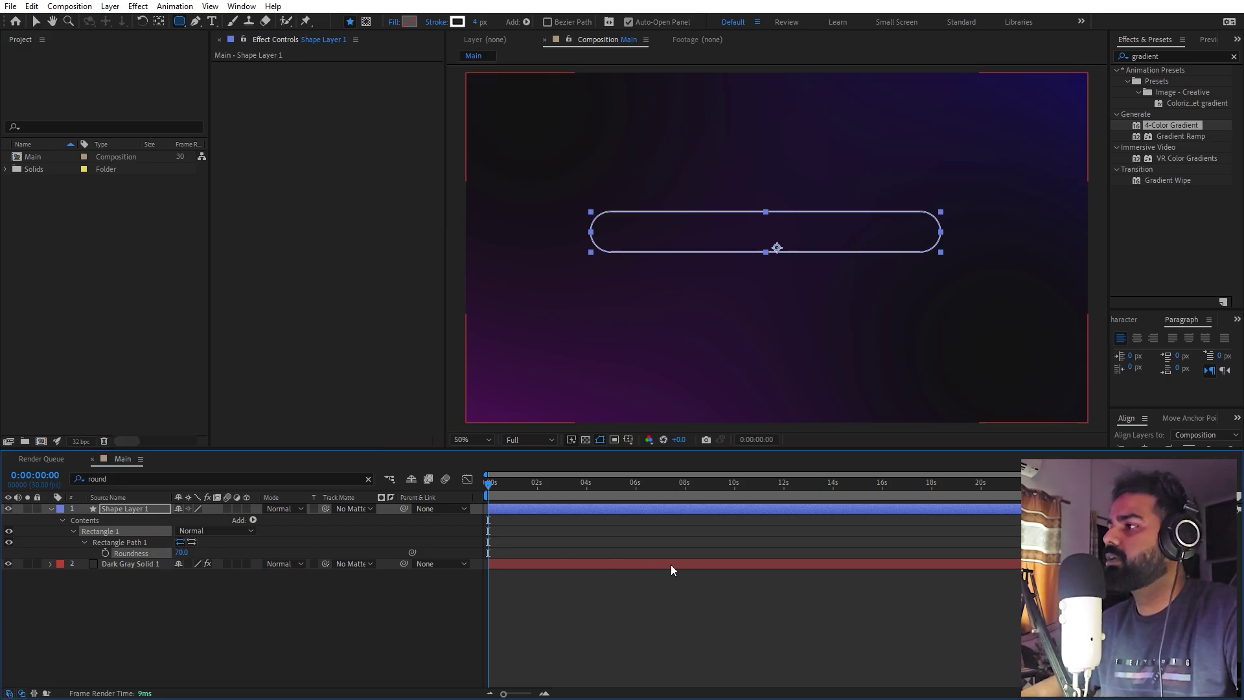
Center the shape layer horizontally and vertically in the composition, and move its anchor point to the shape's center
left_click(854, 329)
key("v")
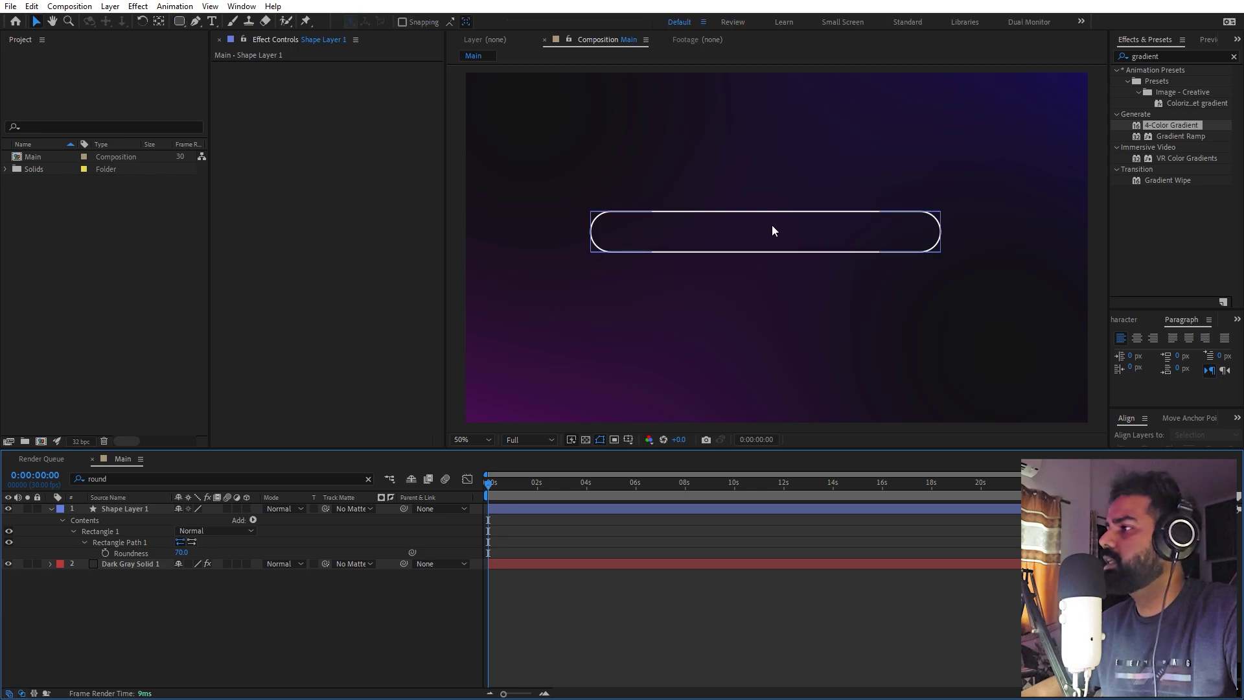
left_click(772, 224)
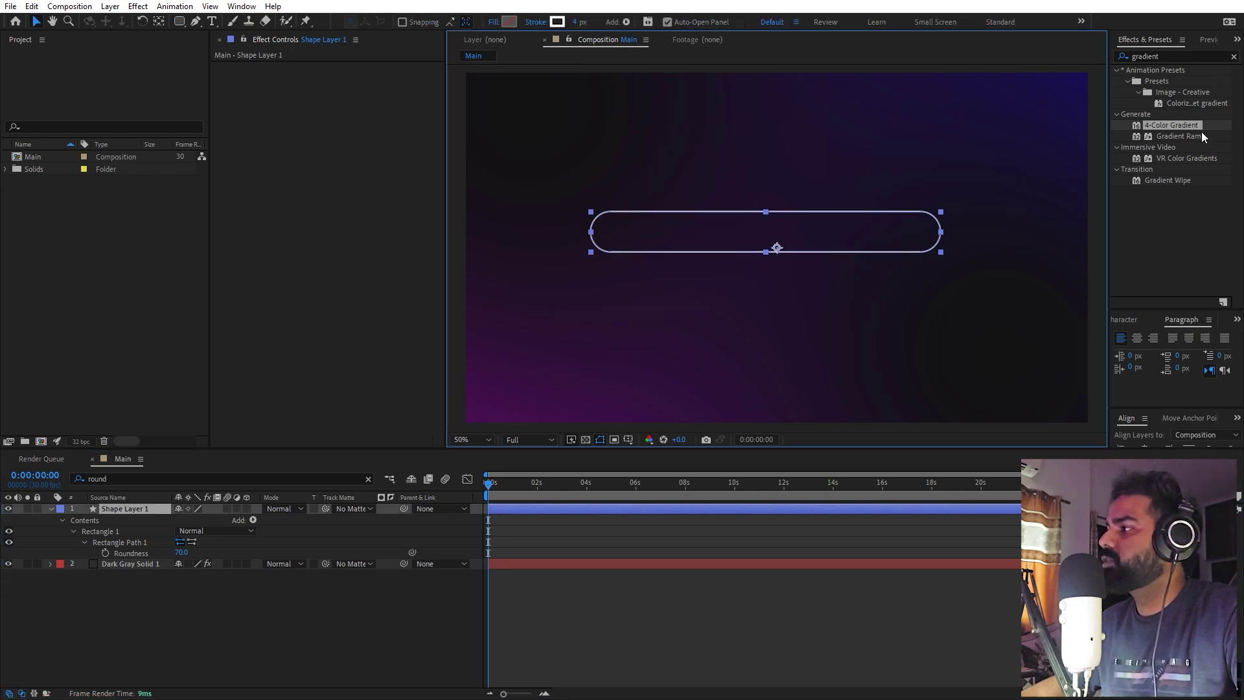
left_click(1126, 418)
left_click(1144, 395)
left_click(1204, 395)
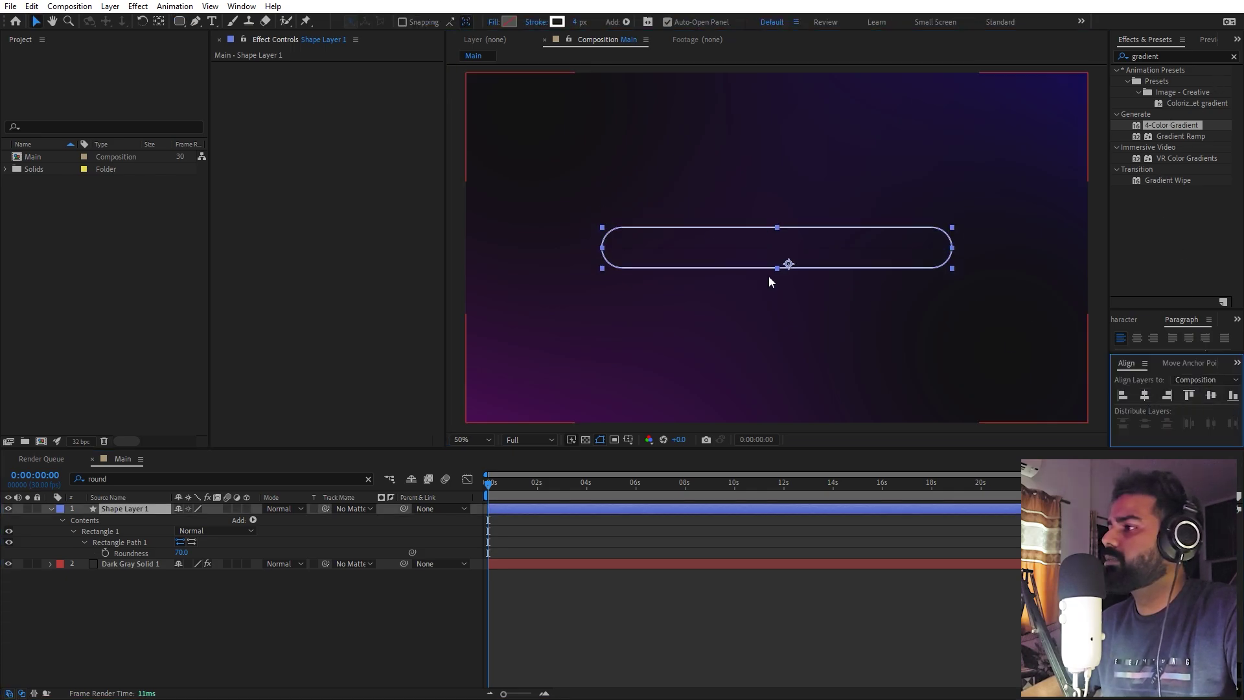
left_click(158, 22)
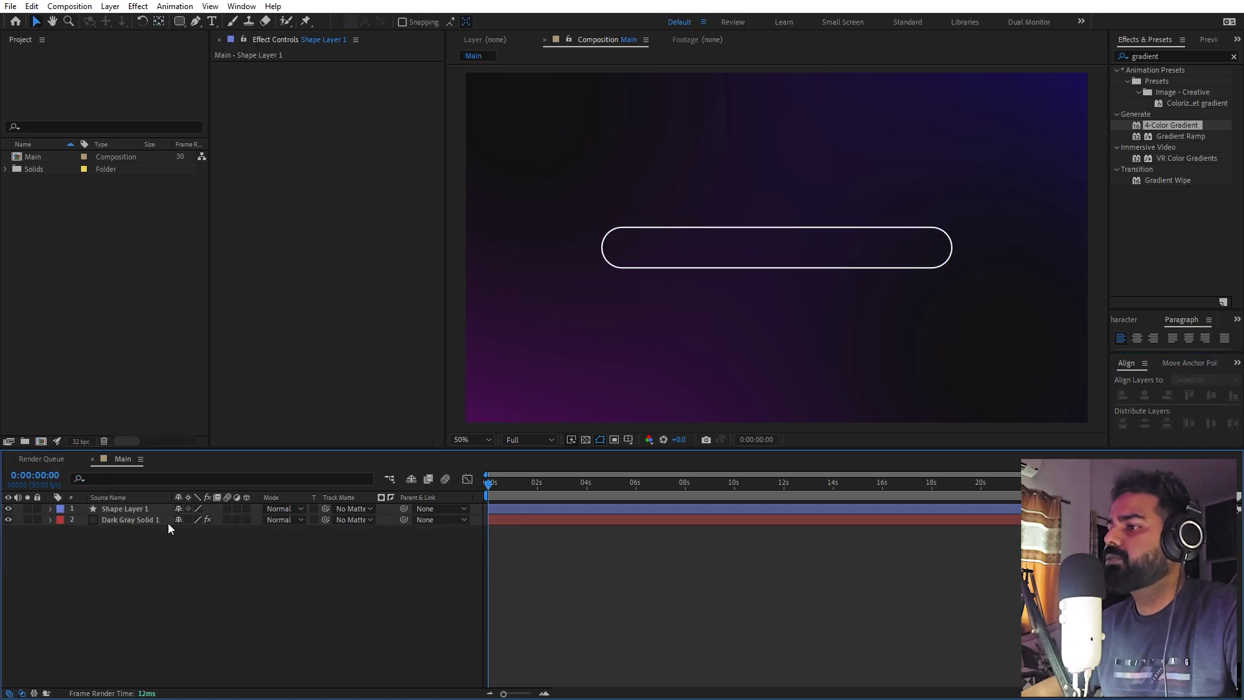
left_click(144, 506)
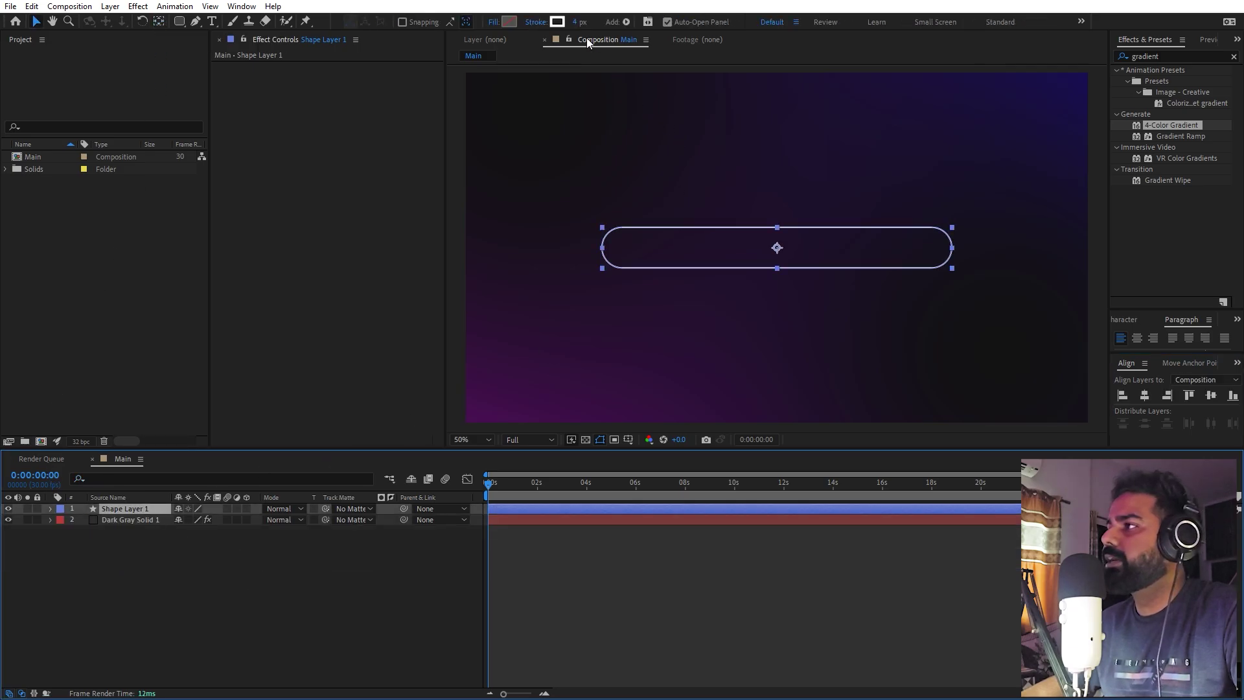
Set the shape's stroke width to 0 px and its fill to the very dark purple 080018
left_click_drag(574, 27, 129, 72)
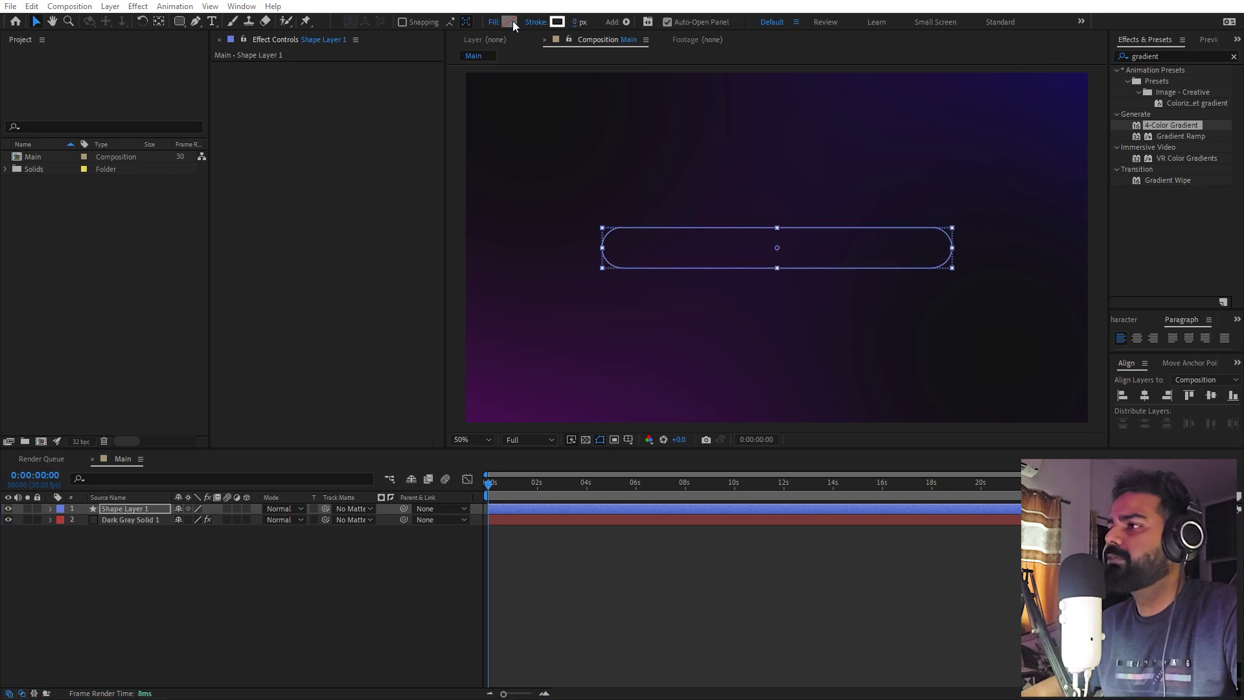
left_click(511, 22)
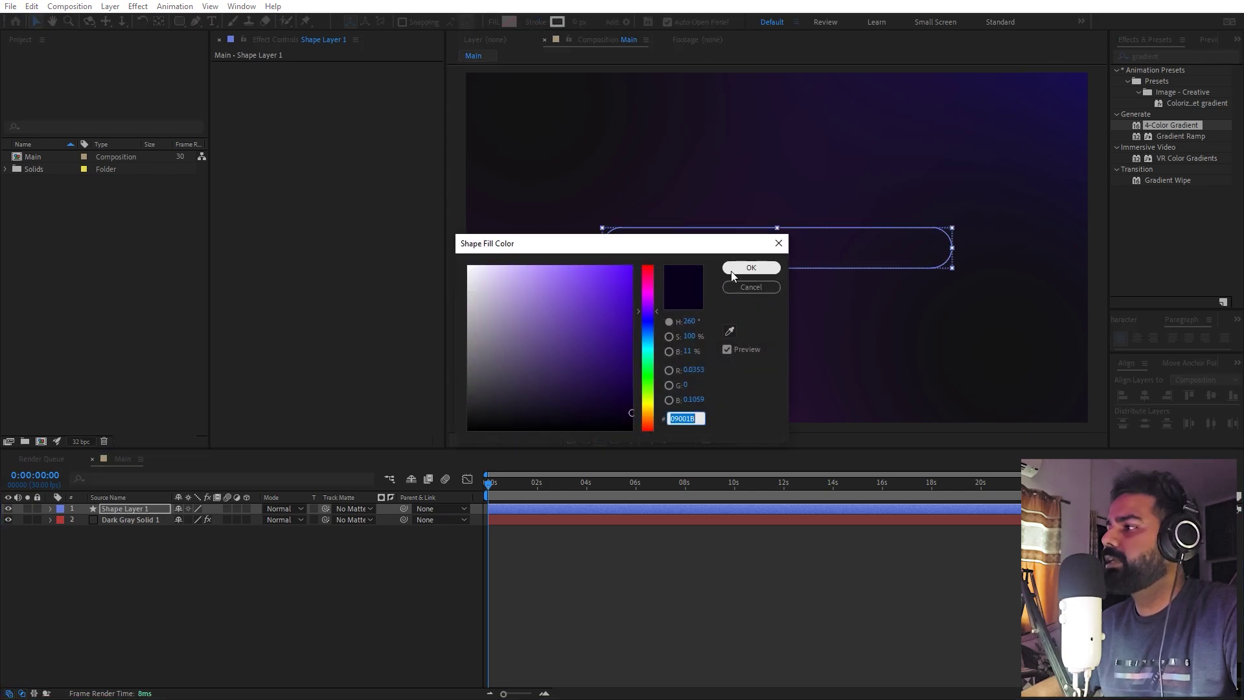
left_click_drag(621, 413, 641, 415)
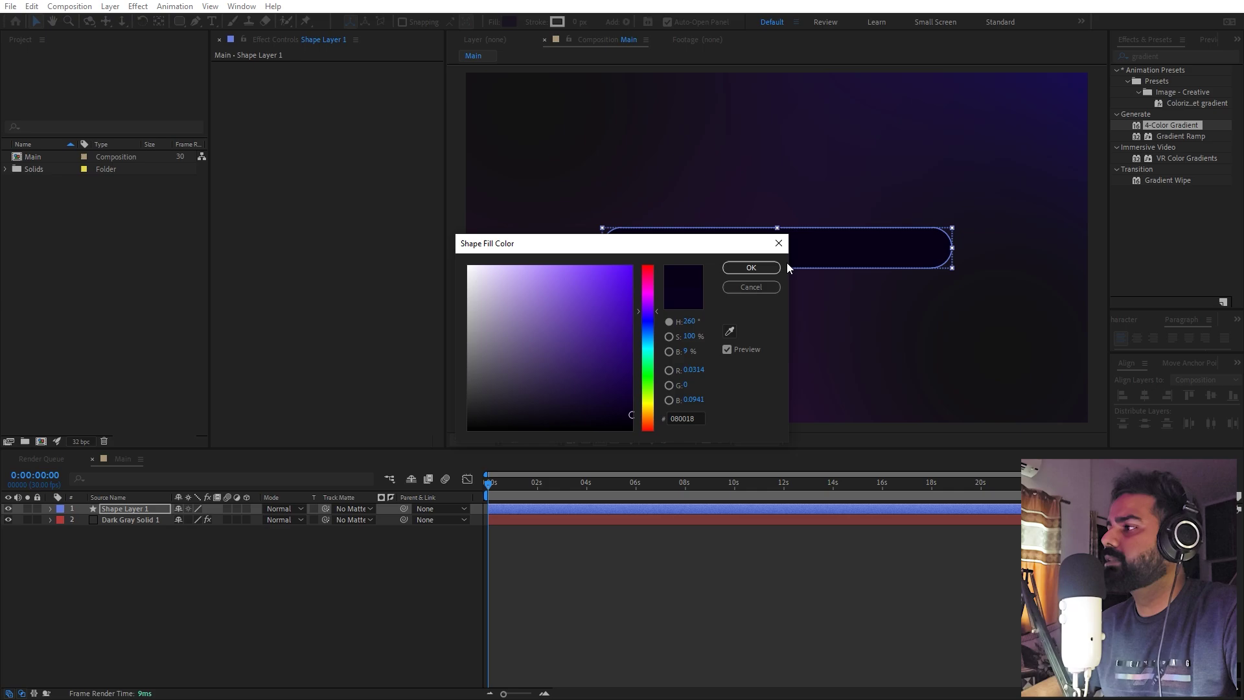
left_click(750, 268)
left_click(806, 526)
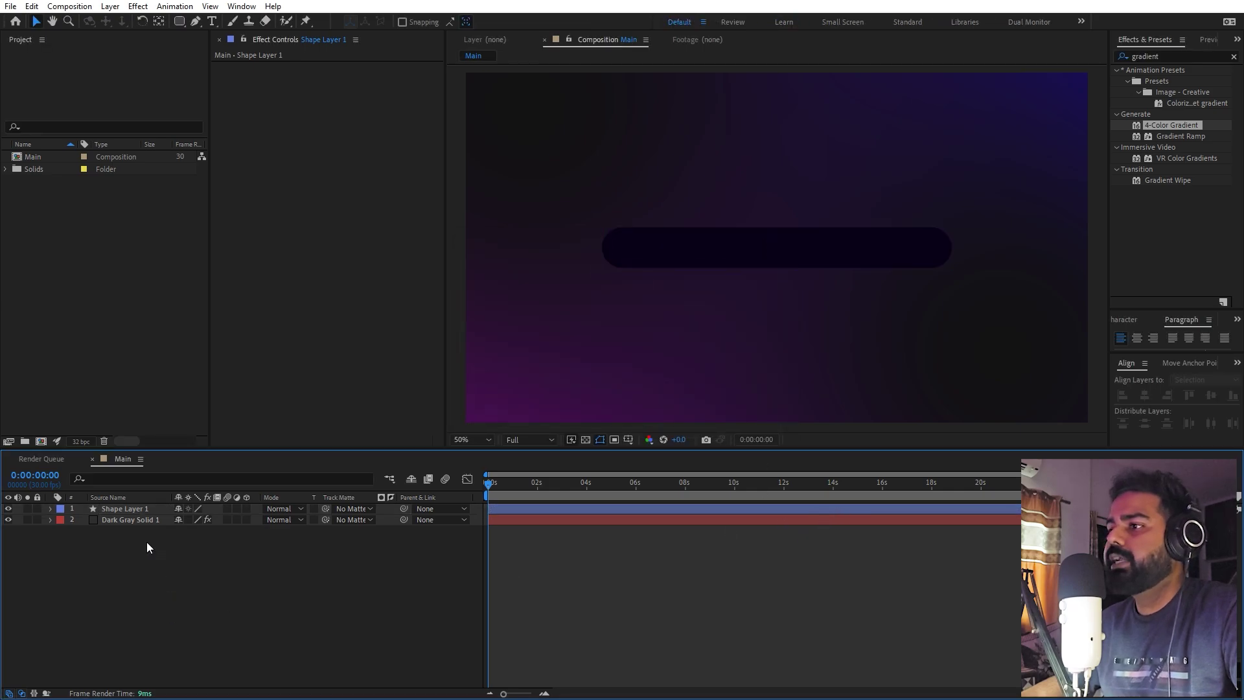
Duplicate the pill-shaped Shape Layer 1 and set the copy's fill to None
left_click(129, 512)
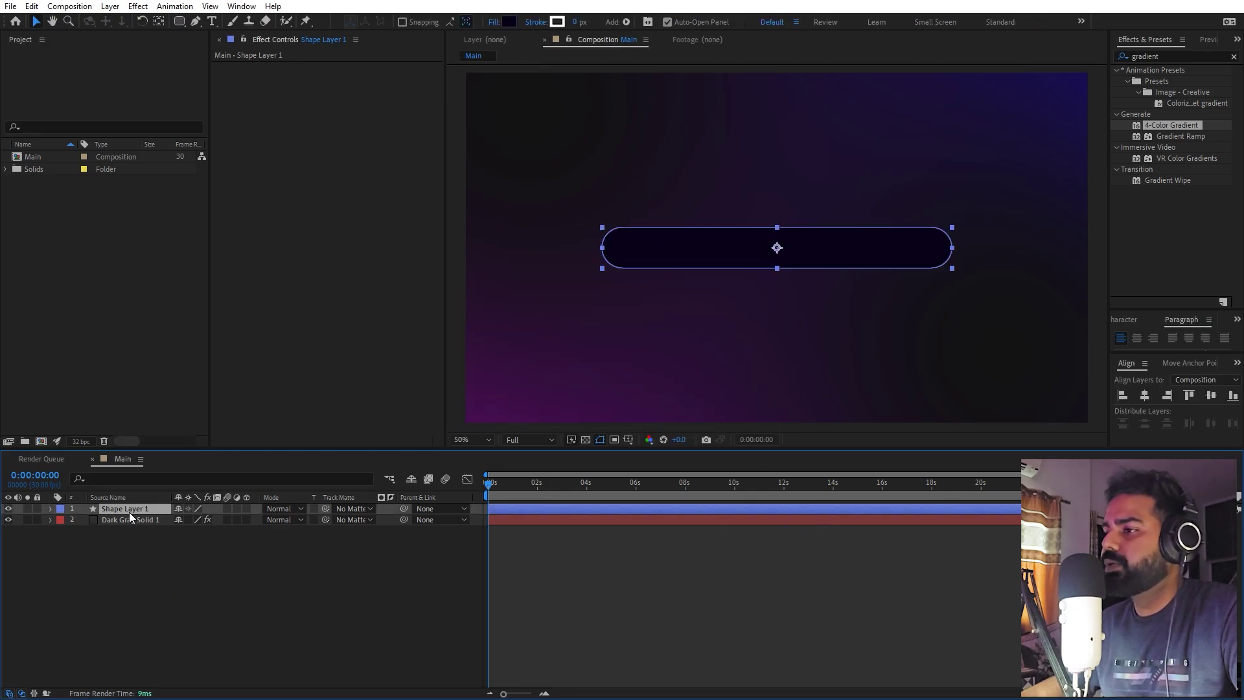
key("ctrl+d")
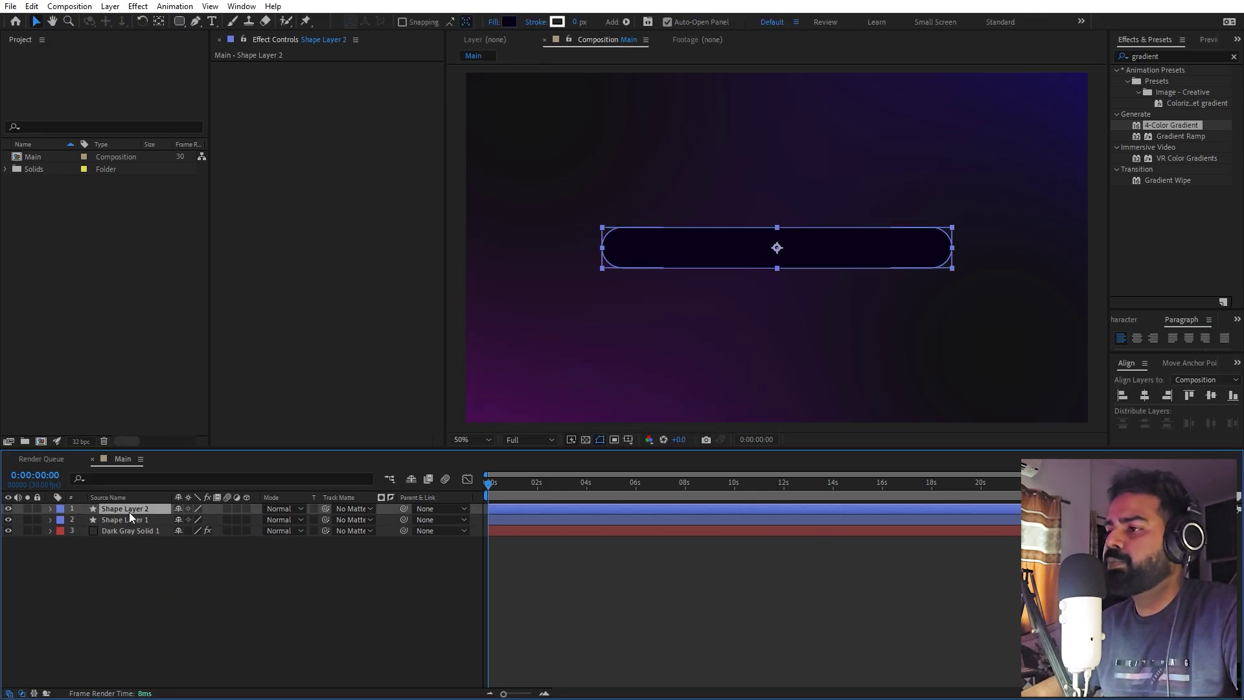
left_click(494, 22)
left_click(587, 309)
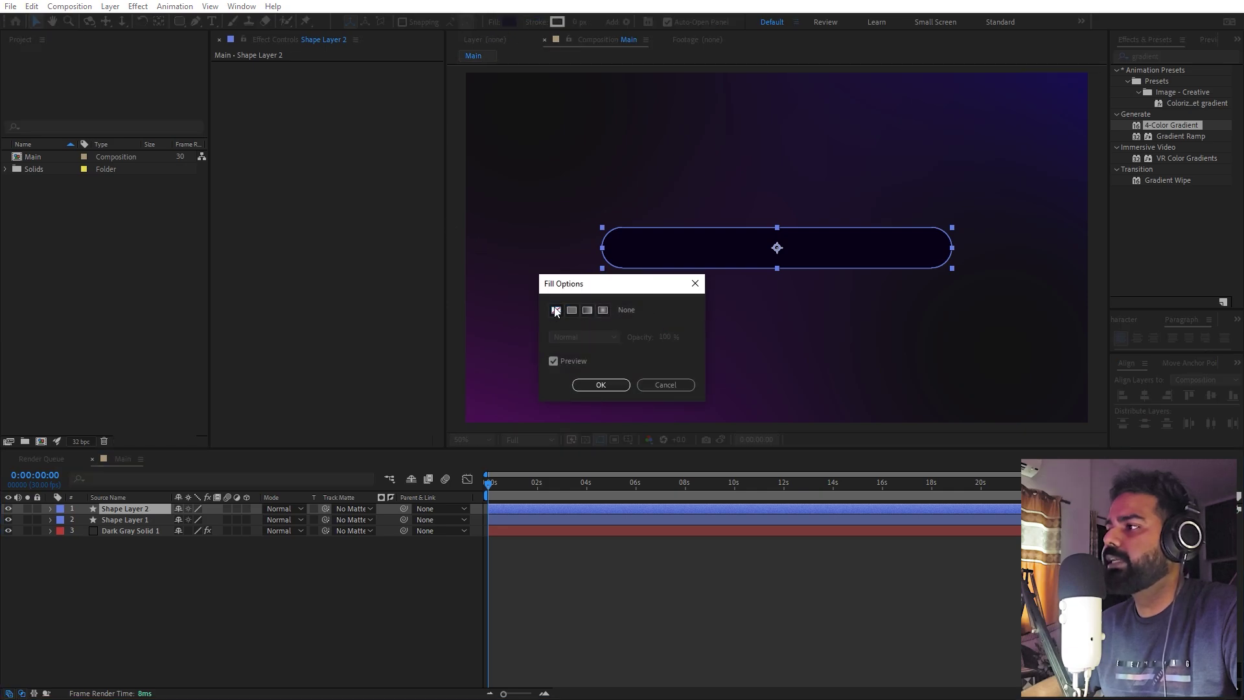
left_click(601, 385)
Set the duplicated pill's stroke width to 5 px
left_click_drag(580, 22, 571, 23)
left_click(582, 22)
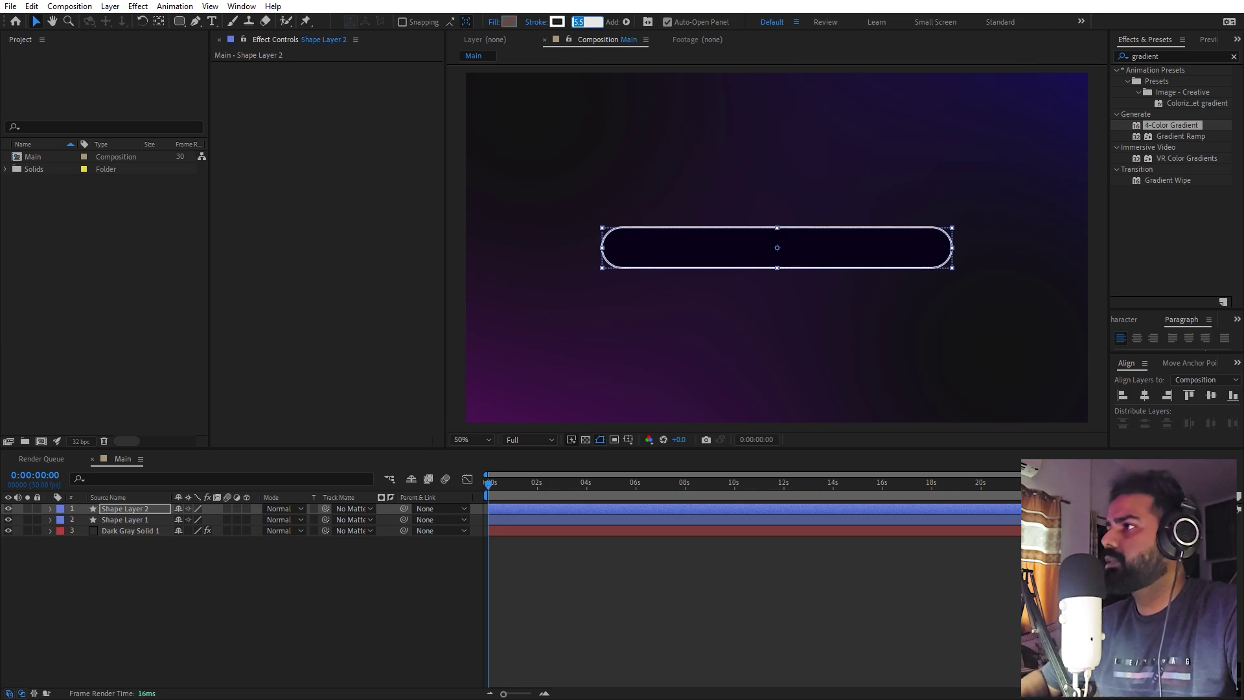
type("5")
key("Return")
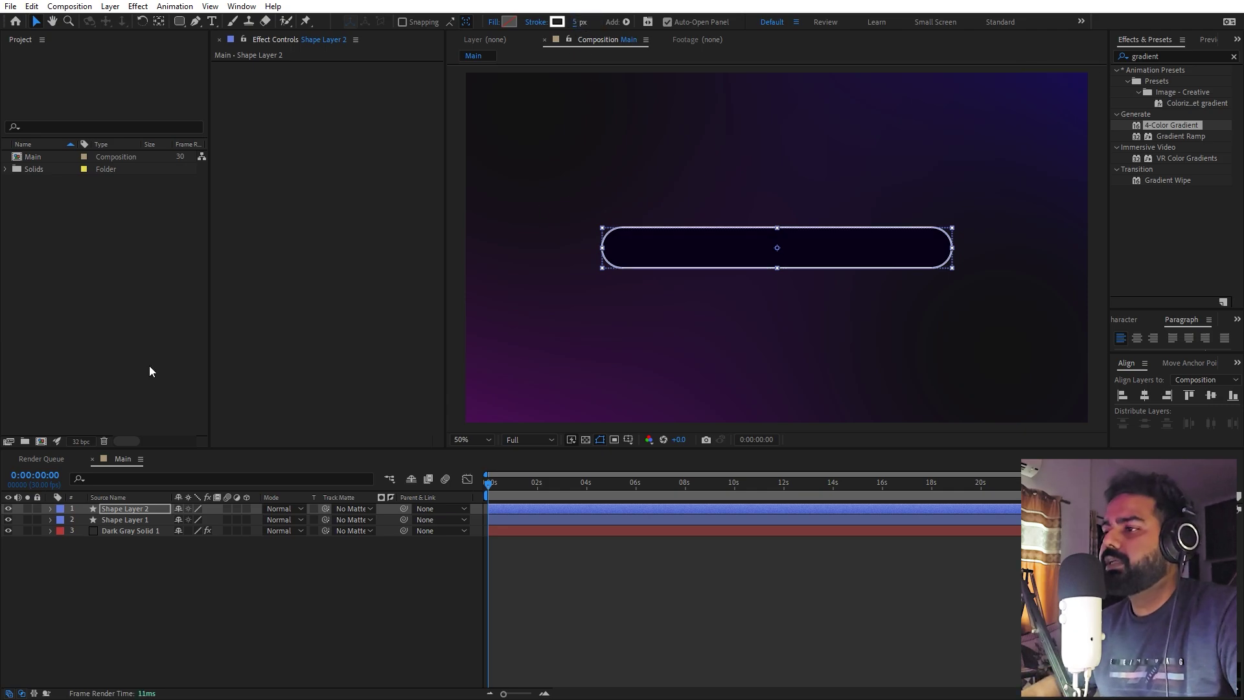
Set the End Length in the Taper settings of Shape Layer 2's stroke to 100%
left_click(51, 511)
left_click(51, 510)
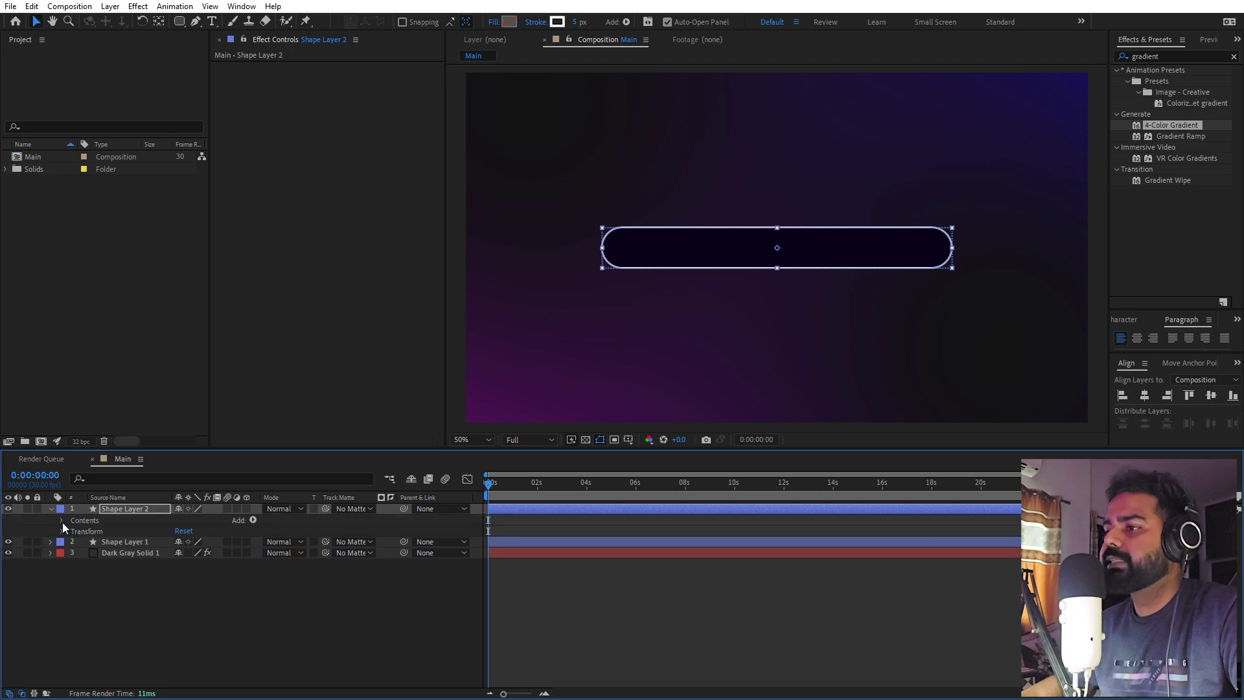
left_click(62, 521)
left_click(73, 533)
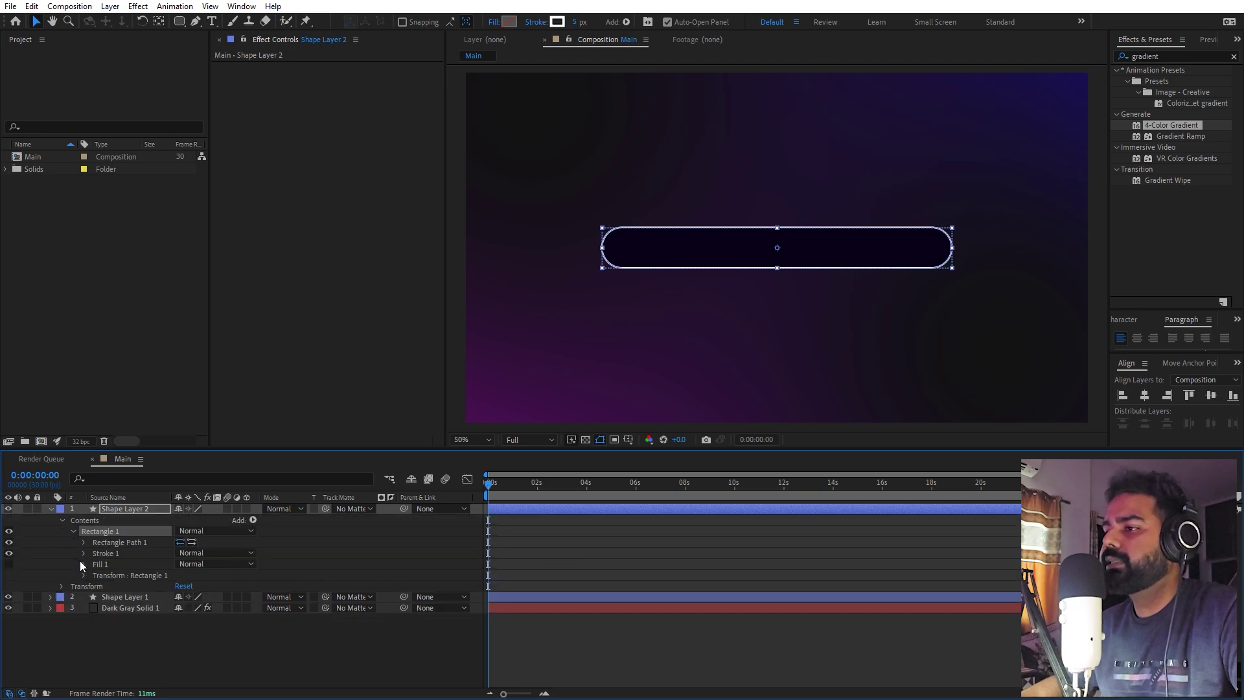
left_click(82, 553)
scroll(76, 558, "down", 2)
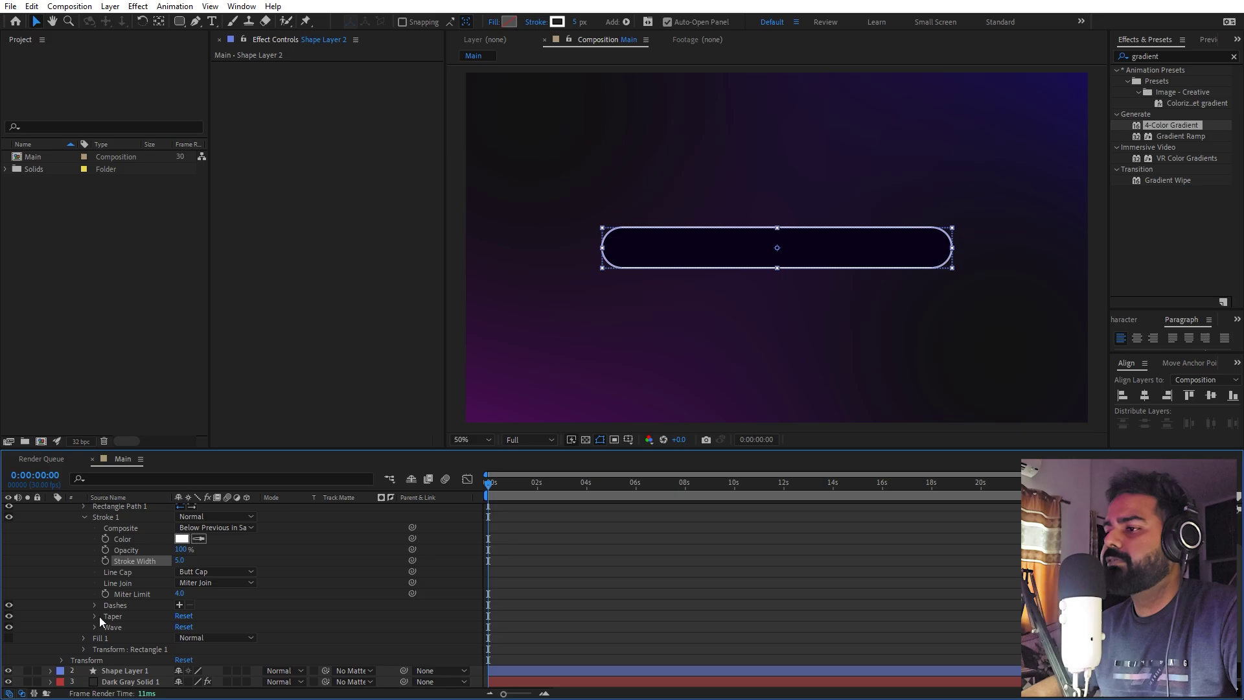
left_click(94, 616)
scroll(95, 617, "down", 3)
left_click(240, 586)
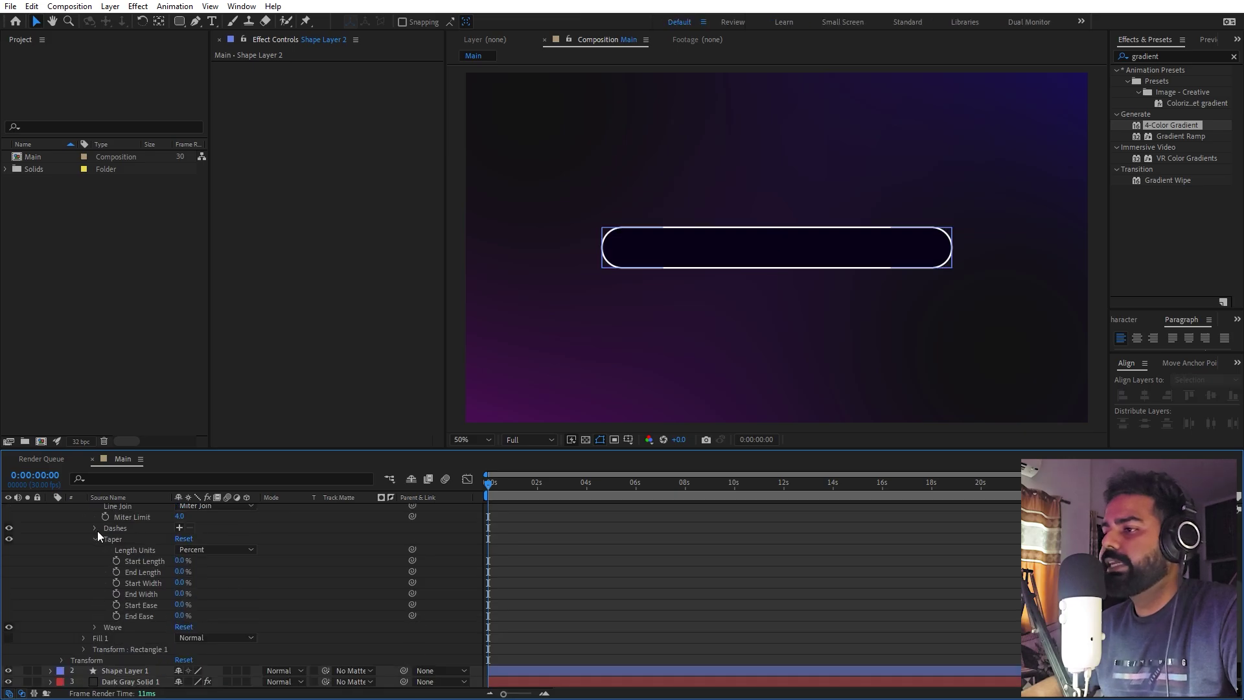
left_click_drag(179, 570, 339, 586)
left_click(943, 257)
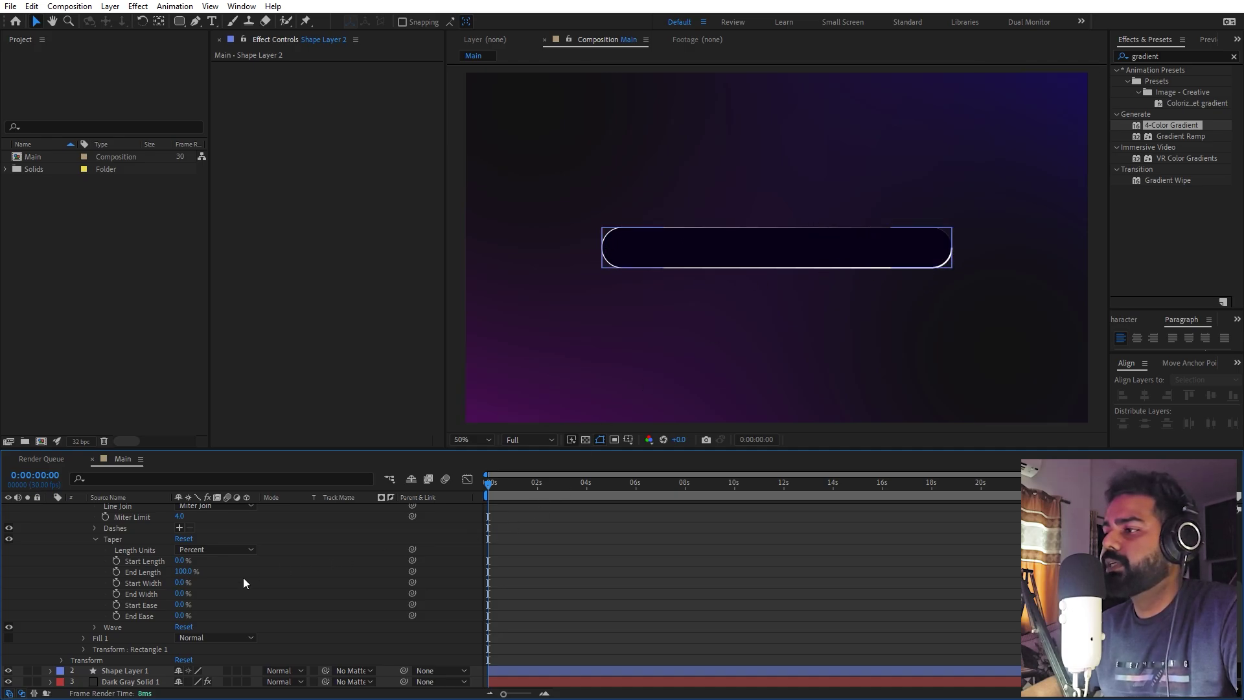
Add a Trim Paths operator to the contents of Shape Layer 2
scroll(259, 570, "up", 5)
left_click(254, 521)
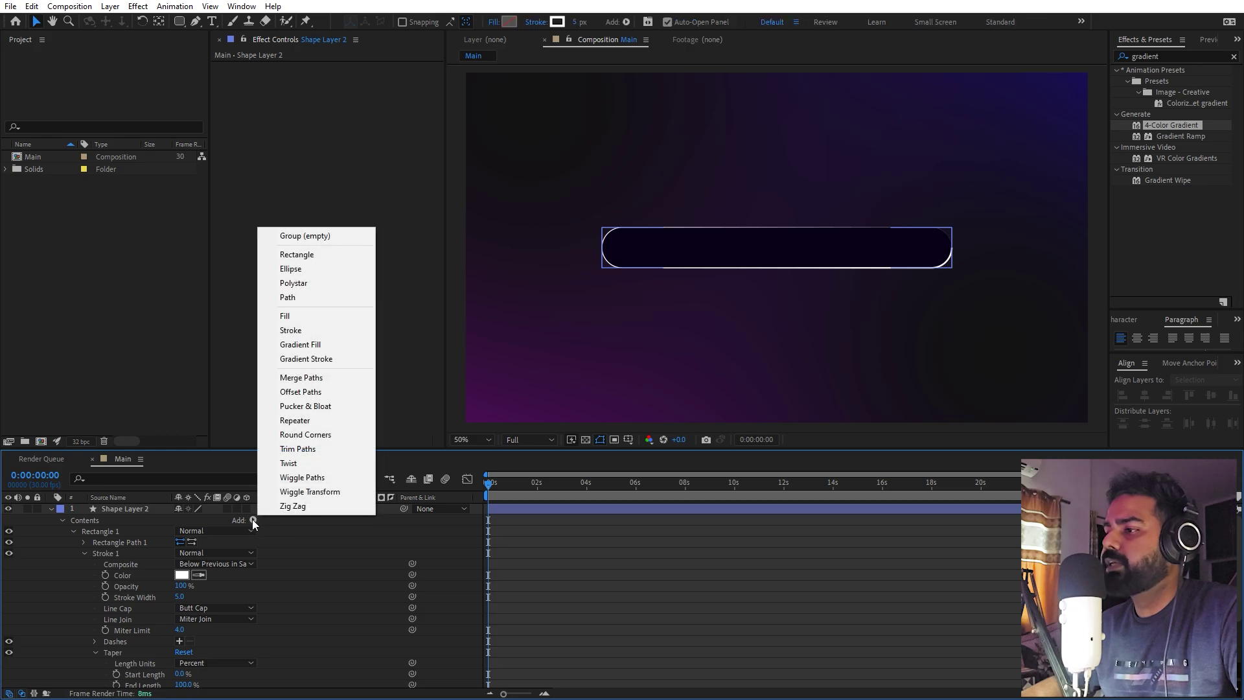
left_click(302, 448)
Set the Trim Paths Start to 14% and End to 52% on Shape Layer 2
scroll(312, 644, "down", 2)
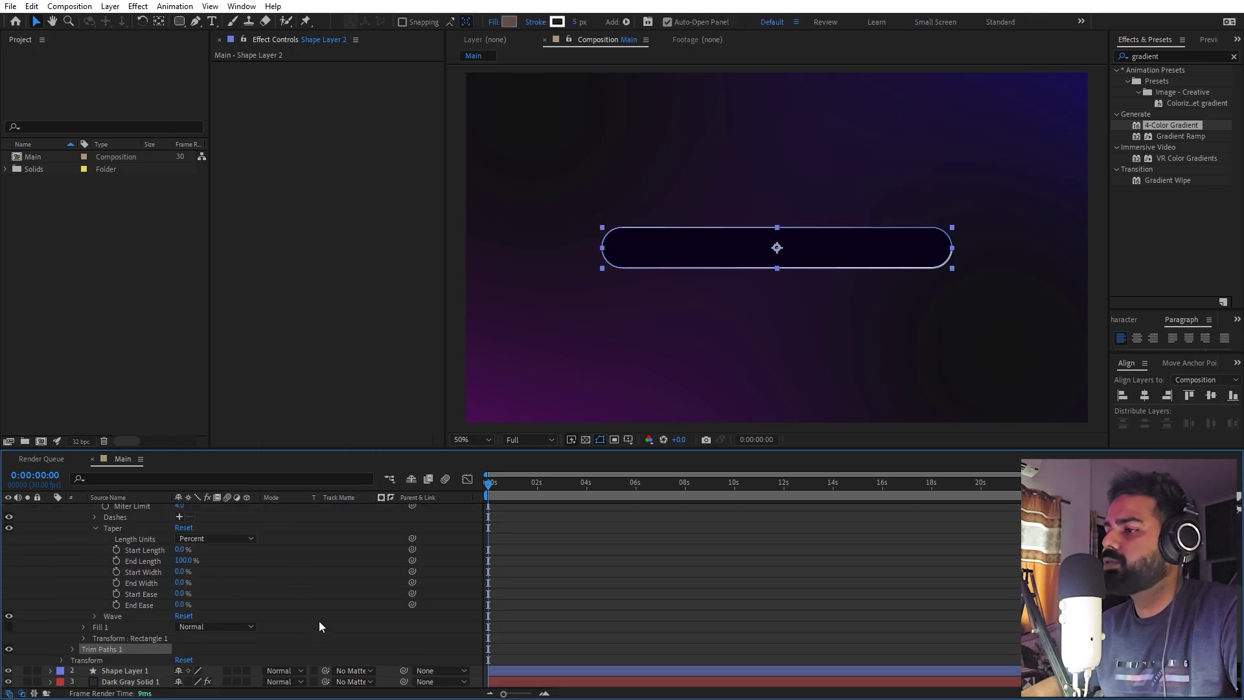
left_click(72, 649)
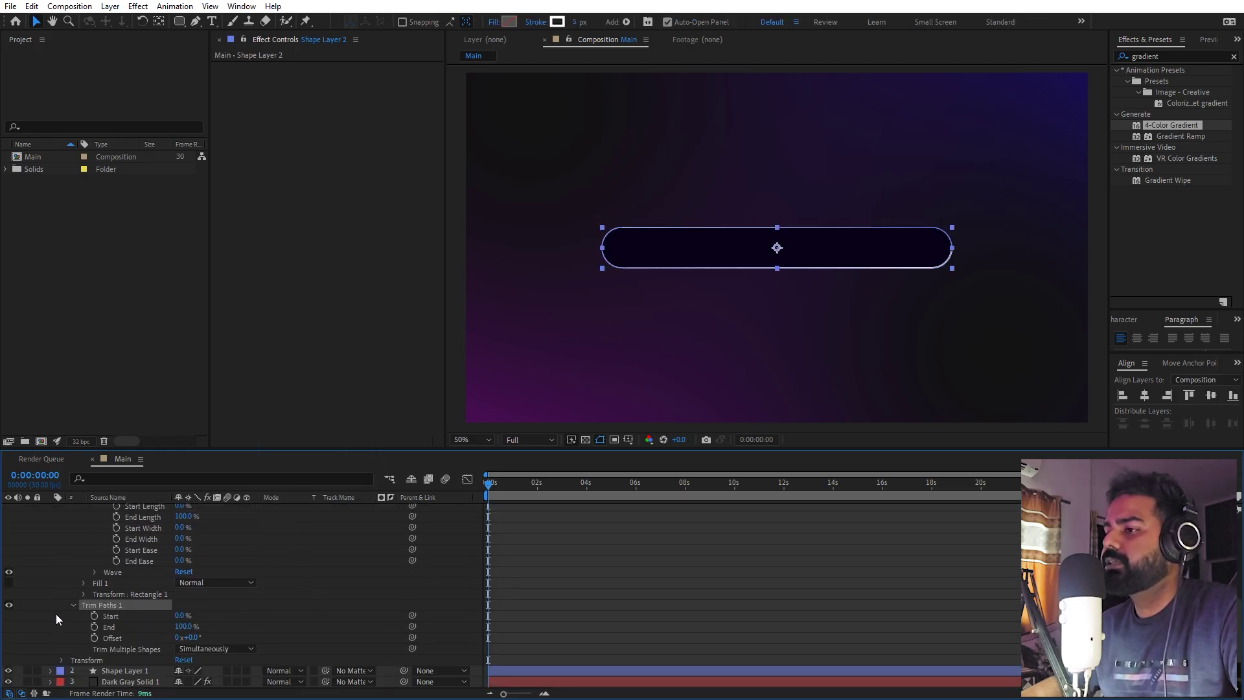
left_click(56, 613)
mouse_move(181, 614)
left_mouse_down()
mouse_move(199, 614)
mouse_move(185, 628)
mouse_move(214, 626)
mouse_move(185, 631)
left_mouse_up()
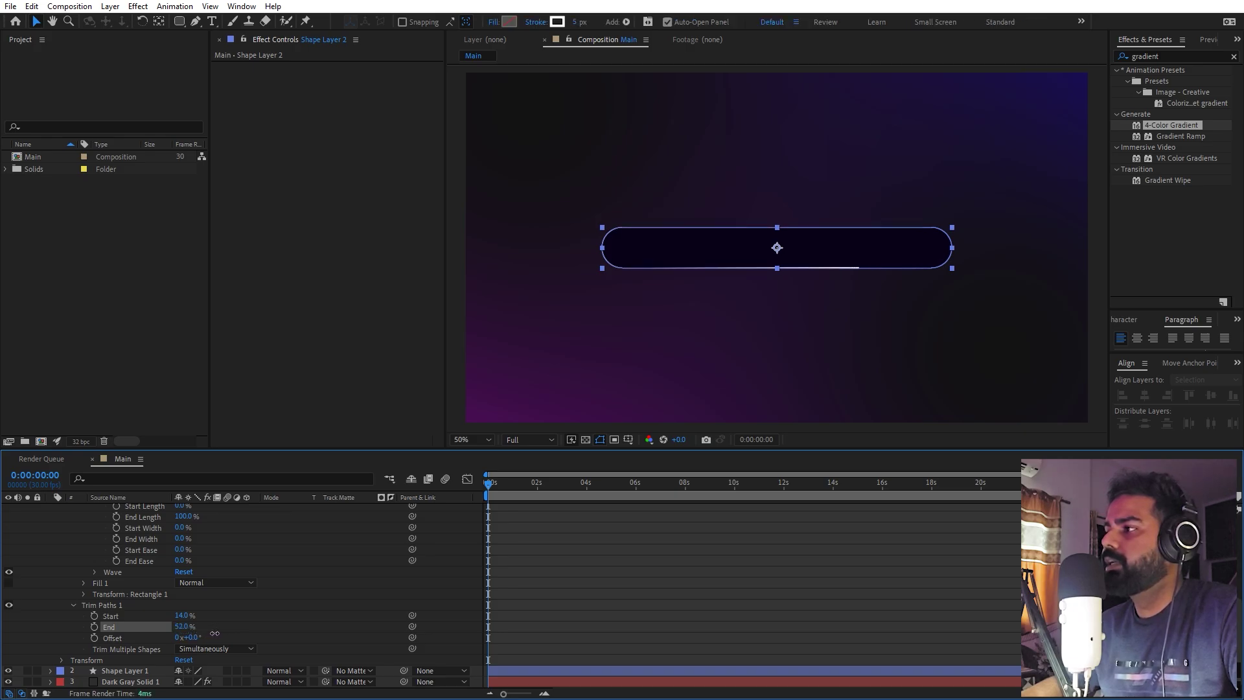
left_click(305, 599)
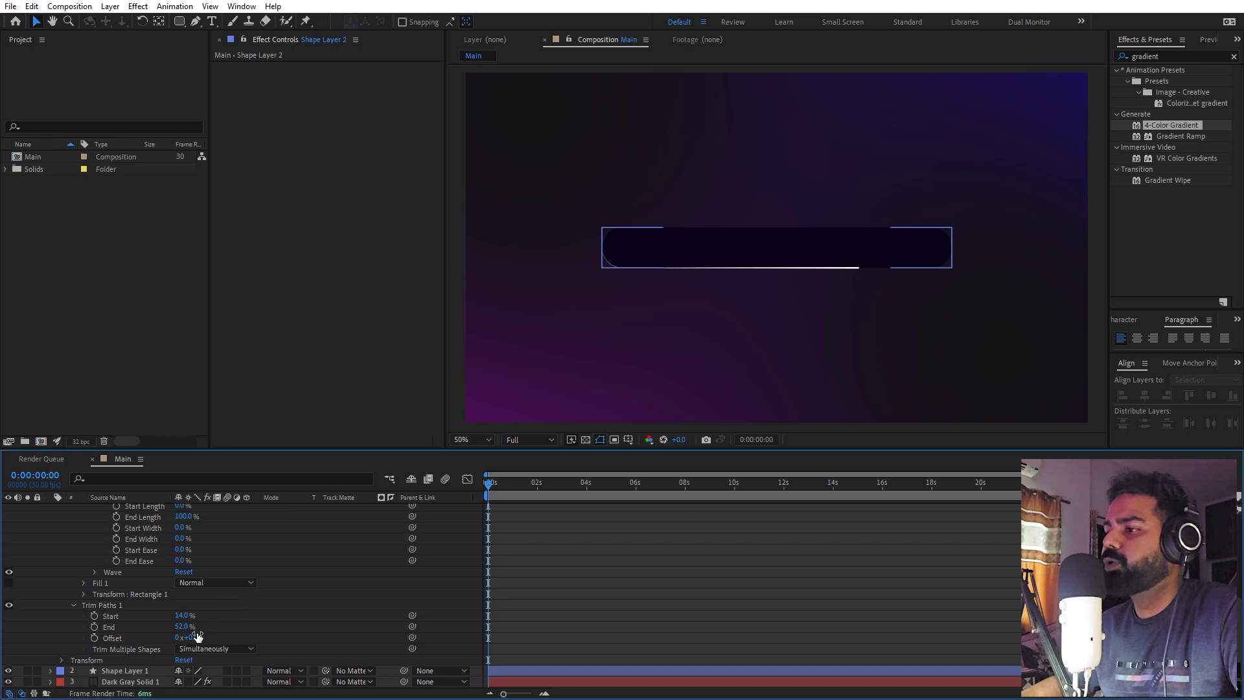
Set the Trim Paths Offset to -67° so the visible stroke wraps around the pill's right end
left_click_drag(193, 636, 116, 638)
key("ctrl+z")
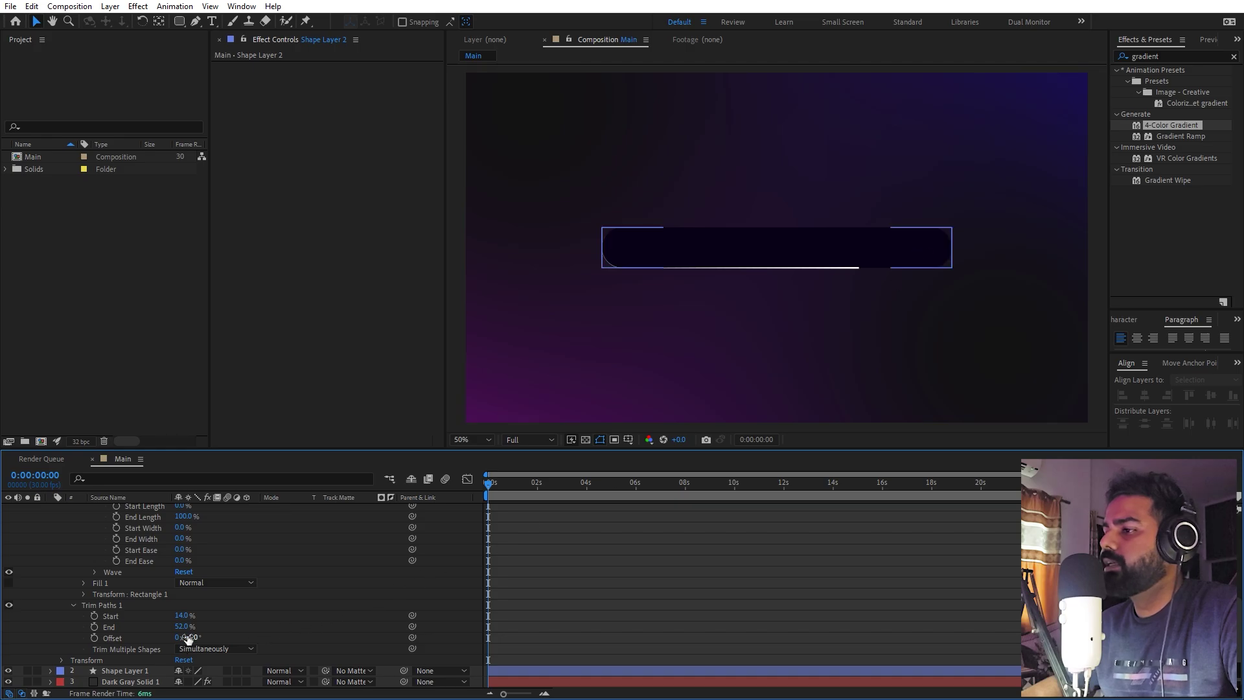
left_click_drag(188, 638, 162, 642)
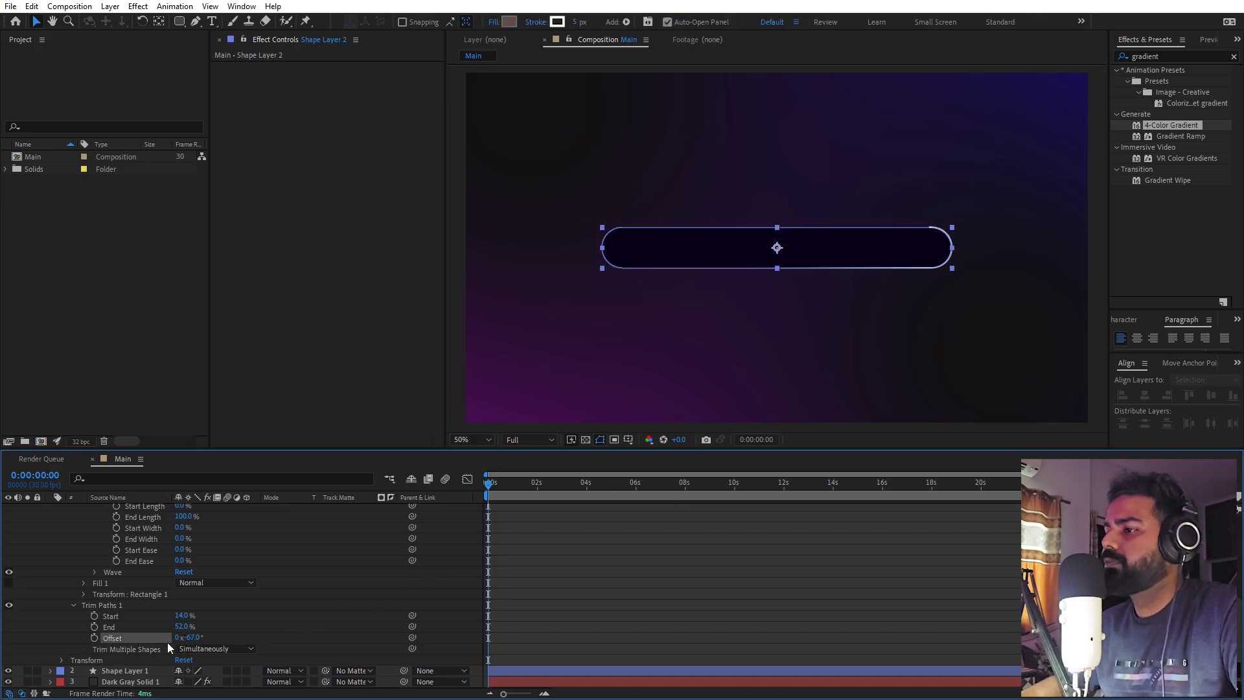
left_click(247, 625)
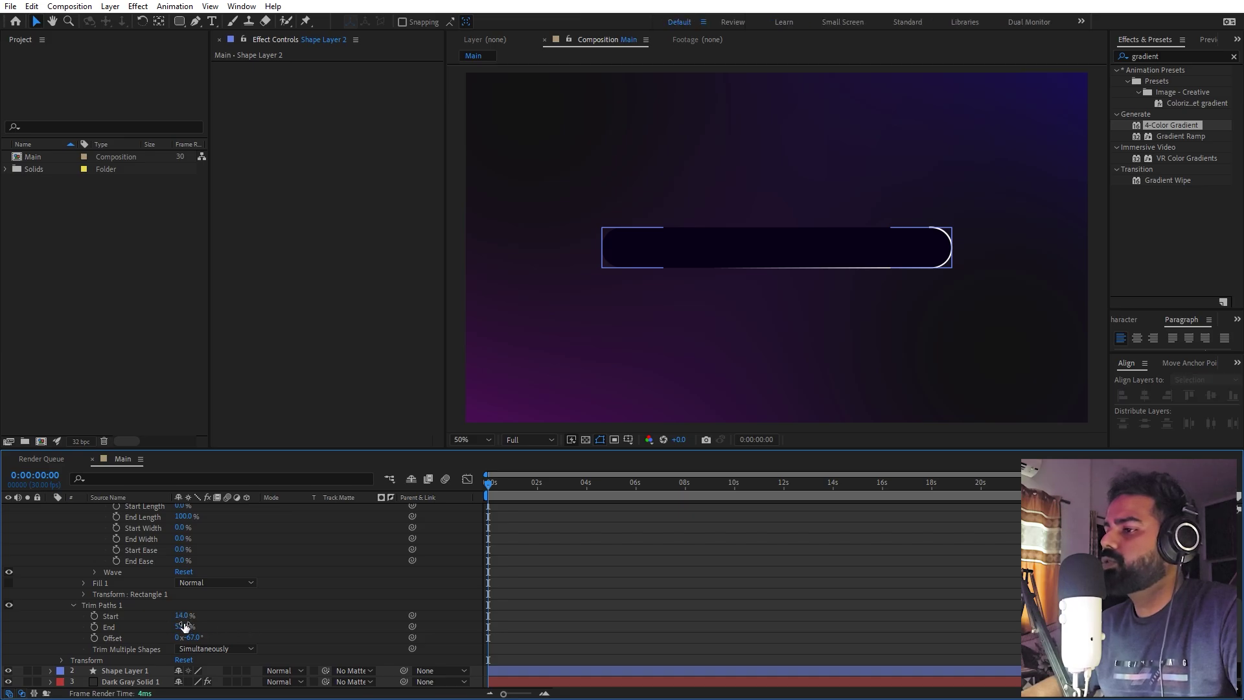
Enable keyframes for Trim Paths End and Offset at the first frame, and shorten End to 17.5%
left_click_drag(184, 625, 153, 627)
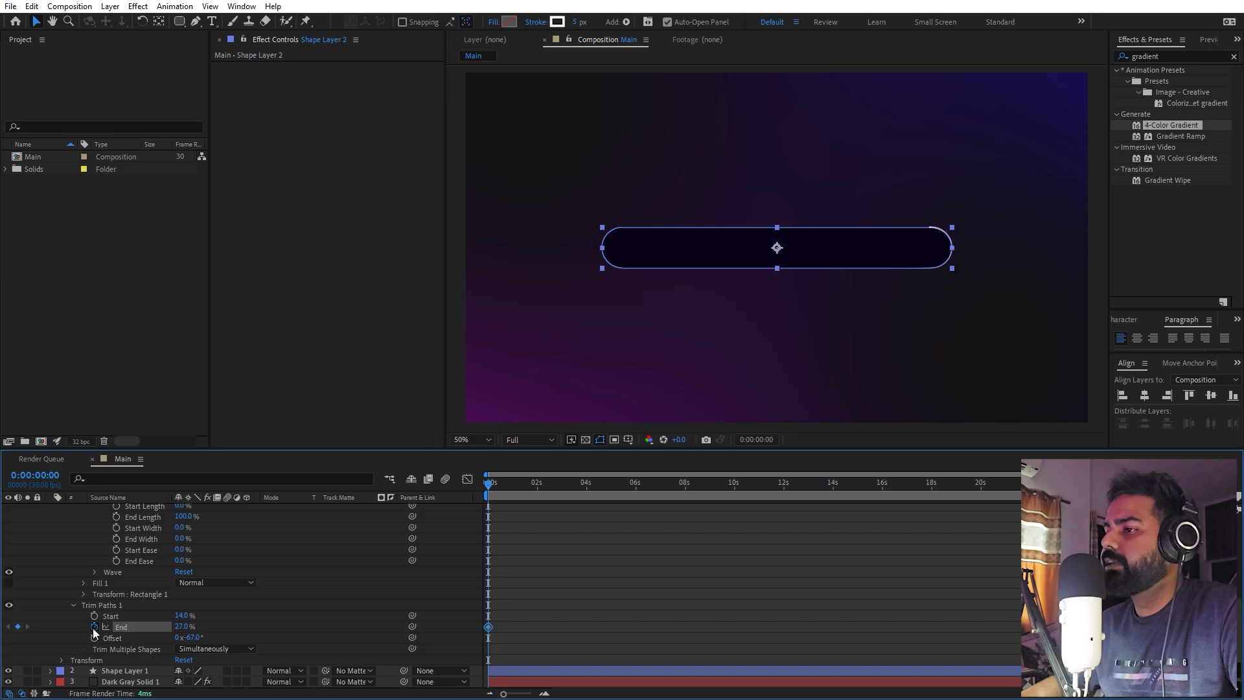
left_click(93, 638)
left_click(733, 600)
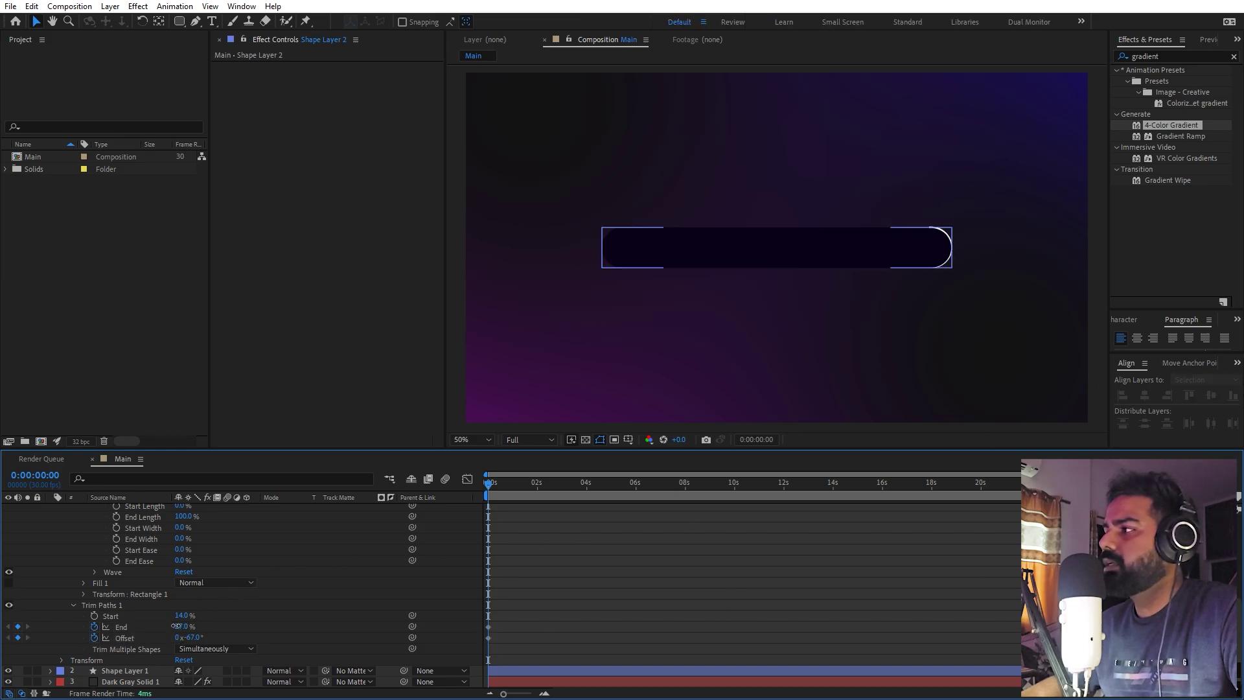
left_click(153, 626)
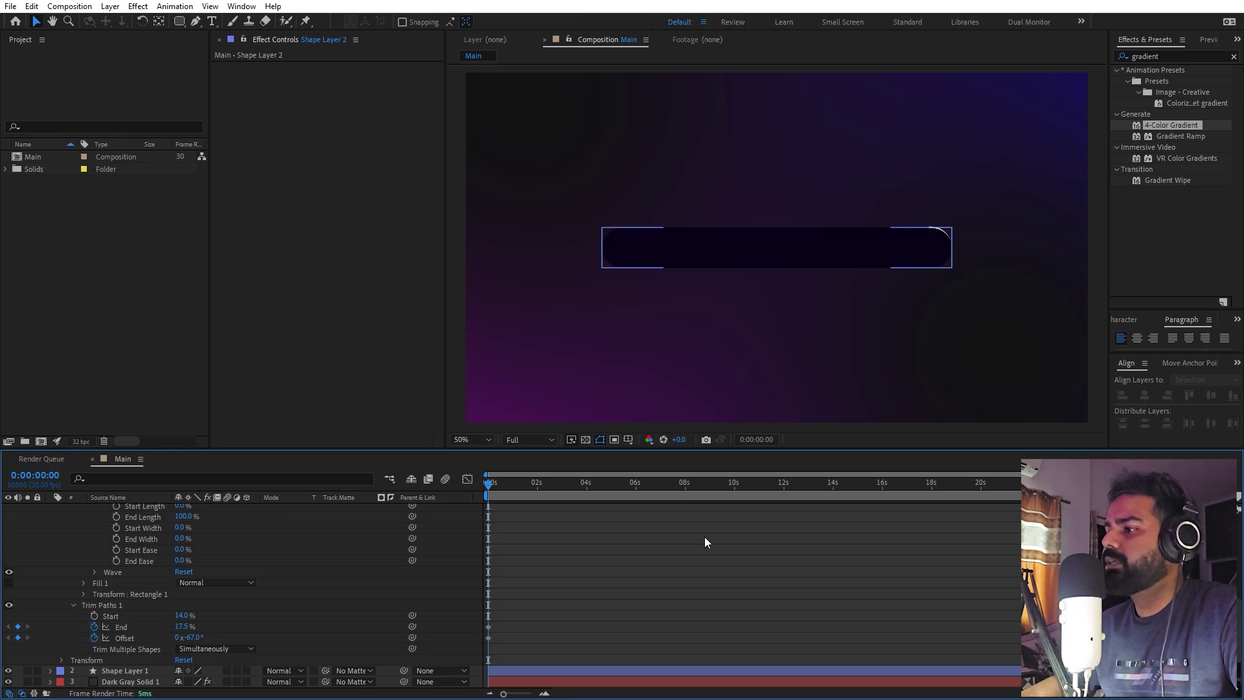
Change the Line Cap of Shape Layer 2's stroke to Round Cap
key("period")
key("period")
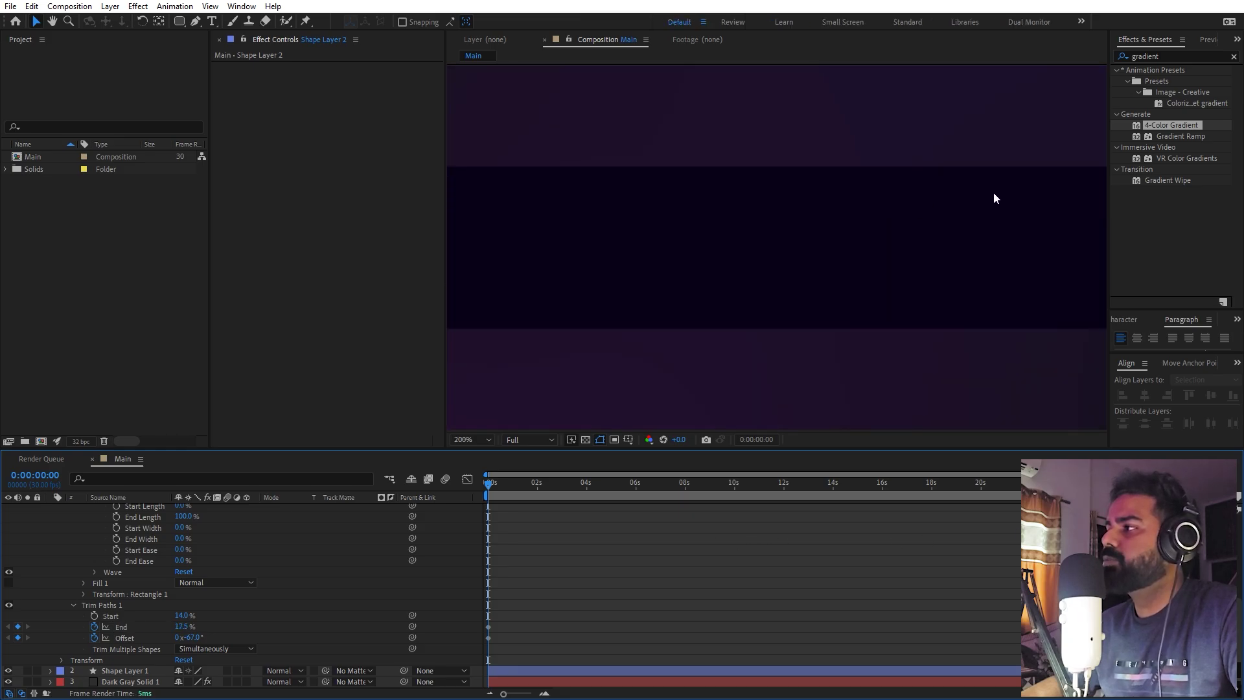
key("comma")
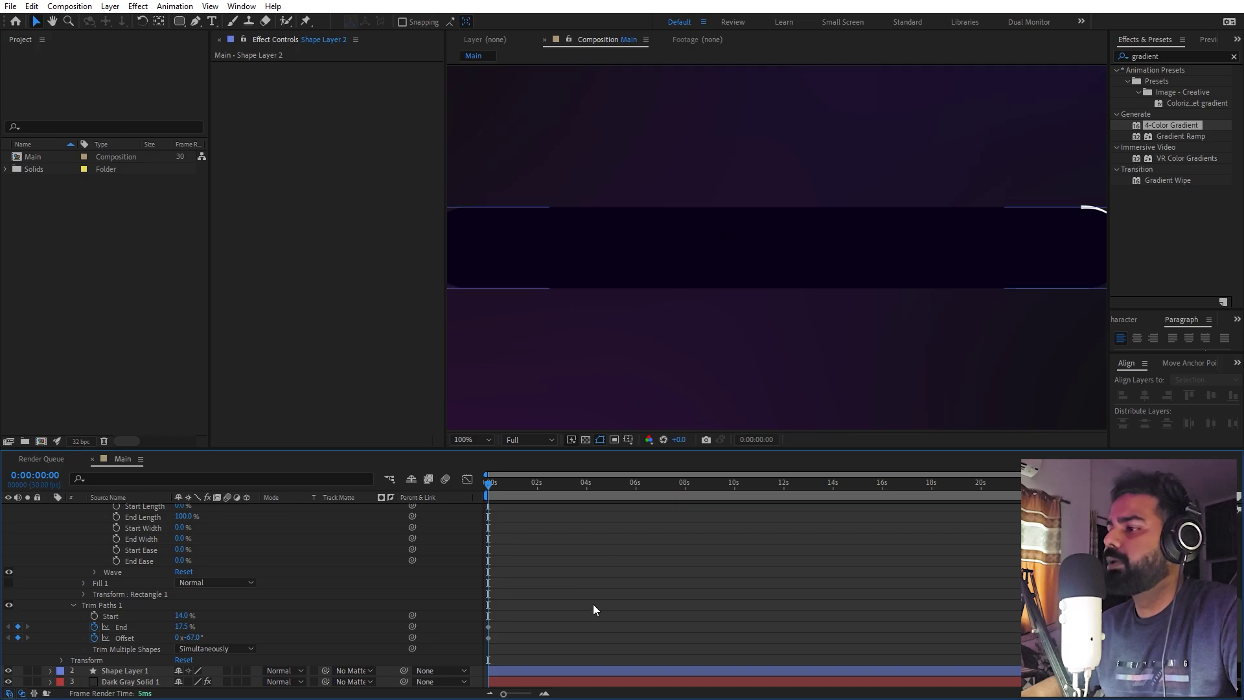
key("period")
left_click_drag(1050, 212, 472, 271)
scroll(294, 594, "up", 2)
scroll(292, 596, "up", 3)
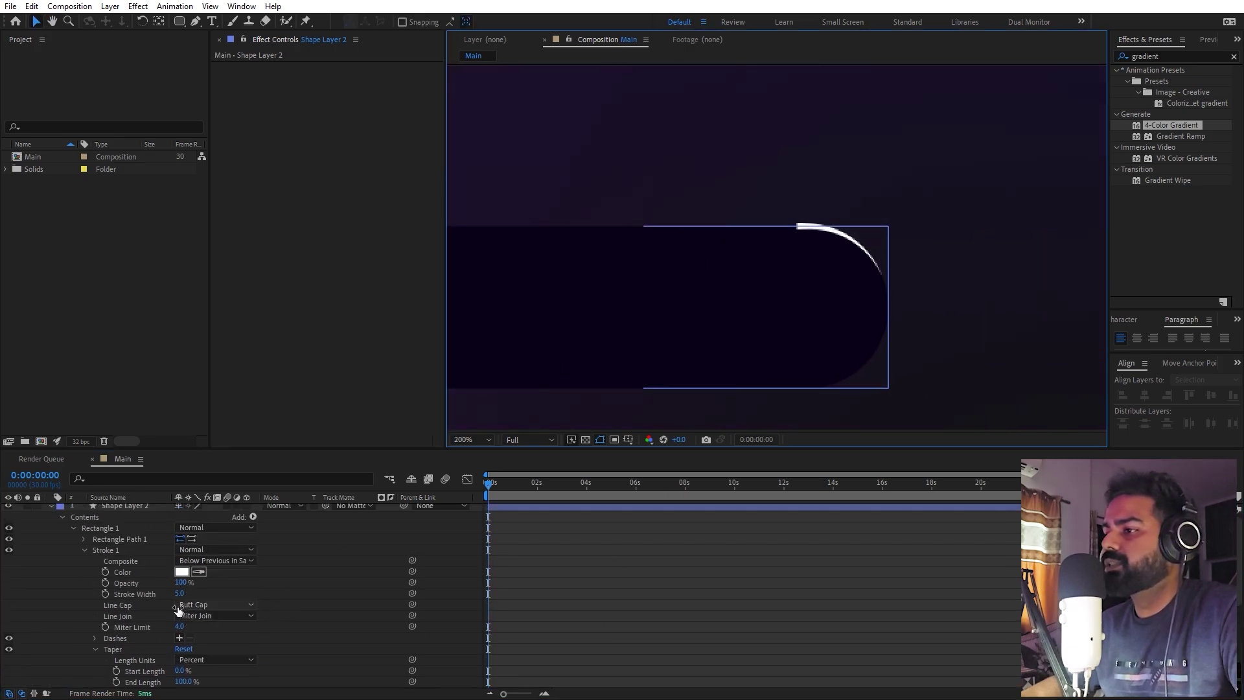
left_click(219, 604)
left_click(217, 632)
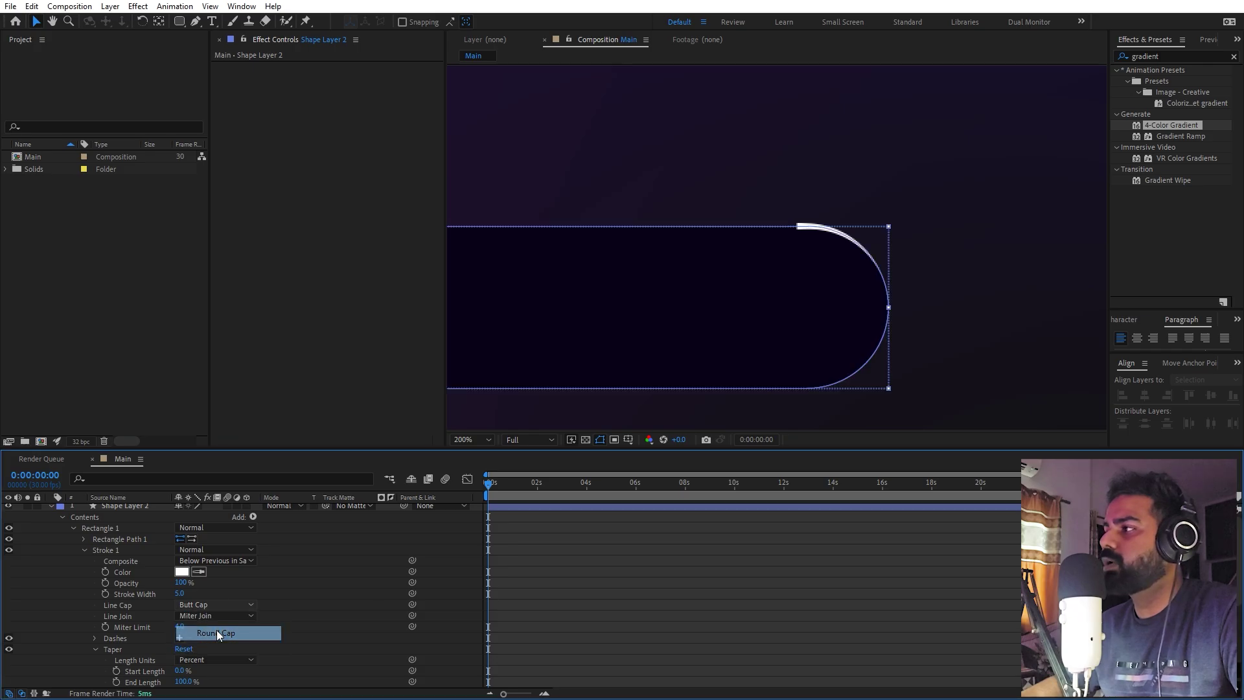
Set Shape Layer 2's stroke width to 8 px
key("period")
left_click_drag(877, 204, 807, 271)
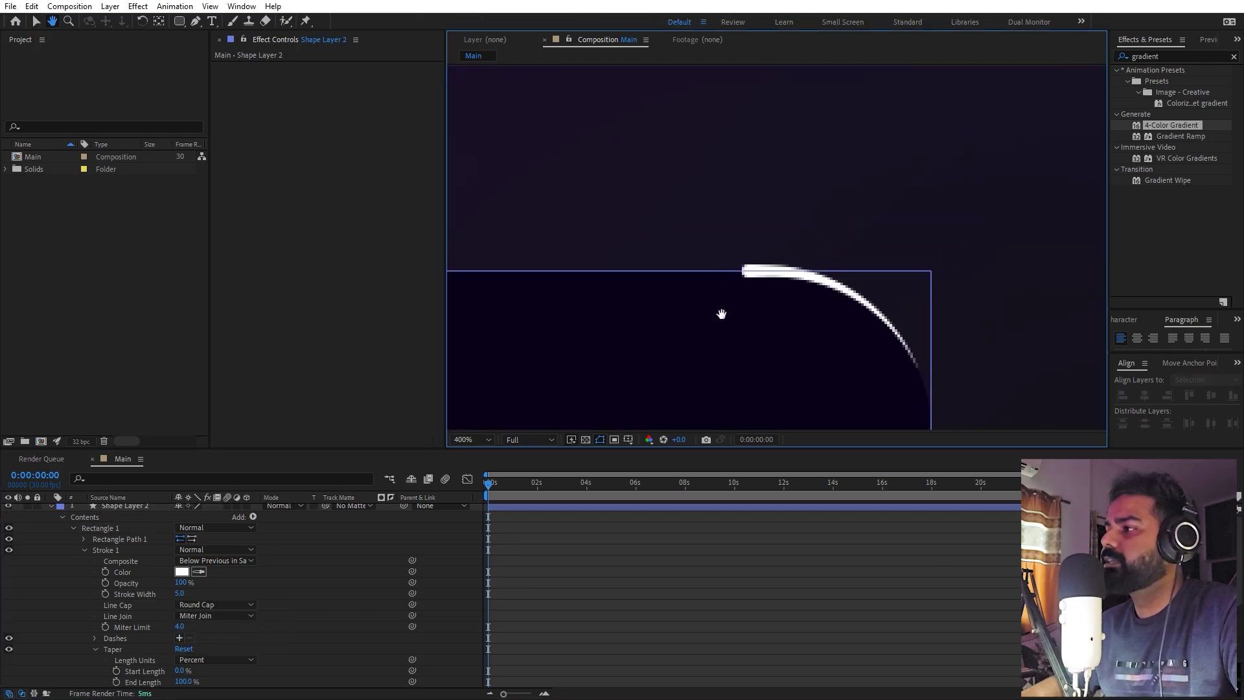
scroll(115, 574, "up", 1)
left_click(129, 509)
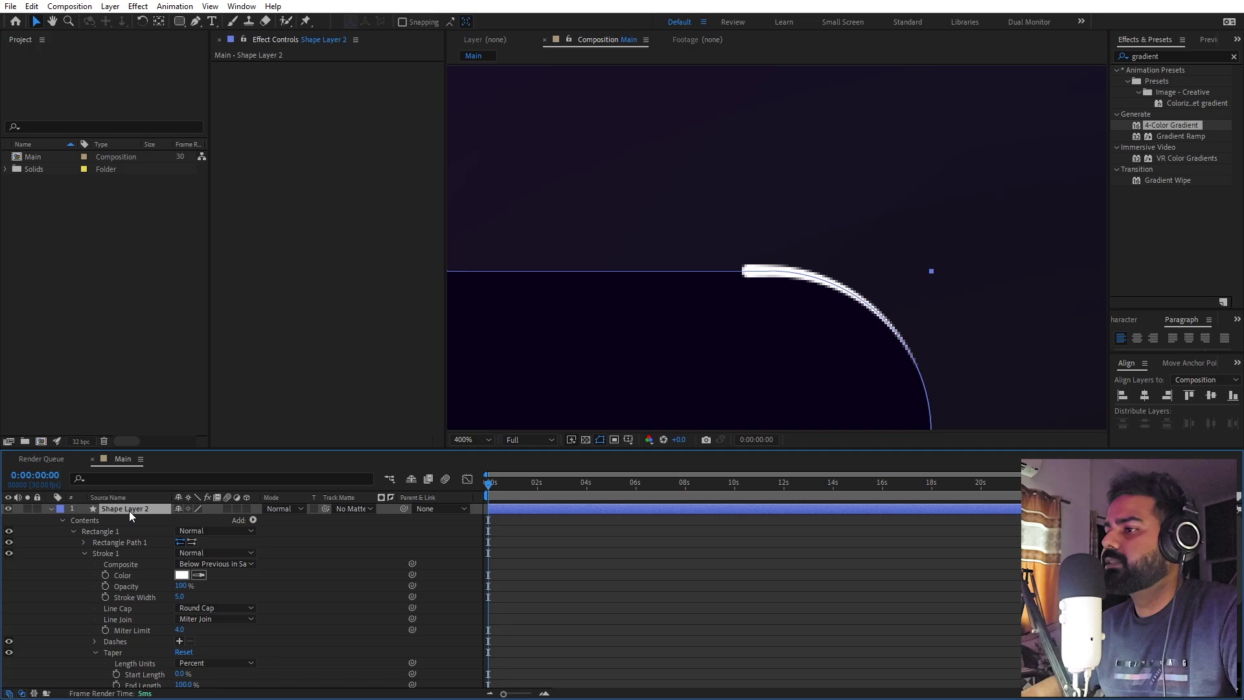
key("v")
mouse_move(580, 28)
left_mouse_down()
mouse_move(595, 29)
mouse_move(582, 30)
left_mouse_up()
key("shift+slash")
left_click(580, 22)
type("8")
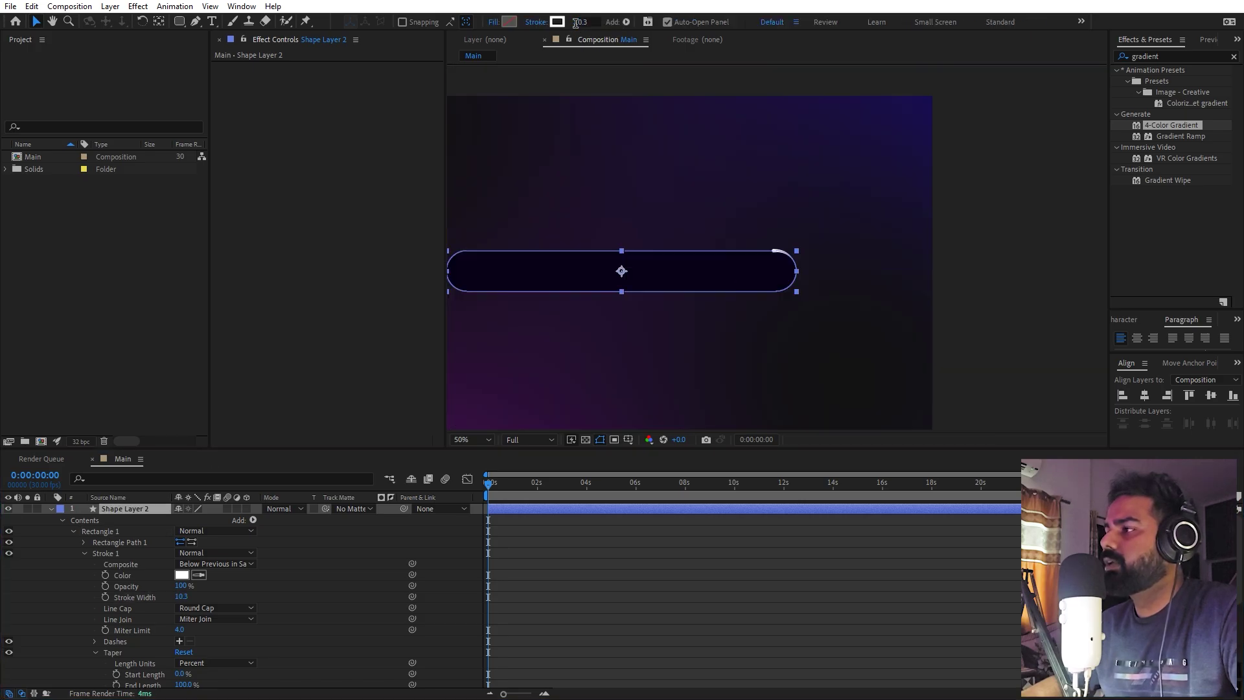
key("Return")
Collapse Shape Layer 2's properties and add a new null object to the composition
key("space")
left_click_drag(713, 284, 847, 280)
left_click(320, 531)
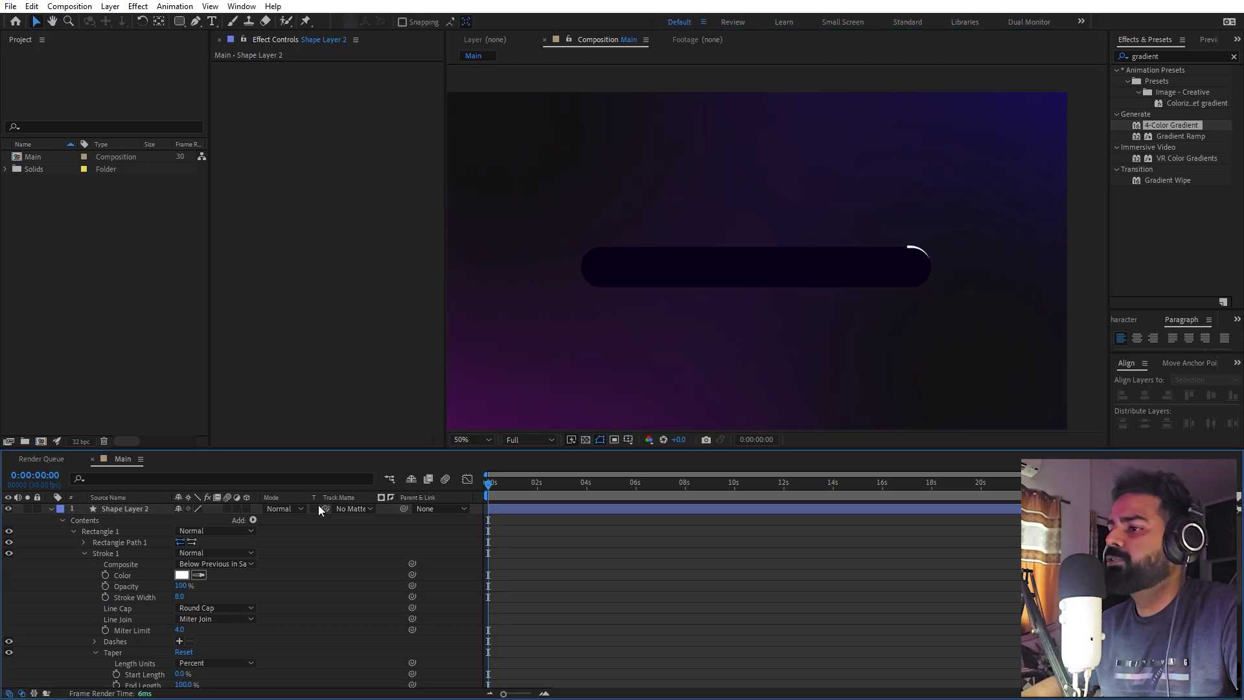
left_click(52, 509)
right_click(209, 662)
mouse_move(275, 477)
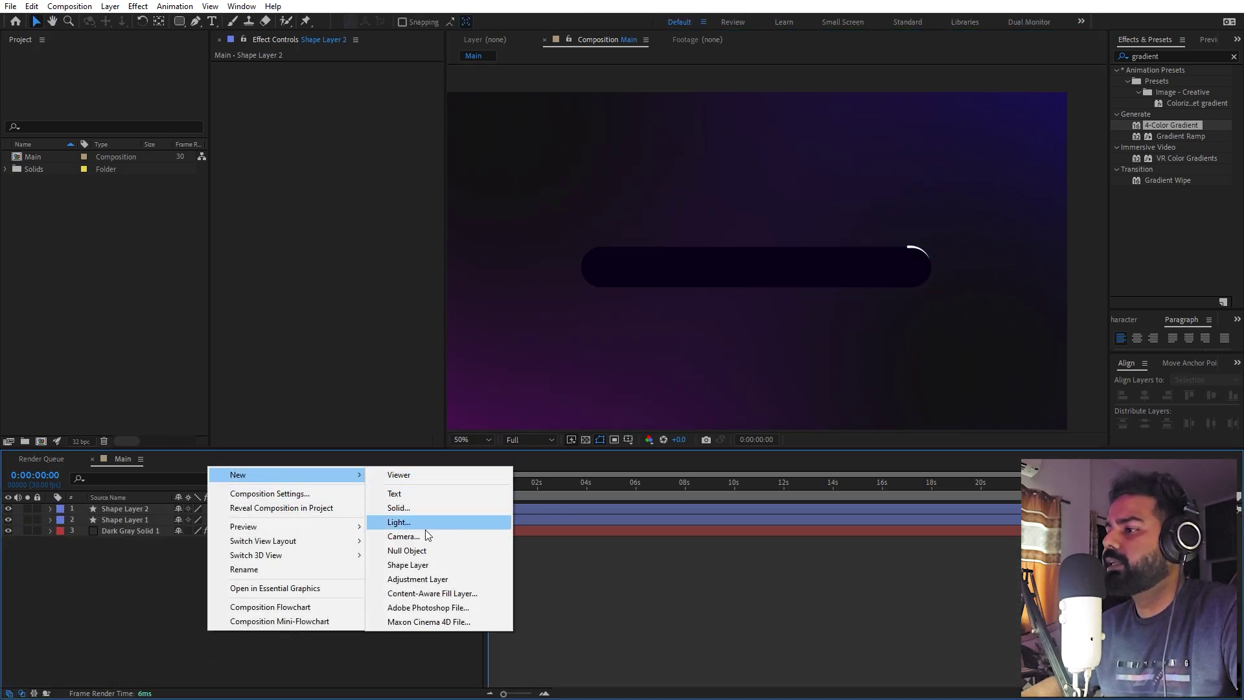
left_click(407, 549)
Parent Shape Layer 2 and Shape Layer 1 to the Null 1 layer
left_click(126, 523, "ctrl")
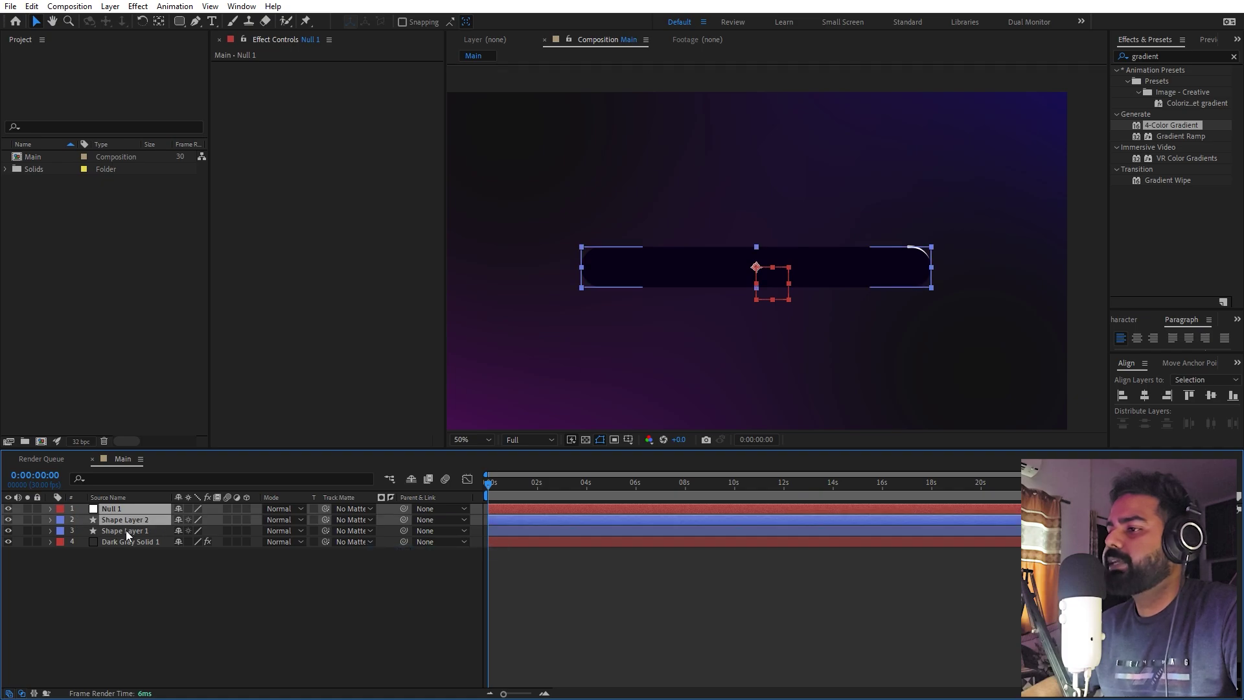
left_click(125, 530)
left_click(131, 521, "ctrl")
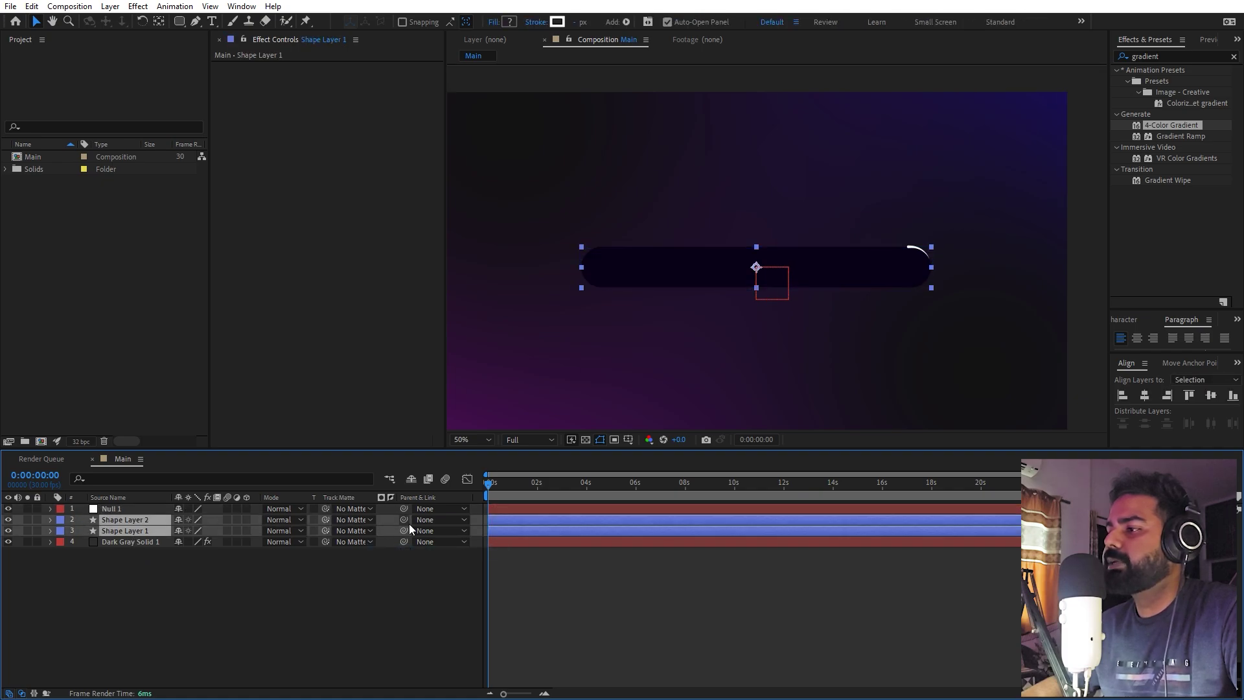
left_click_drag(358, 524, 124, 509)
Reveal Null 1's Scale property and set a 100% Scale keyframe at the first frame
left_click(124, 508)
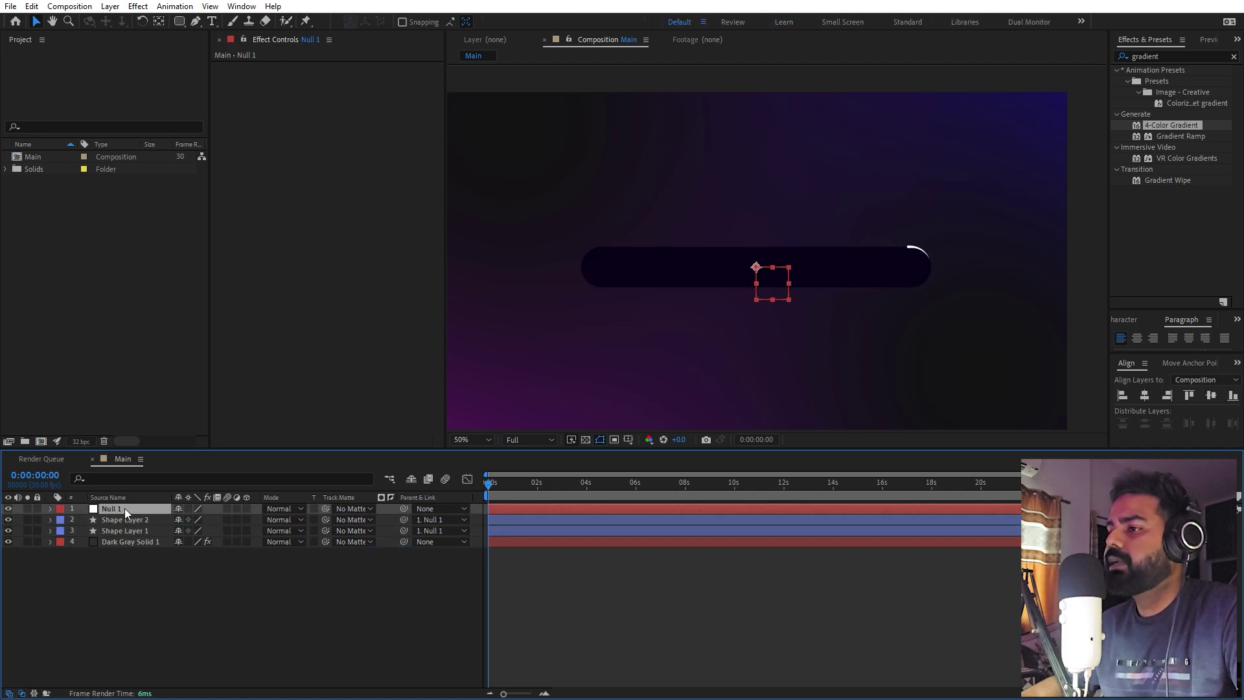
key("s")
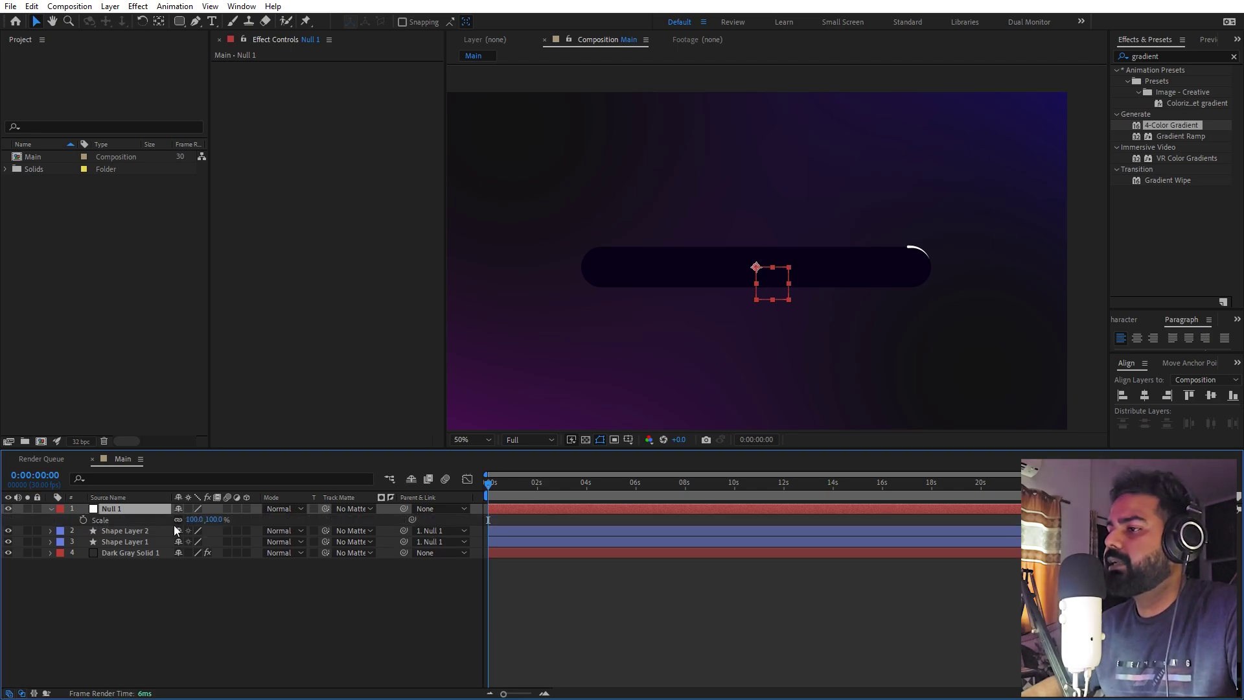
key("alt+shift+p")
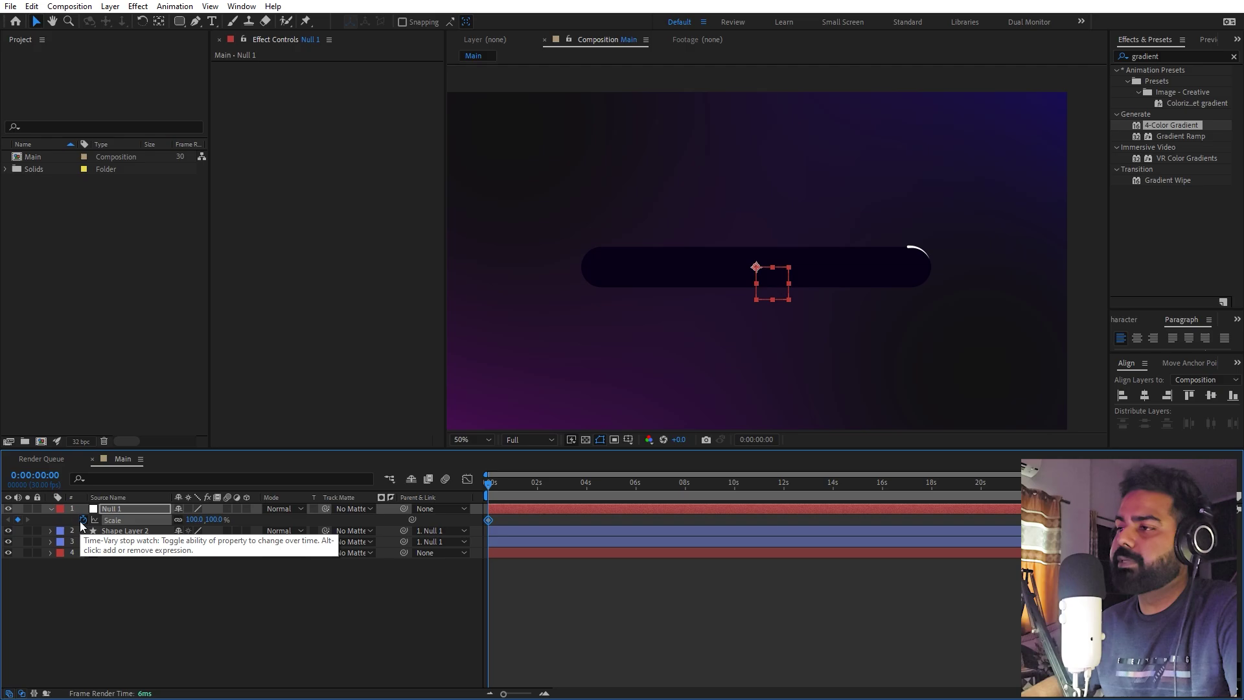
Show Null 1's keyframed Position and Scale, and at the first frame set Scale to 488% and X Position to -161
key("u")
key("u")
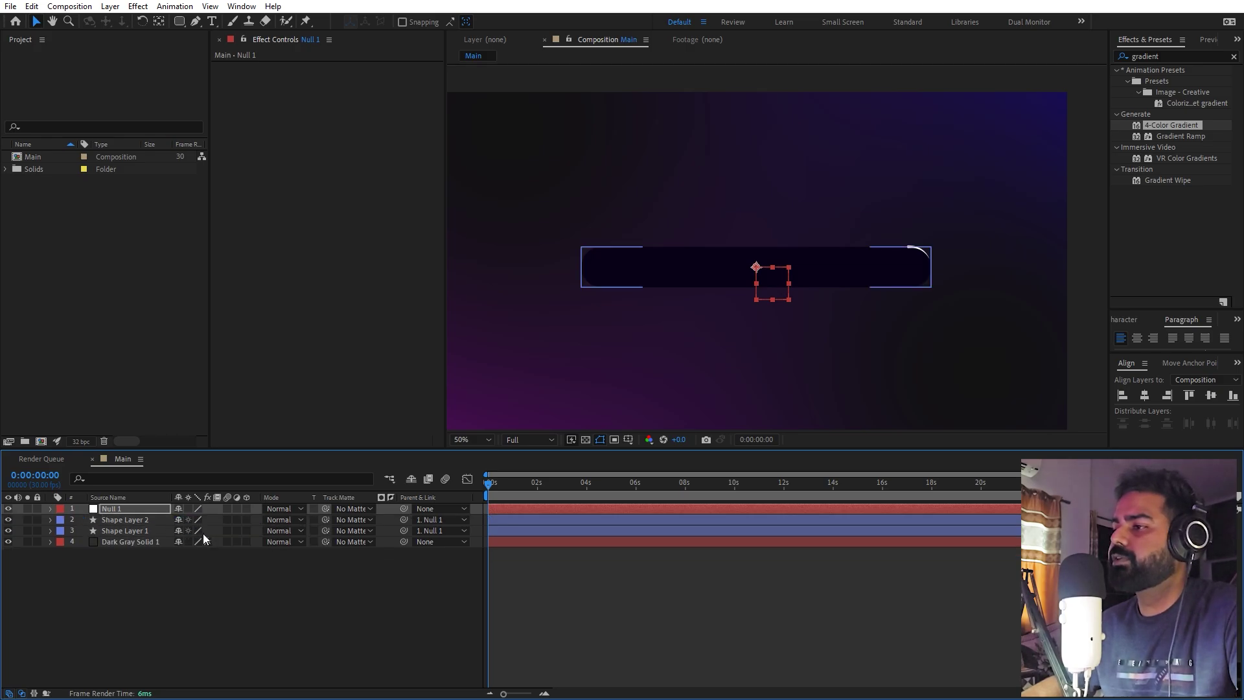
left_click(278, 523)
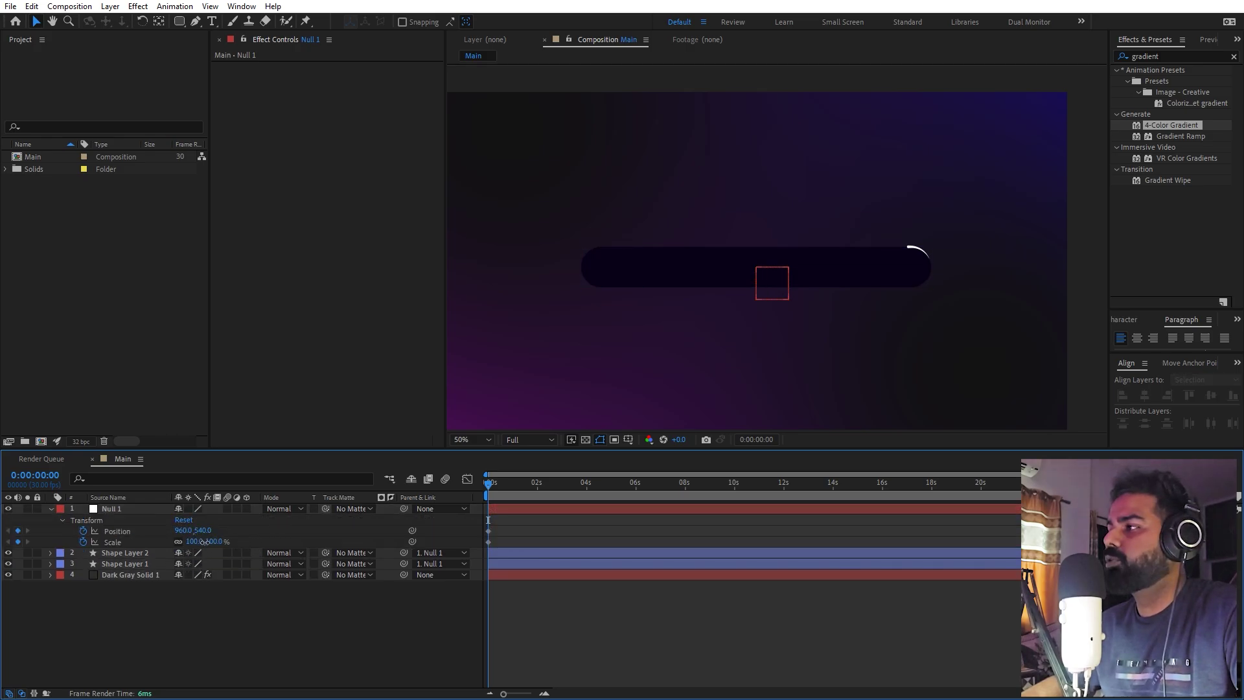
left_click_drag(204, 541, 453, 543)
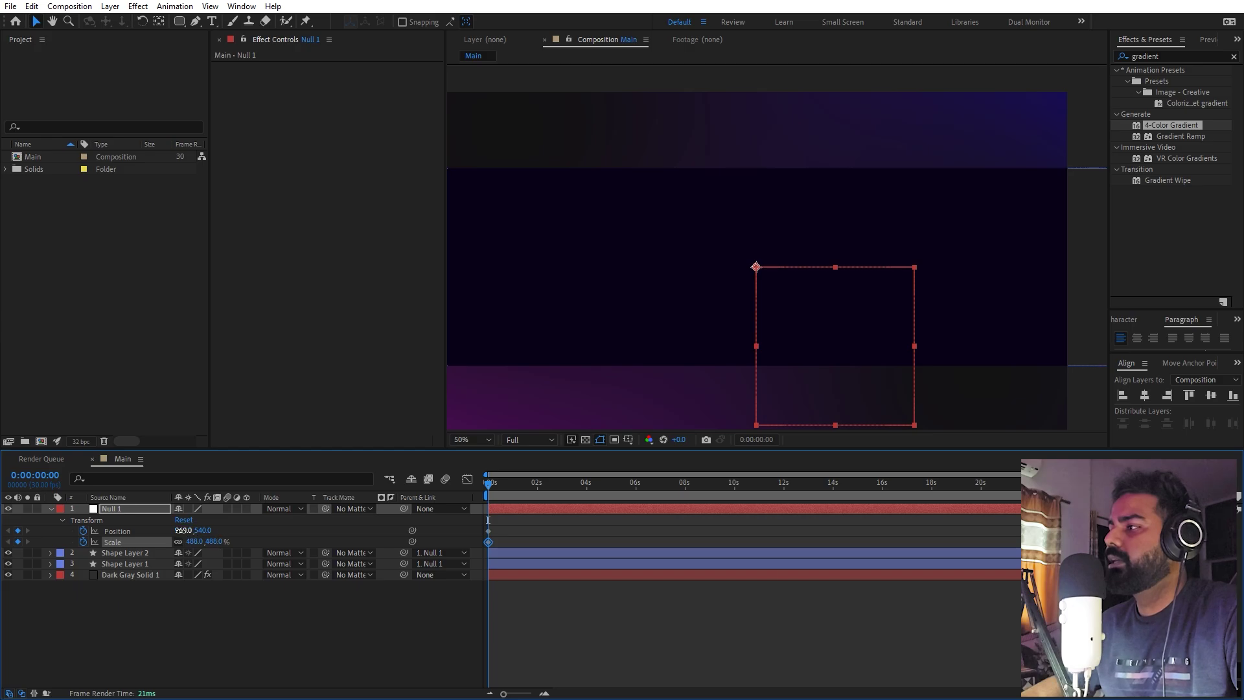
left_click_drag(180, 530, 108, 530)
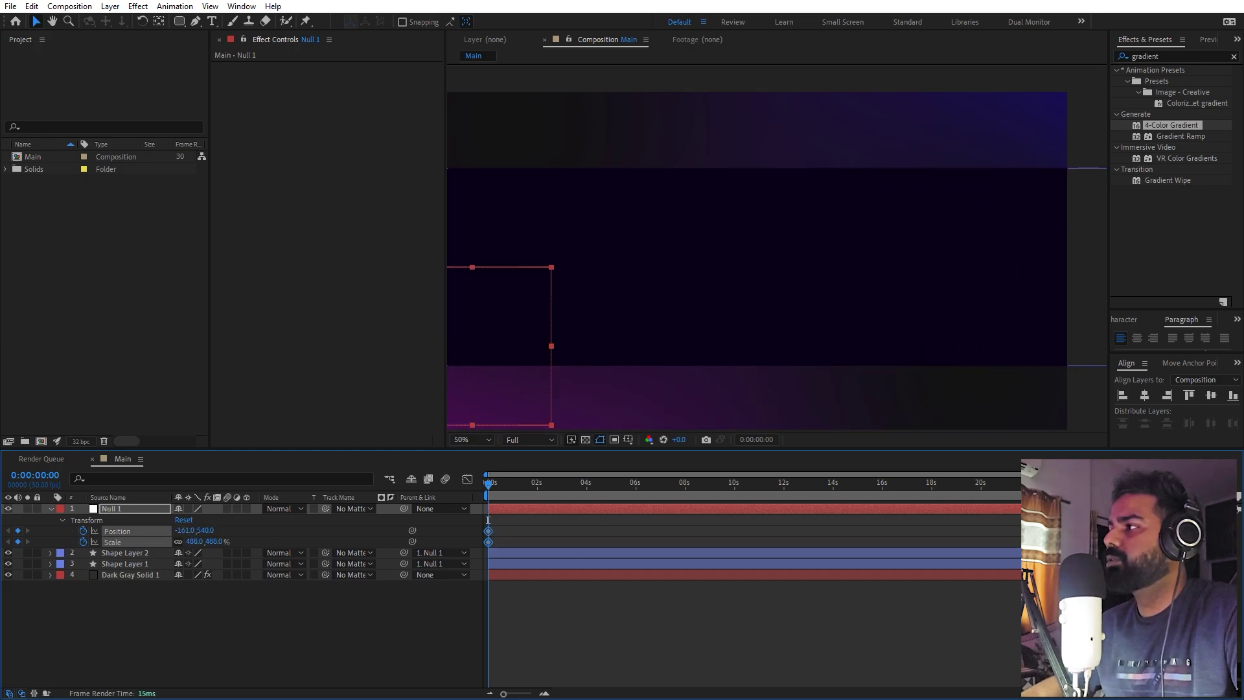
At 0:00:00:21, keyframe Shape Layer 2's End at 37.5% and Offset at -114°, and preview the stroke animation
left_click_drag(503, 694, 517, 693)
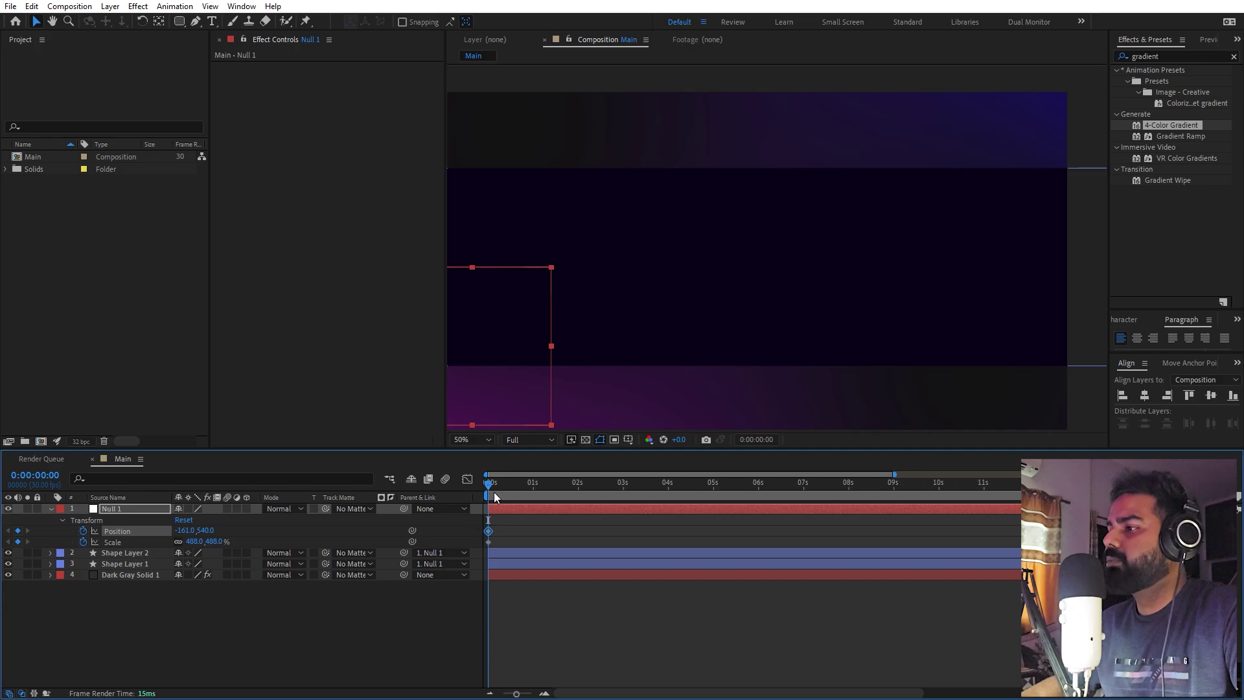
left_click_drag(495, 497, 522, 497)
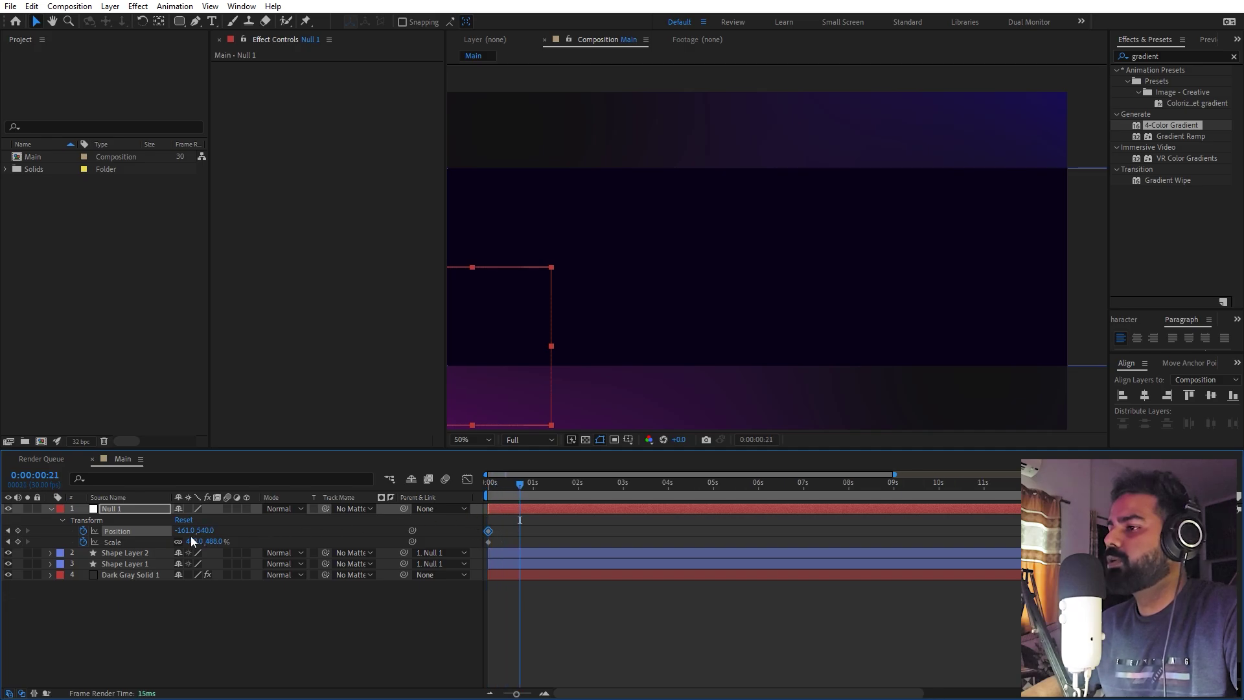
left_click(130, 563)
left_click(133, 554)
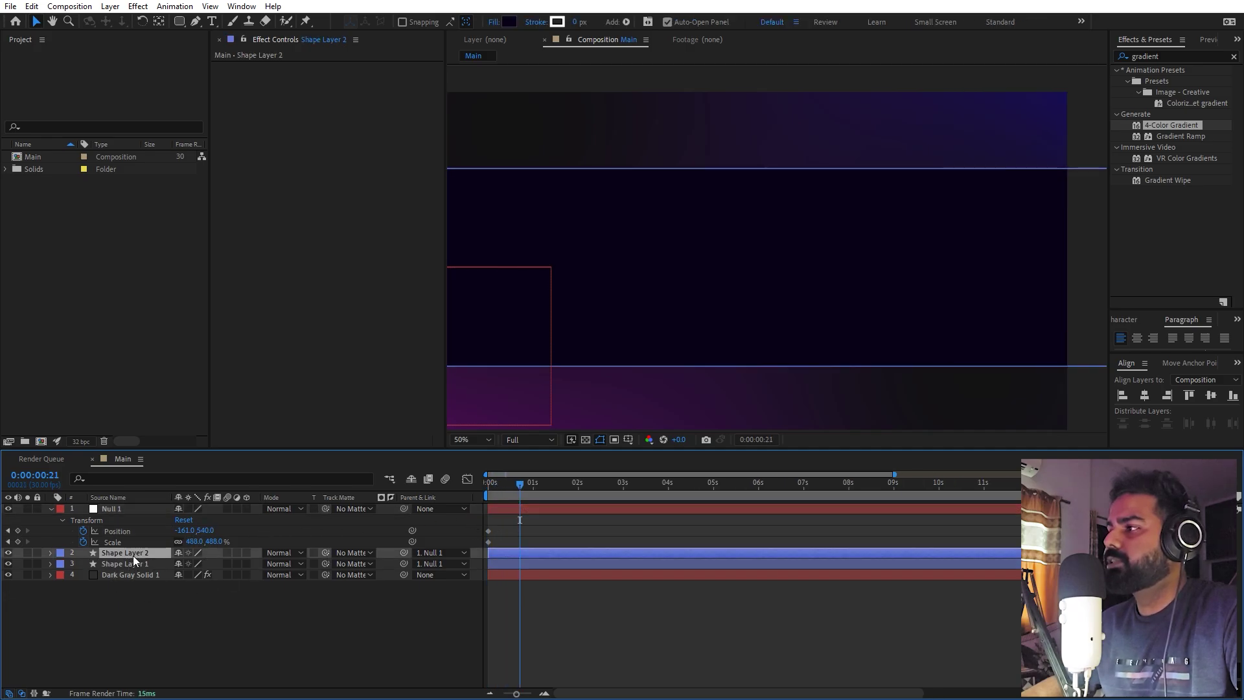
key("u")
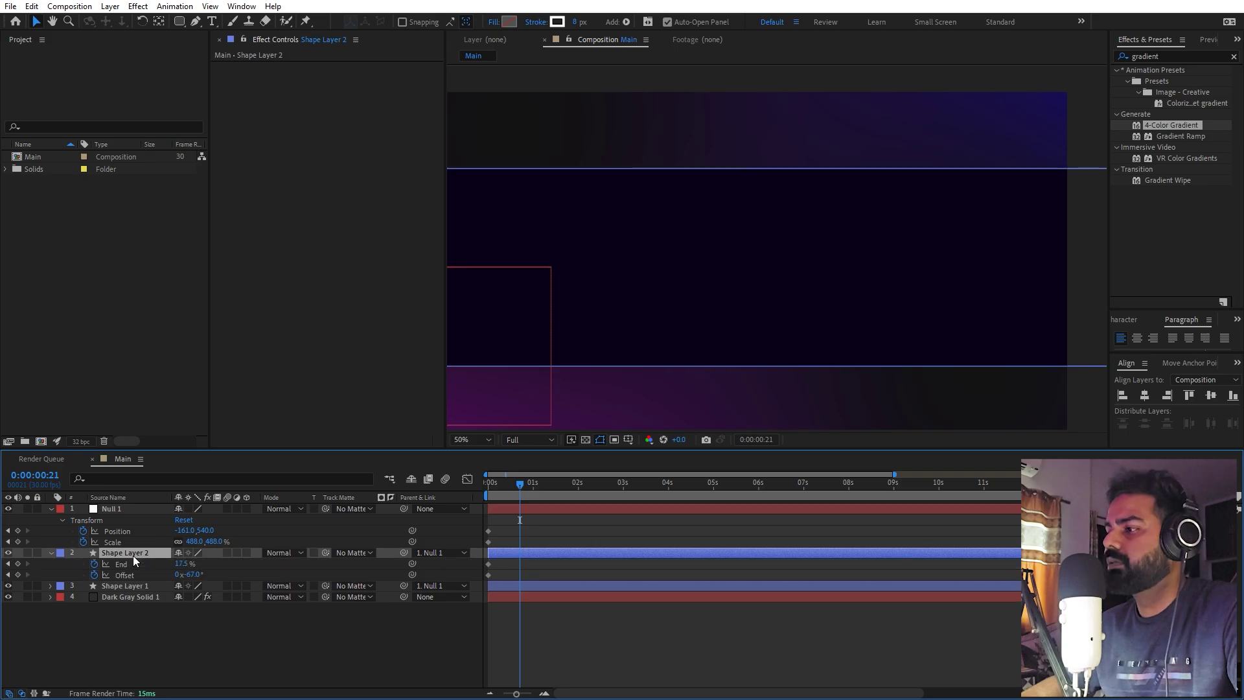
left_click(198, 646)
key("comma")
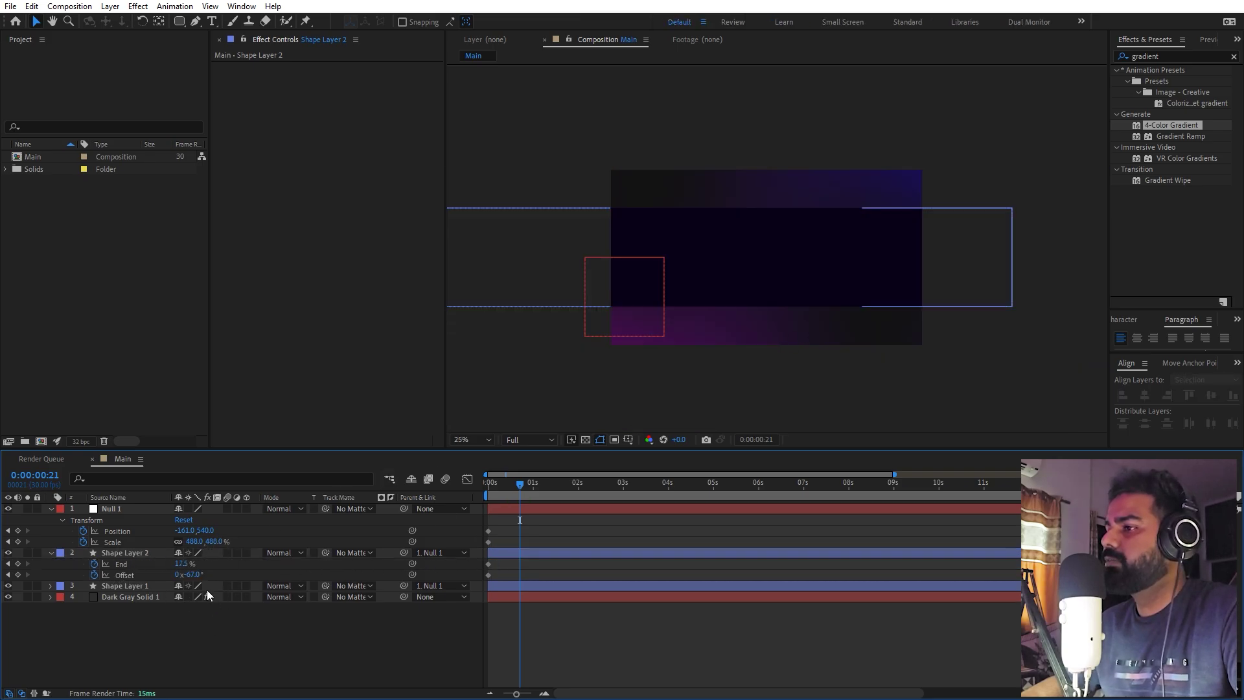
mouse_move(193, 576)
left_mouse_down()
mouse_move(170, 578)
mouse_move(202, 565)
left_mouse_up()
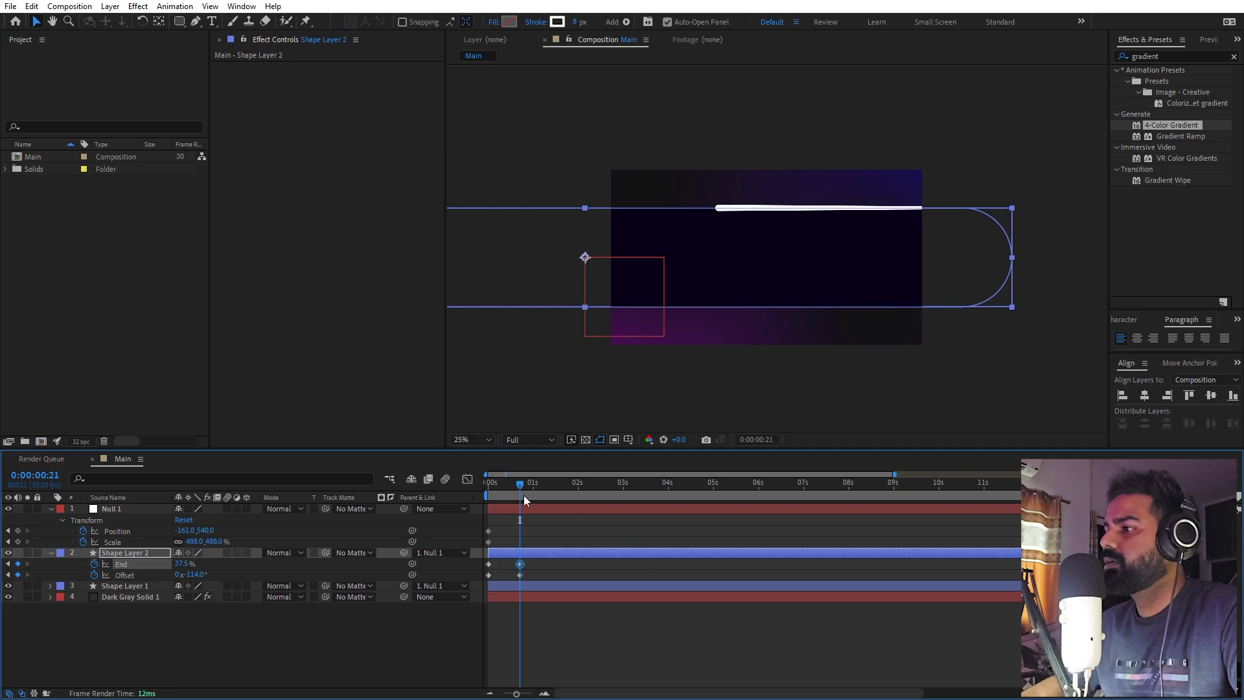
left_click_drag(521, 485, 431, 501)
key("space")
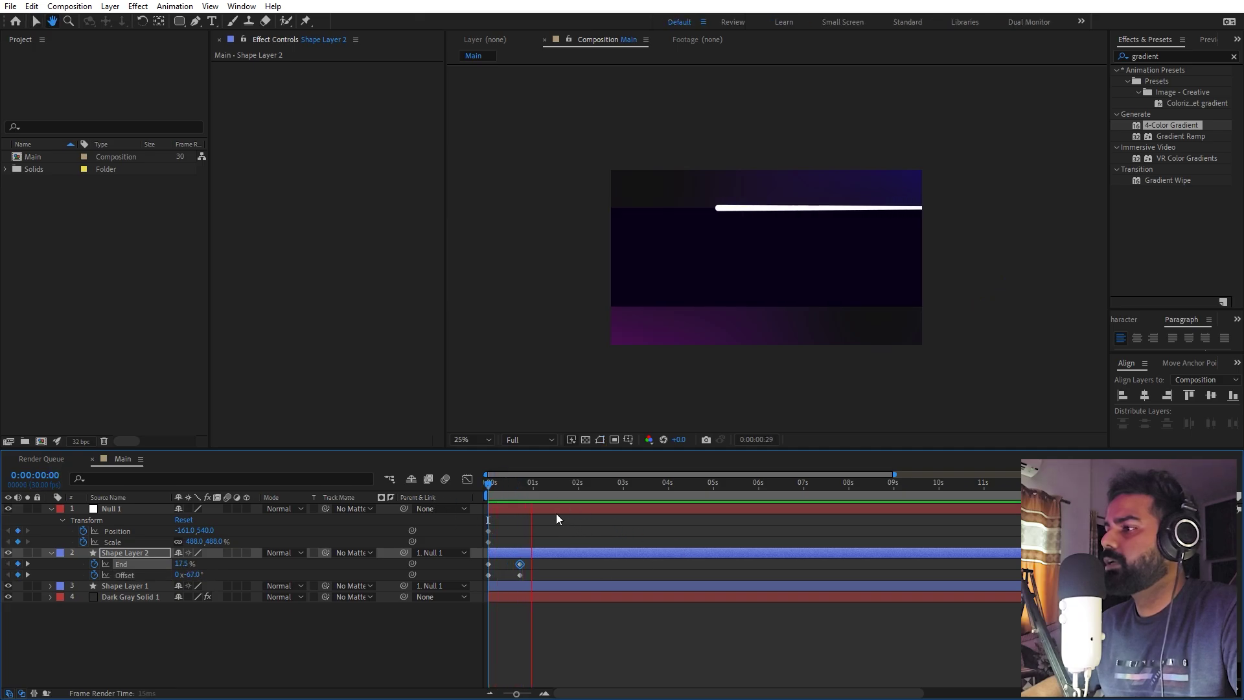
key("space")
At 0:00:00:21, set Null 1's X Position to 731 and Shape Layer 2's End to 39.5% and Offset to -139°, and preview
left_click_drag(510, 488, 532, 490)
key("j")
key("equal")
key("equal")
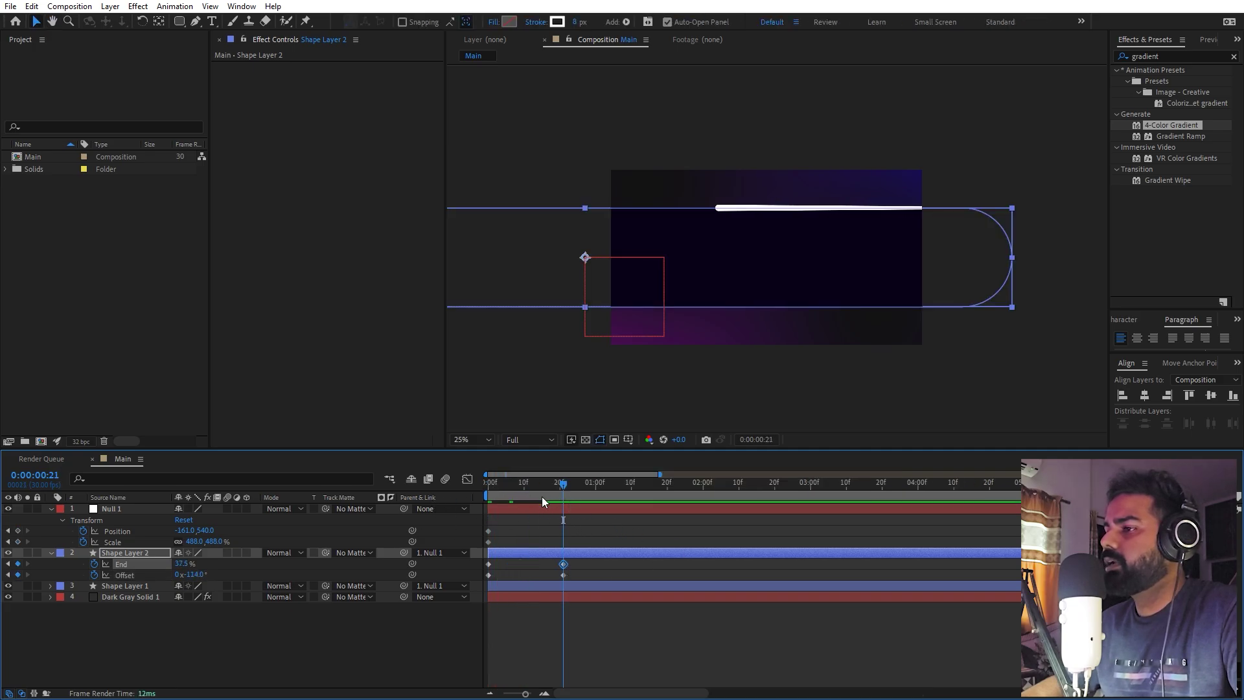
left_click_drag(188, 532, 739, 511)
left_click(614, 569)
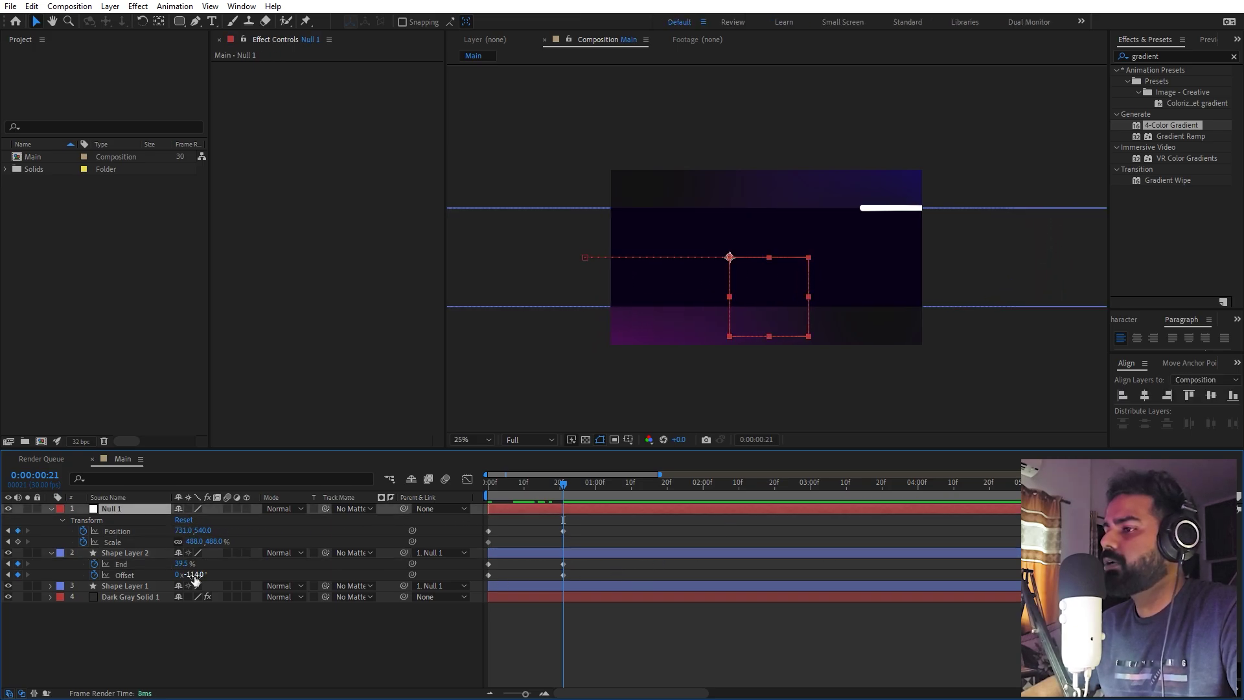
left_click_drag(195, 579, 179, 576)
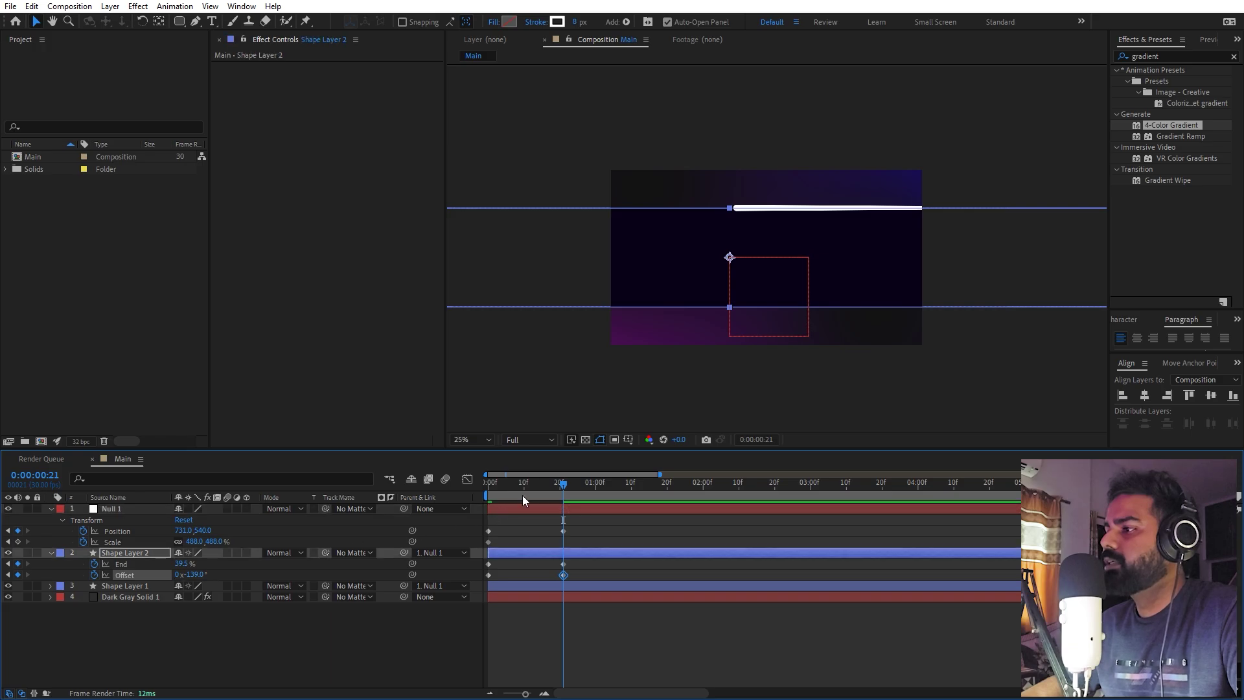
key("Home")
key("space")
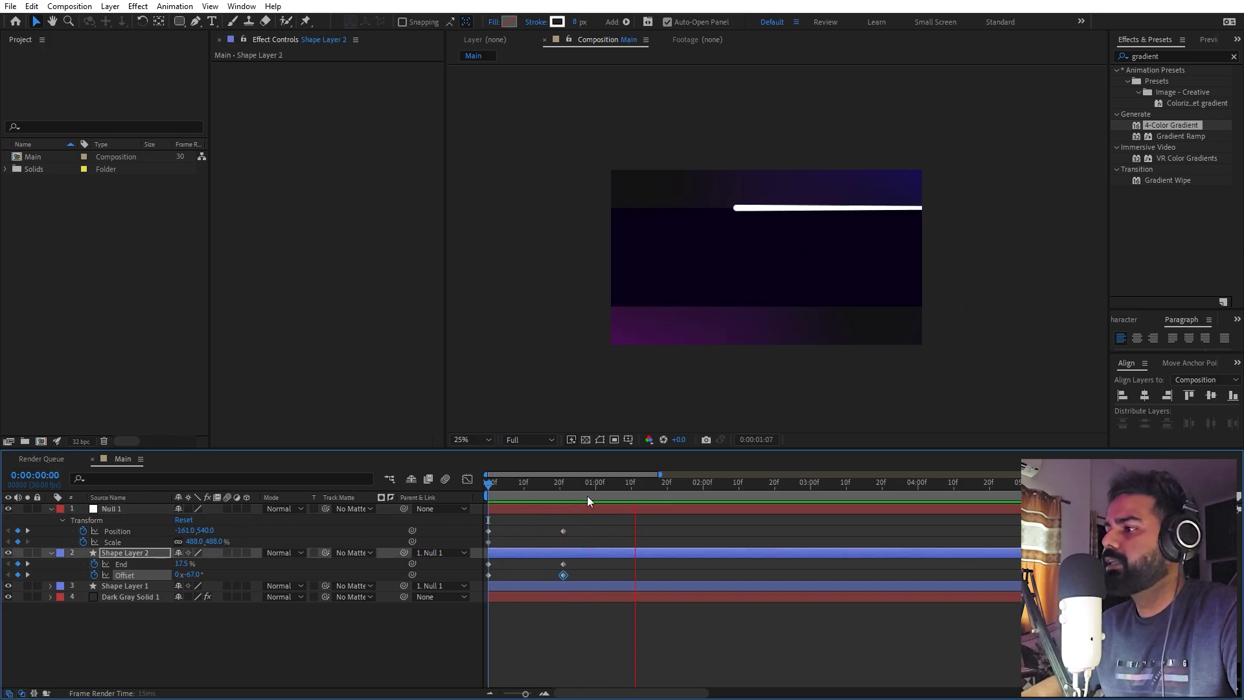
Apply Easy Ease to all keyframes of Null 1 and Shape Layer 2 and display their curves in the Graph Editor
left_click(568, 483)
left_click_drag(588, 519, 448, 588)
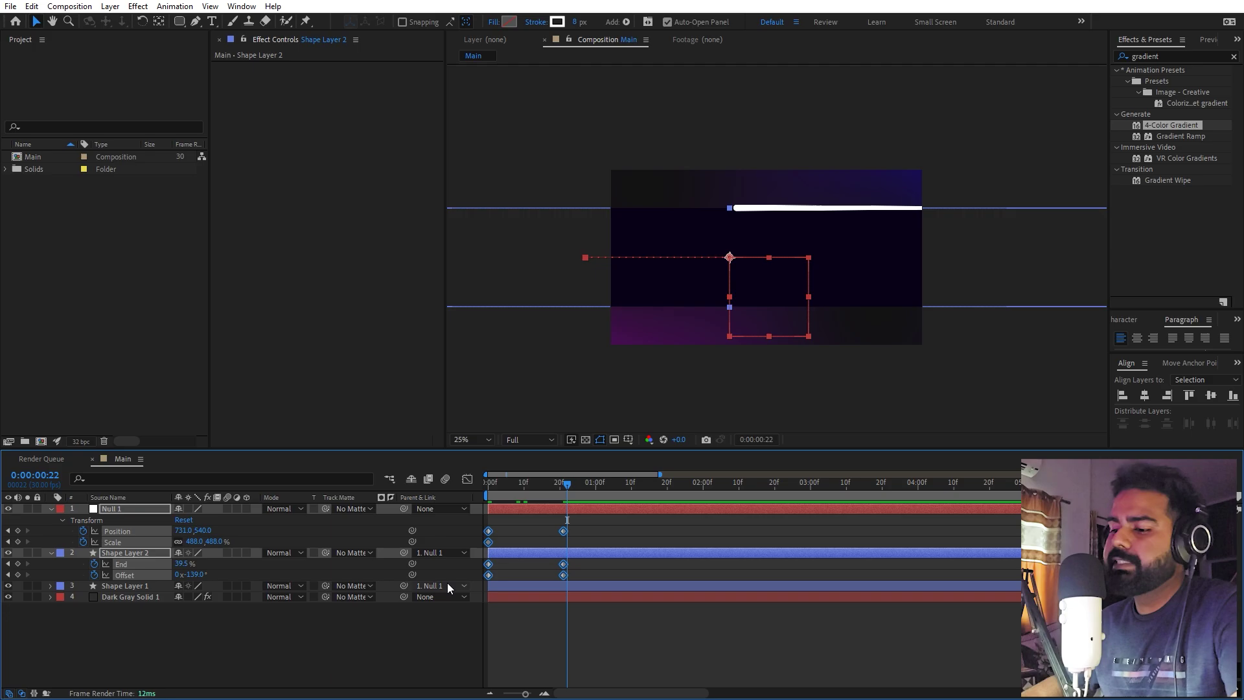
left_click(467, 479)
Reshape the selected speed curves into an early sharp peak with a long ease-out, preview, and leave the Graph Editor
left_click_drag(658, 596, 485, 664)
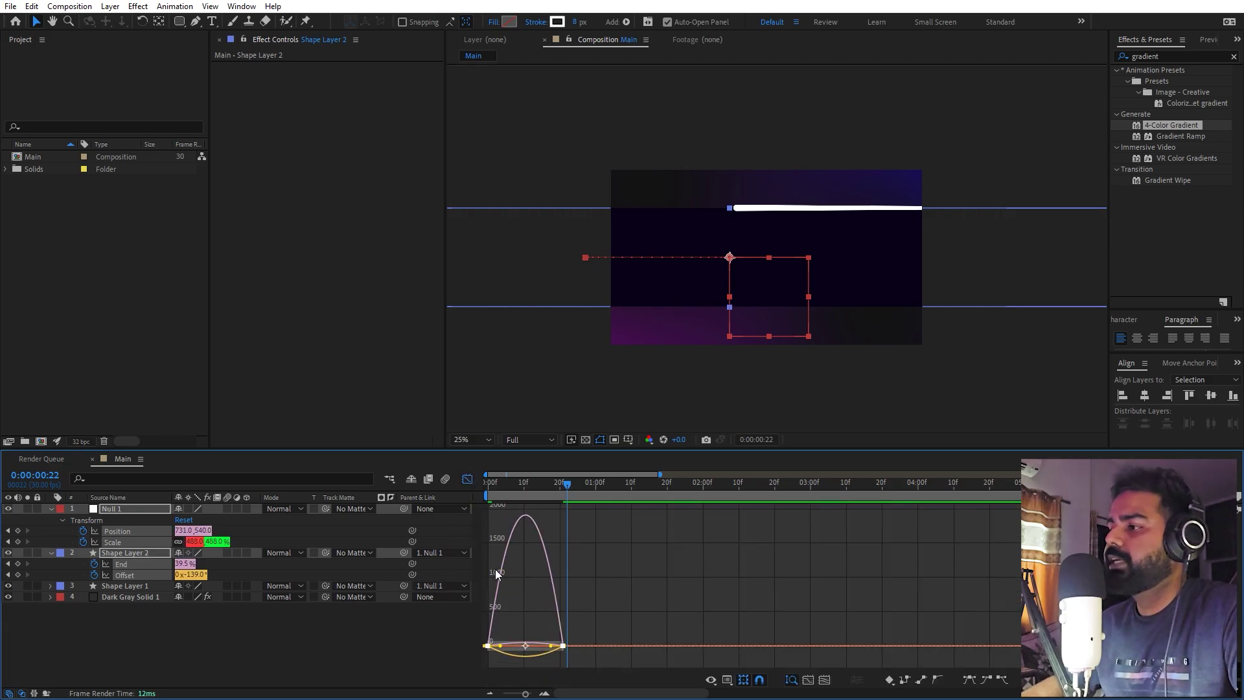
left_click(724, 681)
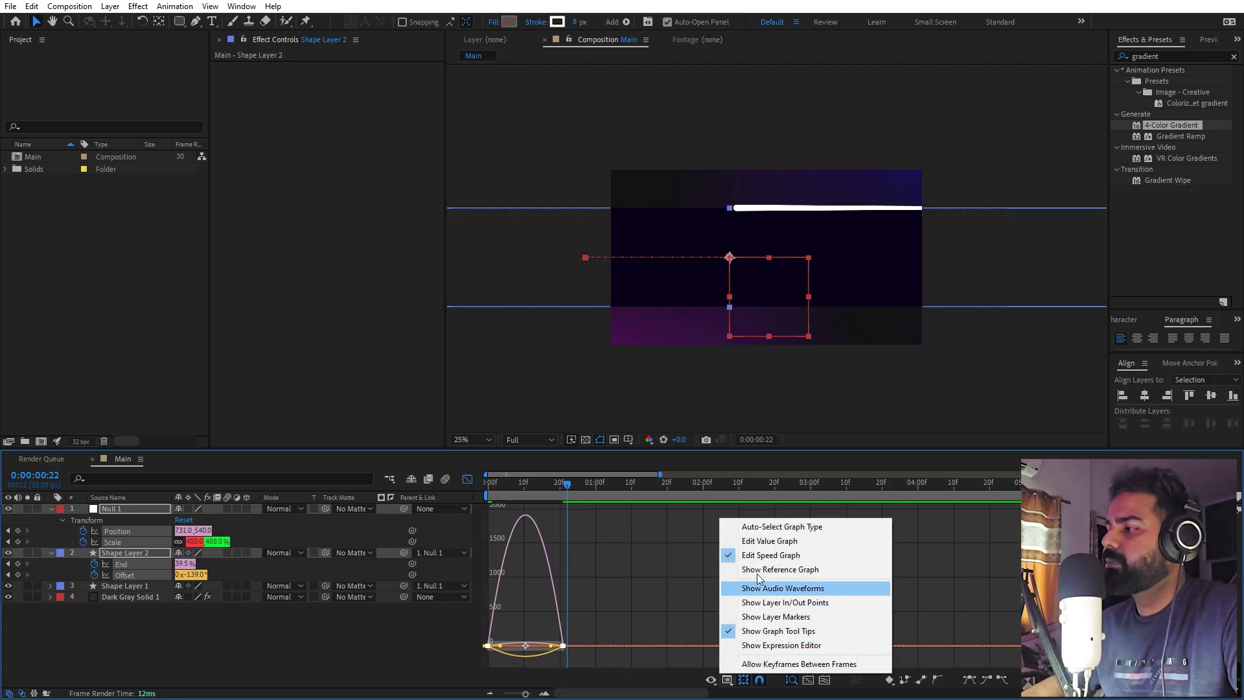
left_click(647, 597)
left_click_drag(637, 613, 525, 646)
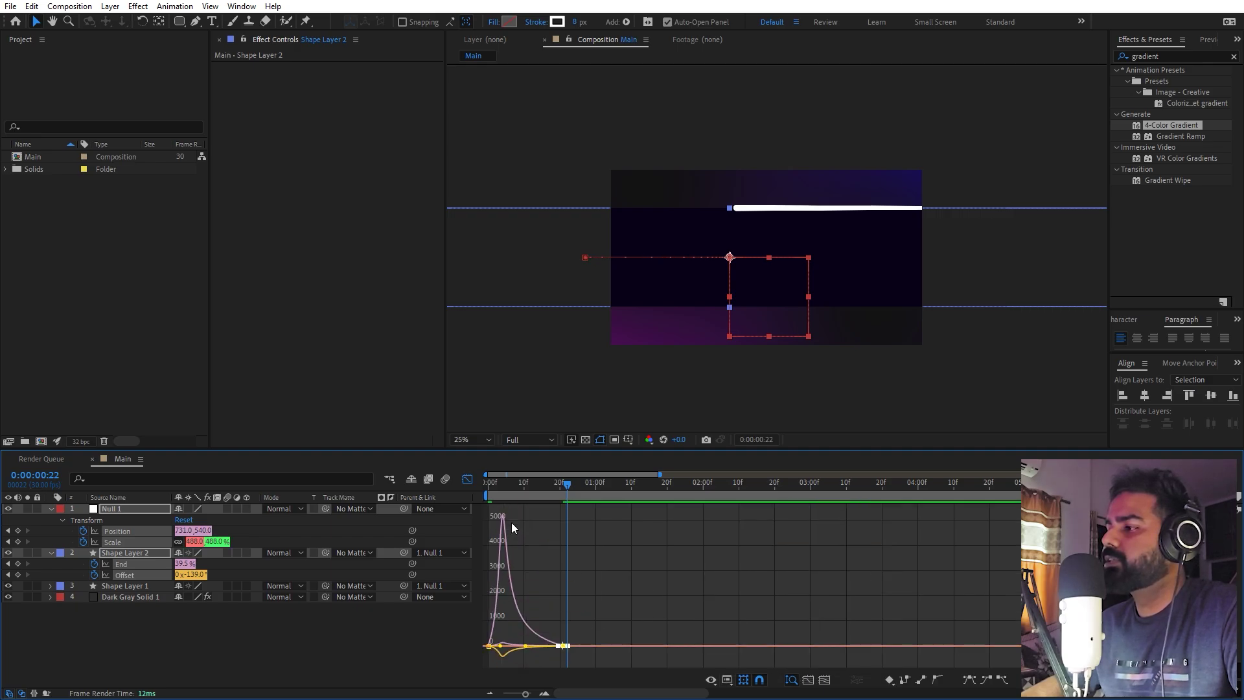
key("space")
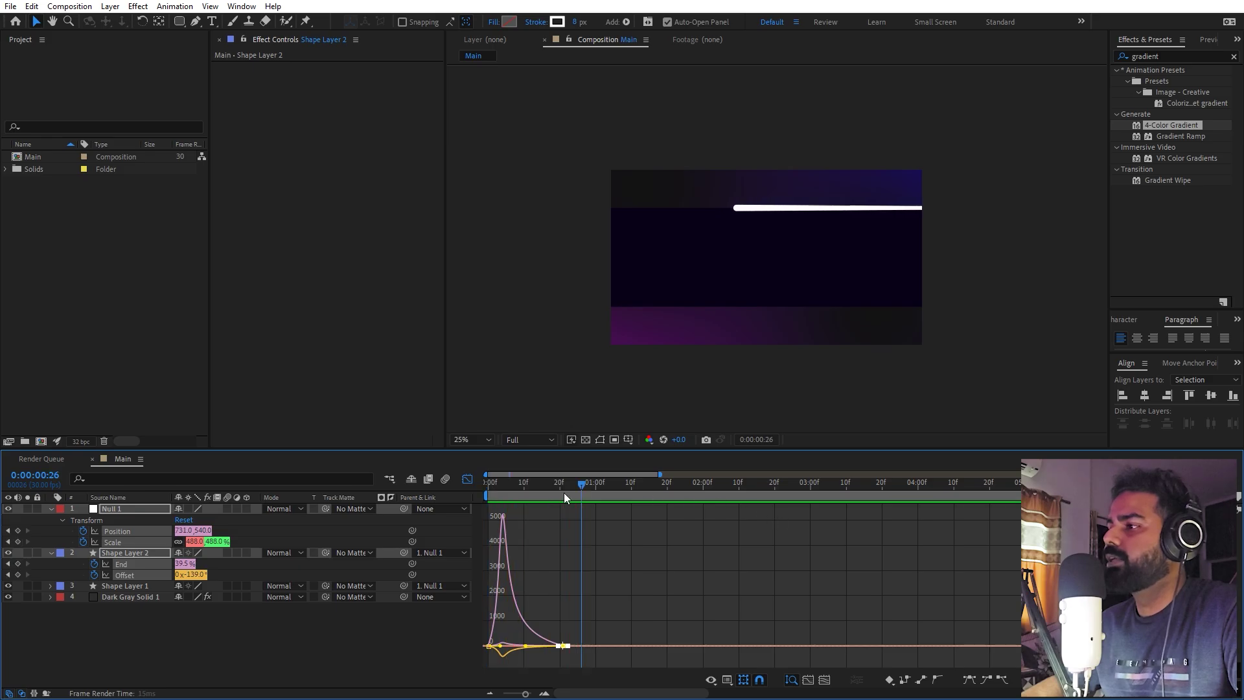
left_click(467, 479)
left_click(638, 597)
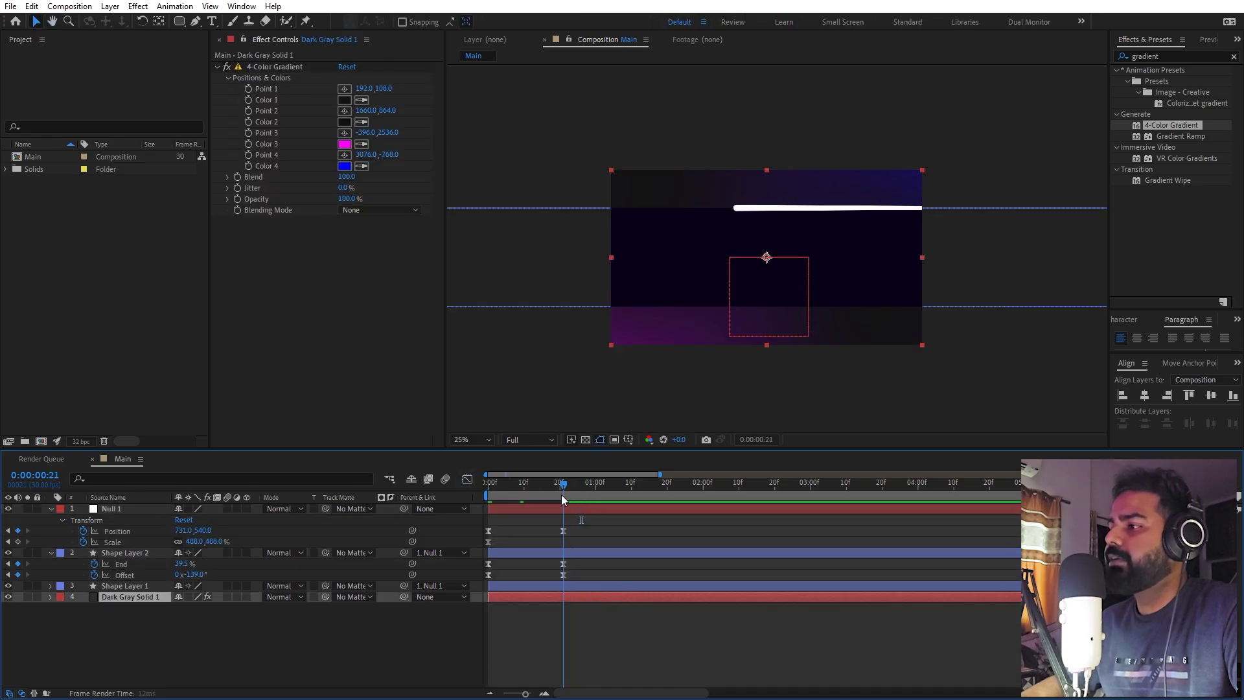
At 0:00:00:28, keyframe Null 1's X Position at 3123 and preview the move
left_click_drag(561, 495, 590, 496)
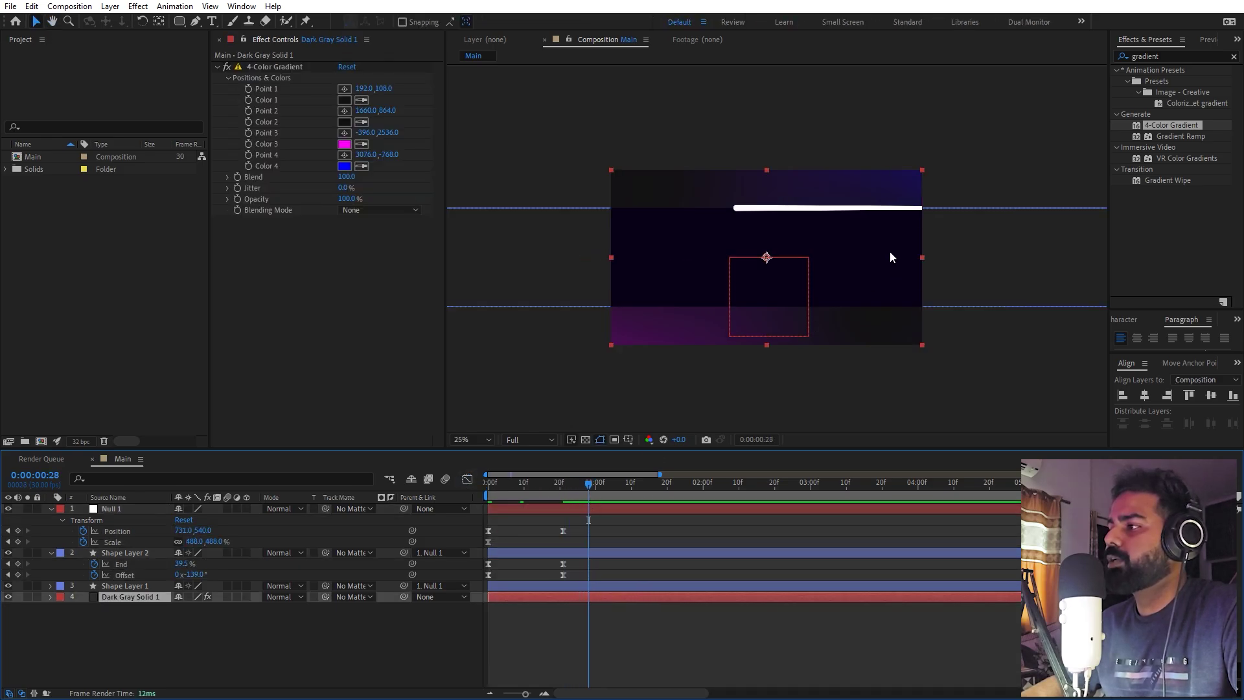
left_click(116, 513)
left_click_drag(185, 529, 393, 511)
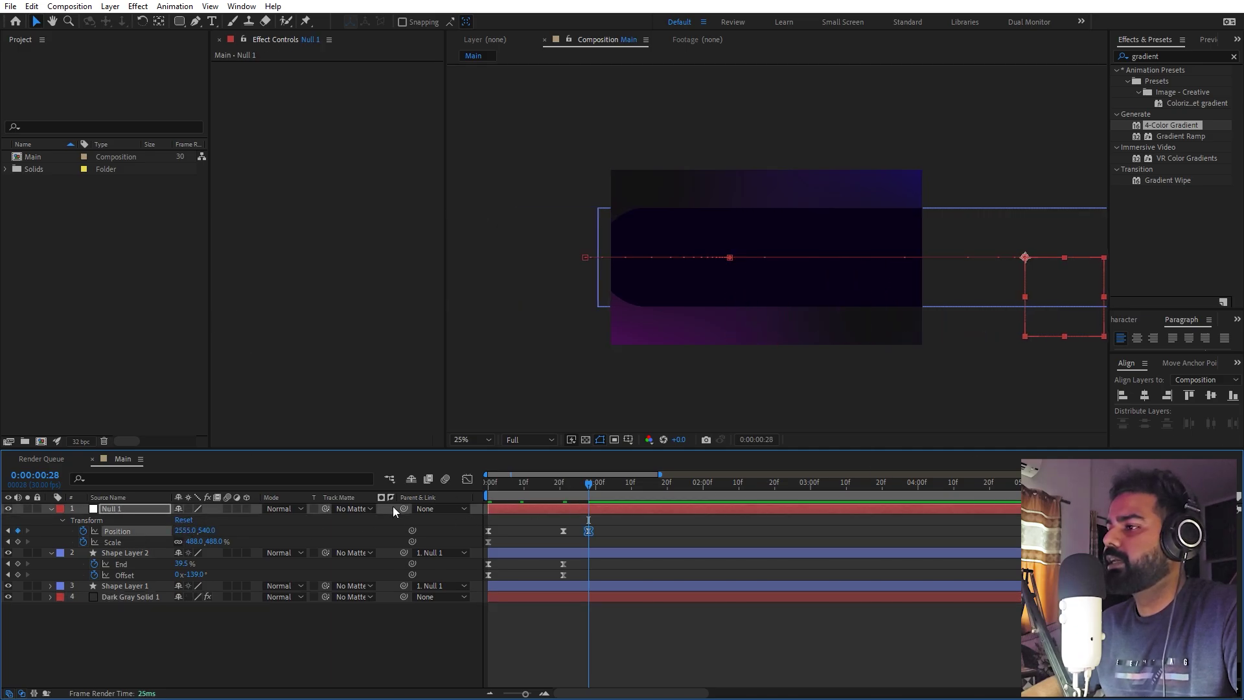
left_click_drag(190, 531, 569, 524)
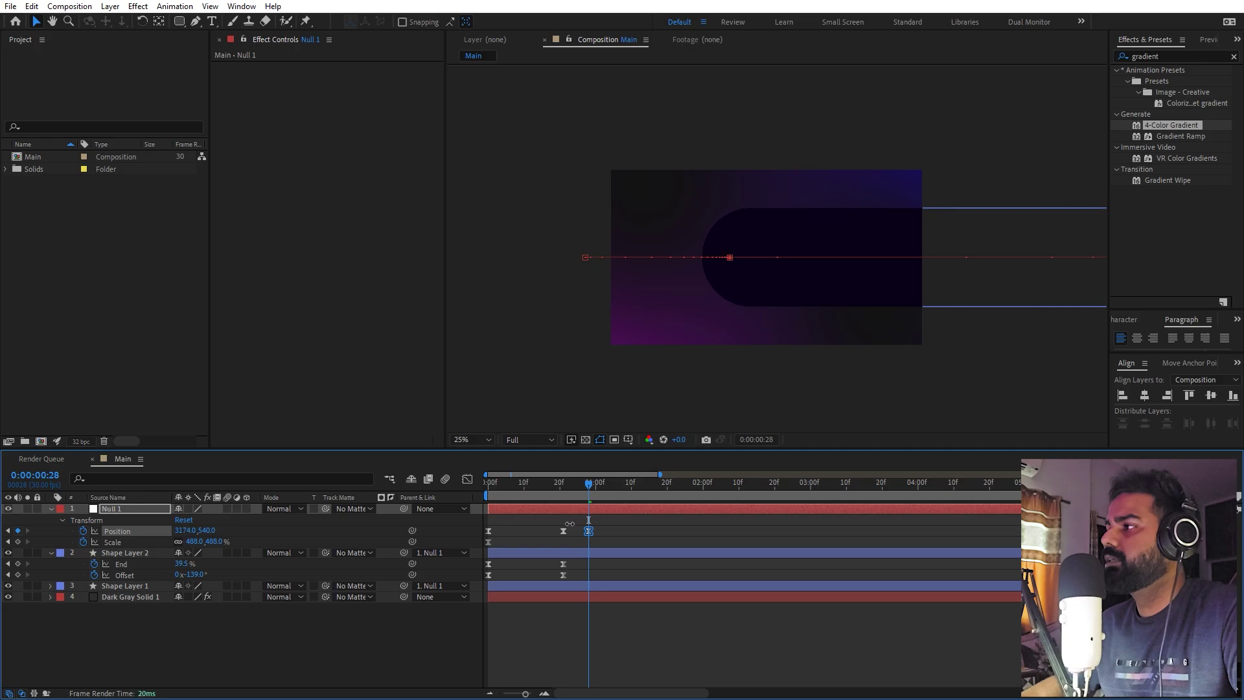
left_click(545, 496)
key("space")
key("space")
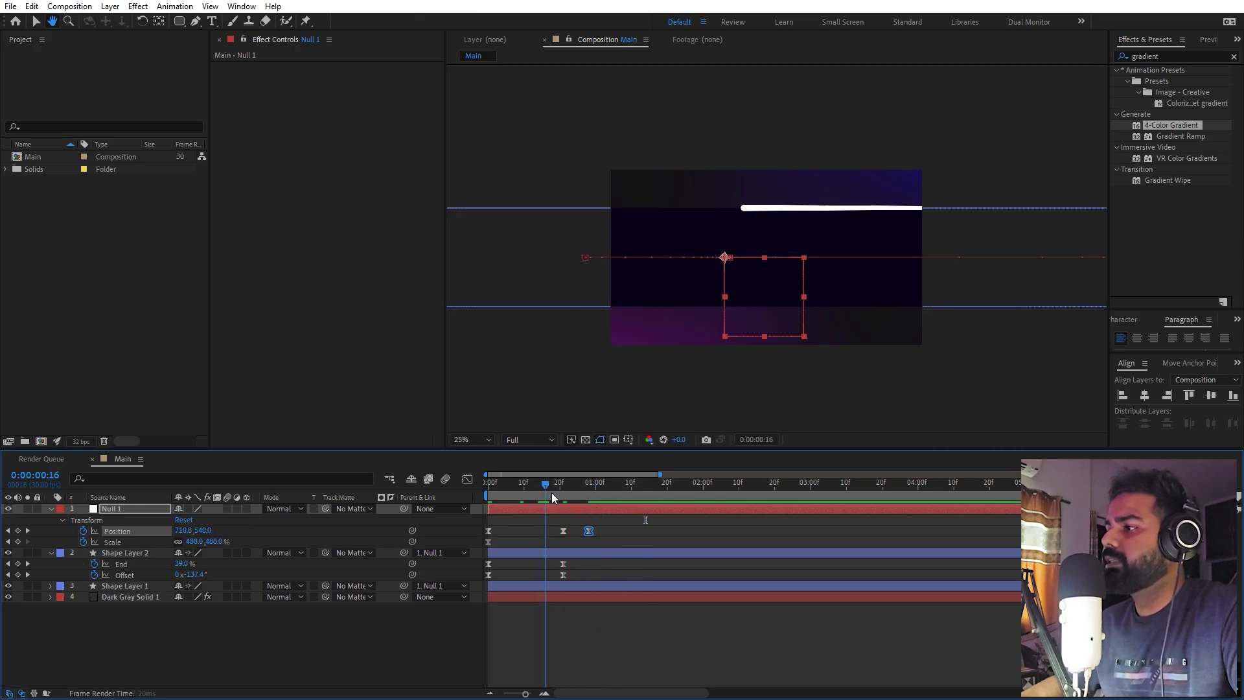
At 0:00:00:28, keyframe Shape Layer 2's Offset at -267° and scrub through the stroke's motion
left_click_drag(553, 497, 588, 503)
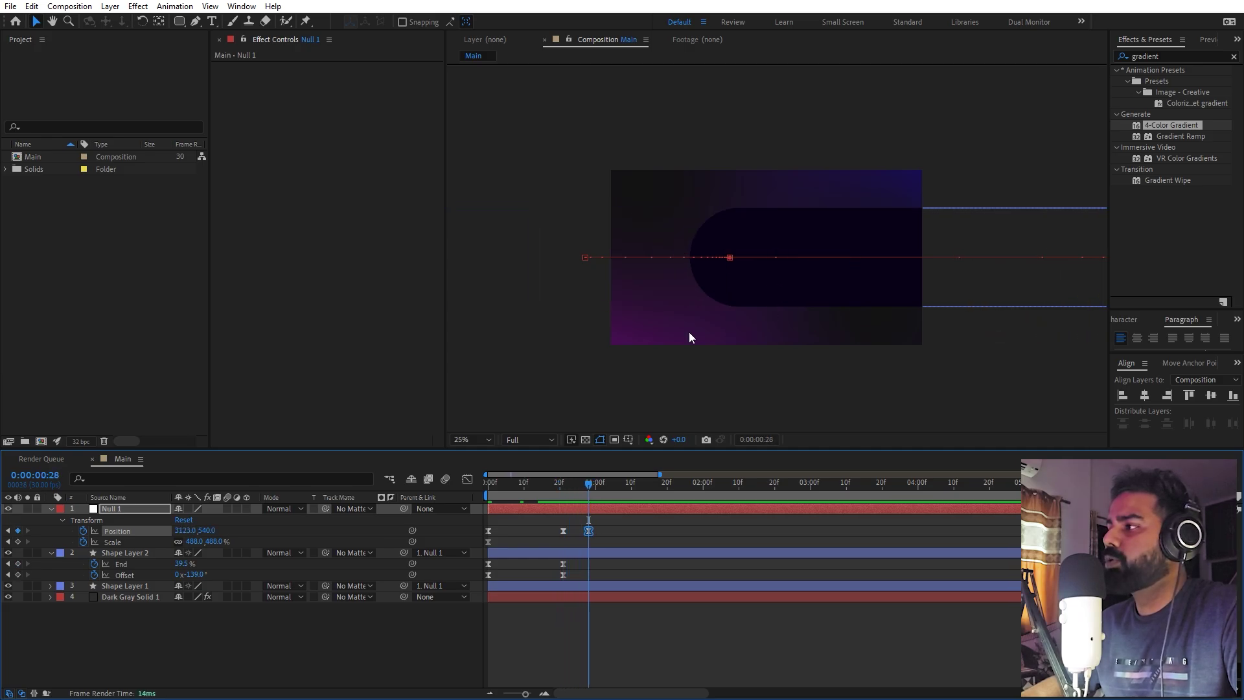
left_click_drag(193, 574, 228, 573)
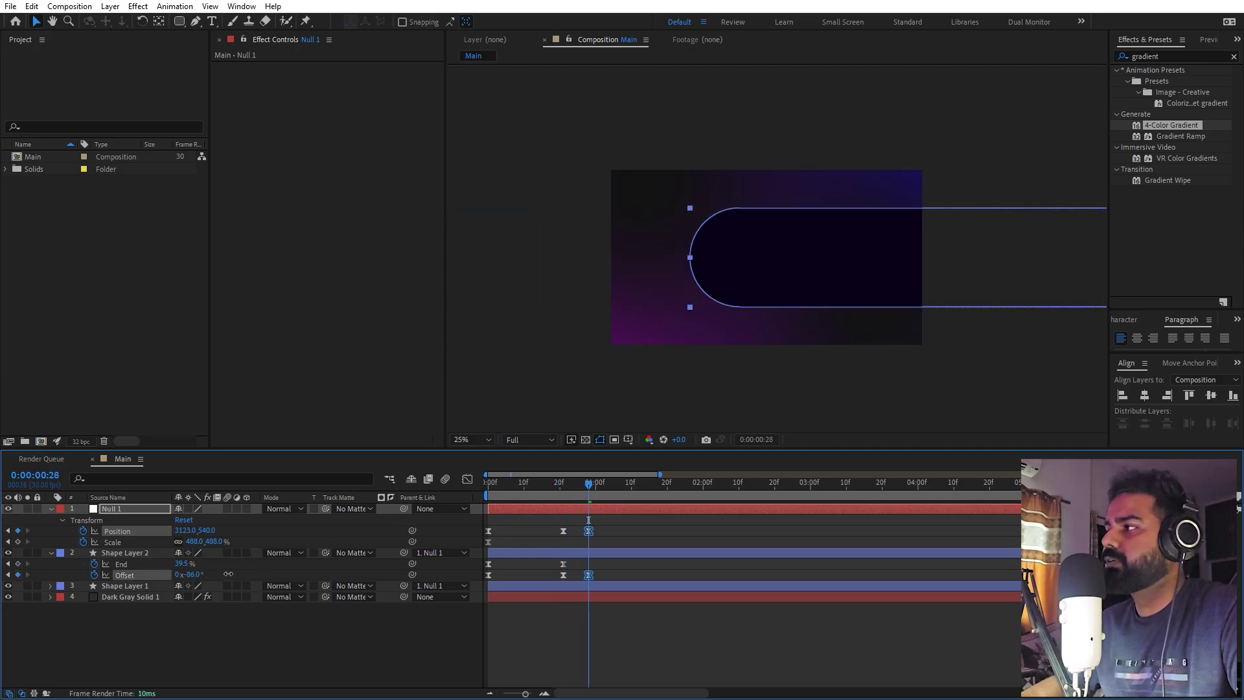
left_click_drag(148, 572, 109, 573)
left_click(259, 638)
left_click_drag(560, 487, 595, 496)
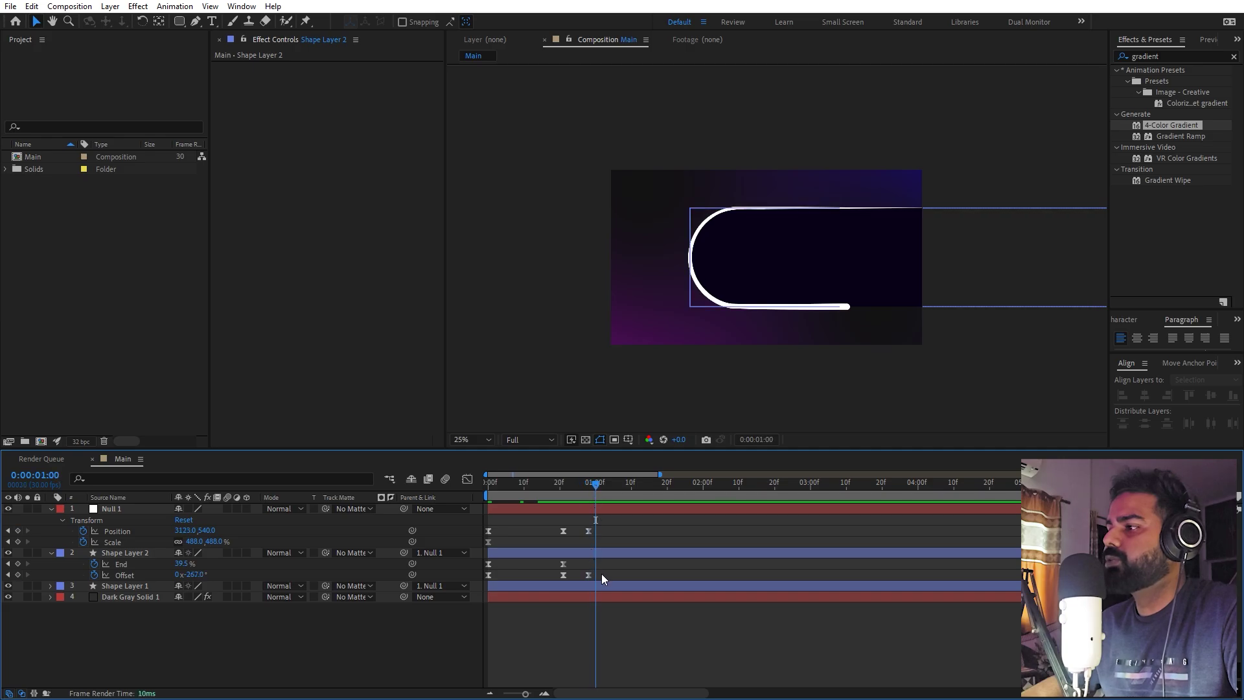
Move Shape Layer 2's last Offset keyframe to 0:00:01:03 and set its value to -268.6°
left_click_drag(590, 581, 608, 581)
left_click_drag(583, 480, 604, 491)
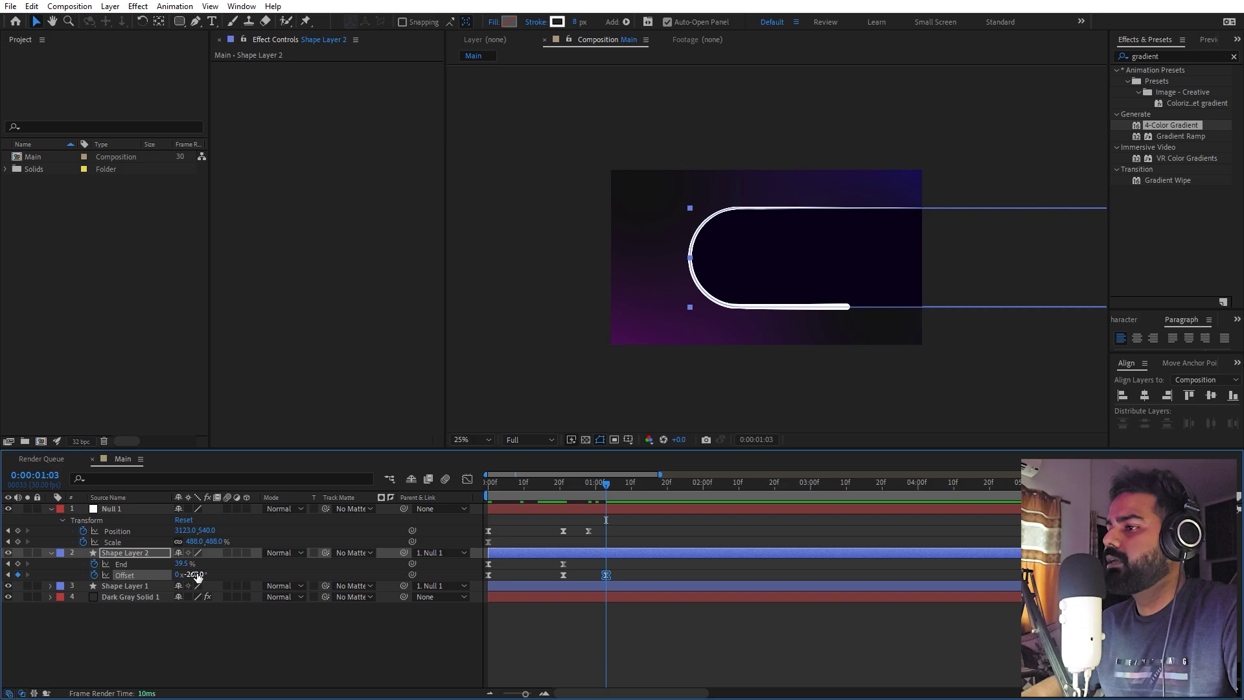
left_click_drag(197, 576, 214, 576)
Open the Graph Editor for the later keyframes and isolate Null 1's Position speed curve
left_click(610, 546)
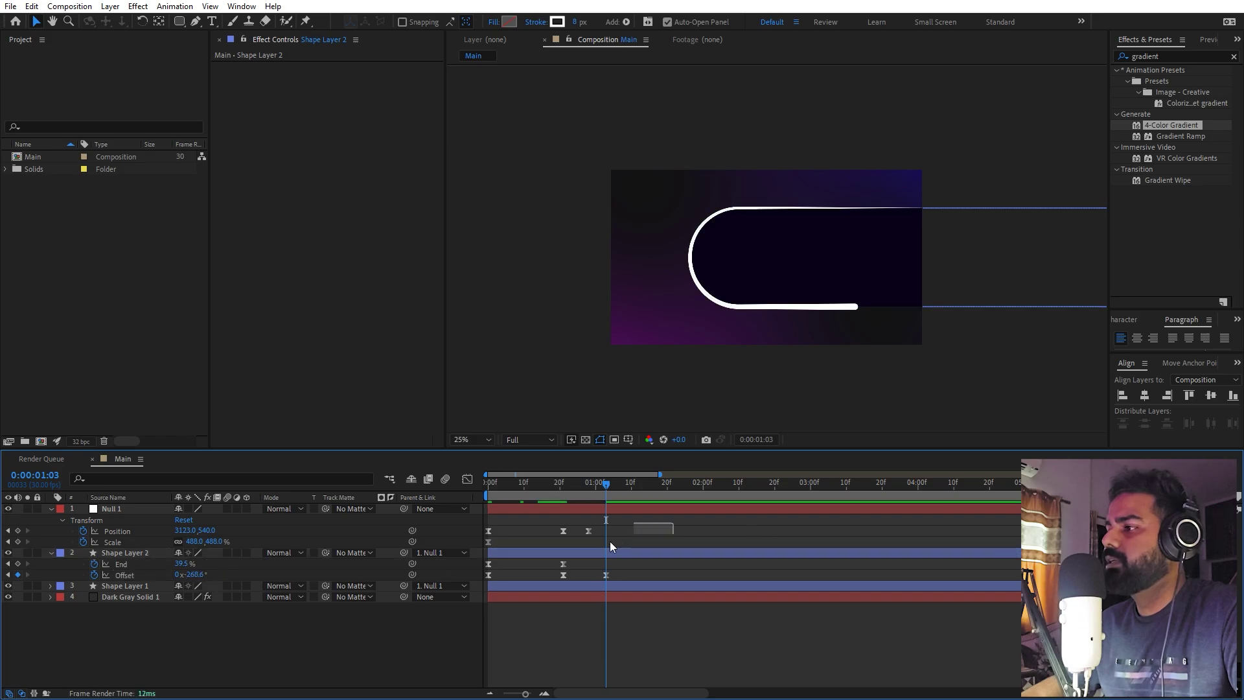
left_click_drag(610, 546, 549, 585)
left_click(467, 479)
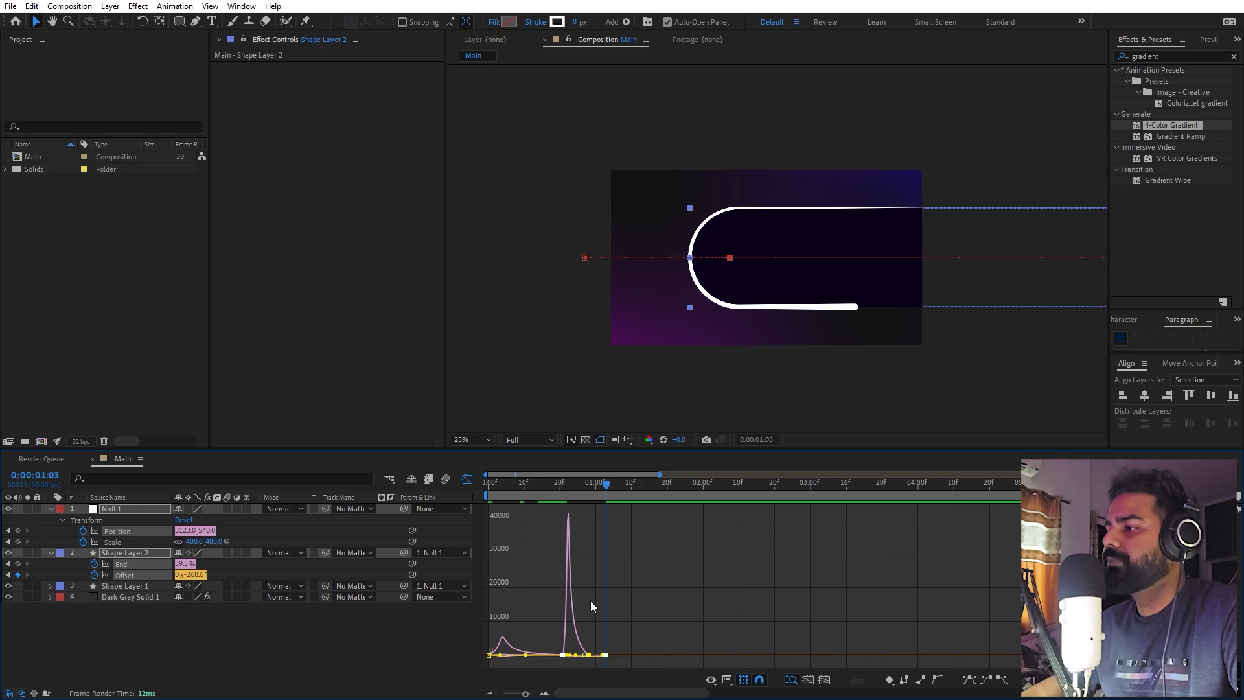
left_click(221, 616)
left_click(132, 532)
scroll(531, 607, "up", 1)
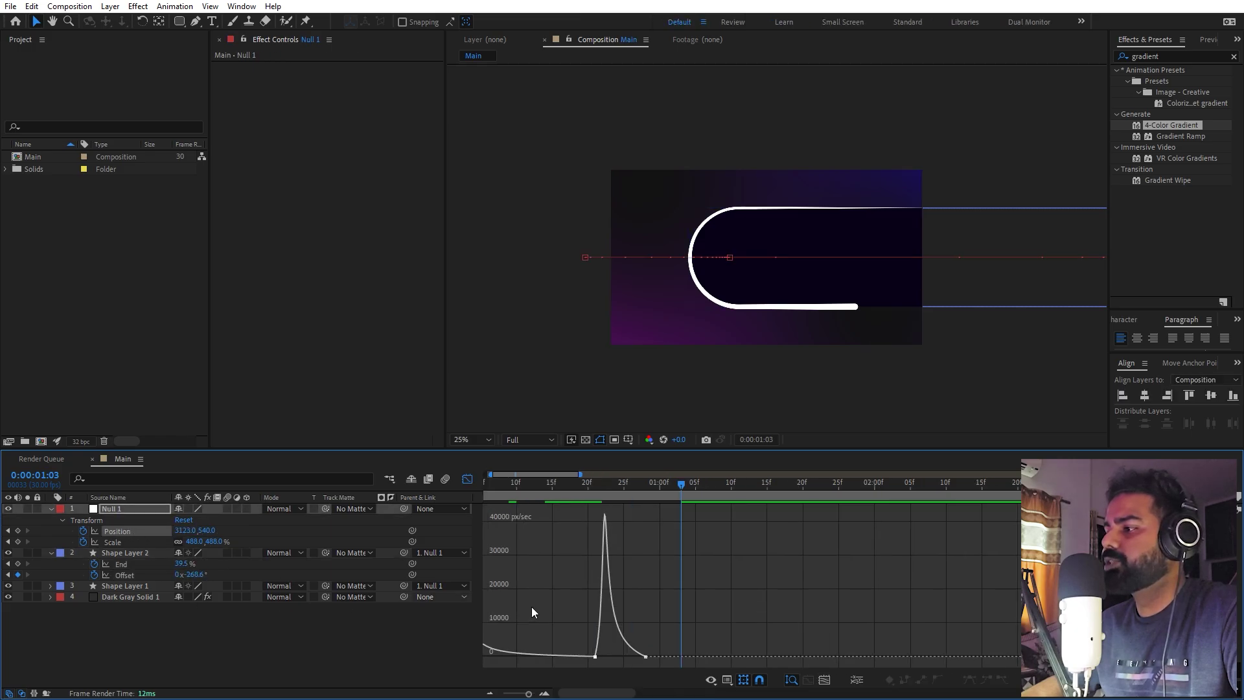
scroll(531, 606, "up", 2)
Lengthen the outgoing ease of Null 1's Position keyframe at 0:00:00:21, preview the result, and return to the layer timeline at that keyframe
mouse_move(625, 616)
left_mouse_down()
mouse_move(680, 666)
mouse_move(693, 659)
left_mouse_up()
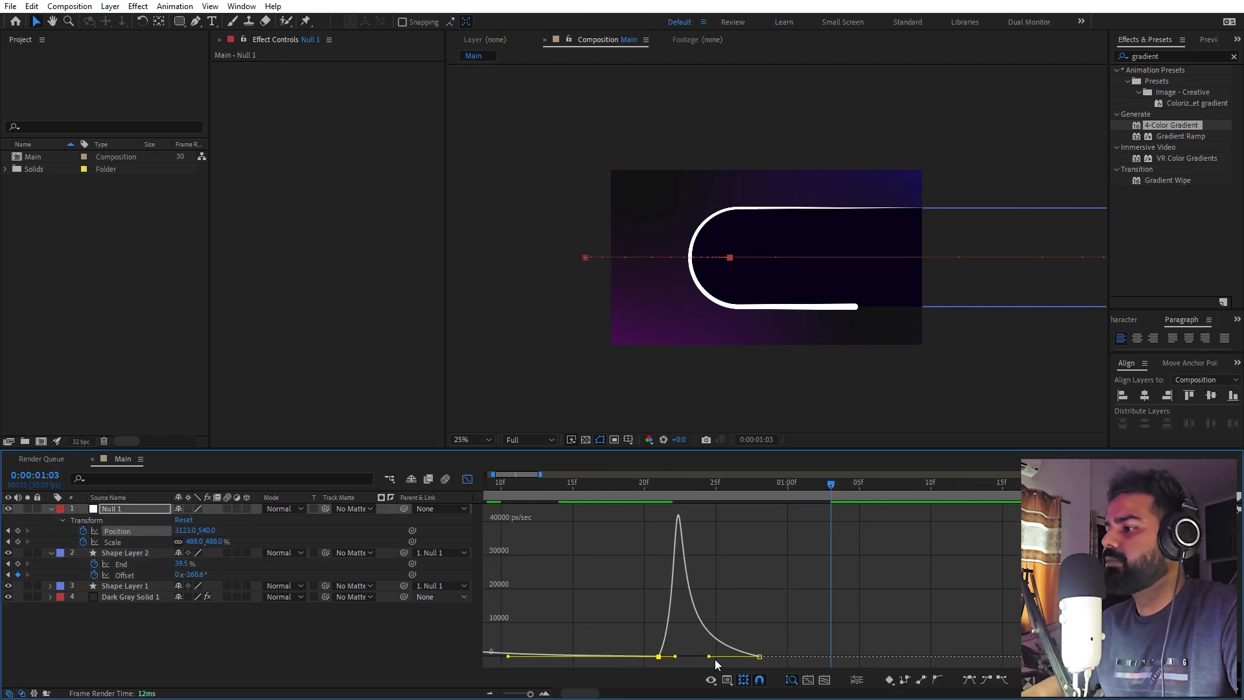
left_click(759, 656)
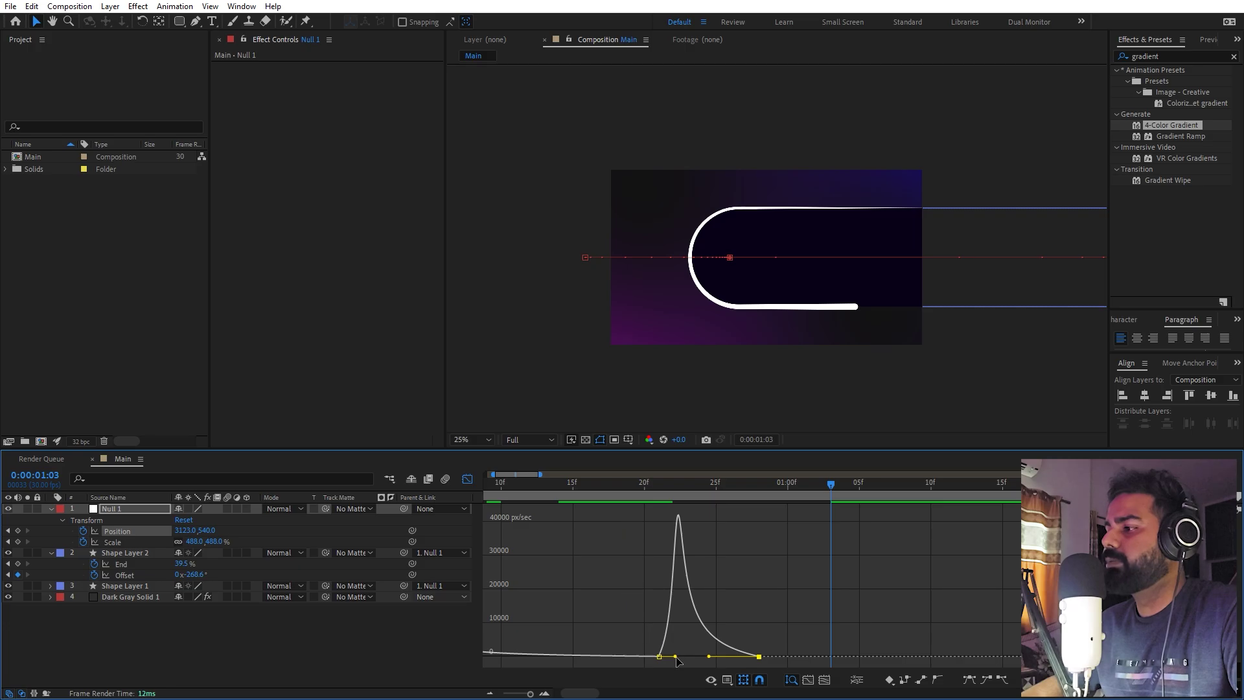
left_click_drag(675, 657, 689, 657)
left_click(587, 483)
key("space")
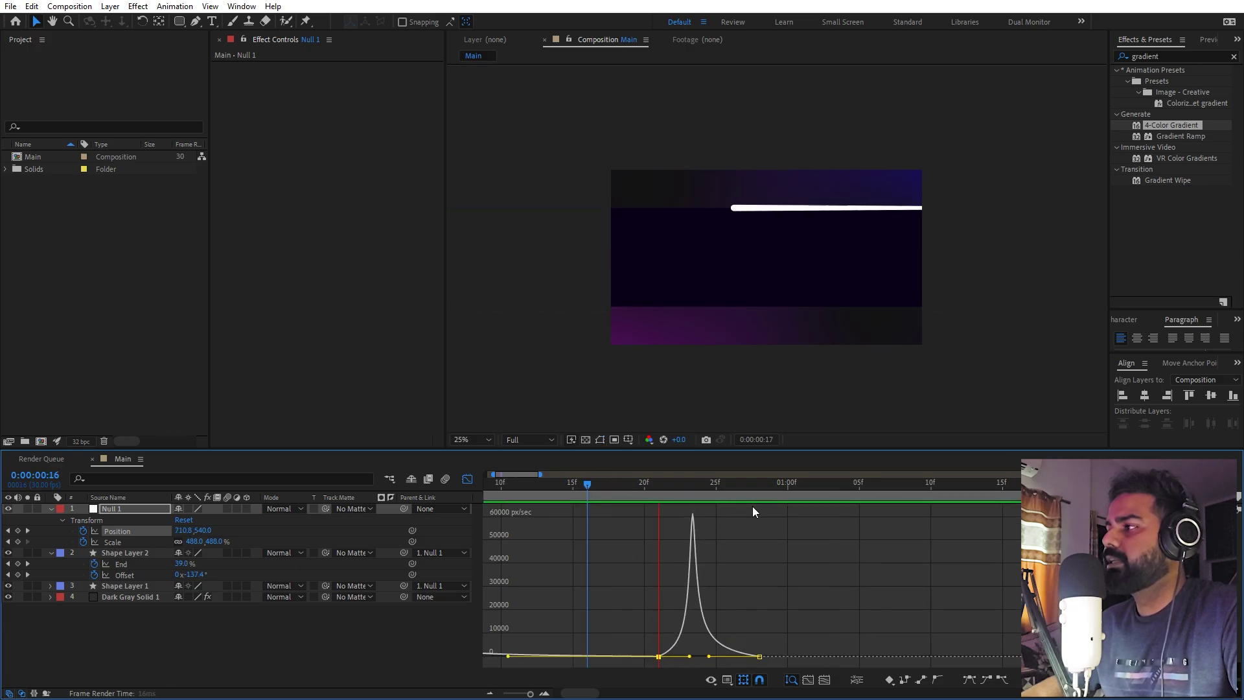
key("space")
mouse_move(666, 491)
left_mouse_down()
mouse_move(729, 491)
mouse_move(660, 503)
left_mouse_up()
left_click(467, 479)
left_click(701, 553)
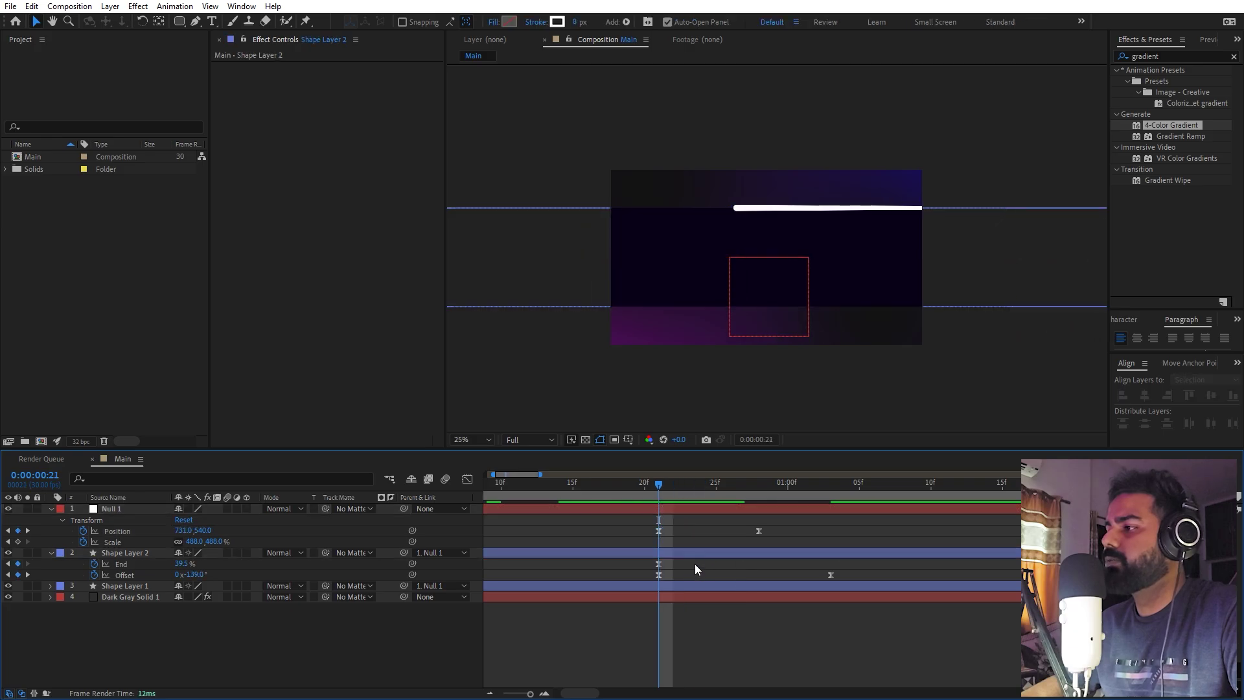
Lengthen the incoming ease of Shape Layer 2's Offset keyframe at 0:00:01:03 in the speed graph, scrub the motion, and return to the layer timeline
left_click(123, 575)
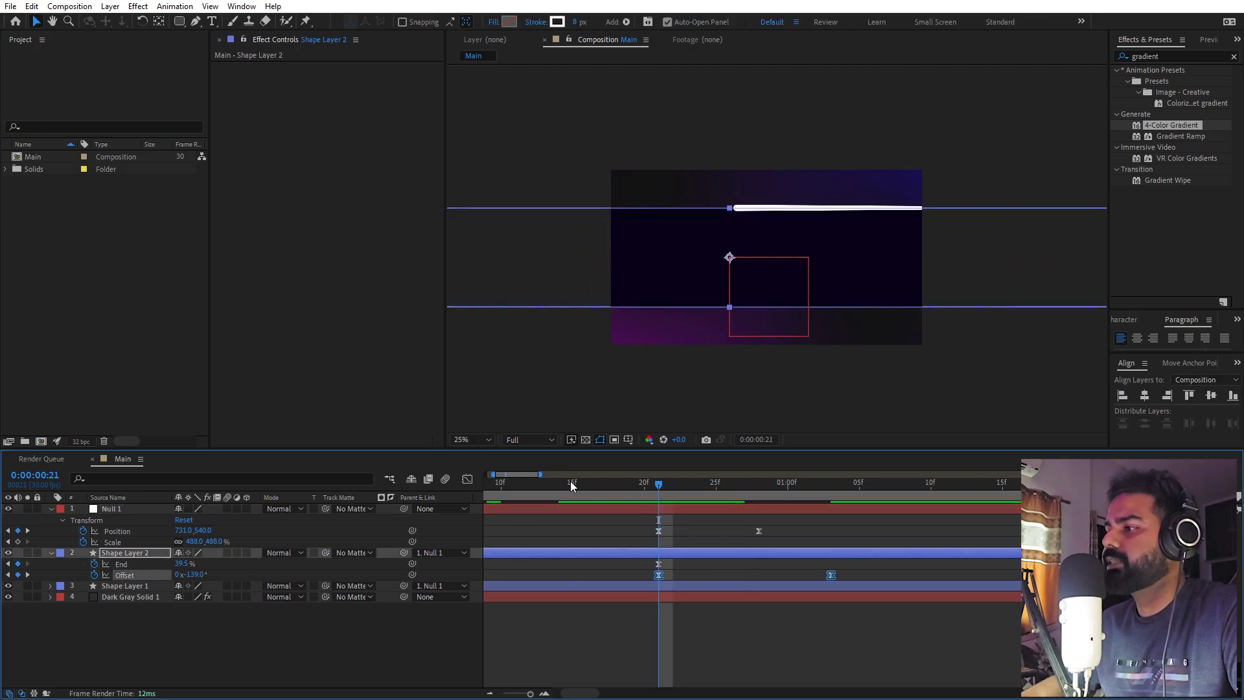
left_click(467, 479)
scroll(647, 565, "down", 3)
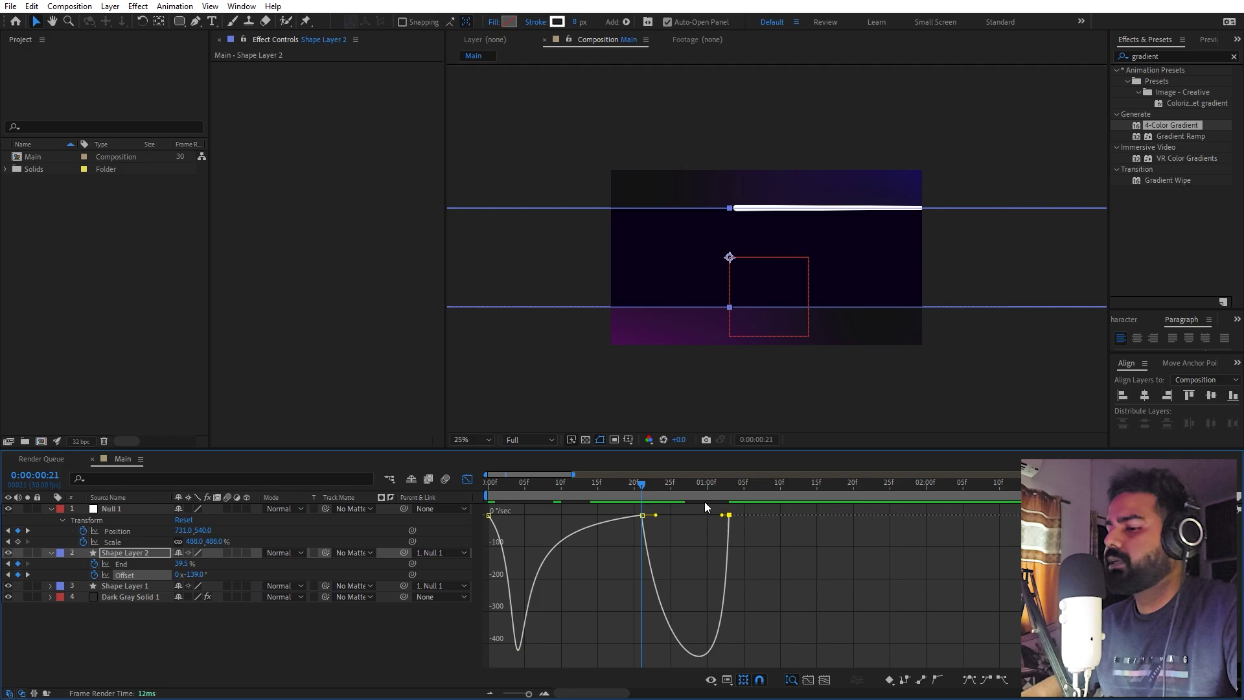
key("ctrl+z")
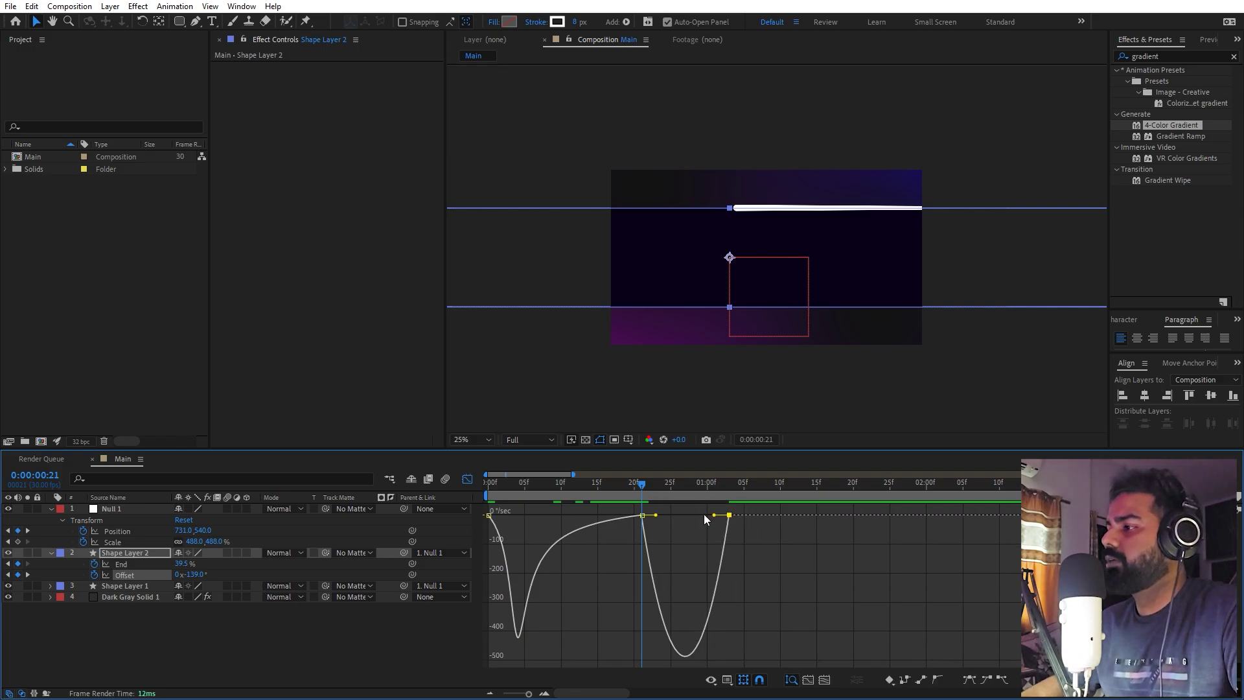
left_click_drag(713, 515, 685, 515)
left_click_drag(622, 487, 724, 490)
left_click(467, 479)
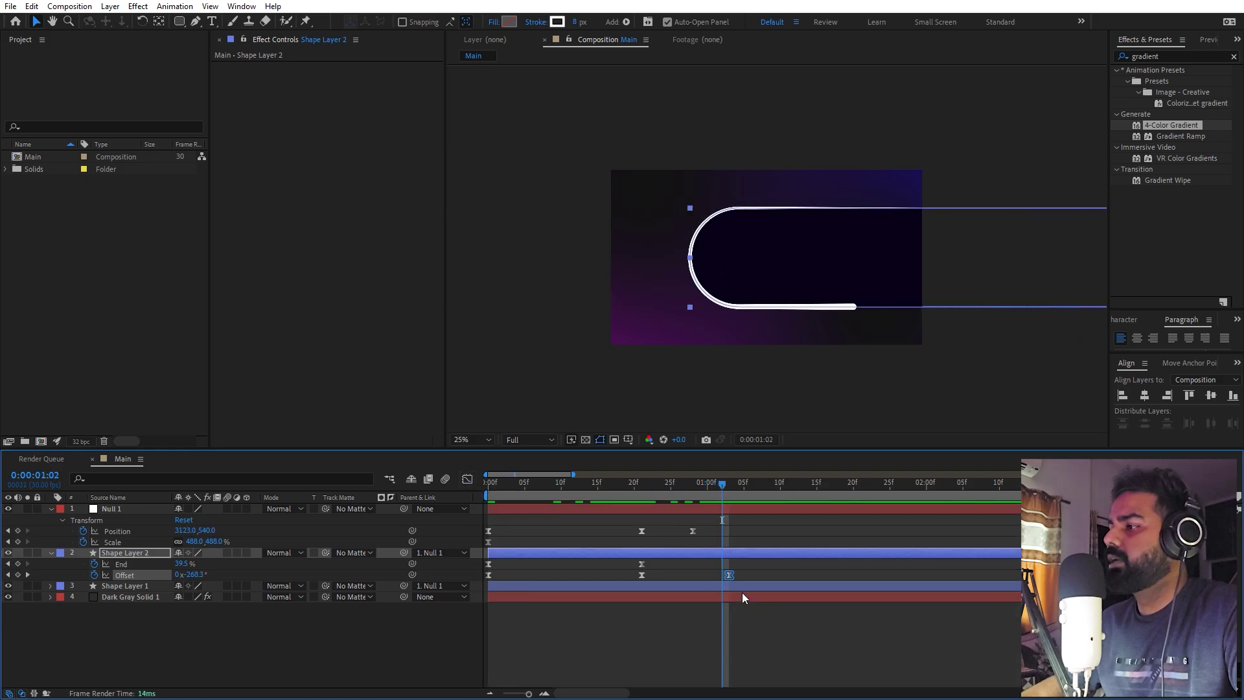
At 0:00:01:26, keyframe Shape Layer 2's Offset at -1x-20.6°
left_click(741, 592)
left_click_drag(723, 491, 897, 499)
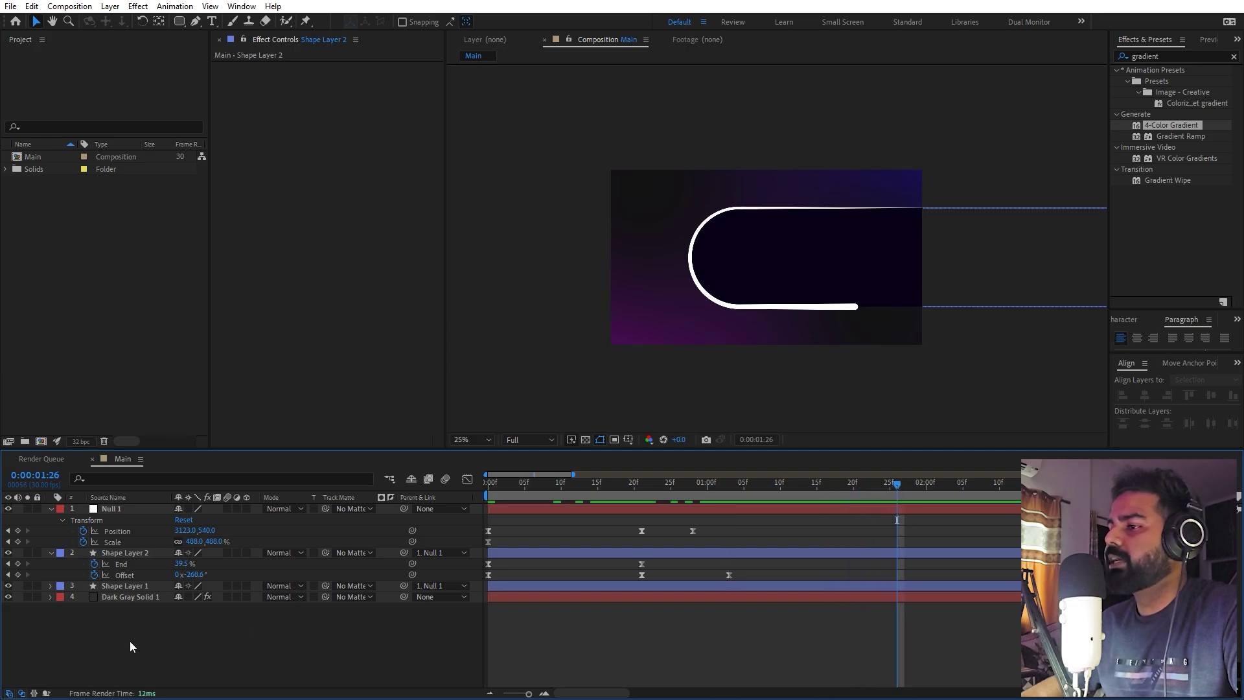
mouse_move(200, 578)
left_mouse_down()
mouse_move(188, 577)
mouse_move(224, 559)
mouse_move(181, 541)
left_mouse_up()
At 0:00:01:26, keyframe Null 1's Scale at 100% and its Position at 960, 540, and enlarge the preview to 50%
left_click(198, 542)
type("100")
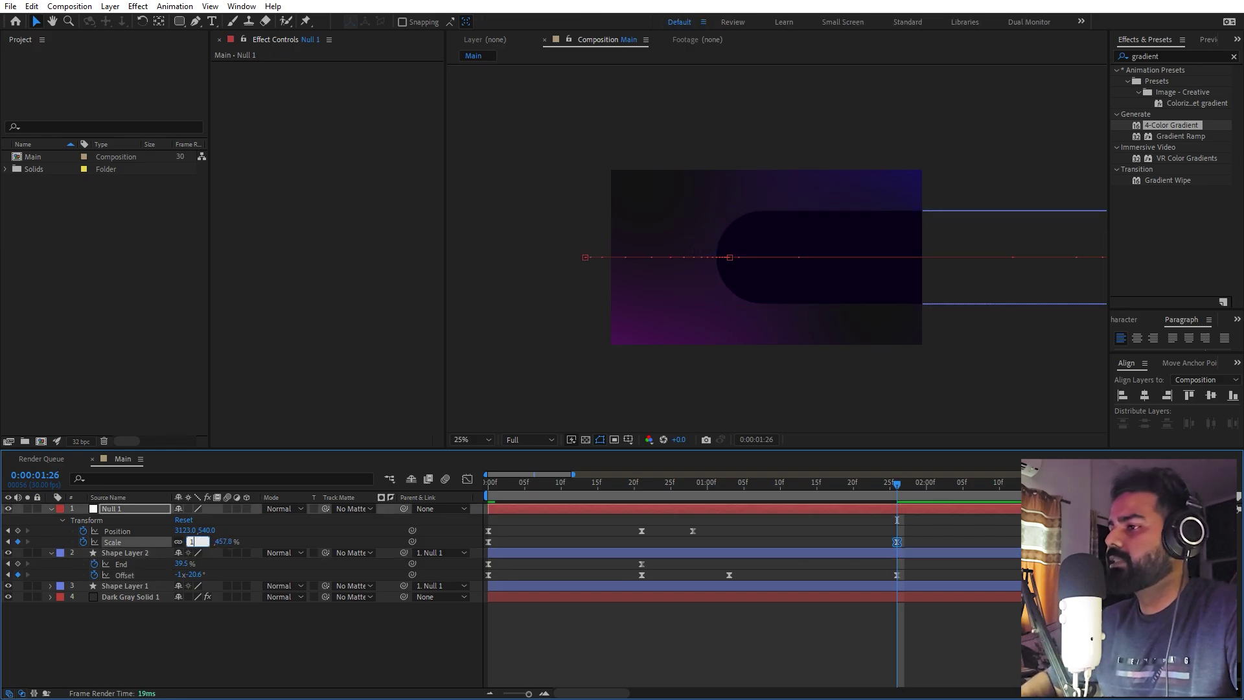
key("Return")
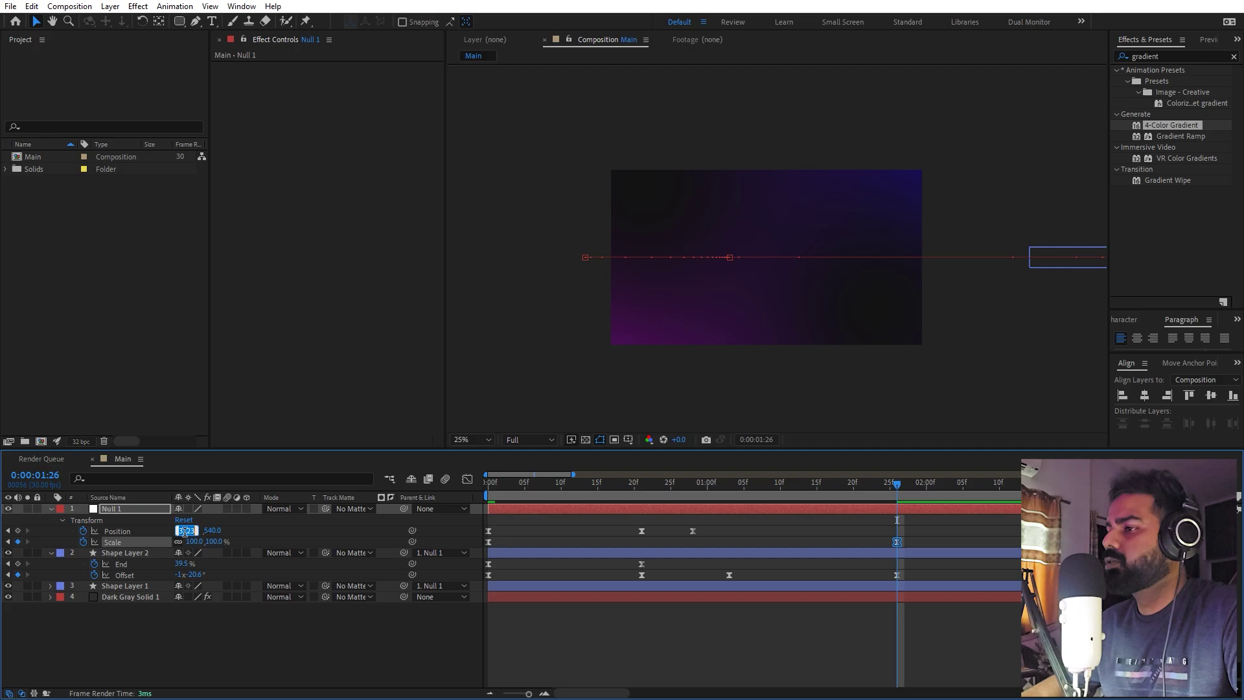
type("960")
key("Return")
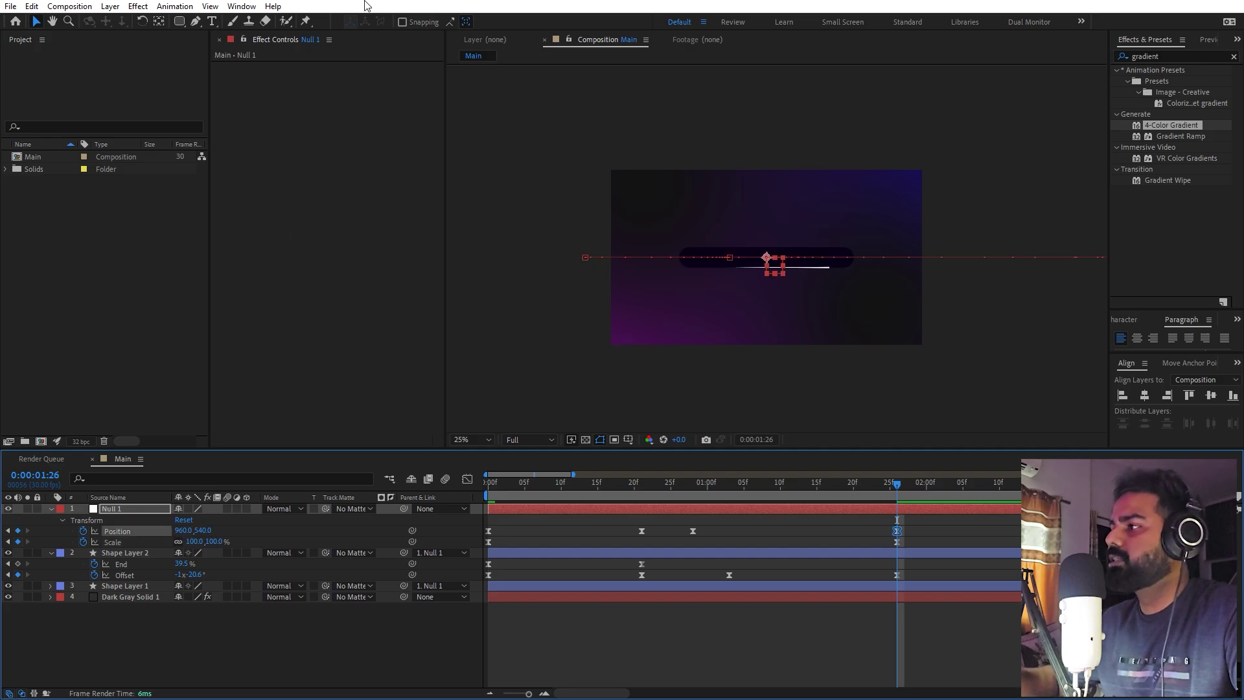
key("period")
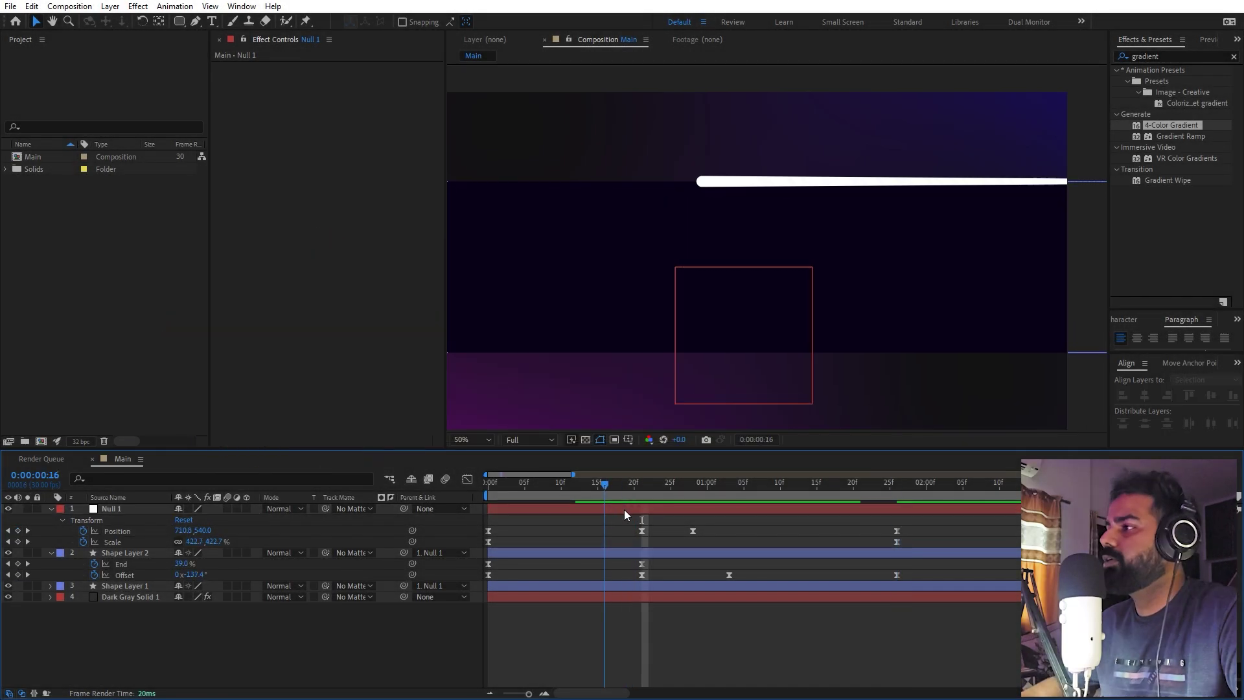
Copy Null 1's starting 488% Scale keyframe to 0:00:00:28, leaving no Scale keyframe at 0:00:00:21
left_click_drag(623, 509, 640, 532)
left_click(489, 541)
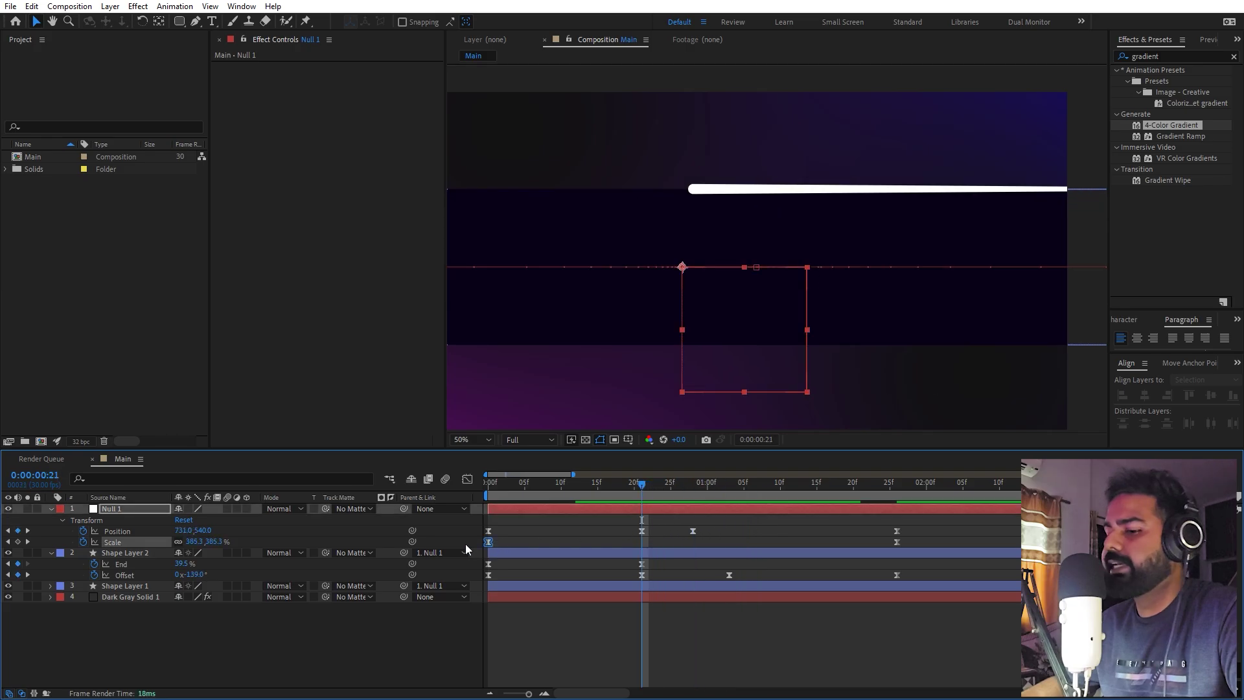
left_click(641, 541)
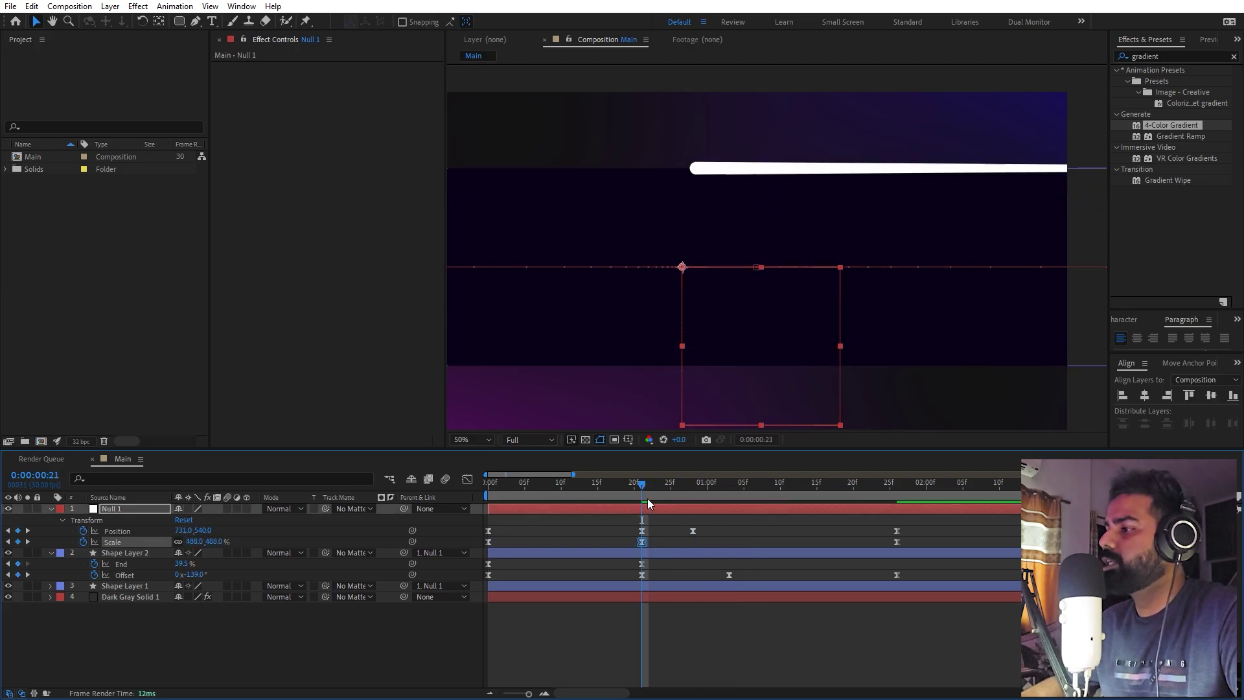
left_click_drag(648, 499, 611, 550)
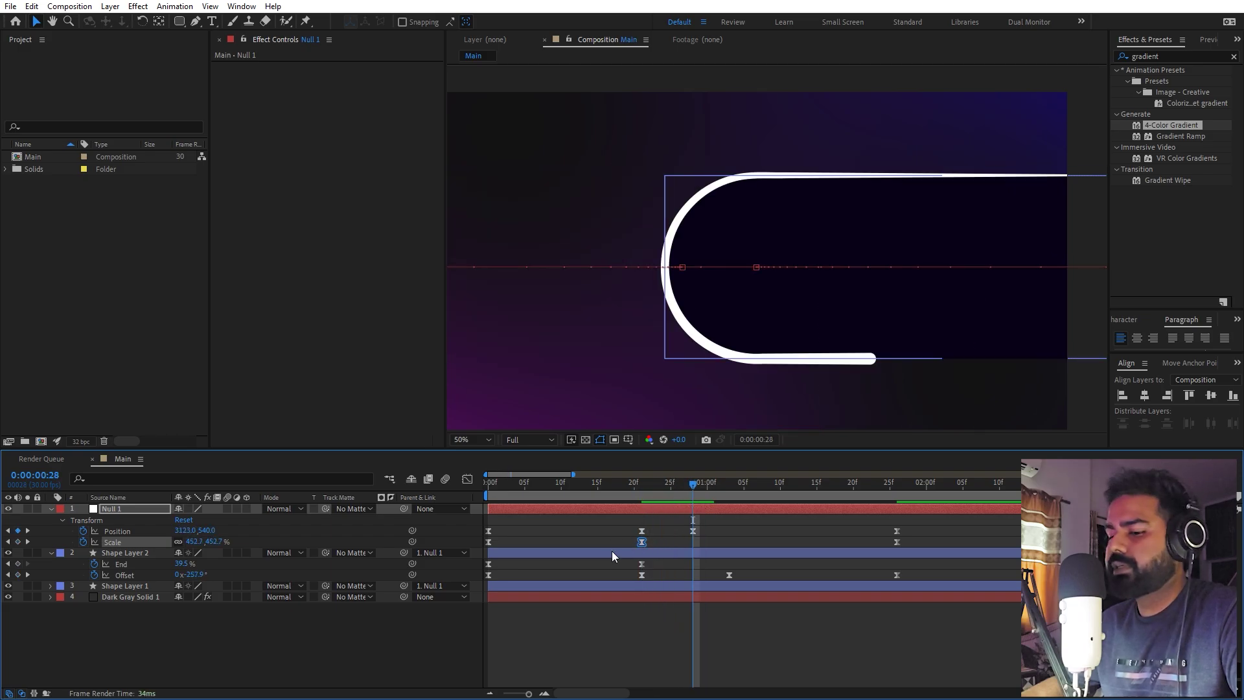
key("ctrl+c")
key("ctrl+v")
left_click(621, 543)
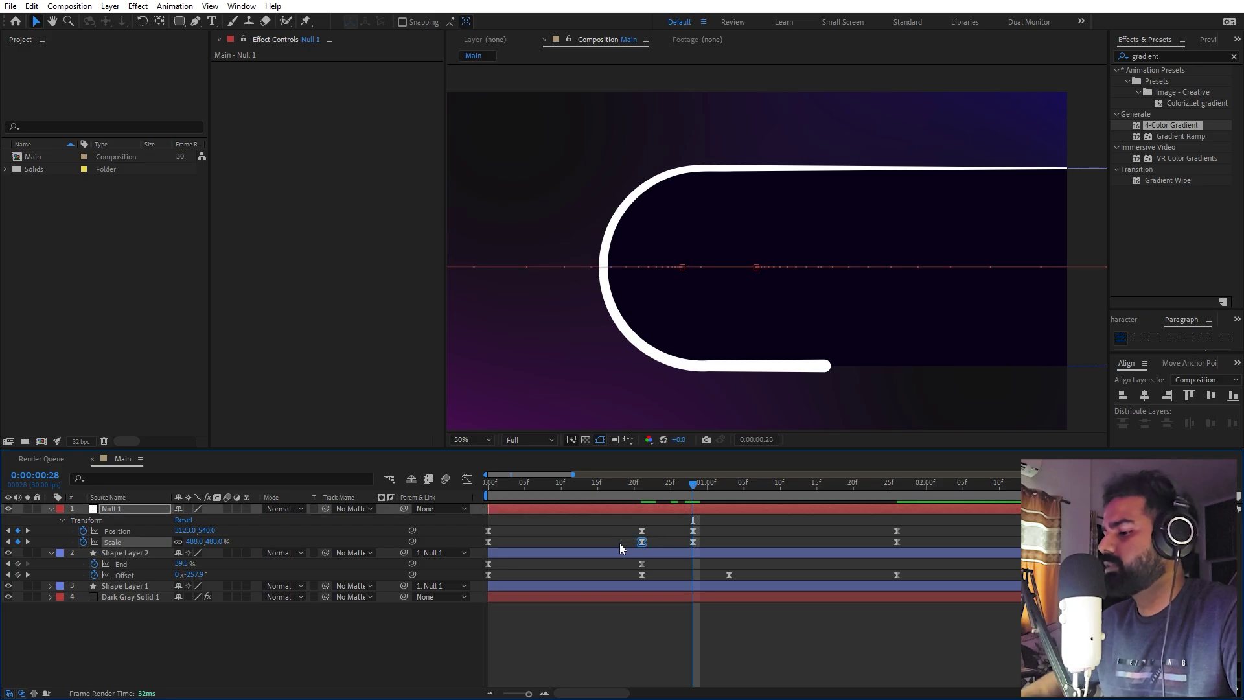
Retime Null 1's final Position and Scale keyframes to 0:00:02:00, previewing the pull-back between adjustments
left_click(614, 488)
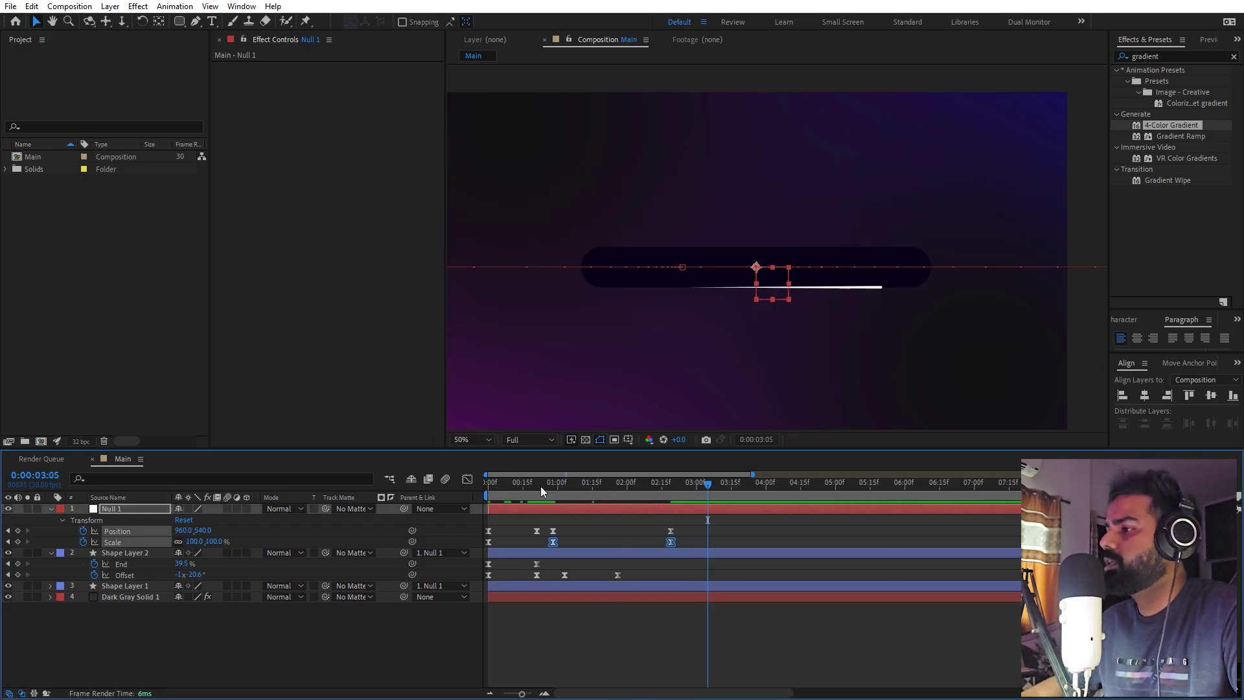
left_click(540, 485)
key("space")
key("space")
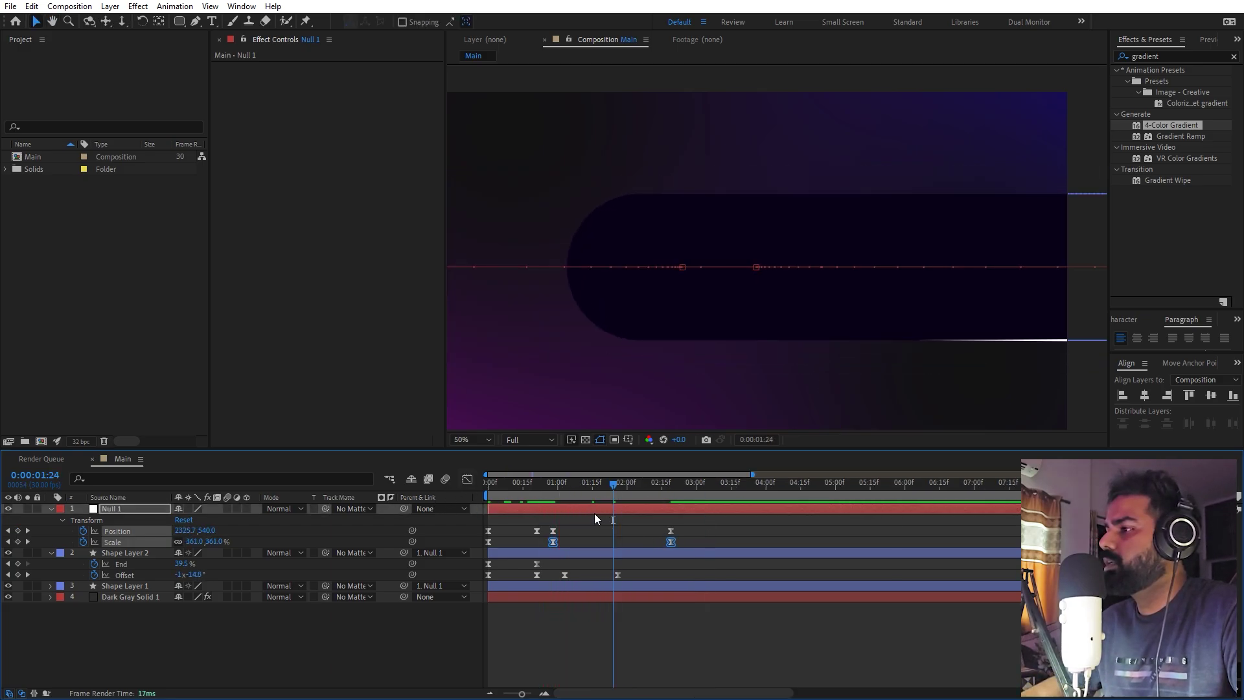
key("space")
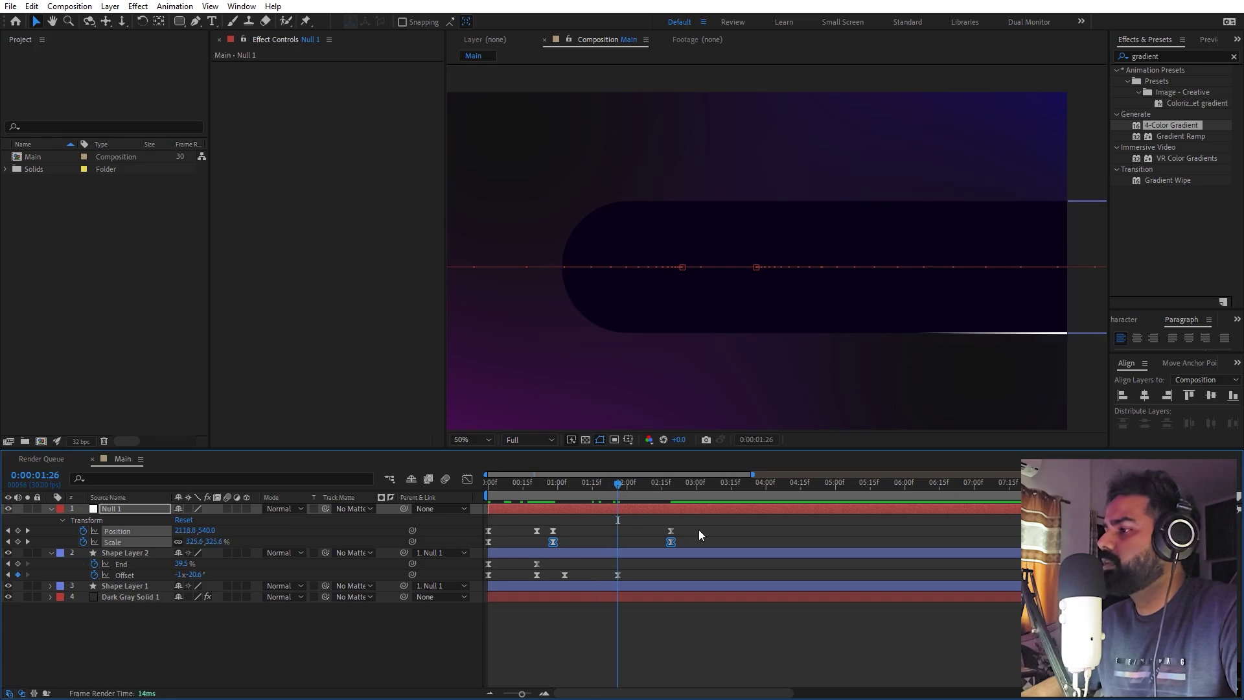
left_click_drag(698, 525, 649, 544)
key("space")
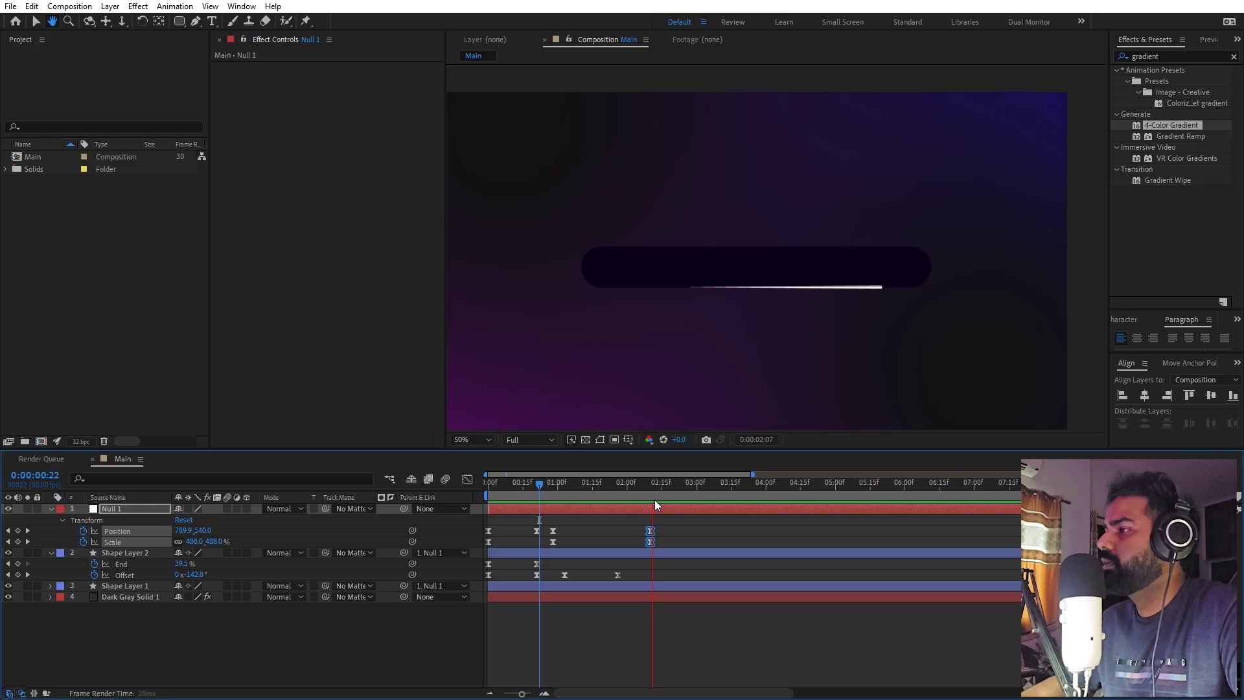
key("space")
left_click_drag(650, 530, 628, 529)
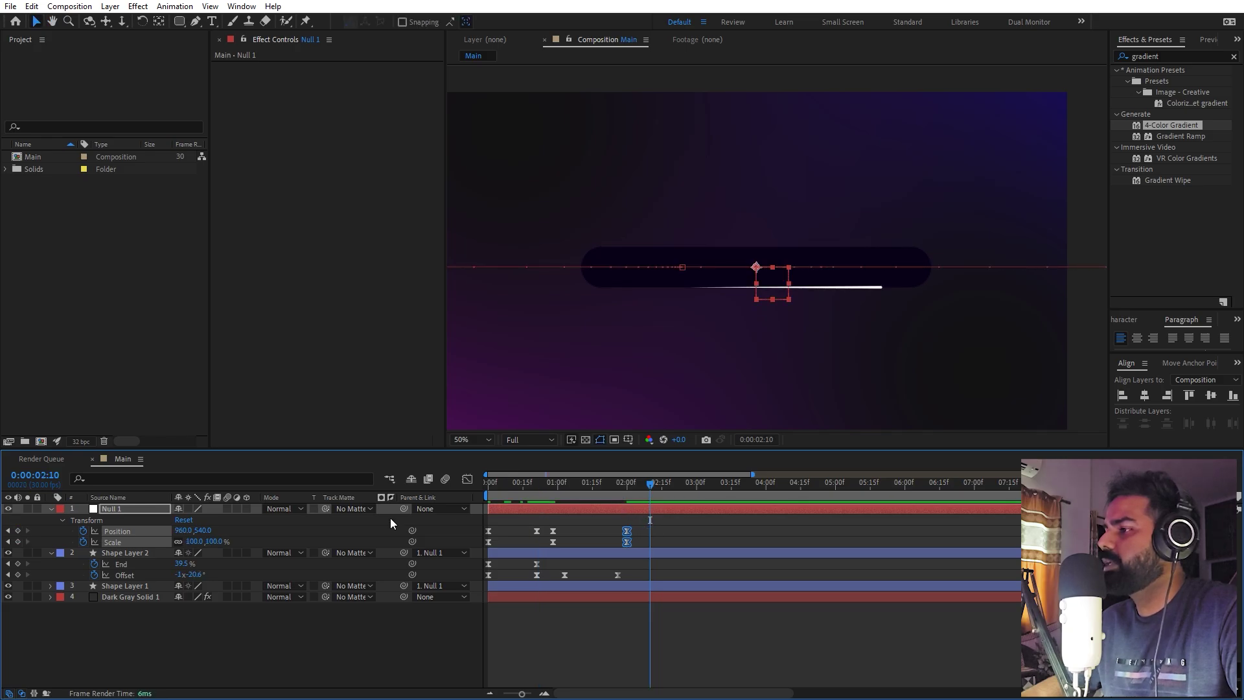
Play the animation from the start and again from 0:00:00:21, checking how Shape Layer 2's stroke moves during the pull-back
key("space")
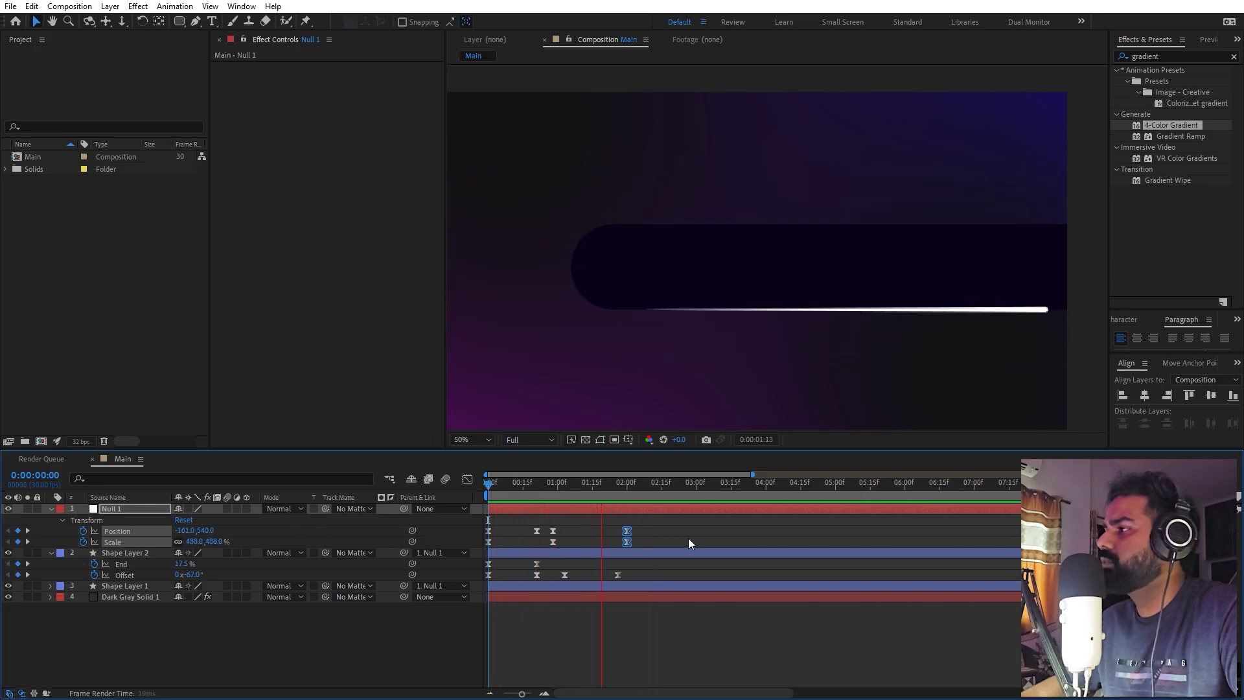
key("space")
key("space")
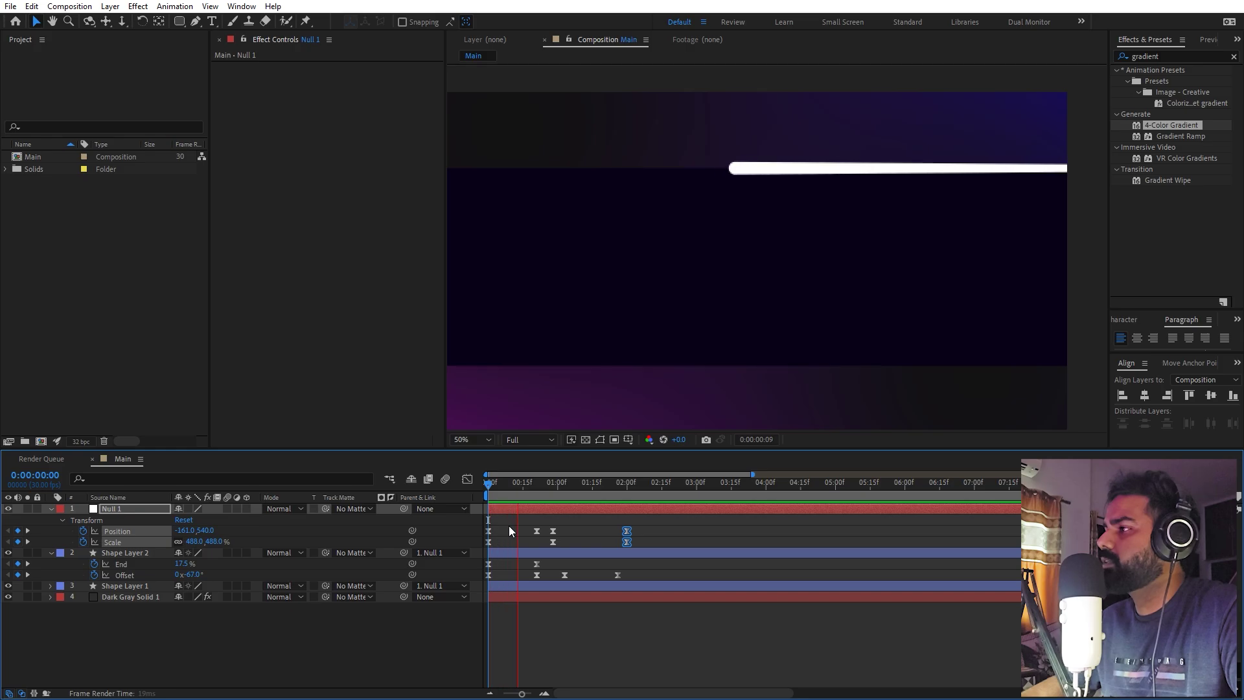
key("space")
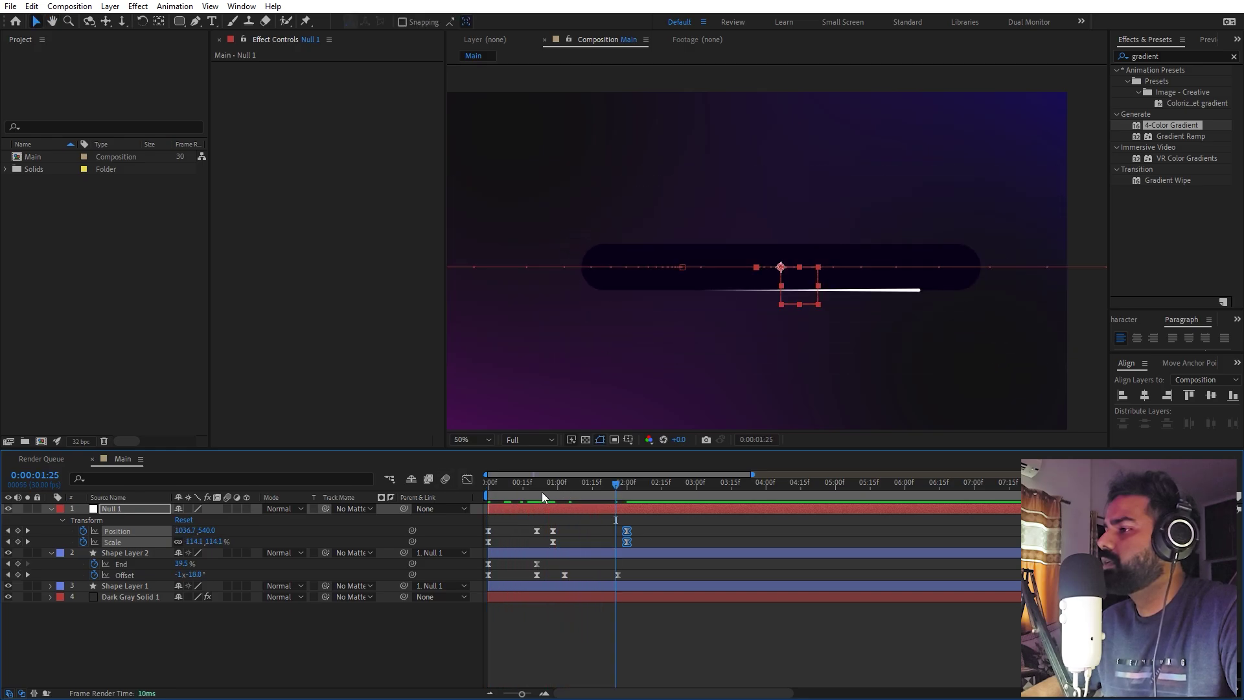
left_click_drag(541, 491, 523, 523)
left_click(549, 555)
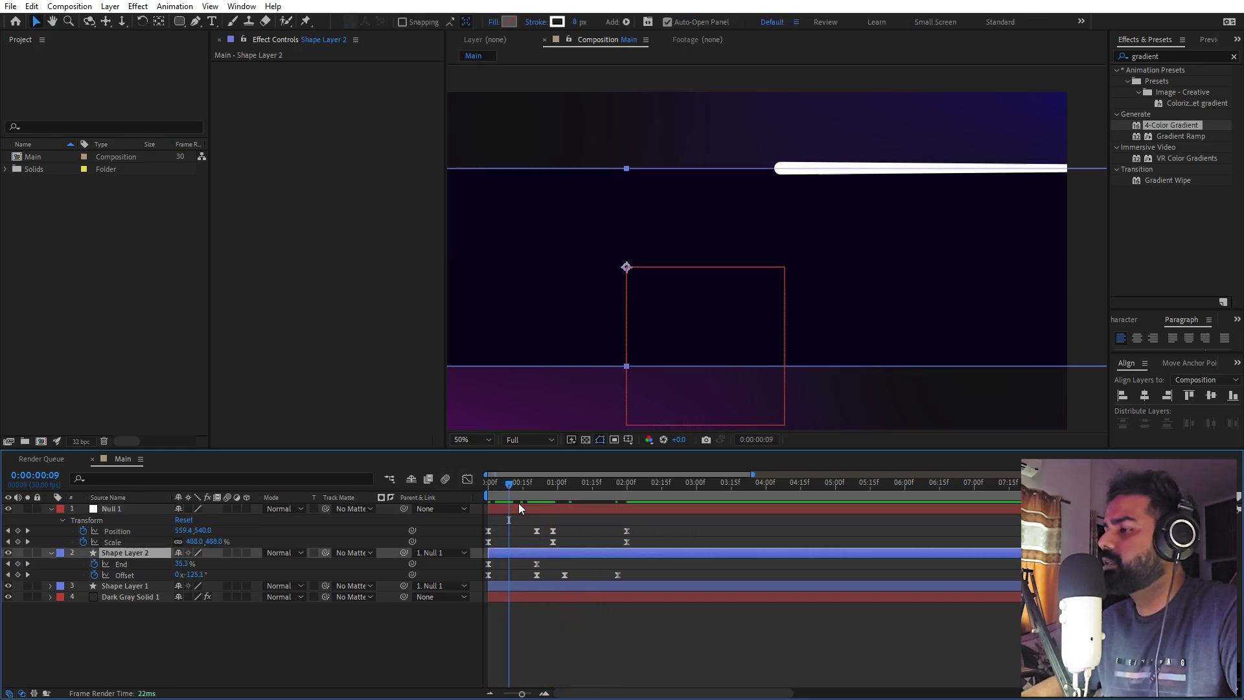
left_click_drag(509, 487, 537, 491)
key("space")
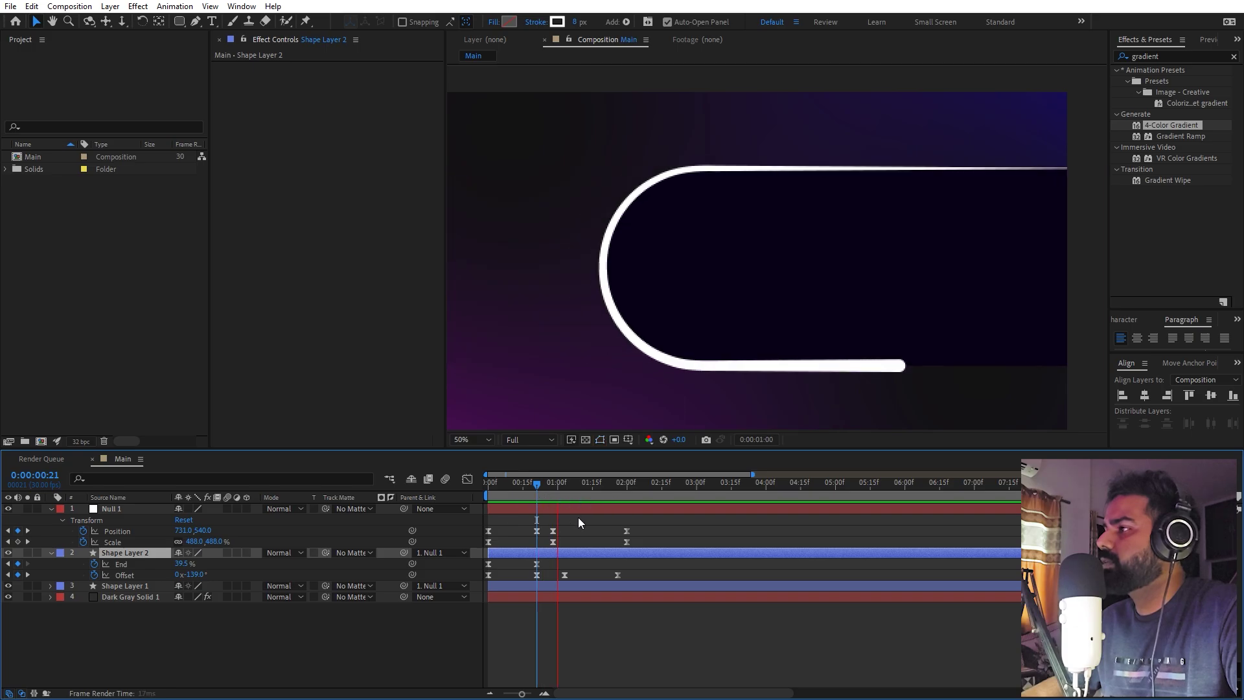
key("space")
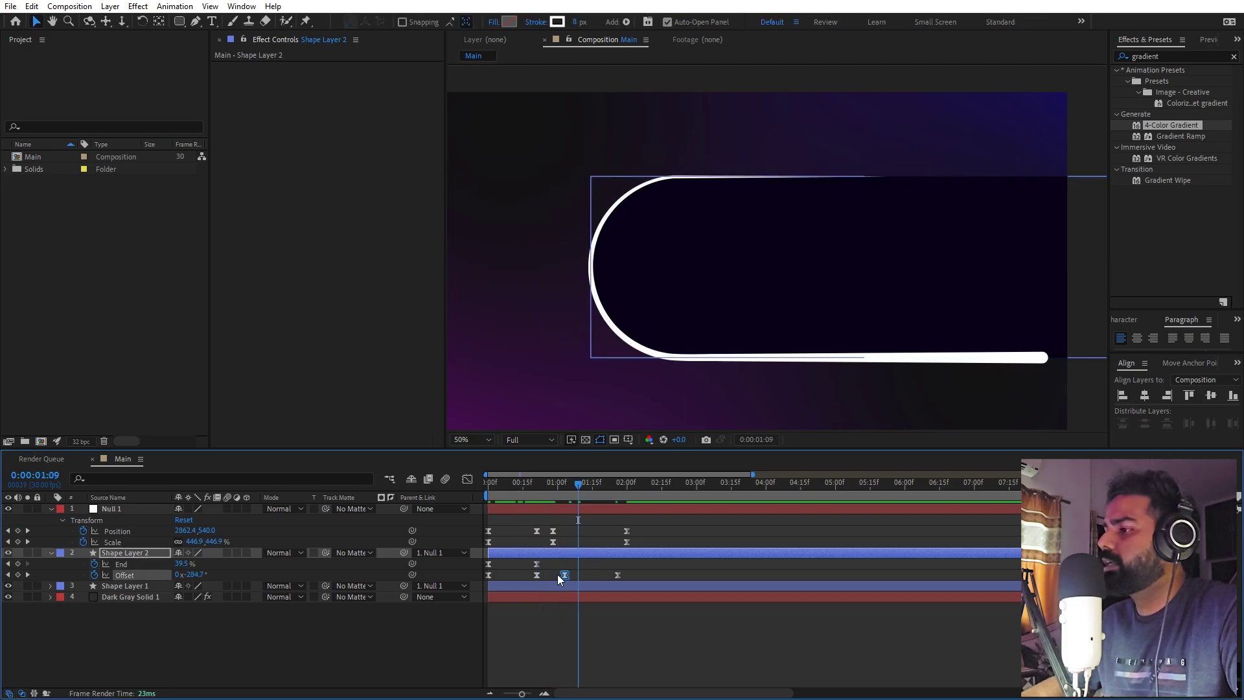
In Keyframe Velocity, make Shape Layer 2's Offset keyframe at 0:00:01:03 continuous, locking outgoing to incoming velocity
left_click(563, 575)
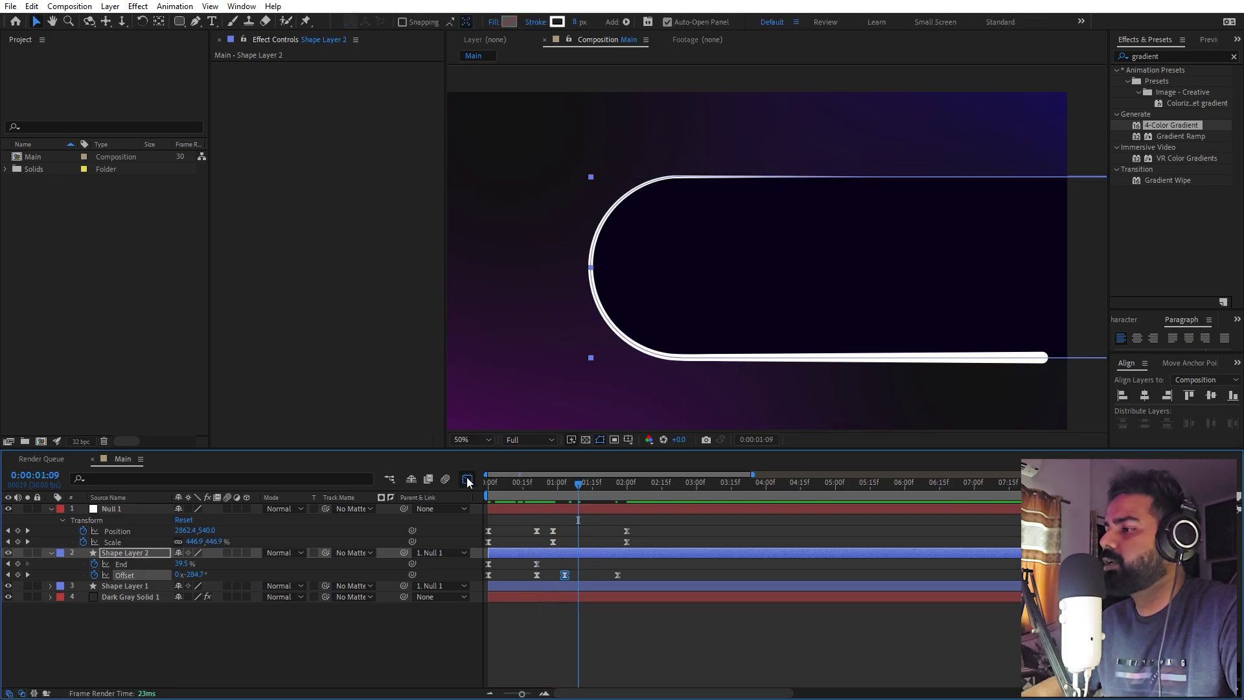
right_click(566, 573)
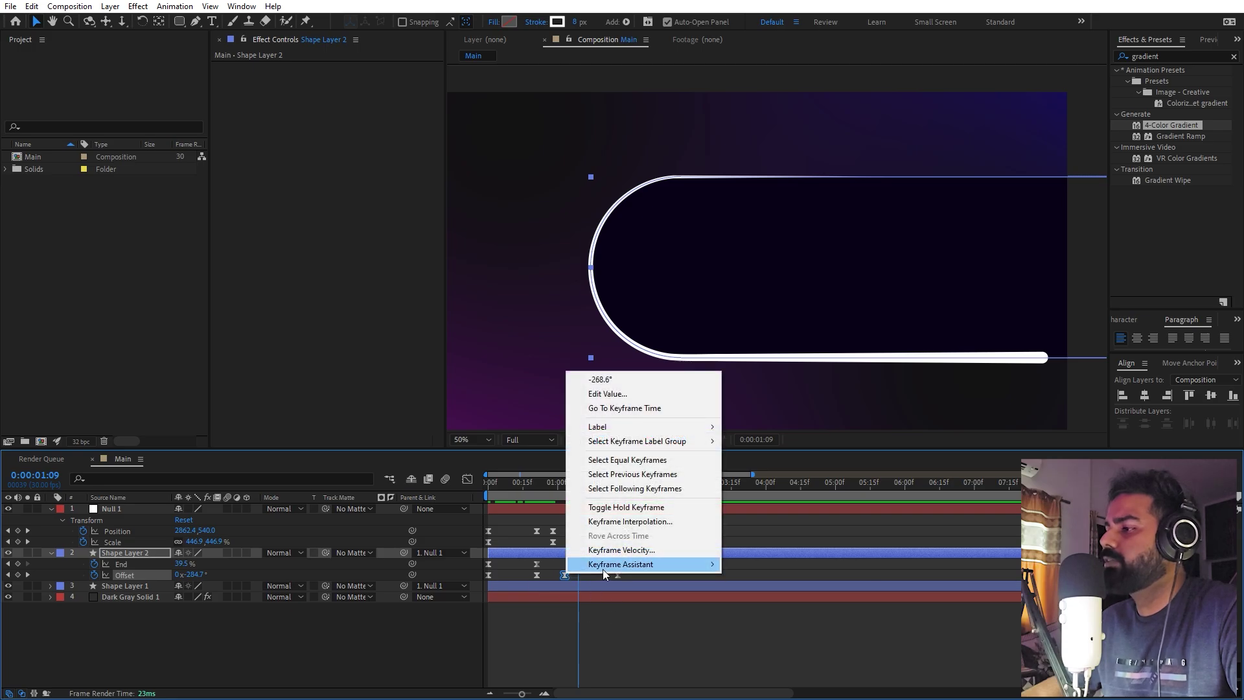
left_click(622, 548)
left_click(493, 367)
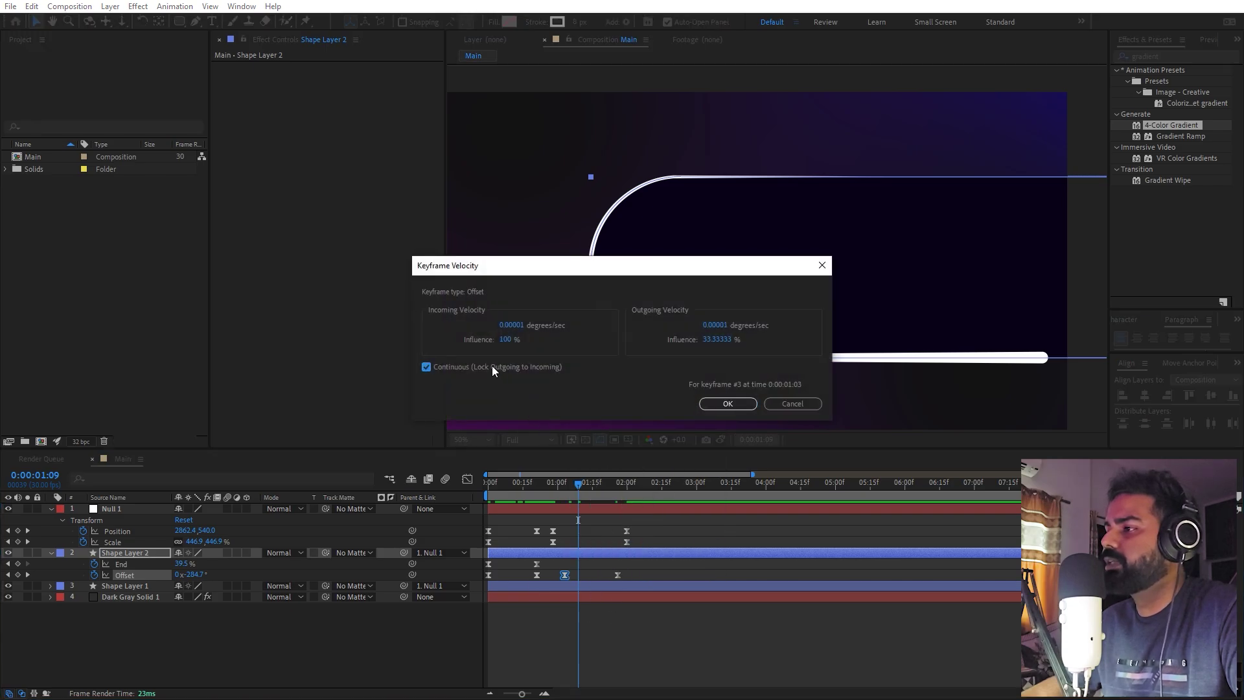
left_click(751, 403)
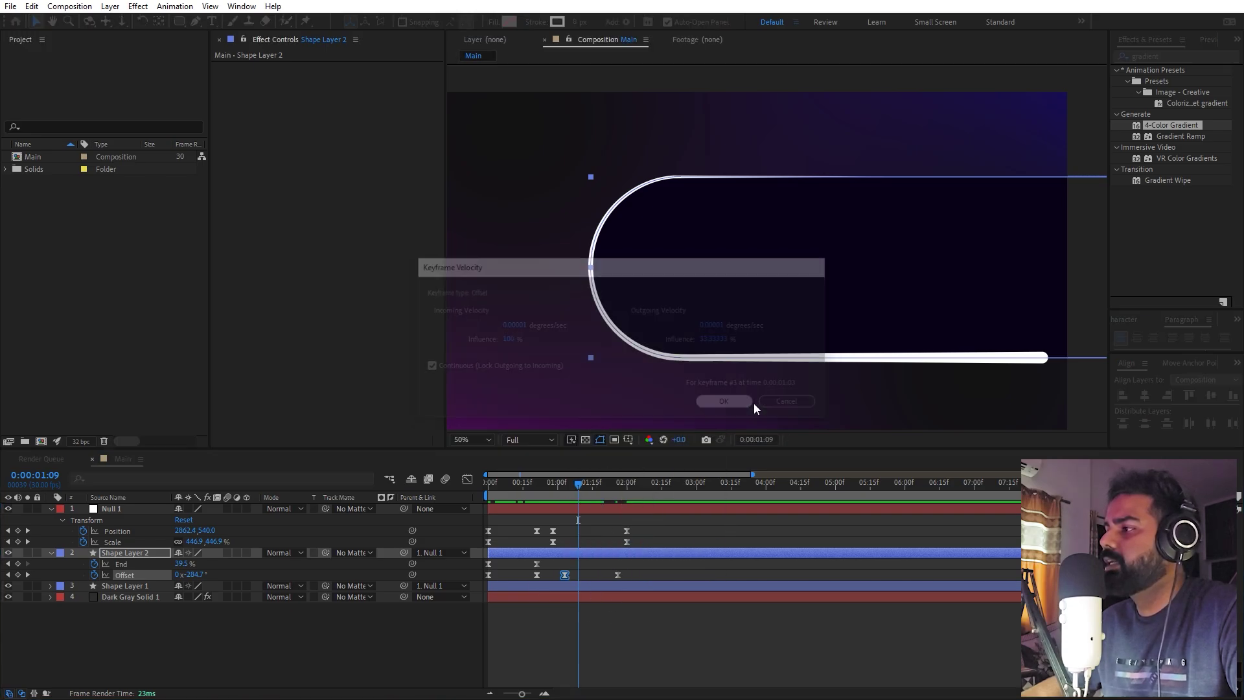
In the Offset speed graph, lengthen the 0:00:01:03 keyframe's outgoing ease, pull its speed slightly below zero, and preview the motion
left_click(468, 480)
mouse_move(711, 562)
left_mouse_down()
mouse_move(739, 516)
mouse_move(805, 516)
left_mouse_up()
mouse_move(717, 518)
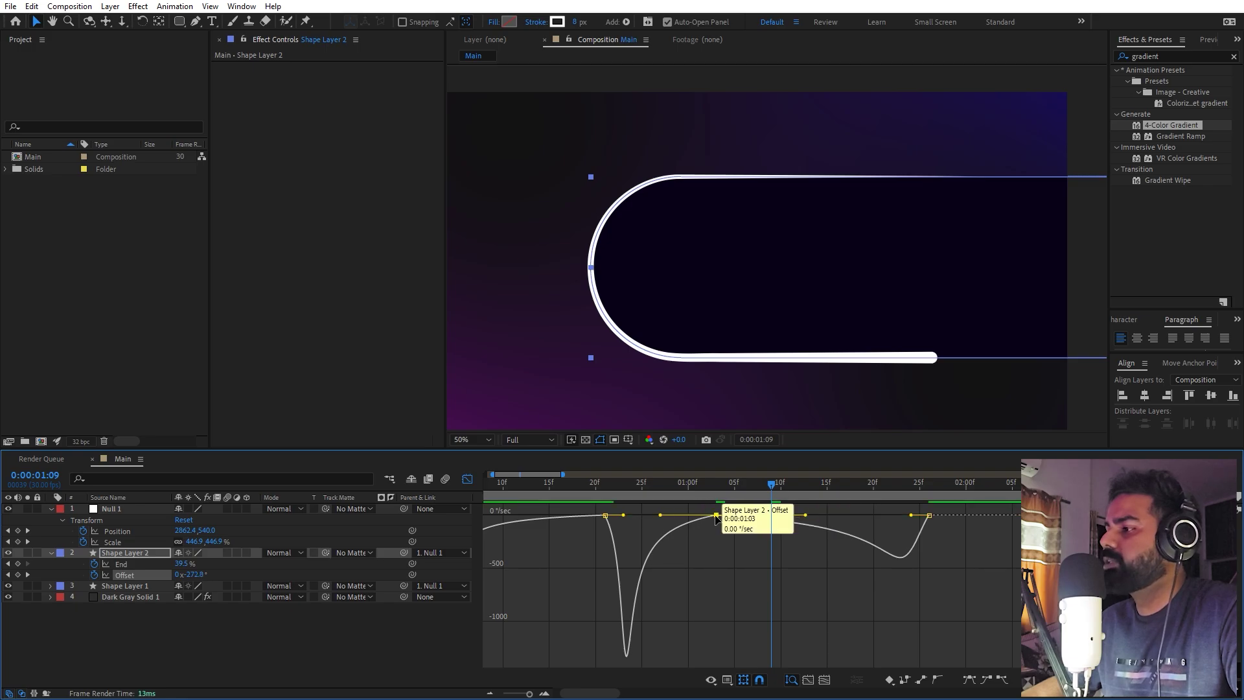
left_click_drag(716, 518, 714, 521)
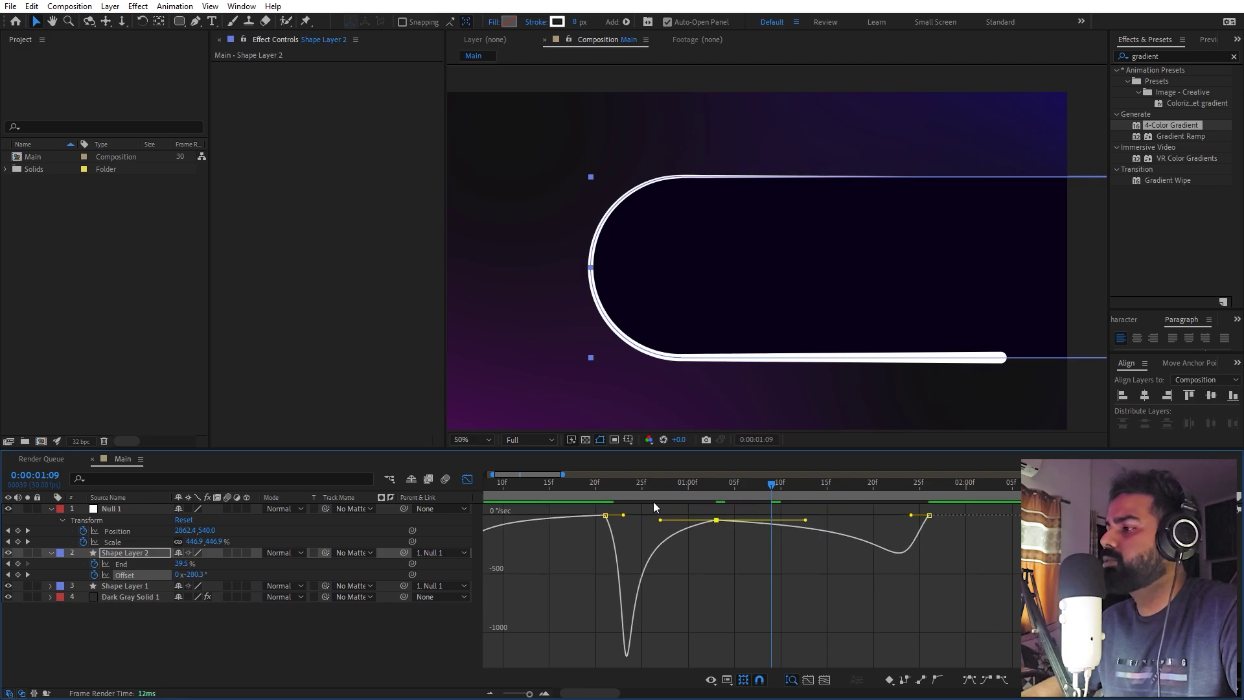
key("space")
left_click(549, 487)
key("space")
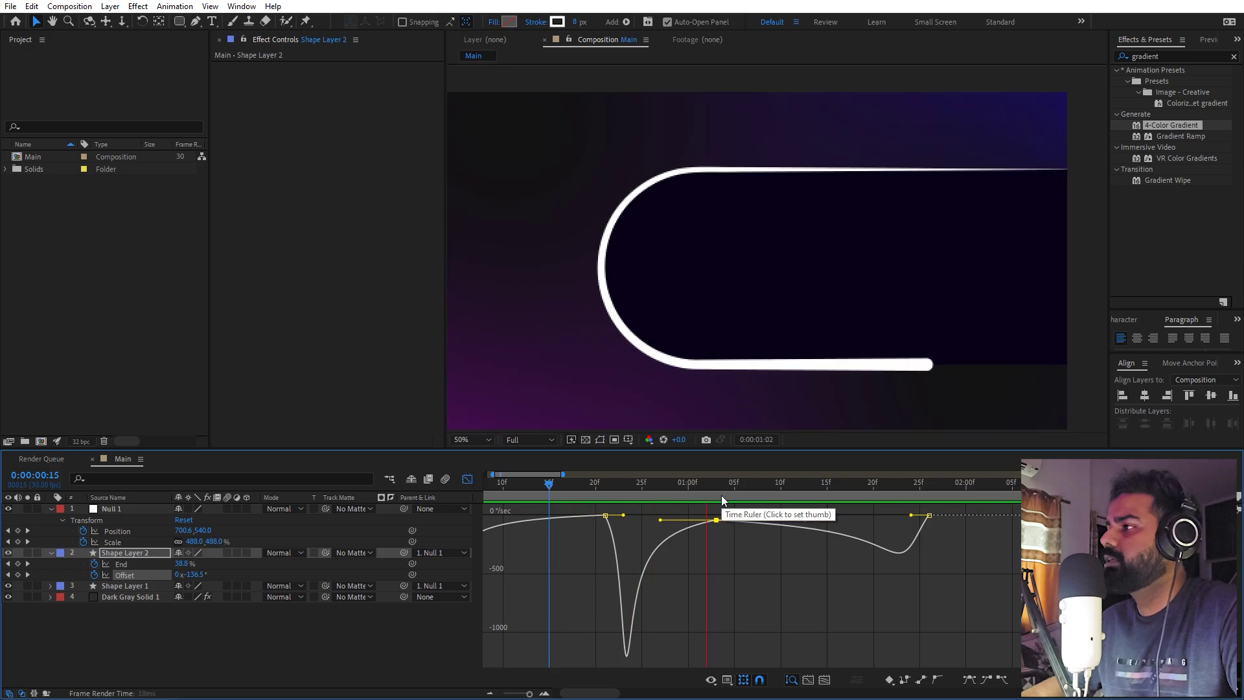
key("space")
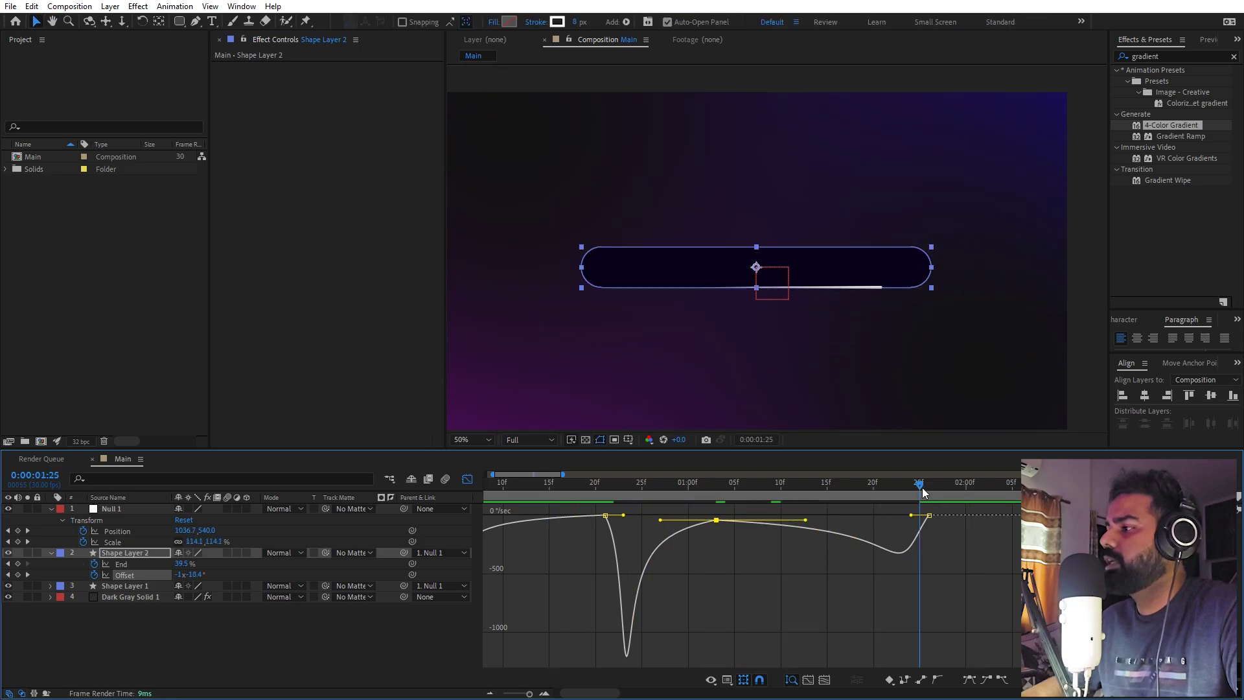
Set Shape Layer 2's Offset keyframe at 0:00:01:26 to about -1x-196.6° and move that keyframe to about 0:00:02:15
left_click(928, 486)
left_click(467, 478)
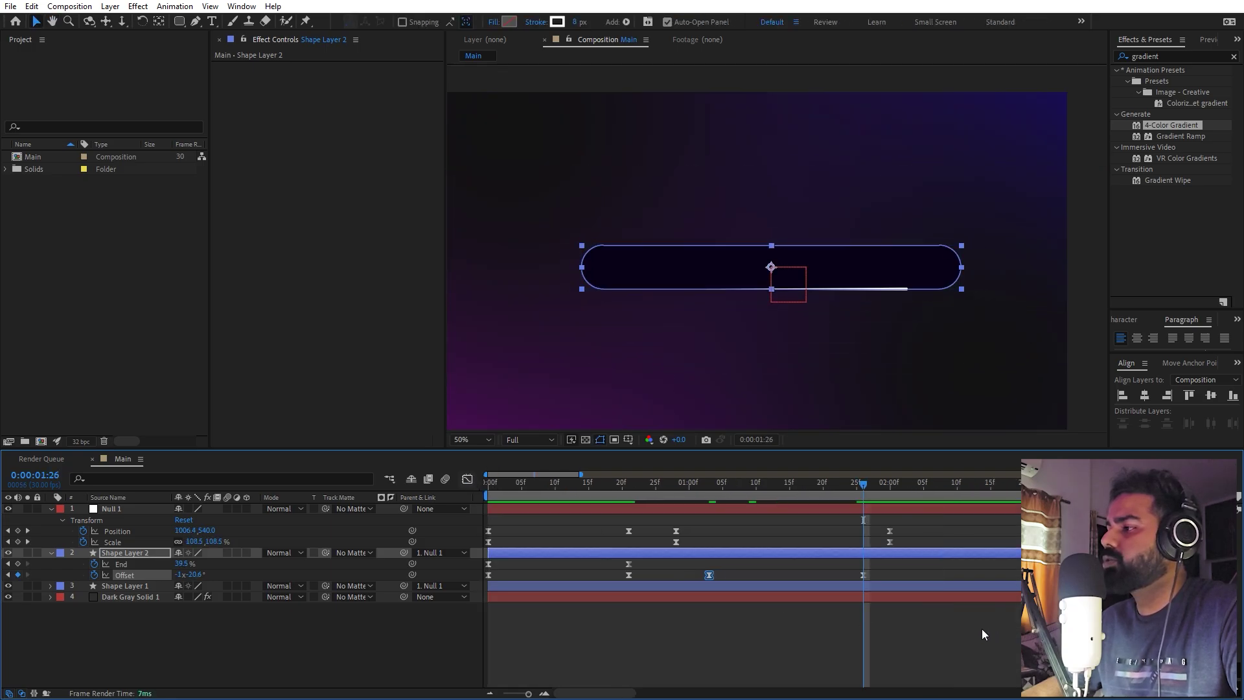
left_click(804, 648)
mouse_move(191, 575)
left_mouse_down()
mouse_move(76, 582)
mouse_move(88, 582)
left_mouse_up()
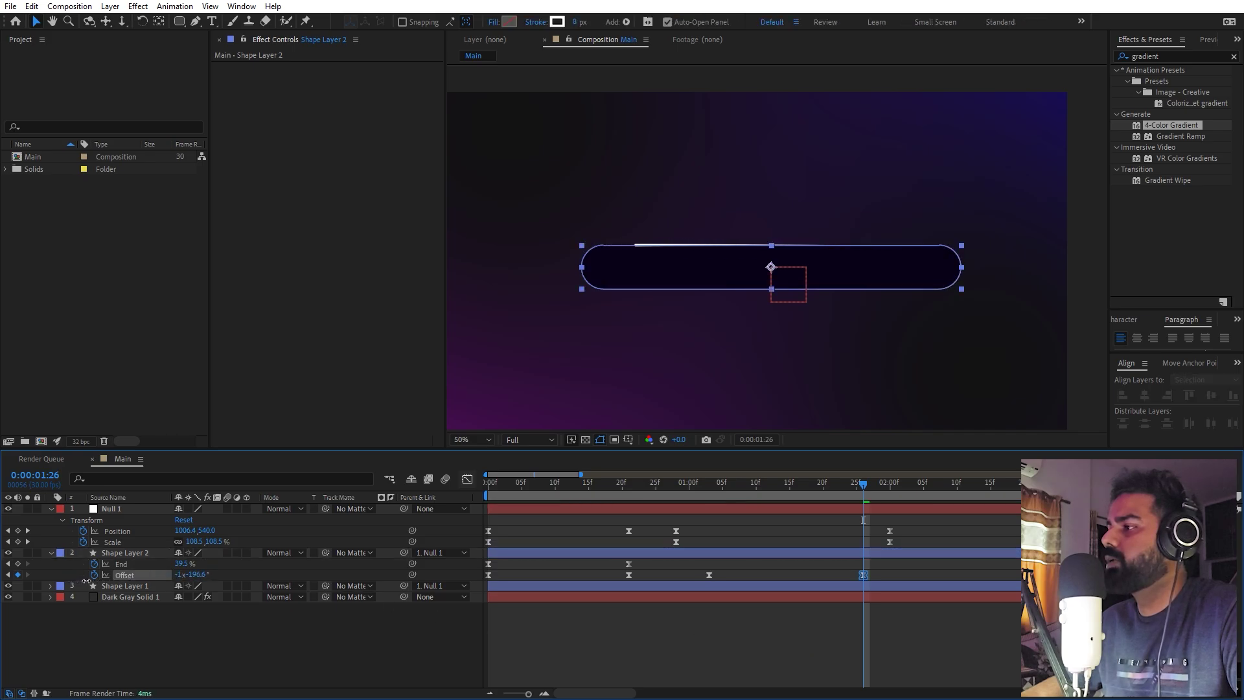
left_click(865, 579)
left_click(864, 575)
key("Delete")
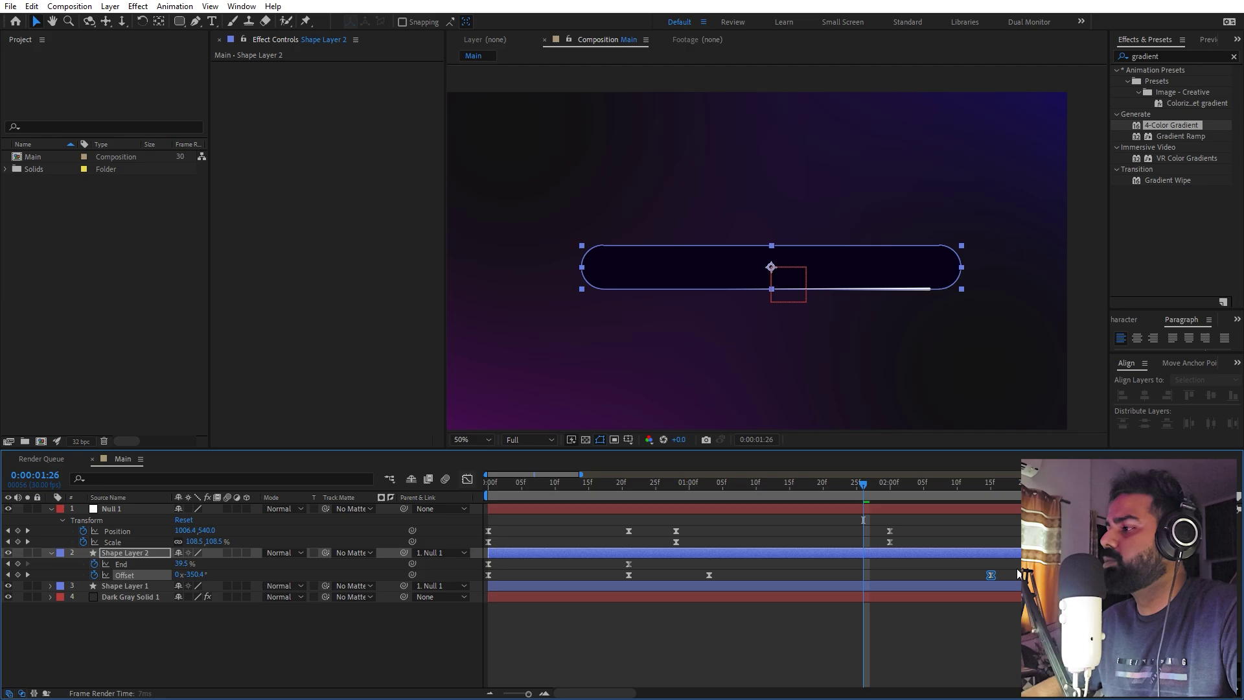
Play the animation from the start to check how the stroke moves around the pill-shaped bar
left_click(664, 486)
key("space")
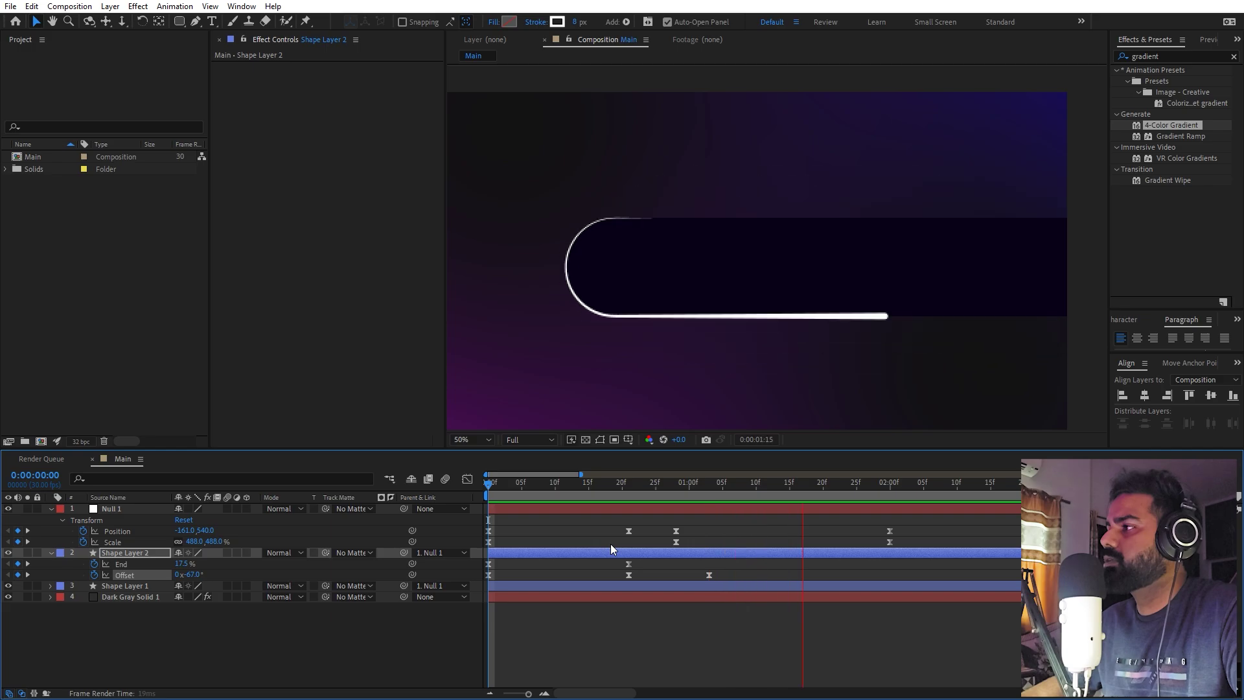
key("space")
At 0:00:01:03, add a Shape Layer 2 End keyframe of 51.9% to lengthen the stroke, and preview the animation
mouse_move(728, 489)
left_mouse_down()
mouse_move(546, 498)
mouse_move(671, 502)
mouse_move(629, 507)
mouse_move(674, 483)
mouse_move(709, 489)
left_mouse_up()
left_click(134, 567)
left_click(297, 621)
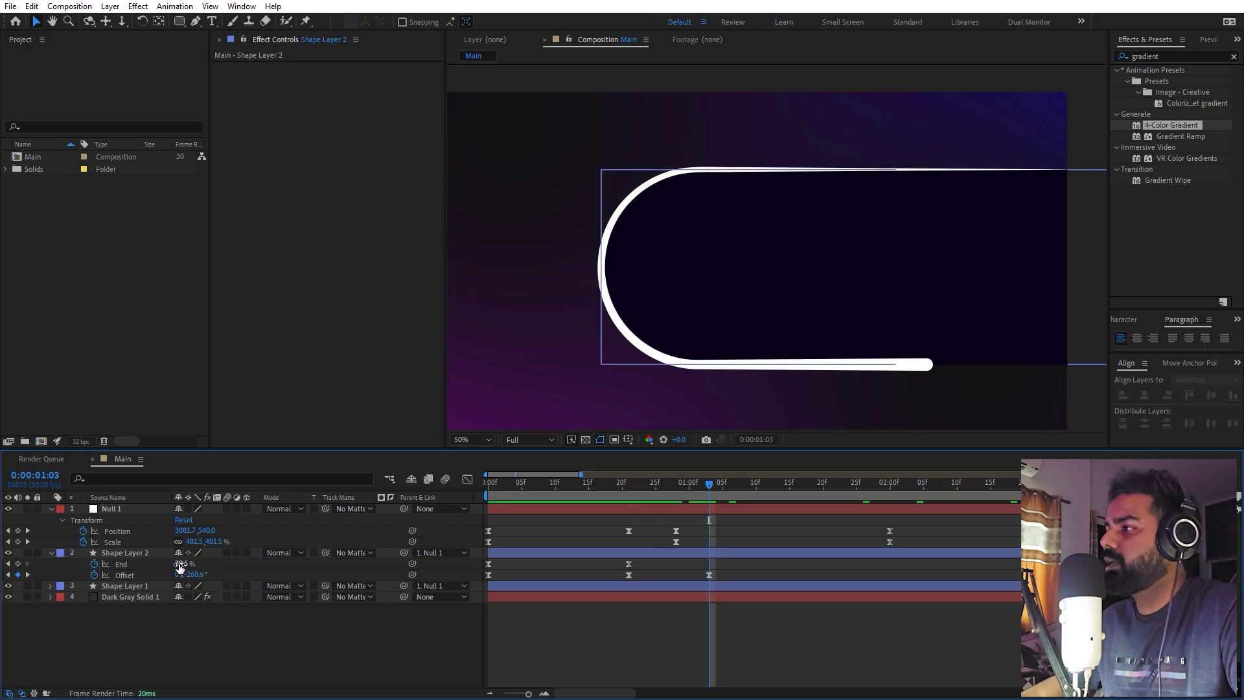
left_click_drag(182, 563, 254, 558)
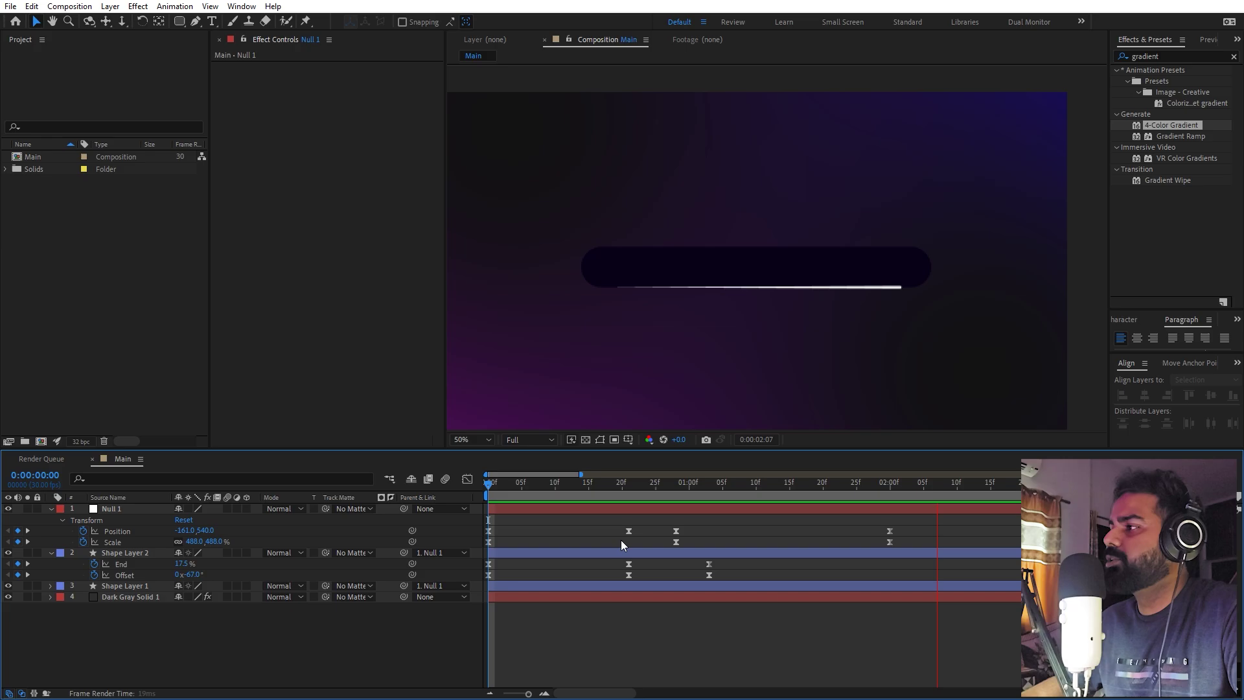
key("space")
Move Shape Layer 2's last Offset keyframe to about 0:00:03:24 with a longer incoming ease, and preview the motion
key("minus")
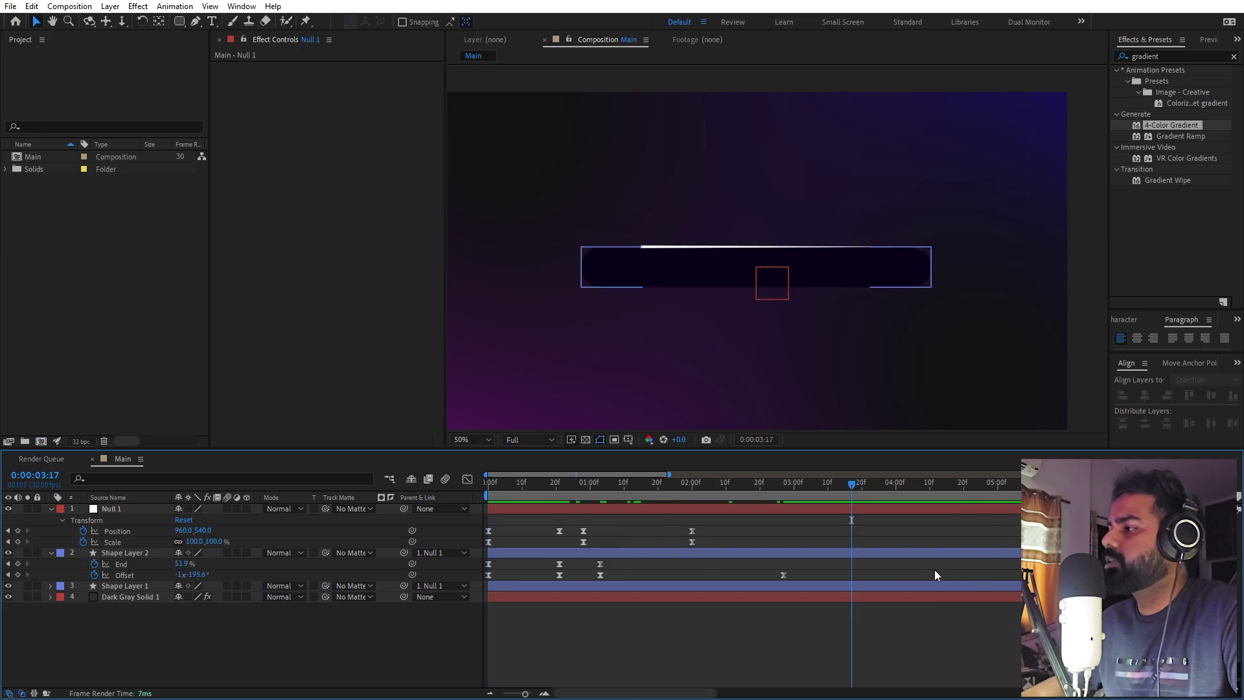
left_click(784, 575)
left_click(467, 479)
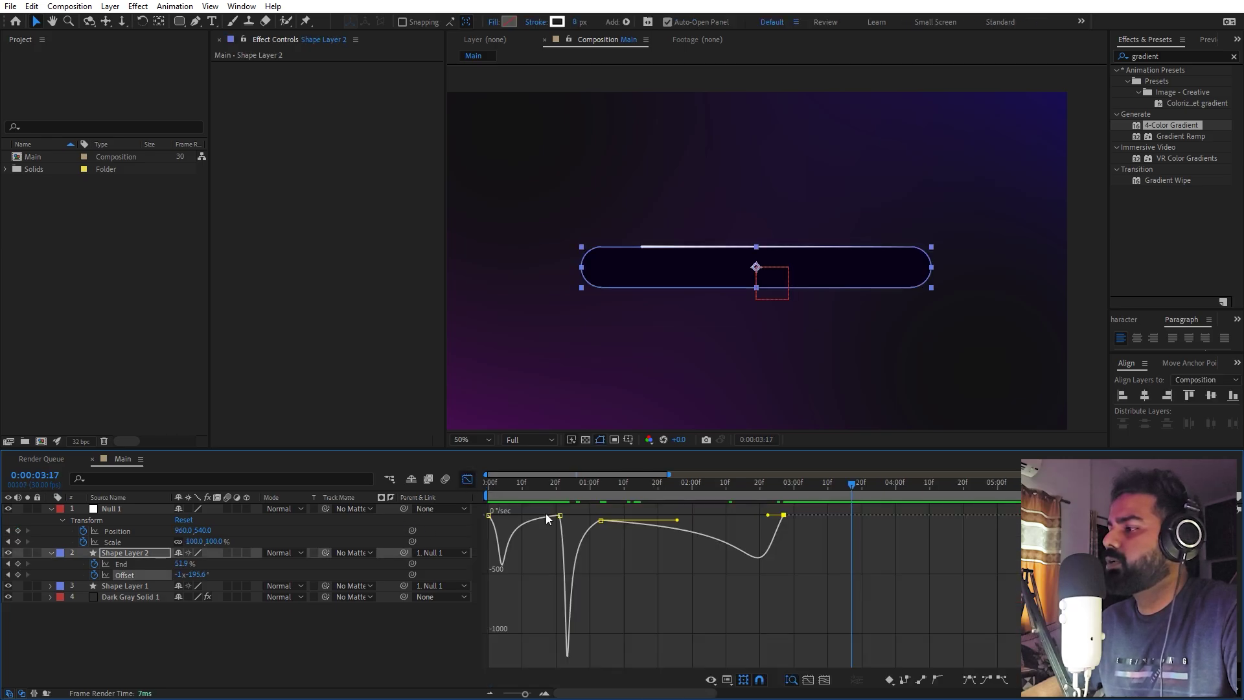
mouse_move(780, 522)
left_mouse_down()
mouse_move(846, 521)
mouse_move(795, 516)
left_mouse_up()
left_click_drag(727, 488, 574, 502)
key("space")
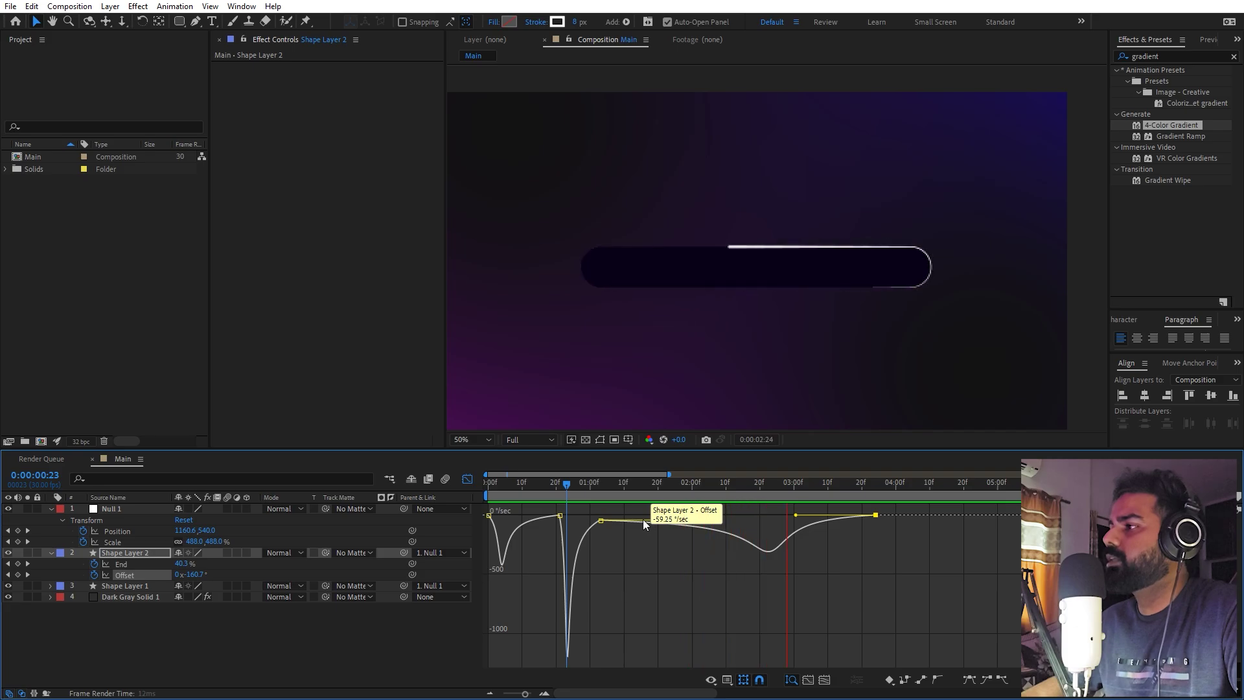
key("shift+F3")
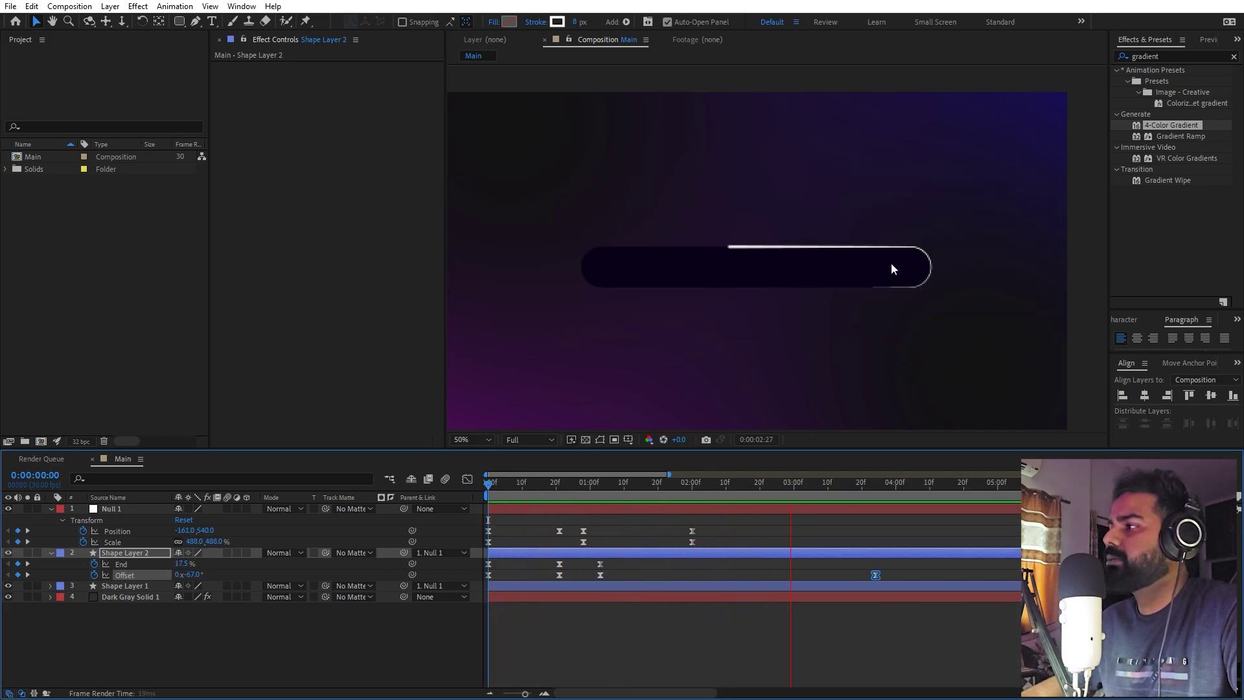
key("space")
Apply 4-Color Gradient to Shape Layer 2 and place its four points around the pill, Point 1 at 496,324 and Point 2 at 1418,312
left_click(50, 553)
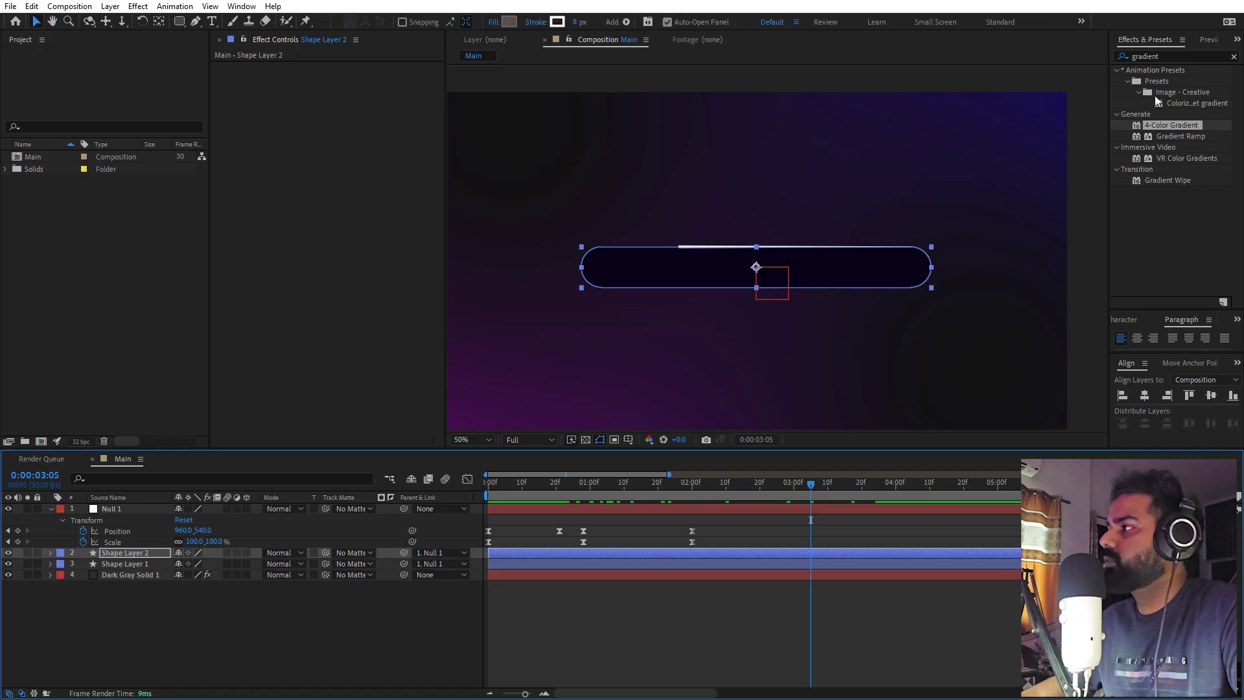
left_click_drag(1169, 130, 127, 555)
scroll(710, 208, "up", 1)
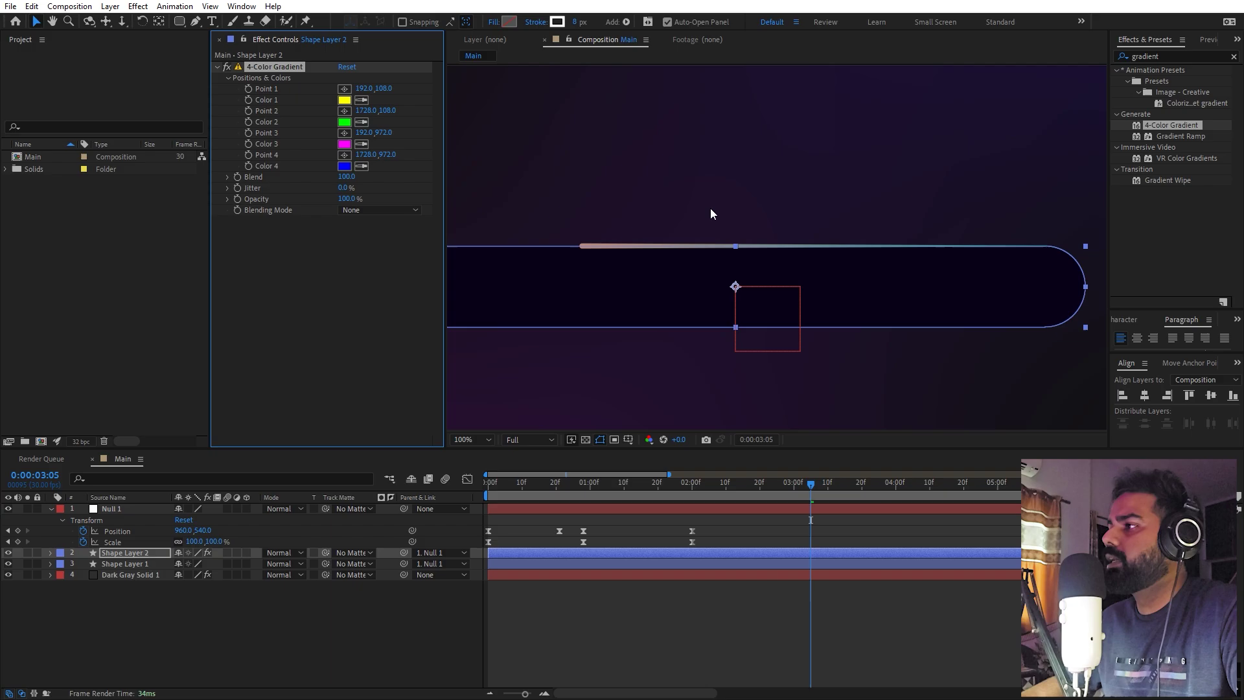
scroll(710, 208, "down", 1)
left_click_drag(508, 128, 608, 196)
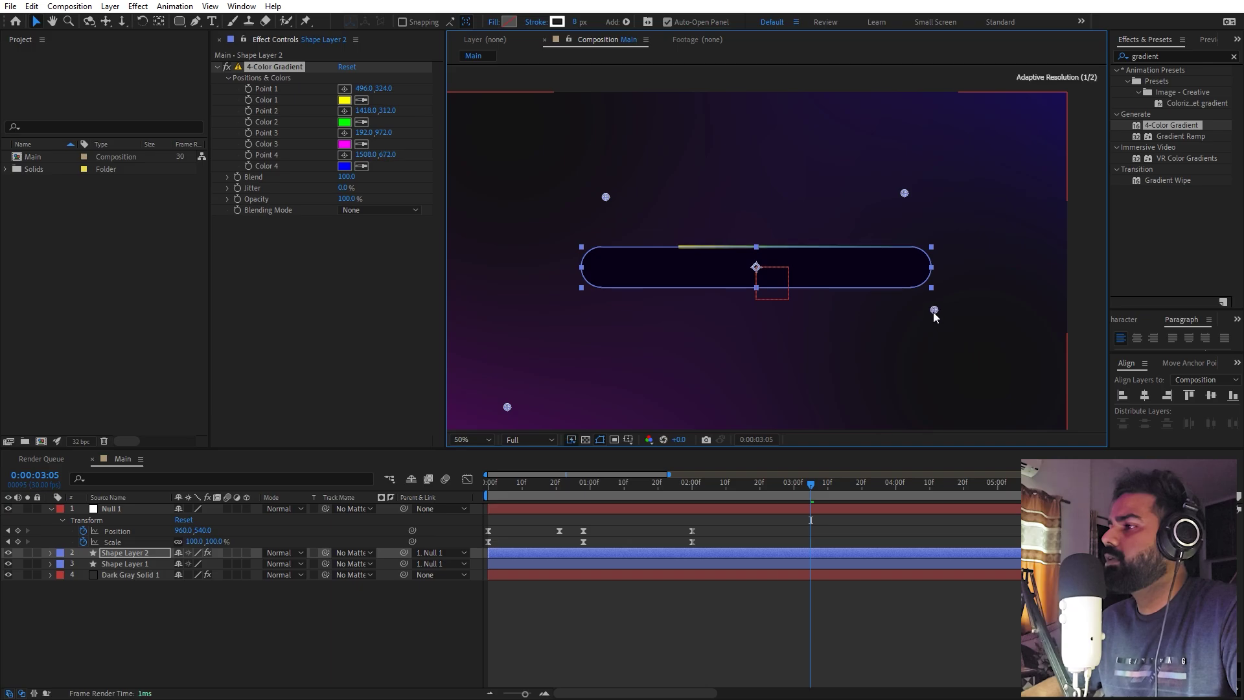
left_click_drag(508, 412, 605, 329)
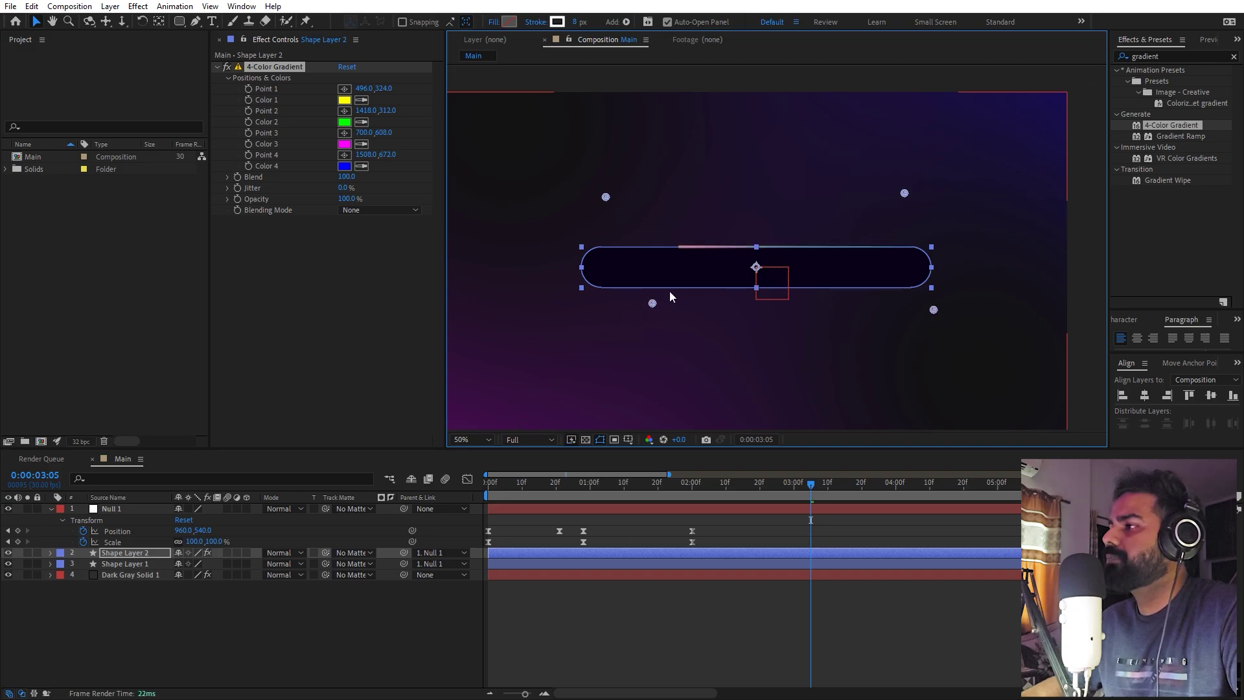
left_click_drag(670, 297, 555, 355)
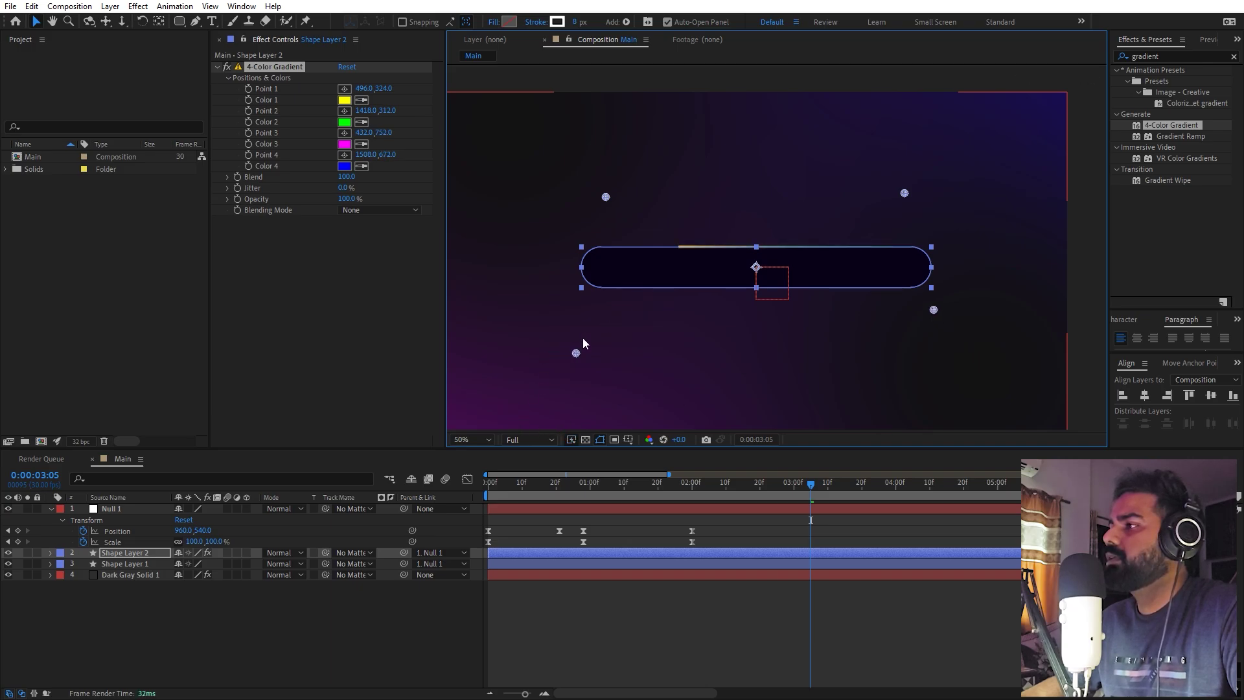
Change the stroke gradient's Color 2 to magenta and check the stroke's colors at 0:00:01:05
left_click(362, 122)
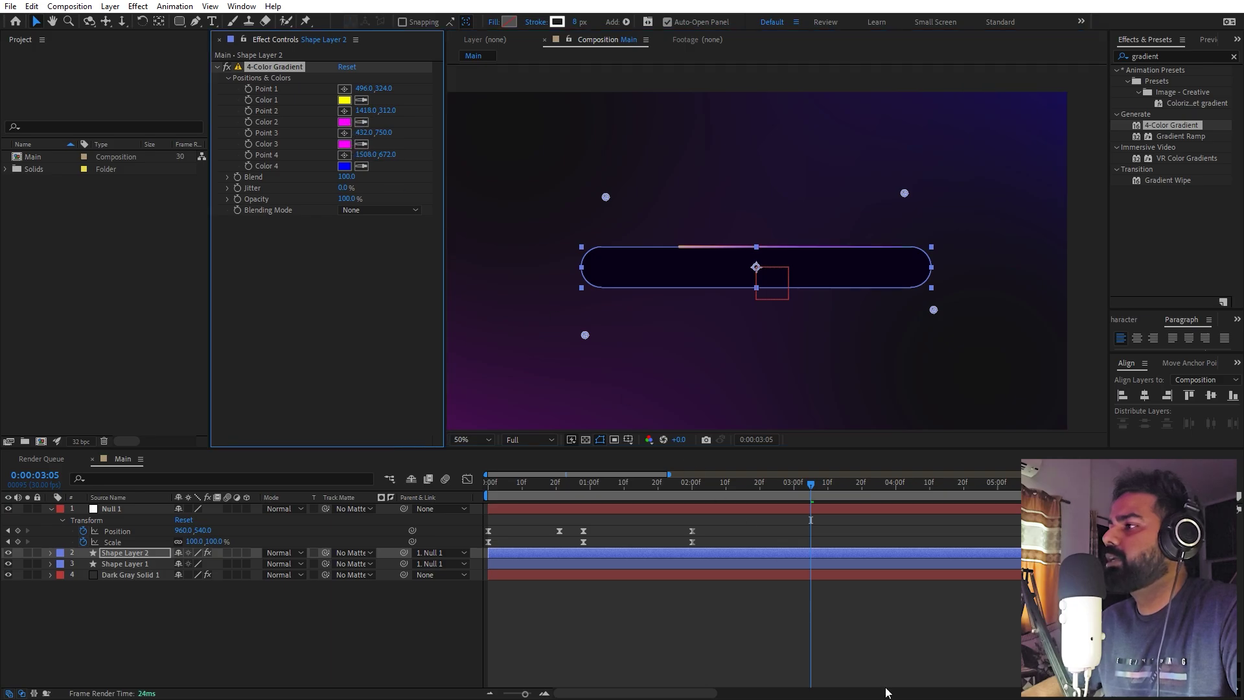
left_click_drag(563, 493, 605, 507)
left_click(81, 333)
At 0:00:04:17, add a text layer reading "creativity demands hard work and patience" inside the pill-shaped bar
left_click(211, 21)
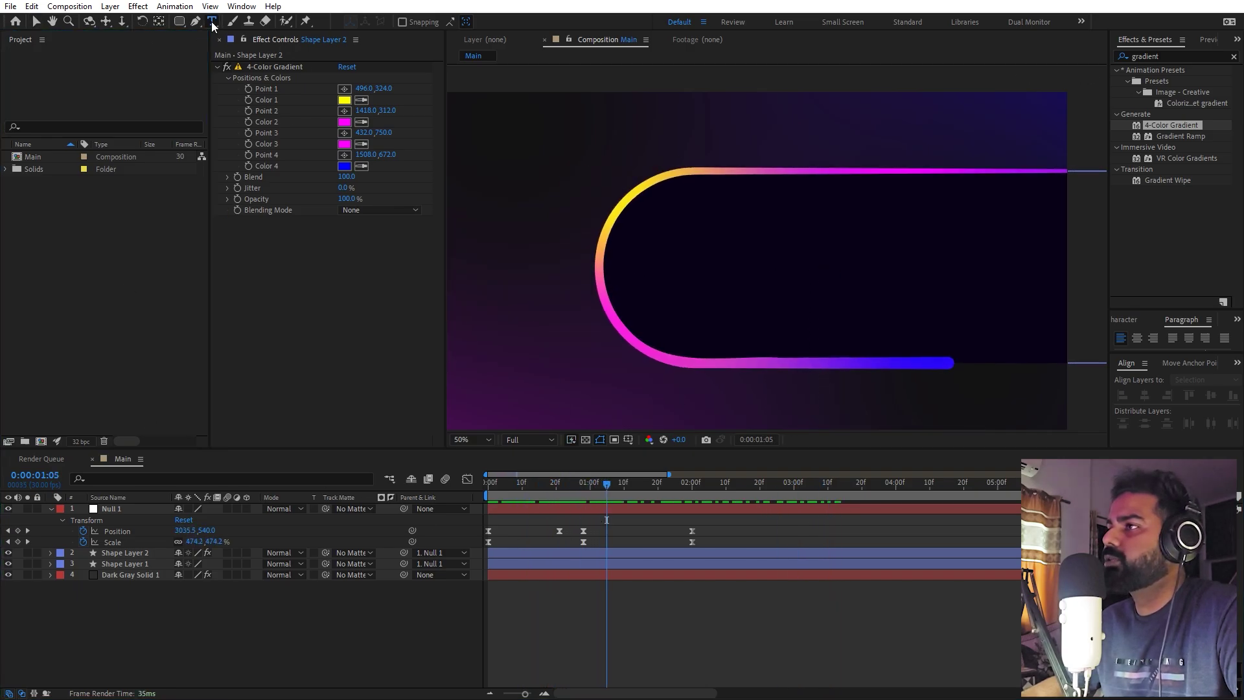
left_click_drag(668, 474, 853, 479)
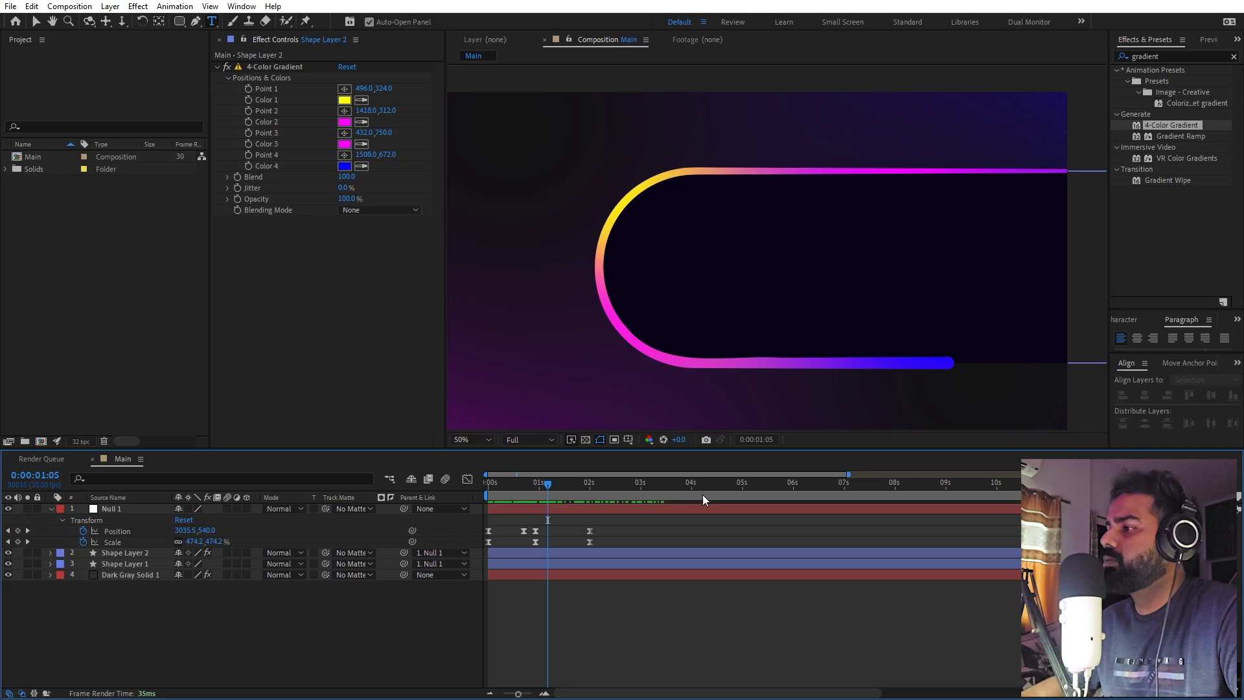
left_click_drag(688, 484, 721, 486)
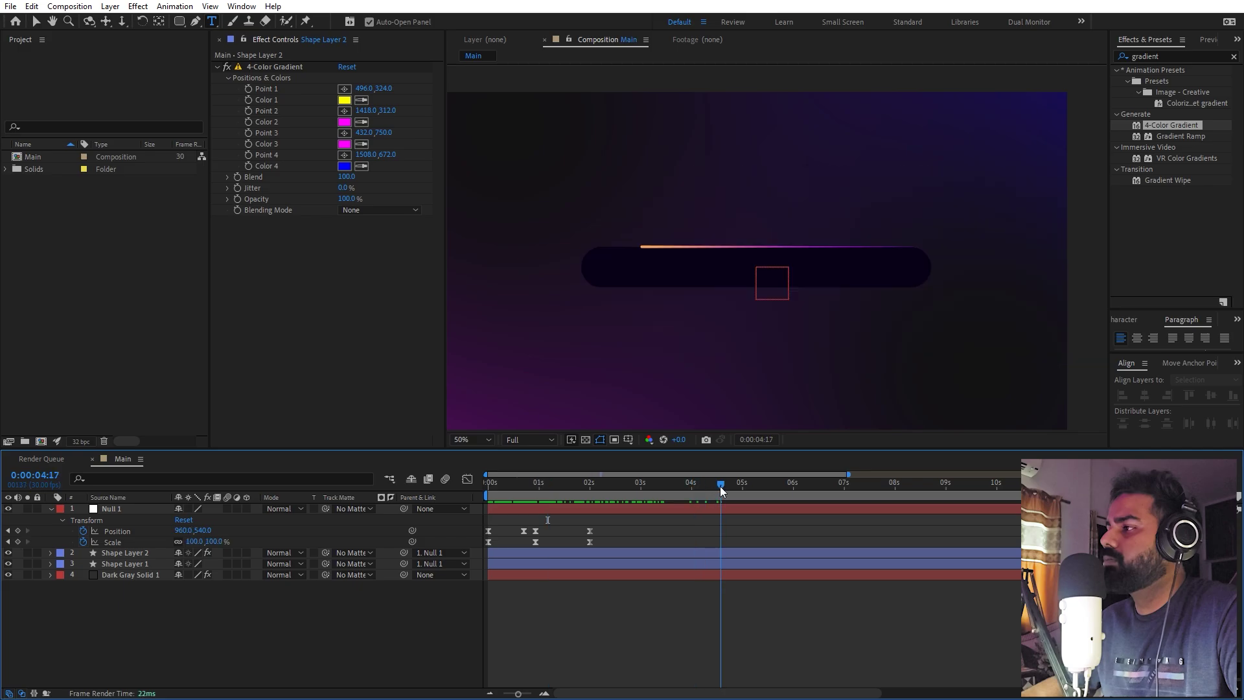
left_click(619, 270)
type("creativity demands hard work and patience")
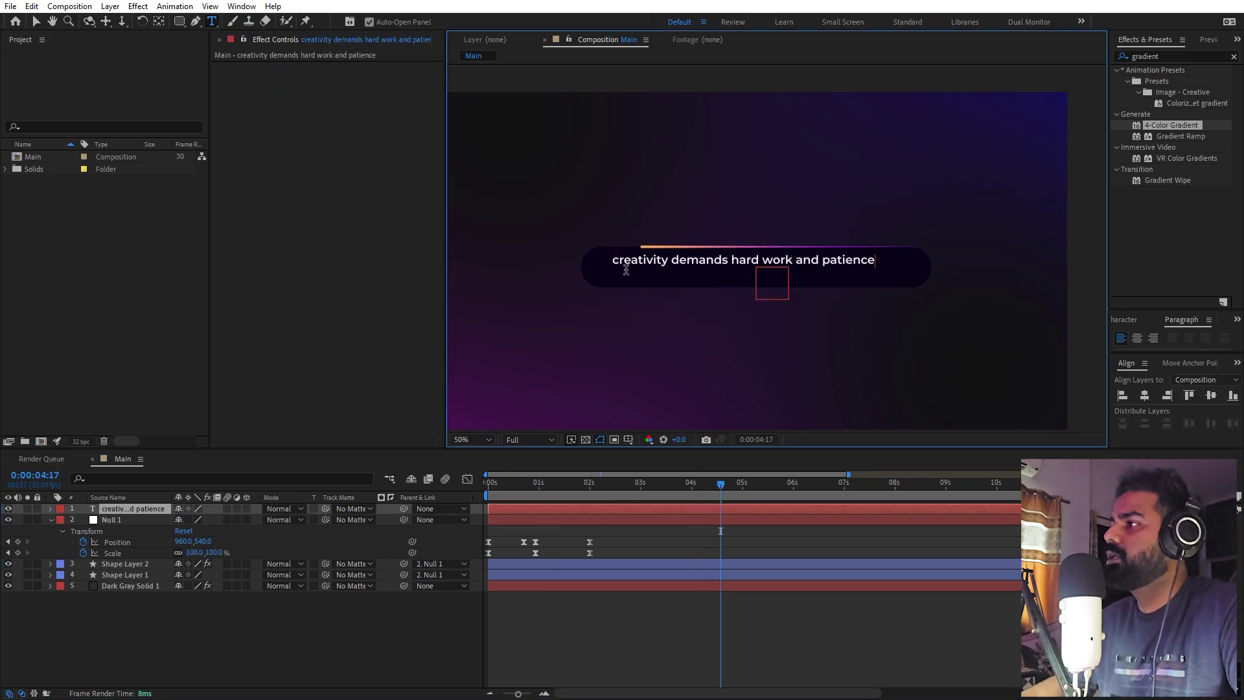
left_click(36, 22)
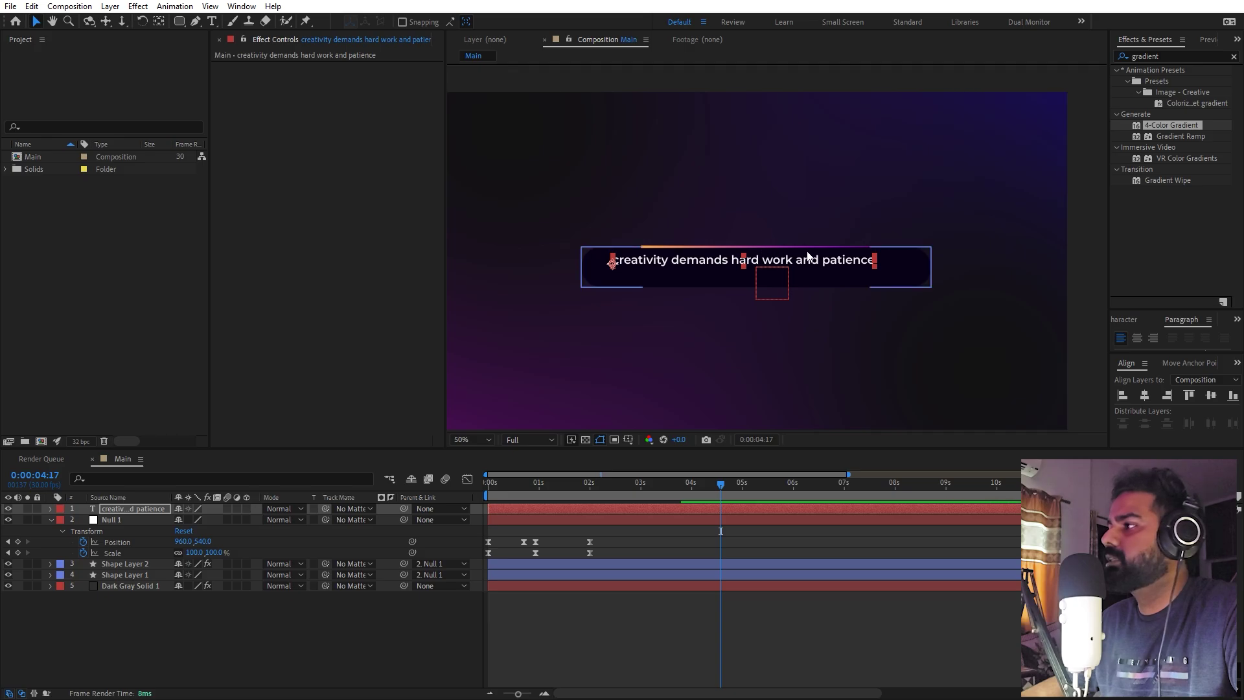
Enlarge the text slightly and center it horizontally and vertically in the composition
mouse_move(879, 259)
left_mouse_down()
mouse_move(1162, 259)
mouse_move(886, 259)
left_mouse_up()
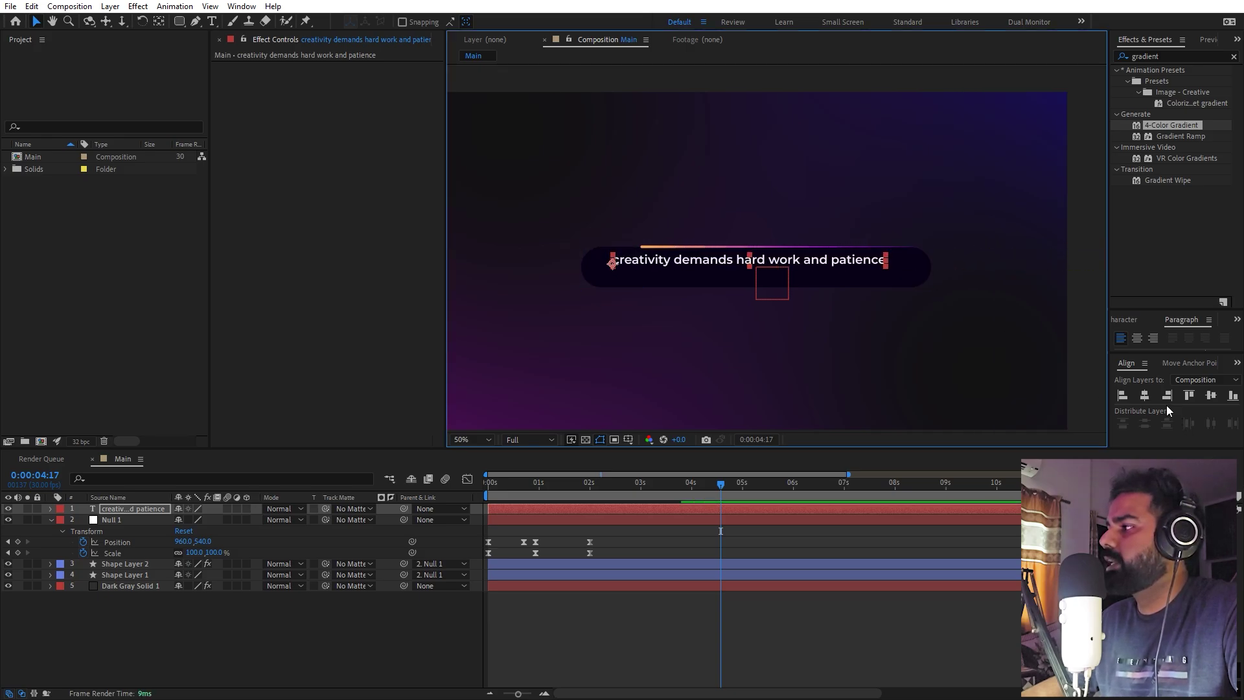
left_click(1144, 395)
left_click(1210, 396)
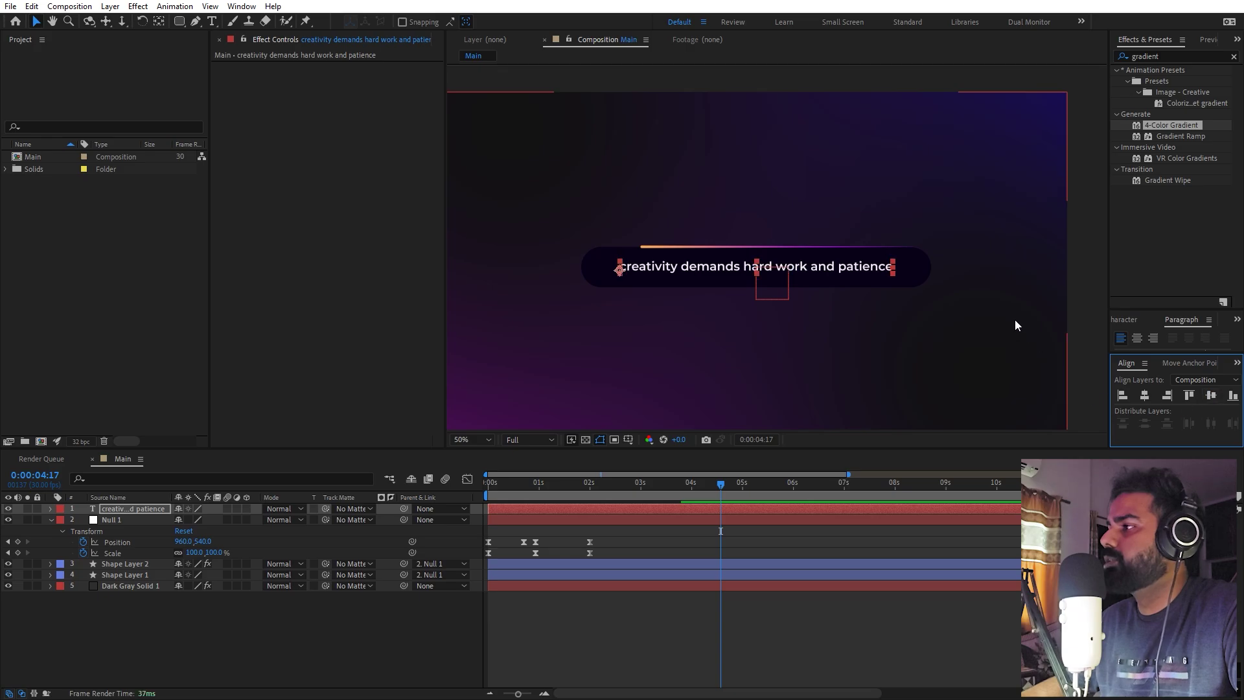
Center the text layer's anchor point, scale the text to 116.6%, and realign it to the composition's center
left_click(160, 22)
key("ctrl+alt+Home")
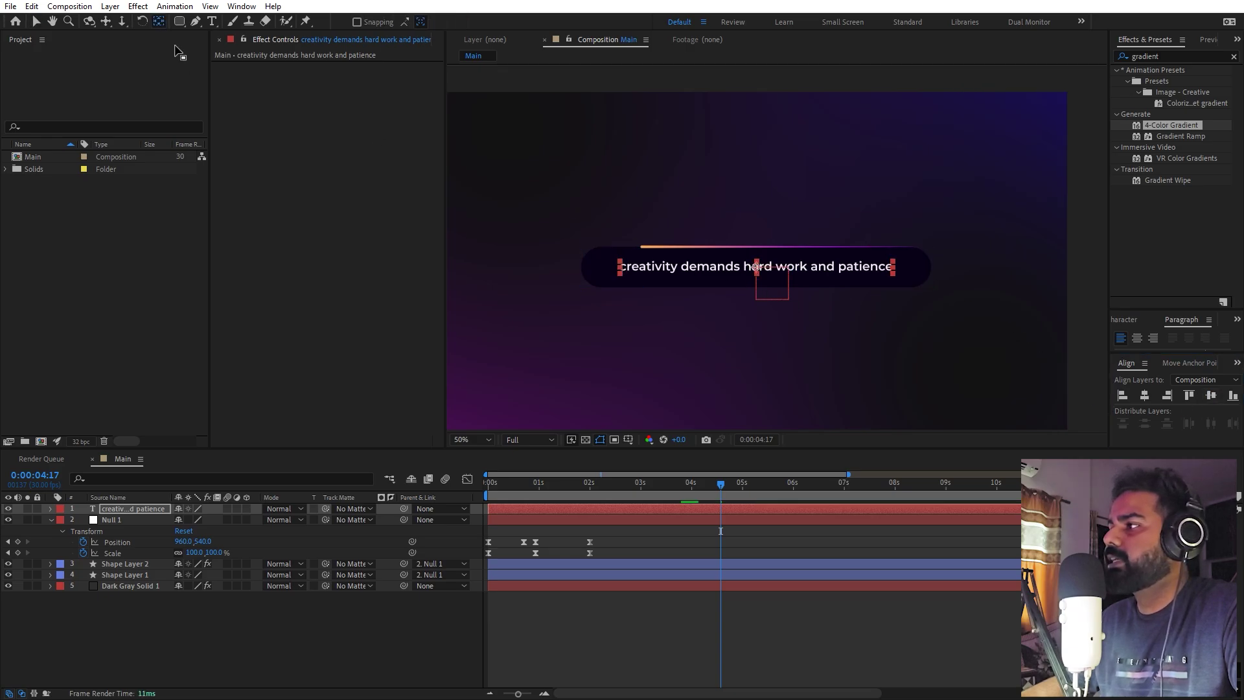
key("s")
left_click_drag(194, 520, 274, 520)
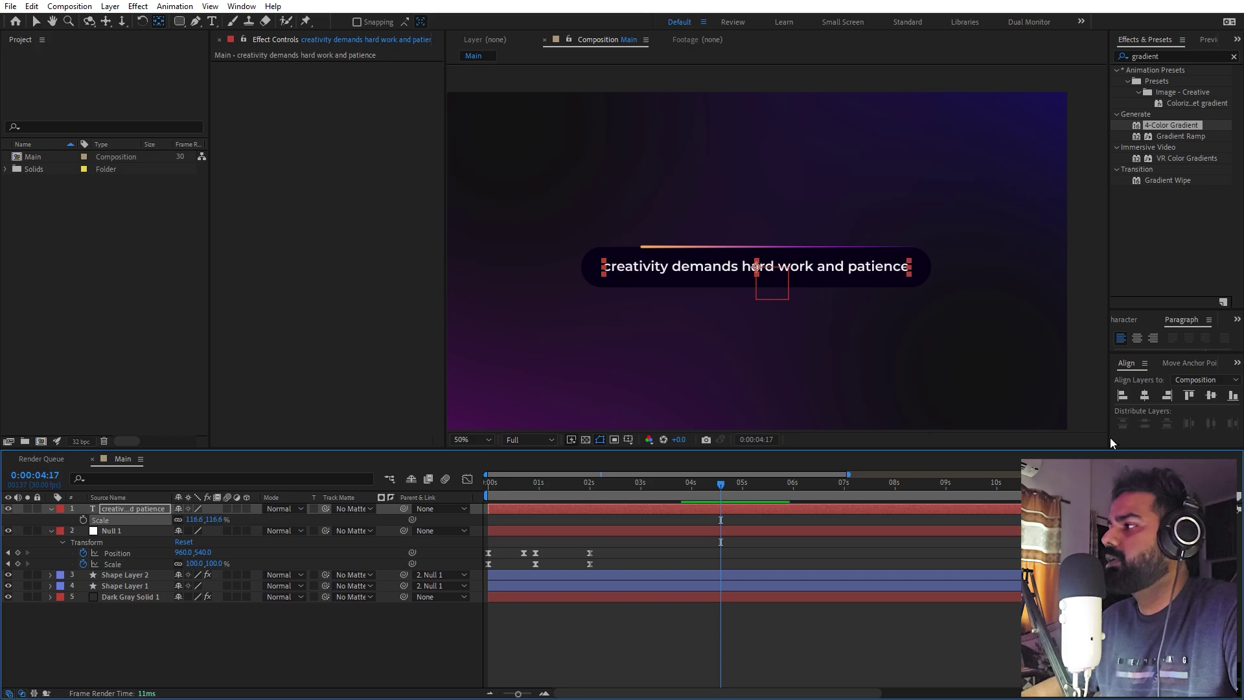
left_click(1144, 396)
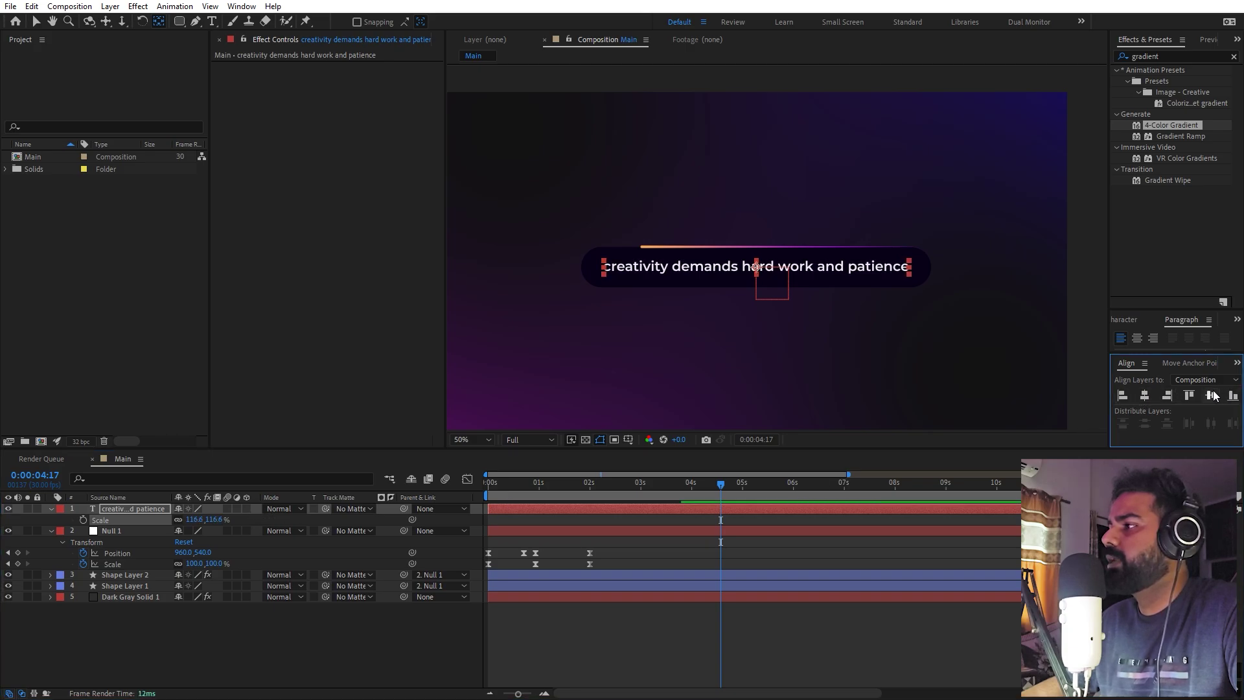
left_click(942, 634)
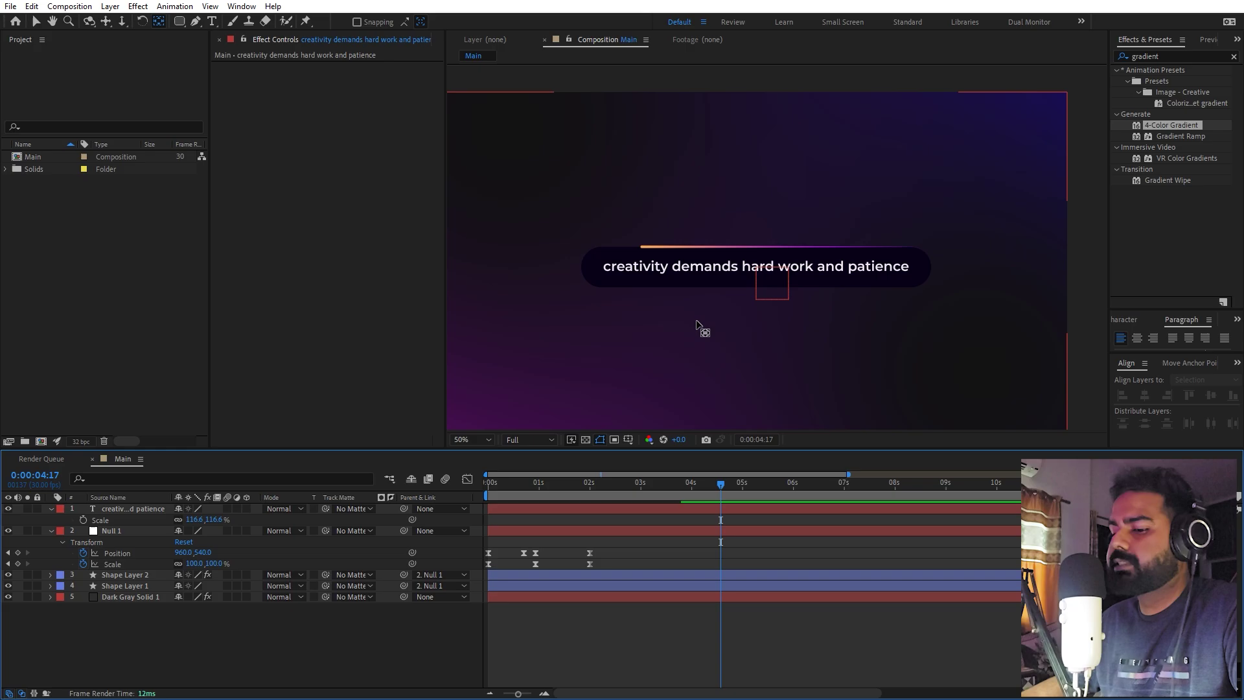
Parent the text layer to Null 1 with the playhead at 0:00:05:19, after the null's moves
left_click_drag(667, 488, 774, 491)
left_click(137, 511)
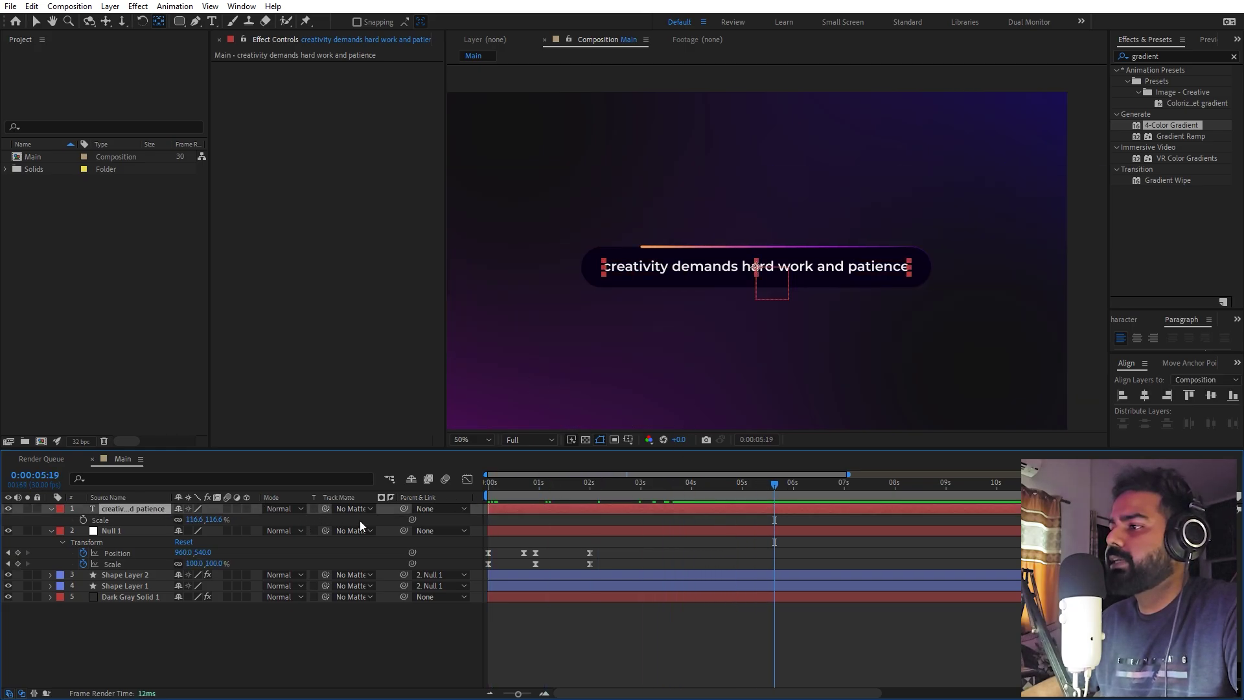
left_click_drag(403, 509, 116, 534)
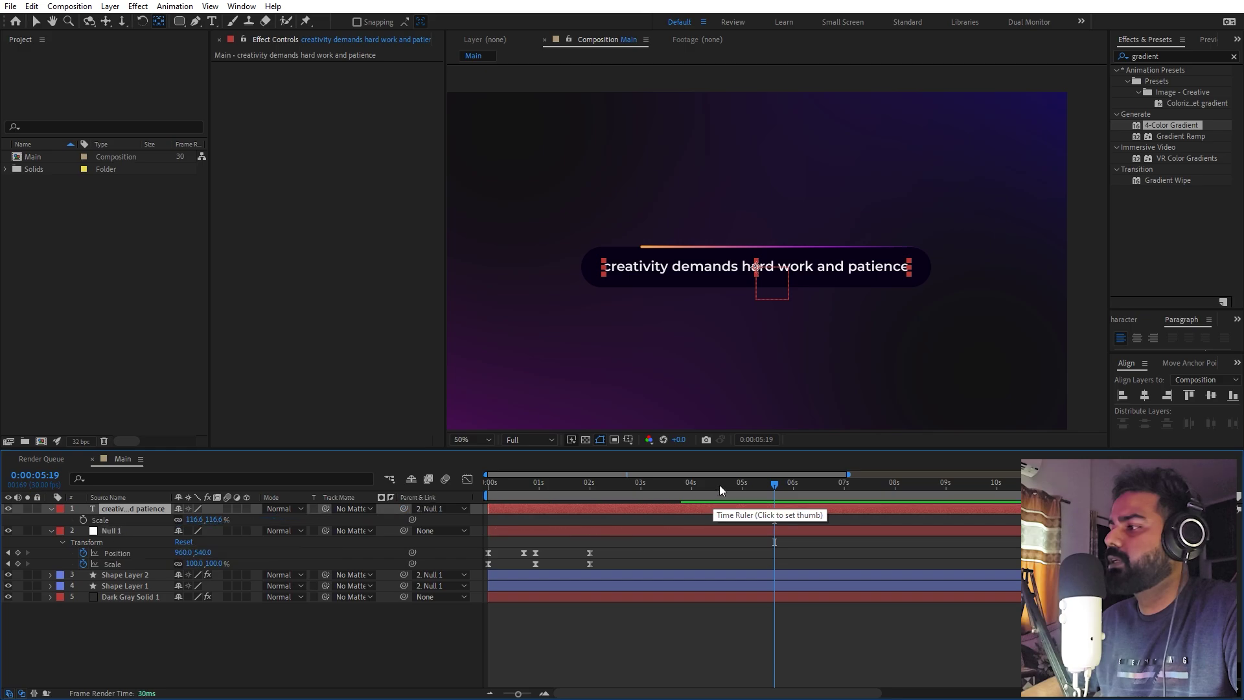
Find the Blinking Cursor Typewriter Console preset and apply it to the text layer at 0:00:00:00
left_click_drag(718, 489, 357, 509)
left_click_drag(558, 476, 568, 478)
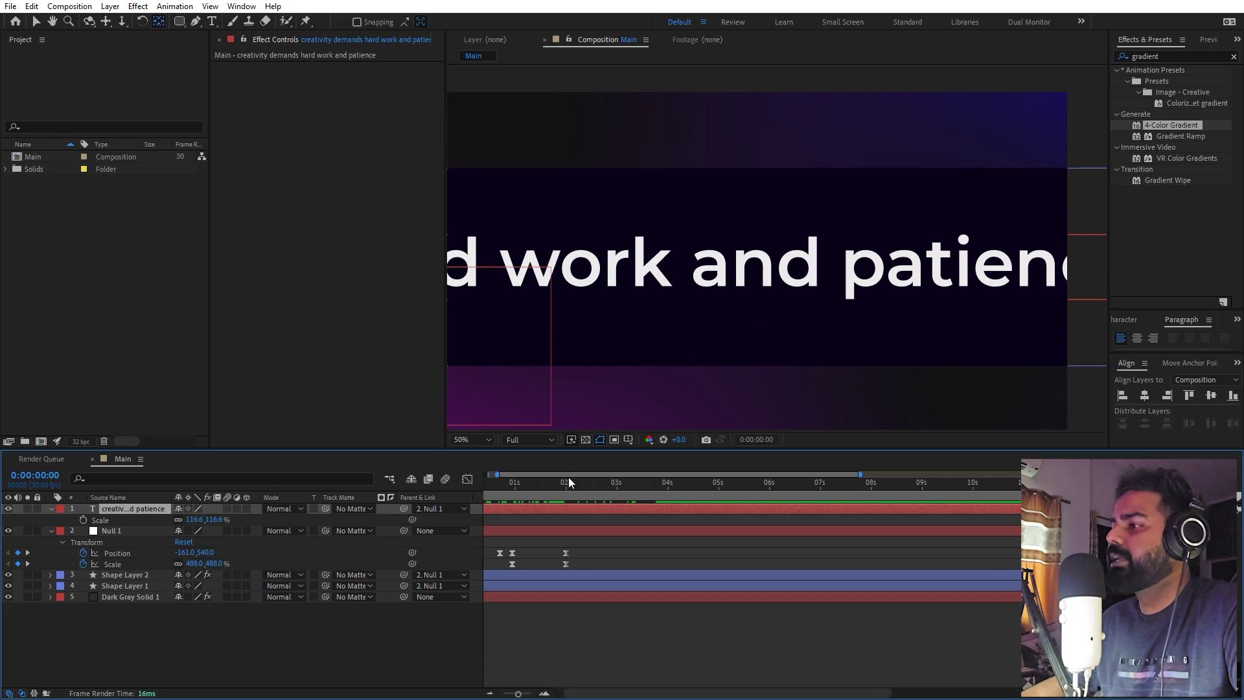
scroll(551, 486, "left", 1)
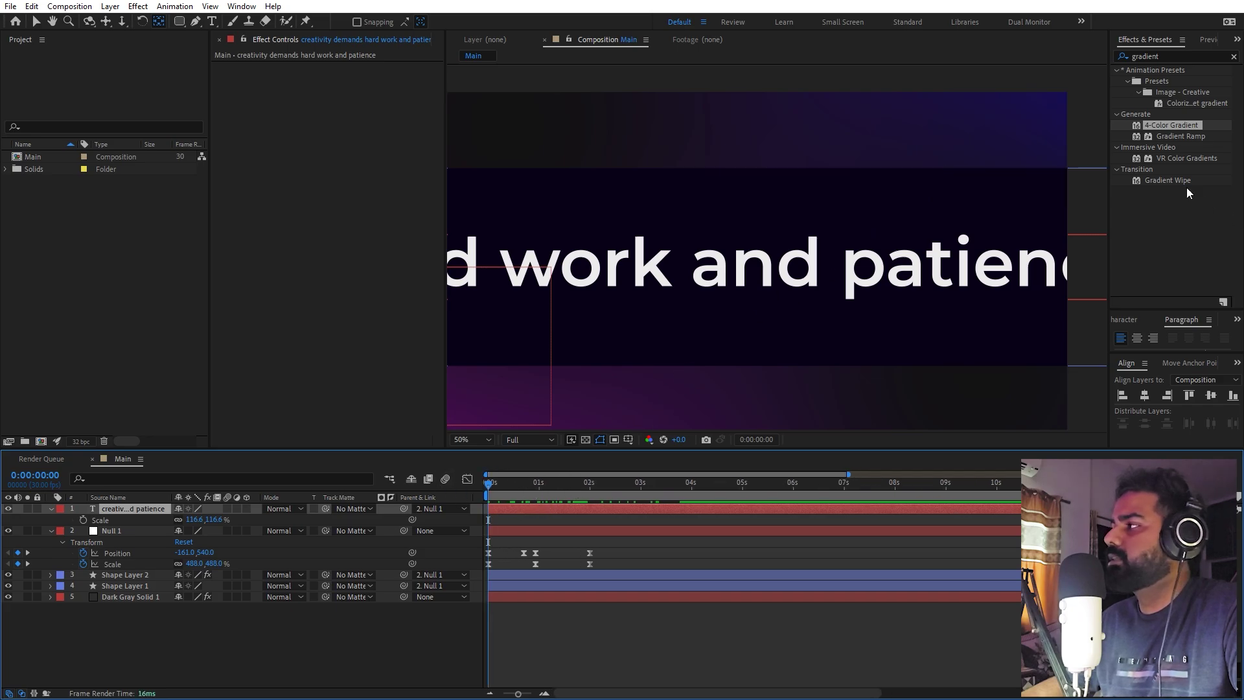
left_click(1233, 57)
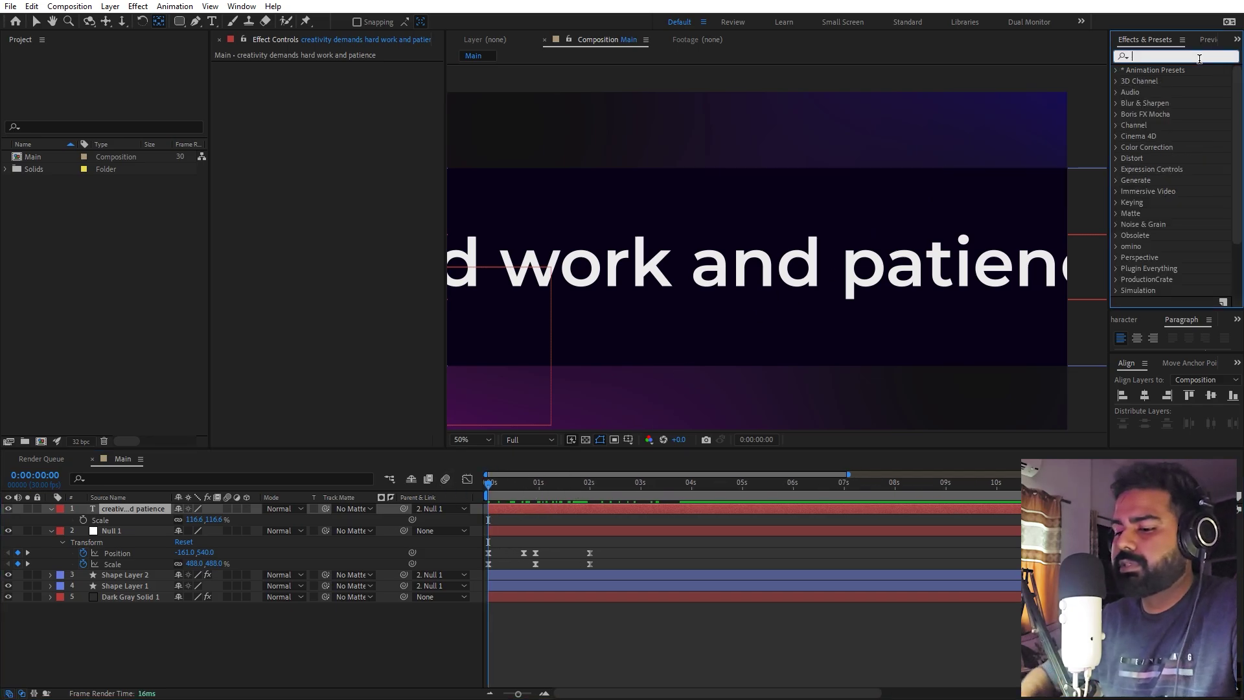
type("type")
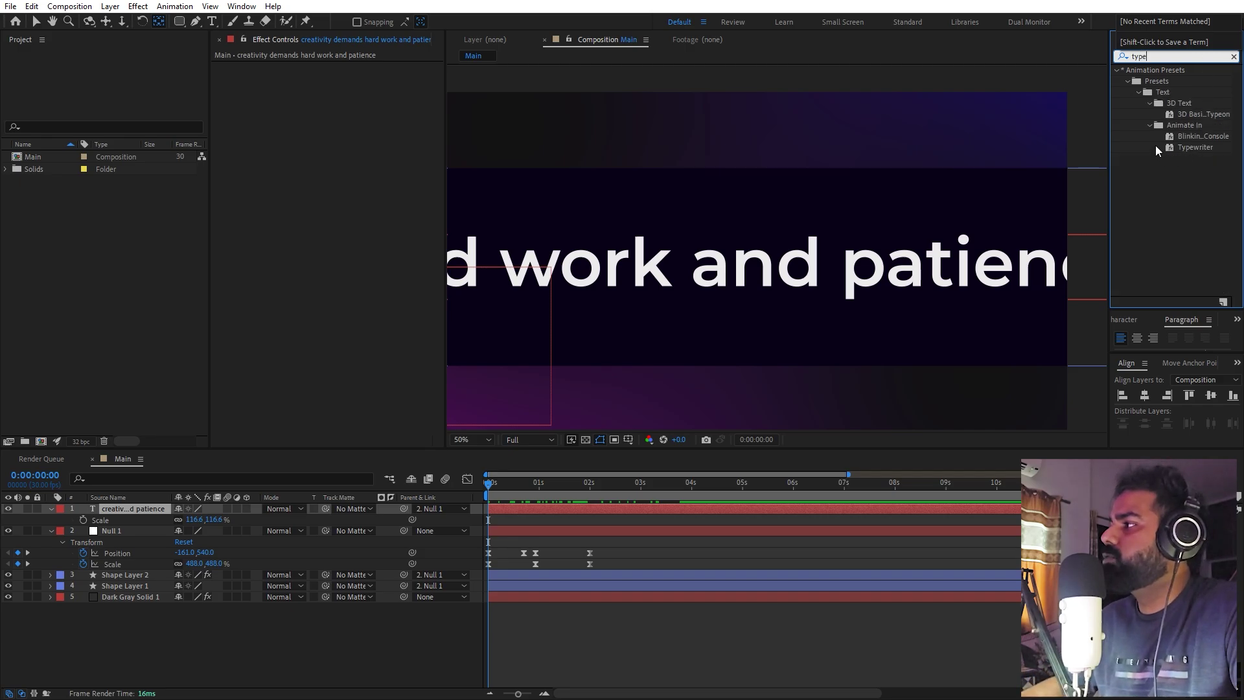
left_click_drag(1109, 126, 1074, 127)
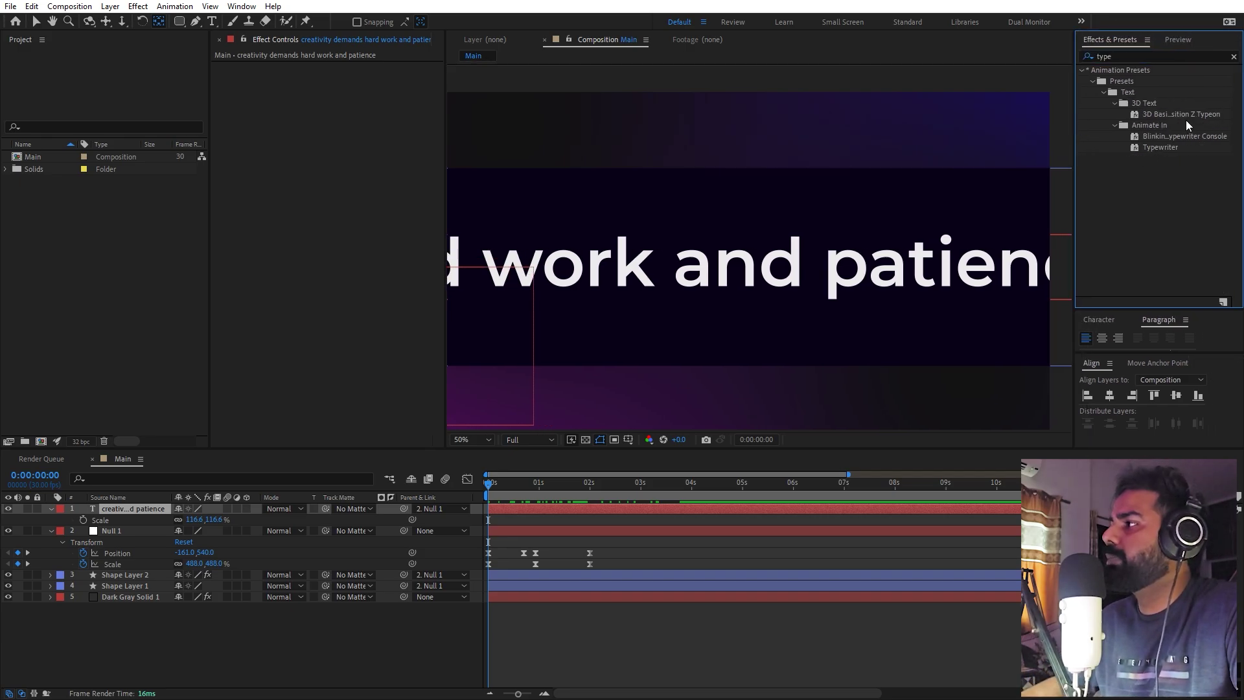
left_click(1173, 150)
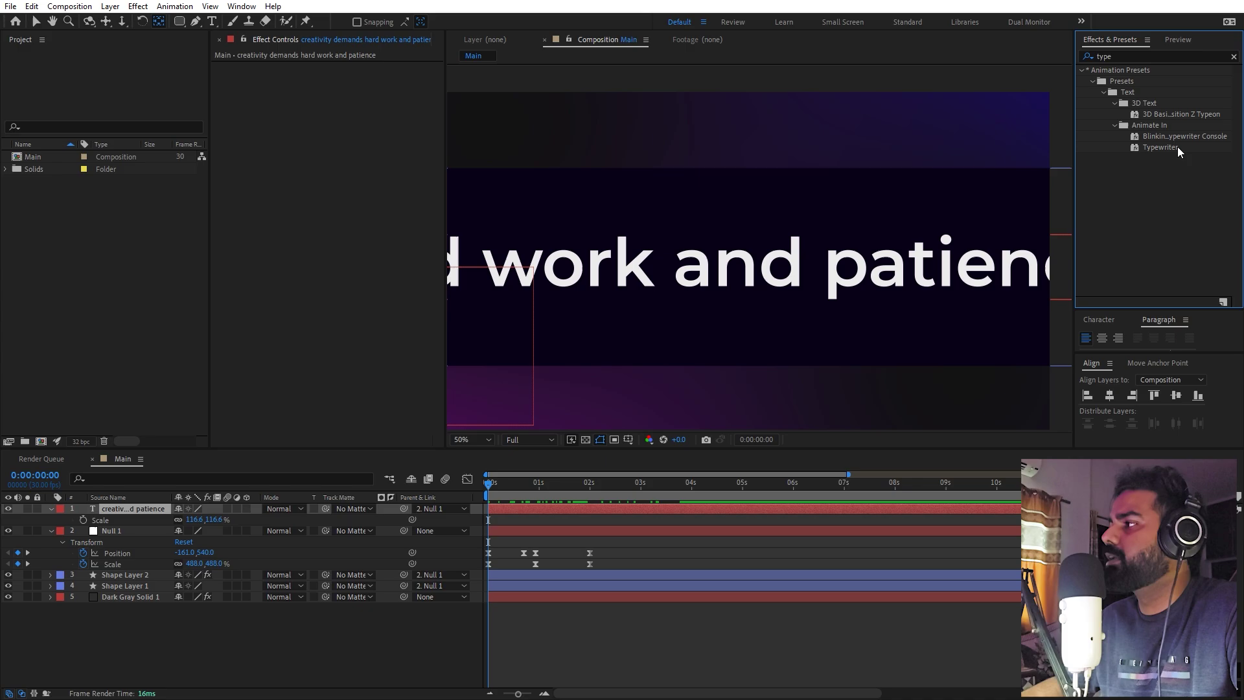
left_click_drag(1166, 135, 108, 520)
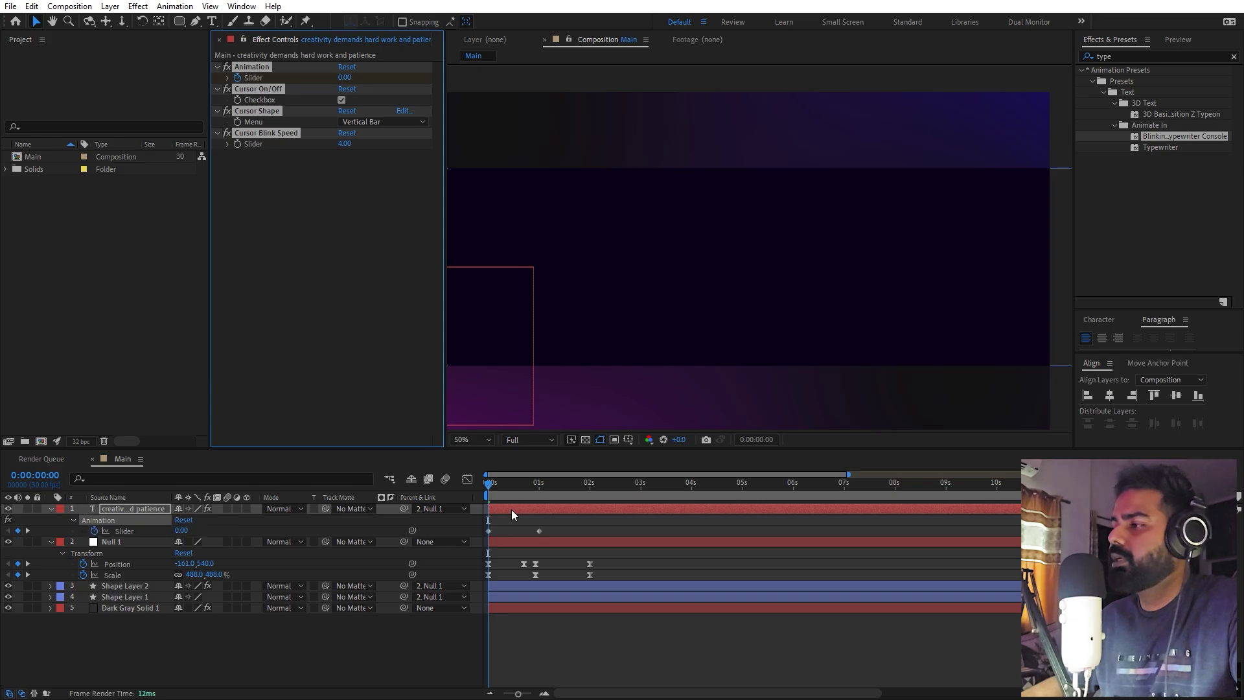
Shift the text layer to start at about 0:00:00:29 and preview the typing animation from 0:00:00:27
left_click_drag(504, 492, 575, 515)
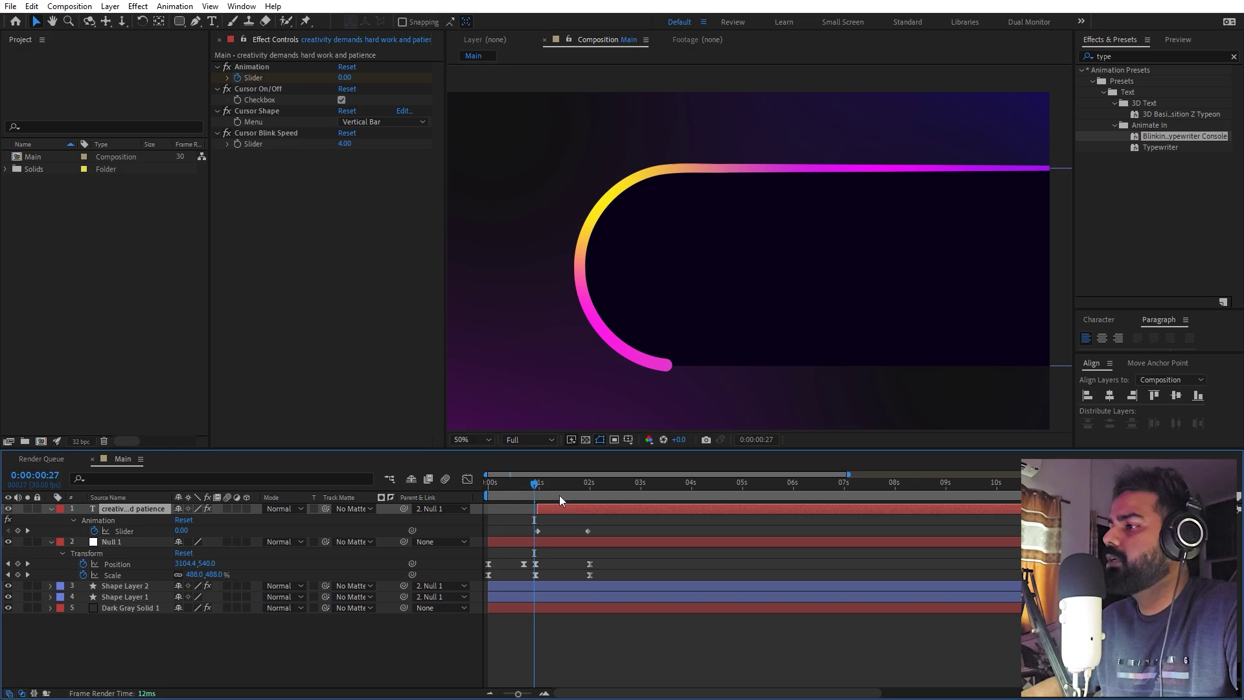
key("space")
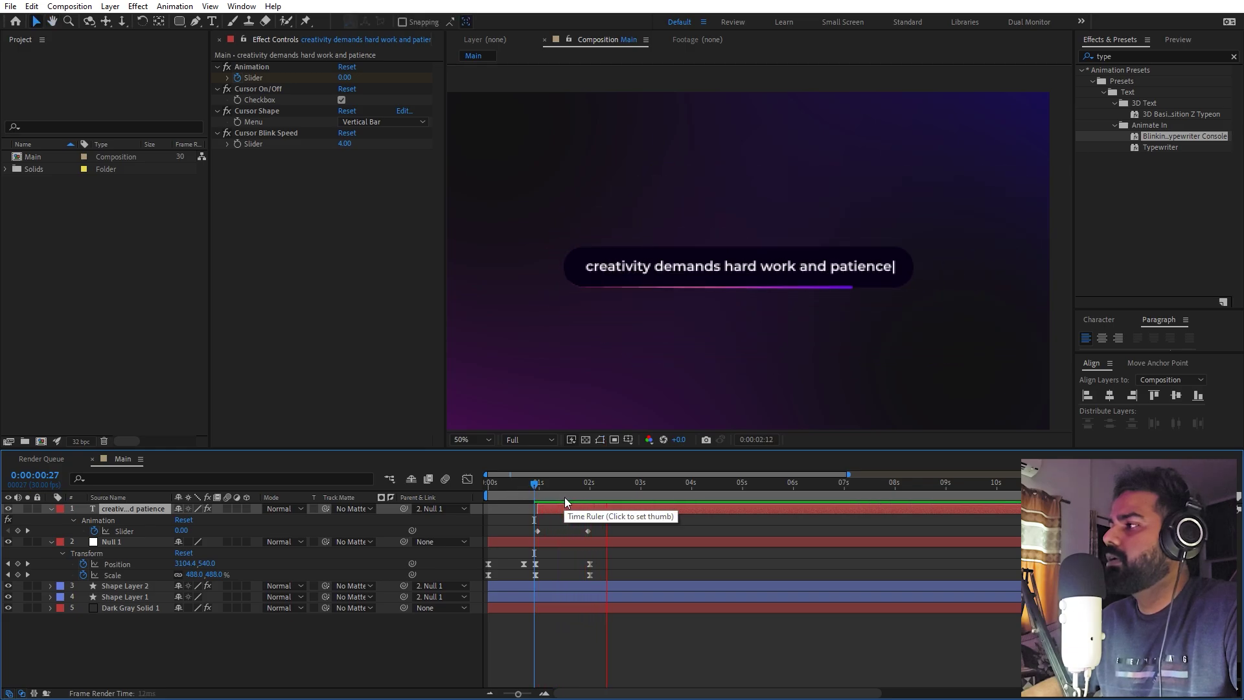
Move the playhead to 0:00:01:20 and add a new adjustment layer above the text layer
mouse_move(565, 496)
left_mouse_down()
mouse_move(593, 492)
mouse_move(534, 497)
mouse_move(573, 498)
left_mouse_up()
left_click(174, 368)
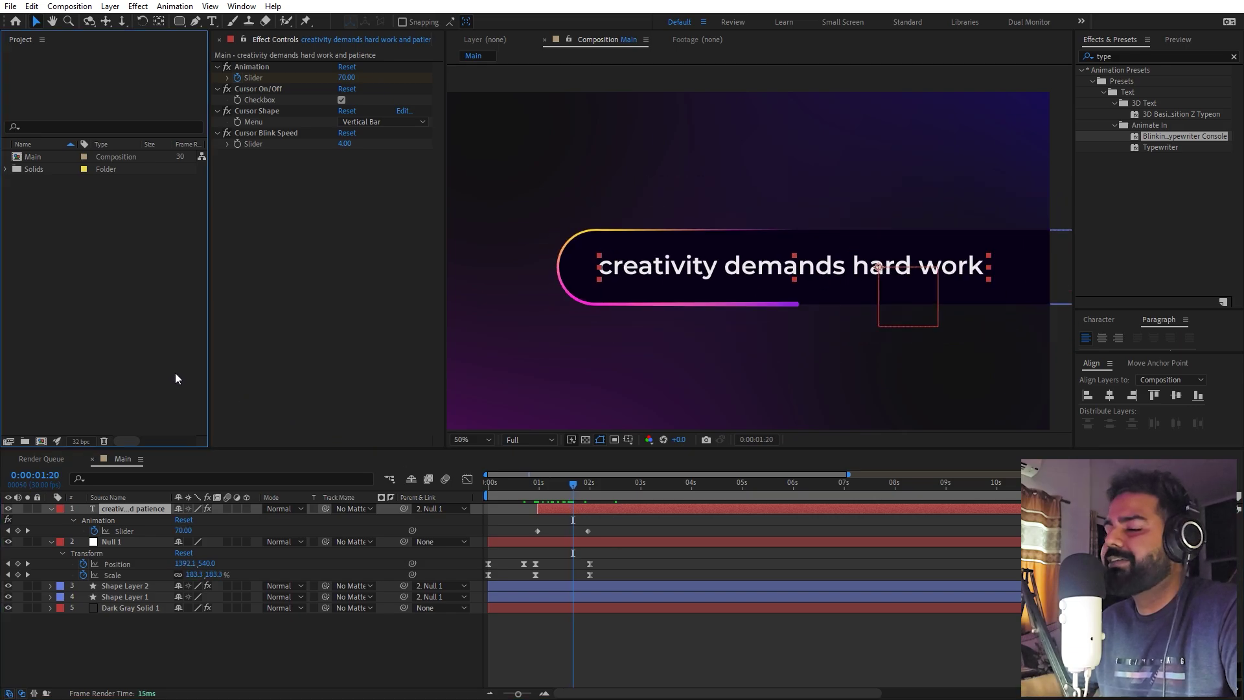
right_click(256, 678)
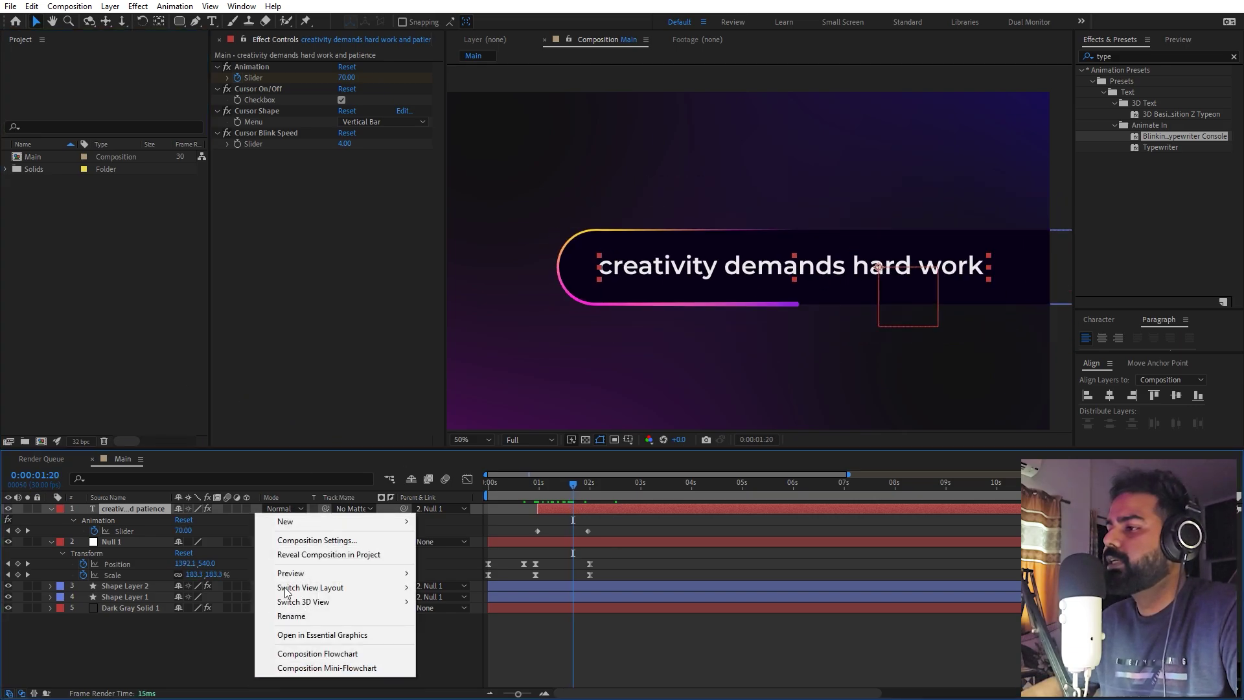
mouse_move(307, 523)
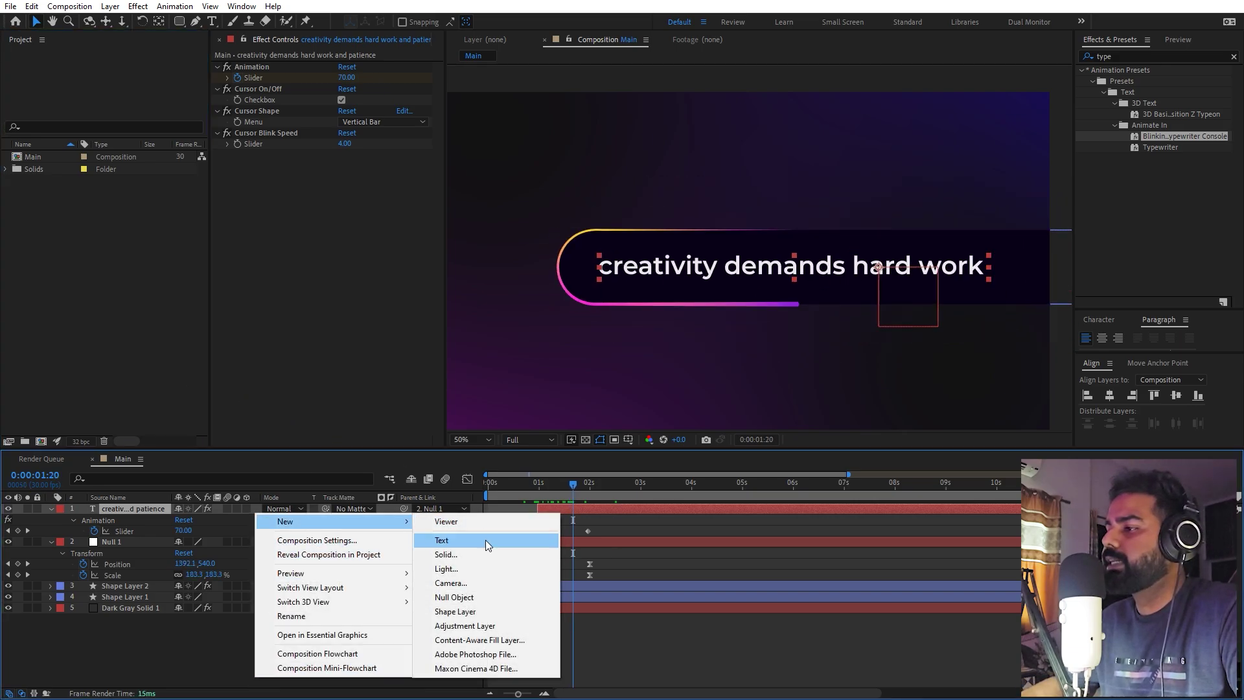
left_click(465, 625)
Find the CC Light Rays effect, apply it to the adjustment layer, and move its center to about 504, 540
key("ctrl+5")
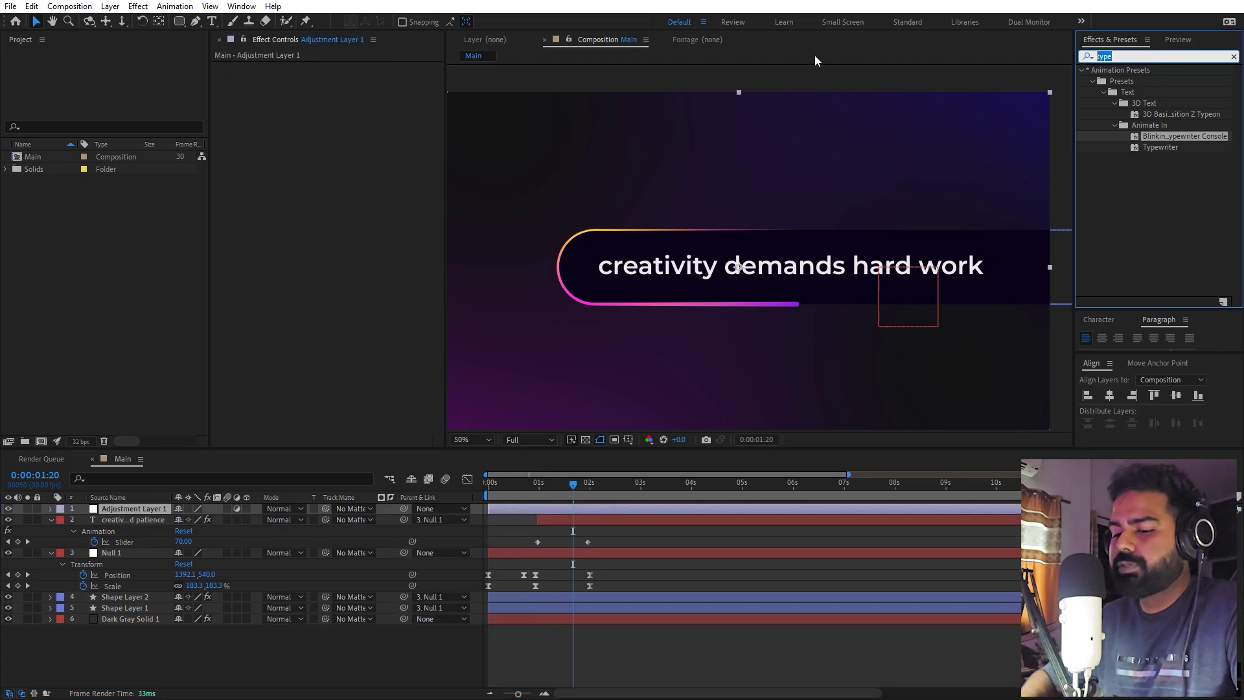
type("cc light")
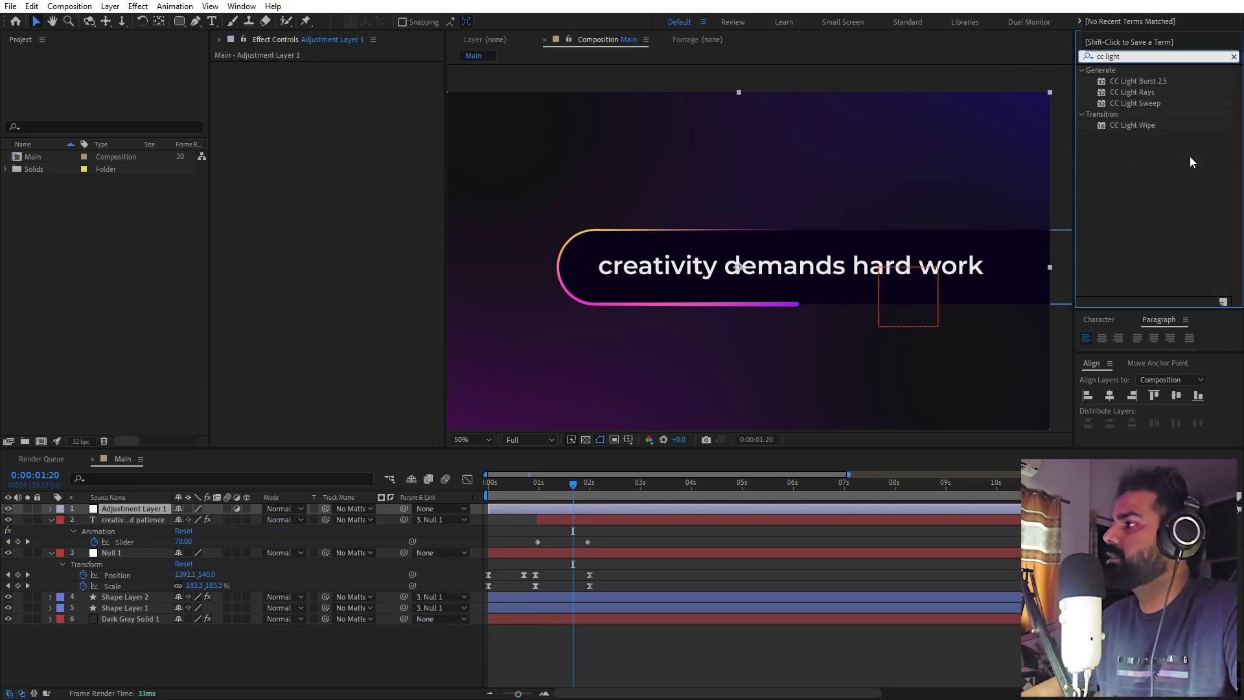
left_click_drag(1132, 92, 136, 512)
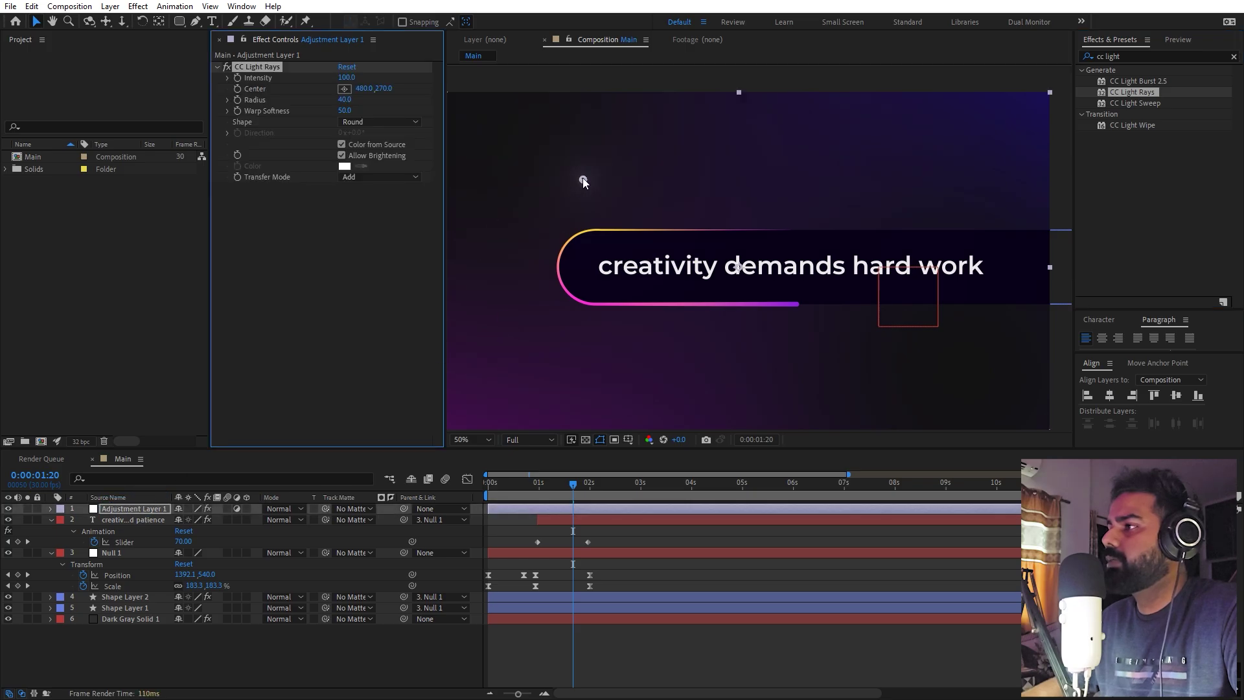
left_click_drag(581, 179, 591, 268)
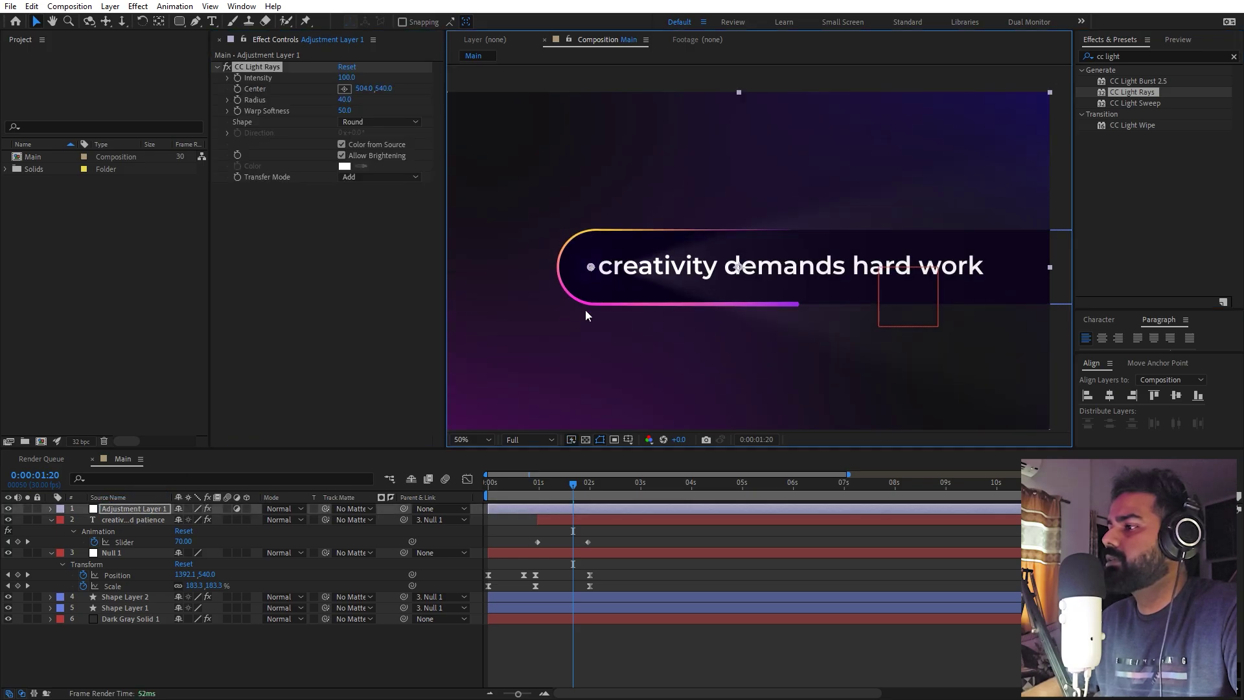
scroll(568, 422, "up", 1)
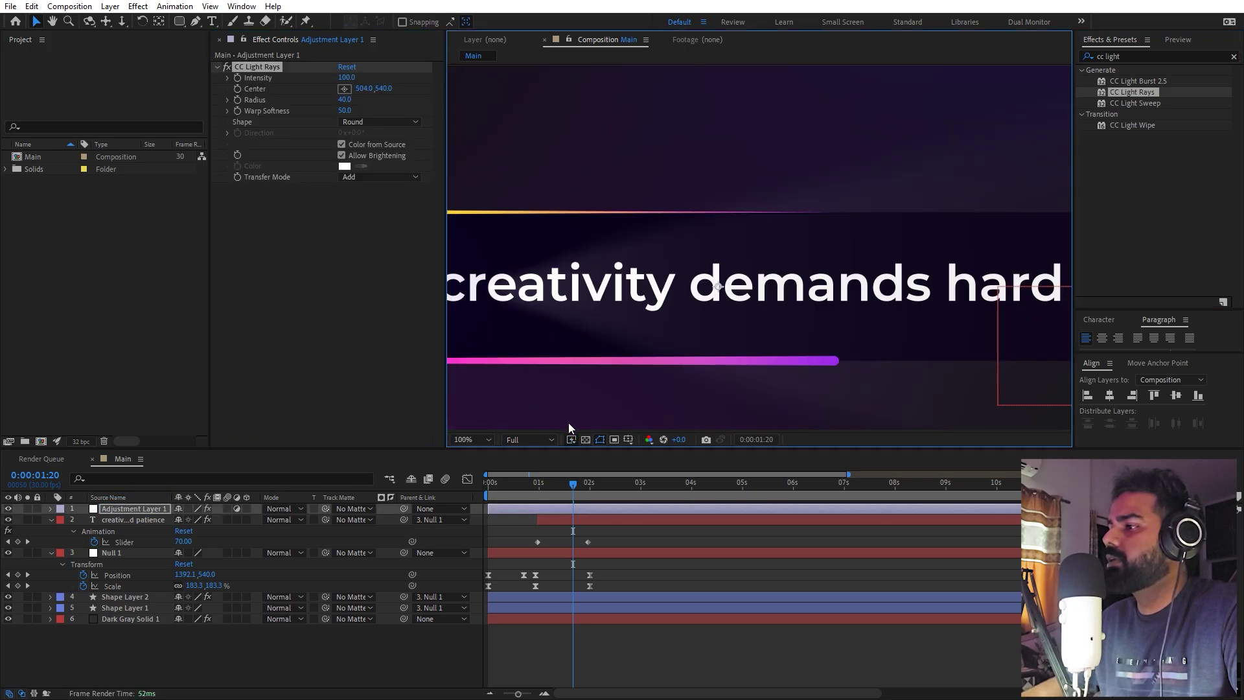
Enable keyframing for the light rays' Intensity and Center, reveal both keyframes, and move them to 0:00:00:28
left_click(237, 79)
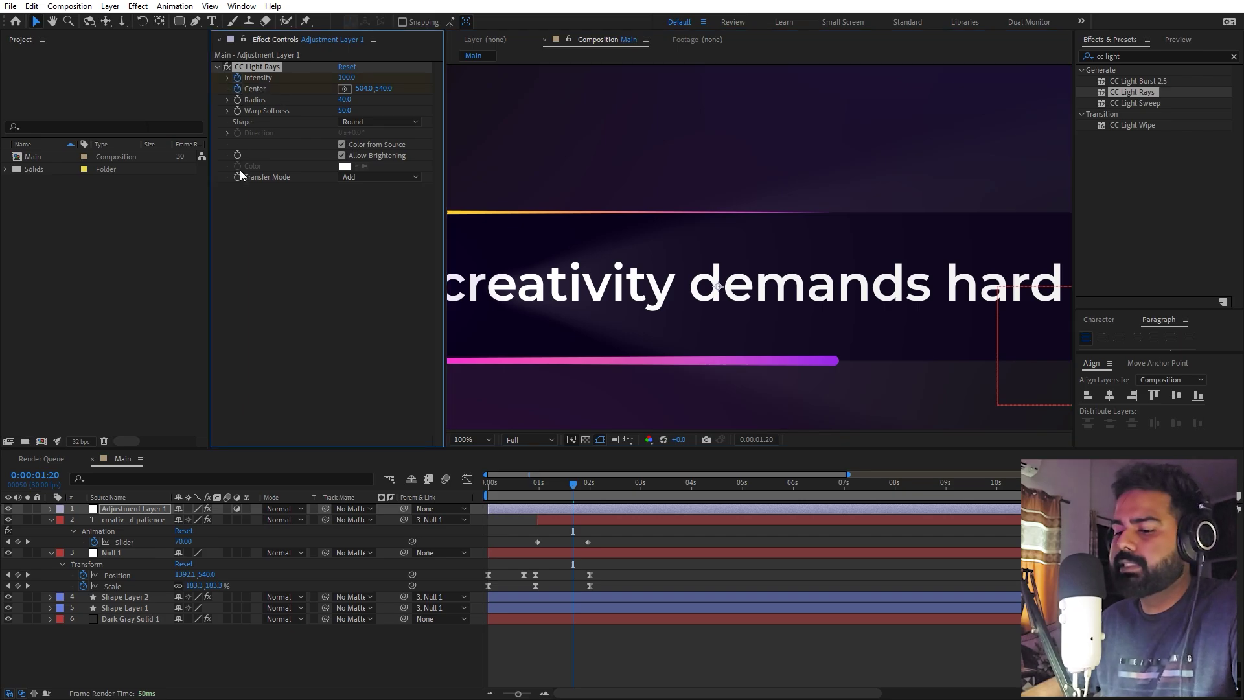
key("u")
left_click_drag(573, 497, 568, 540)
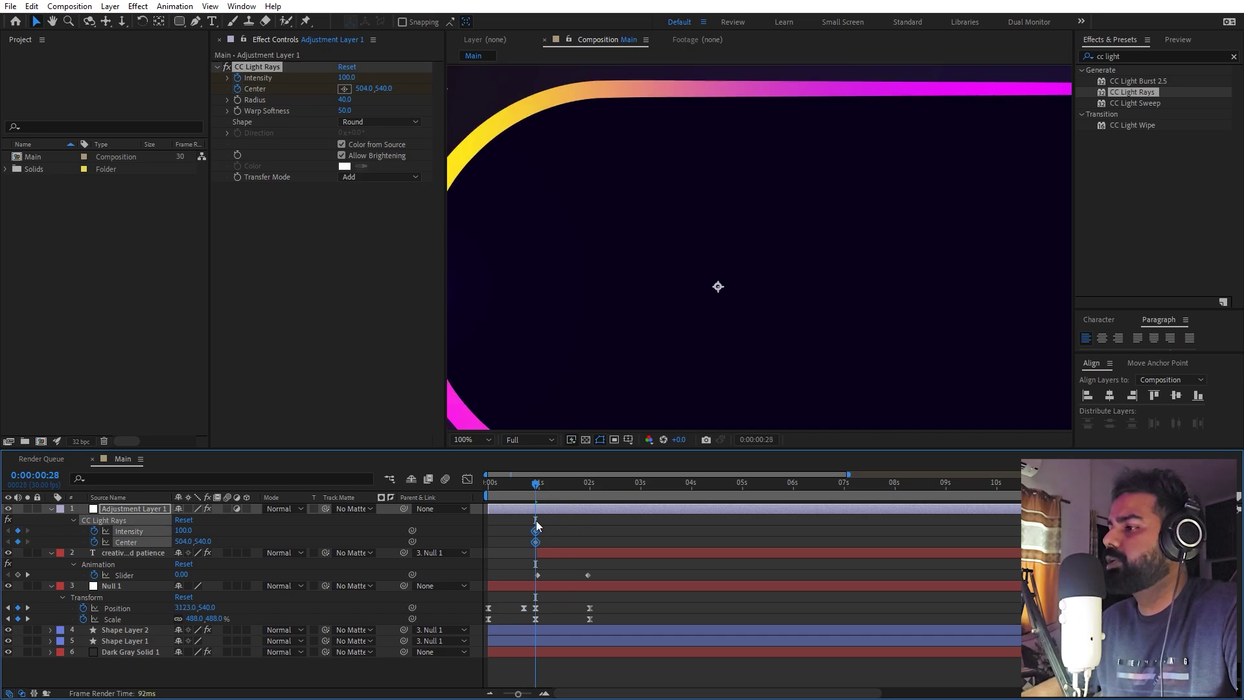
Keyframe the rays' Center at about 712, 545 ahead of the text, then move that keyframe onto the first one at 0:00:00:28
left_click_drag(536, 487, 549, 491)
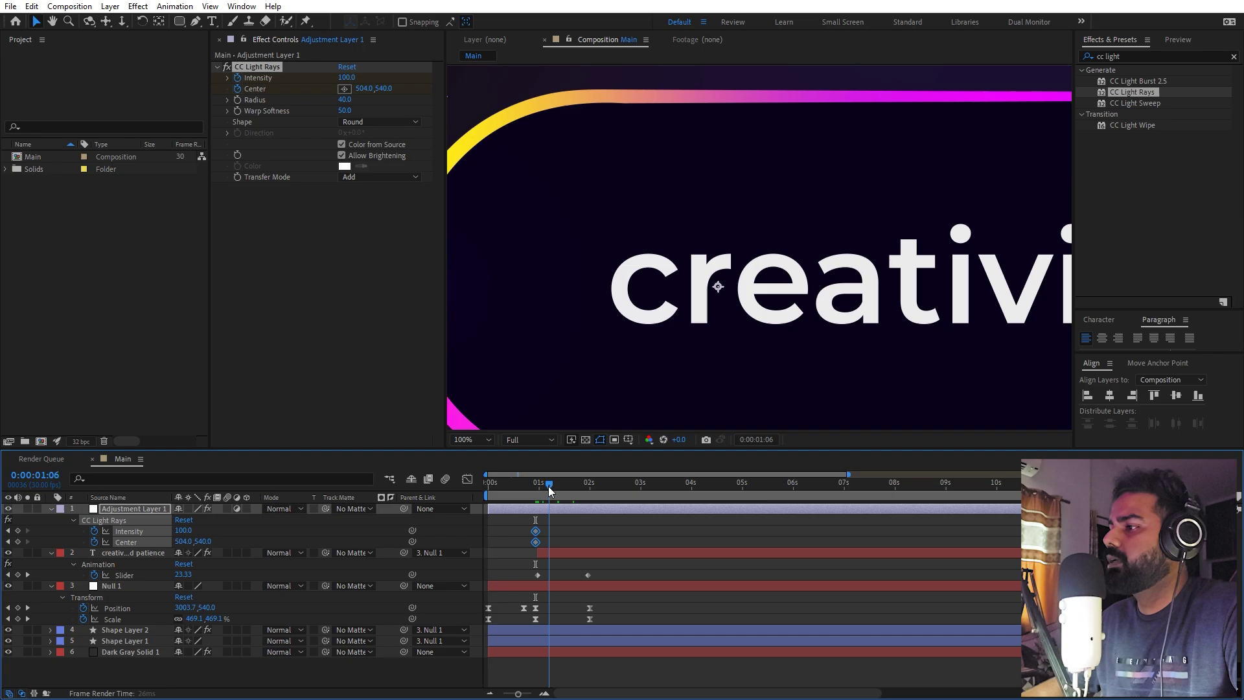
left_click(634, 518)
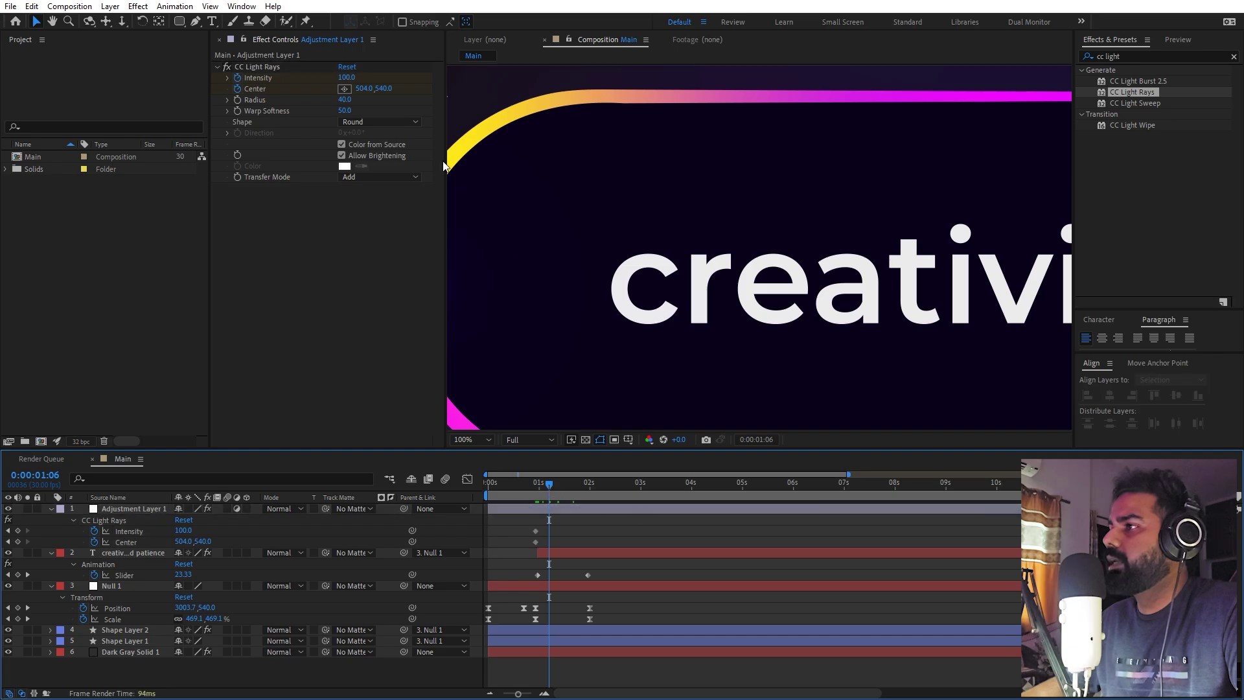
left_click(344, 88)
left_click(345, 89)
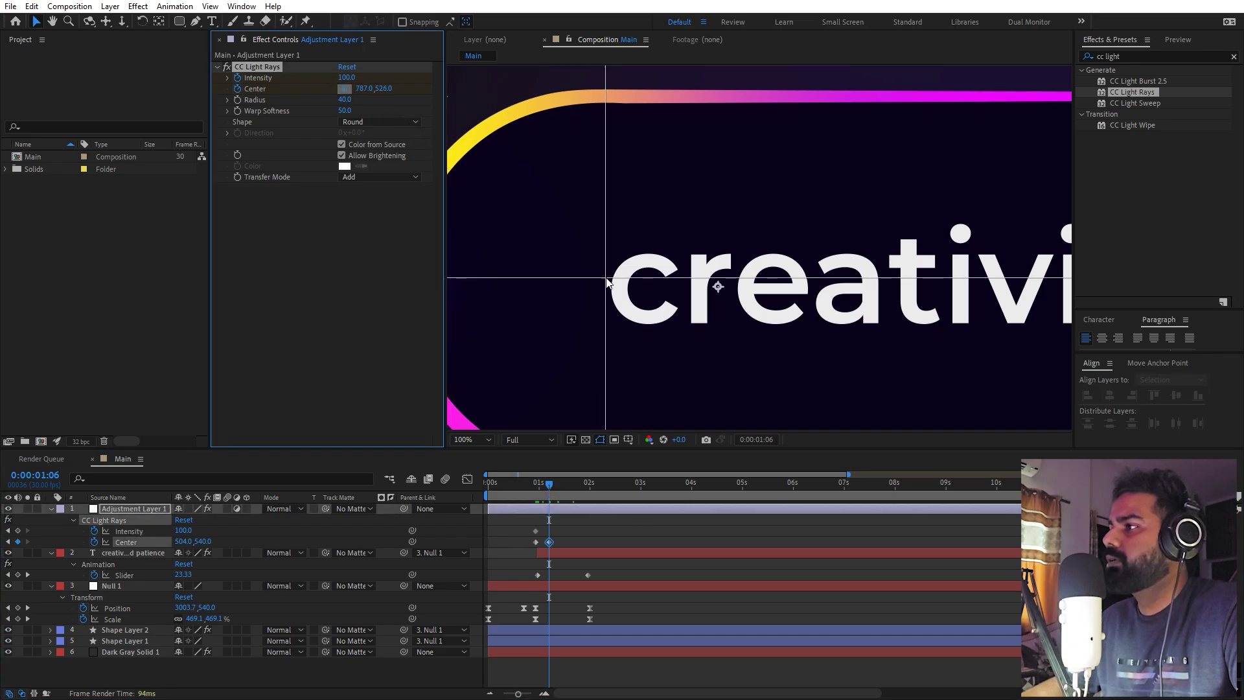
left_click(557, 289)
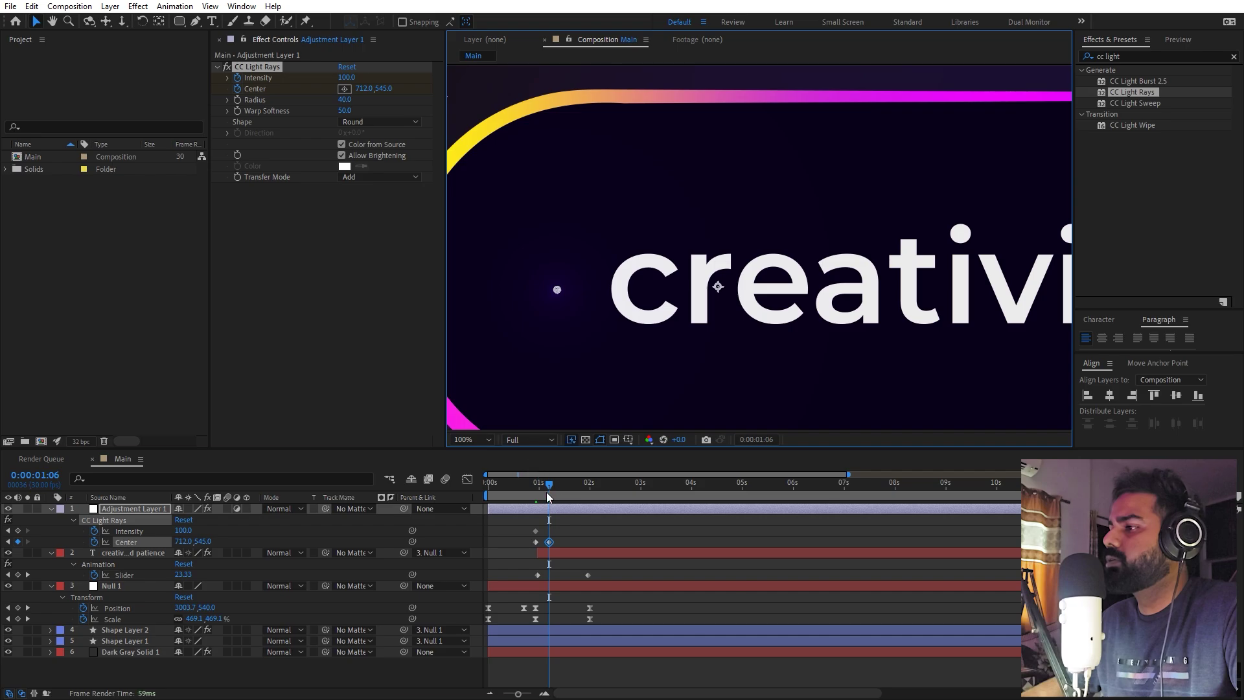
left_click_drag(546, 491, 532, 495)
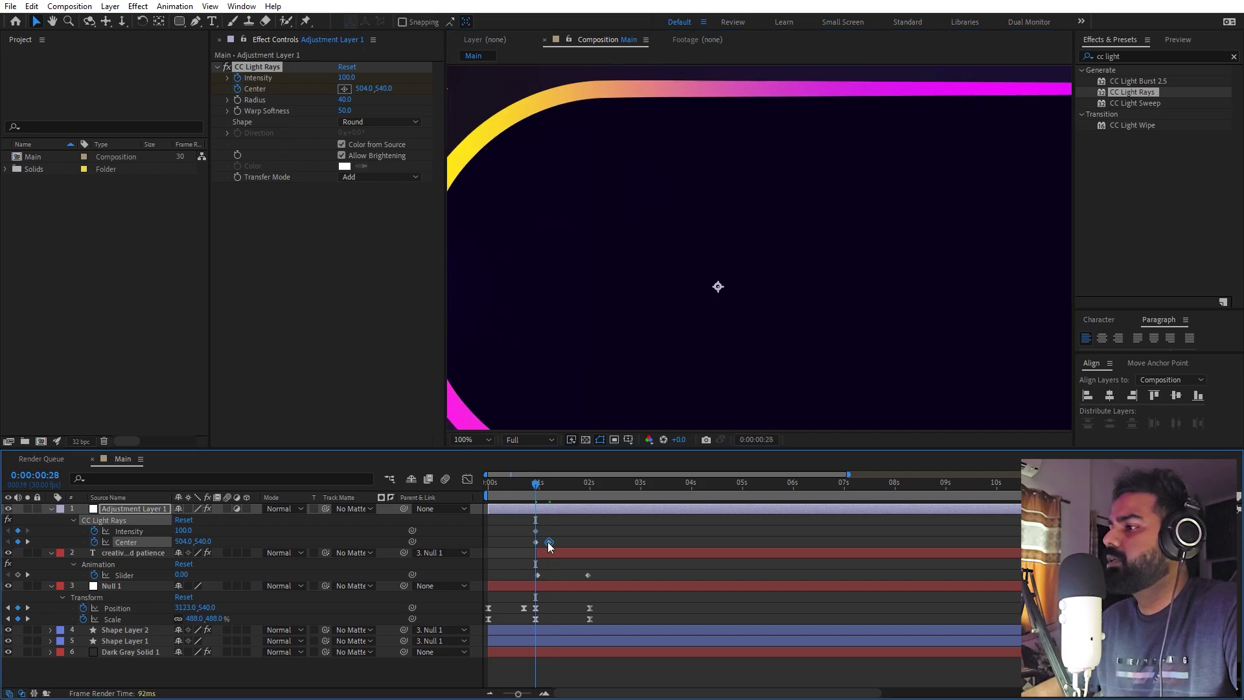
left_click_drag(548, 543, 532, 543)
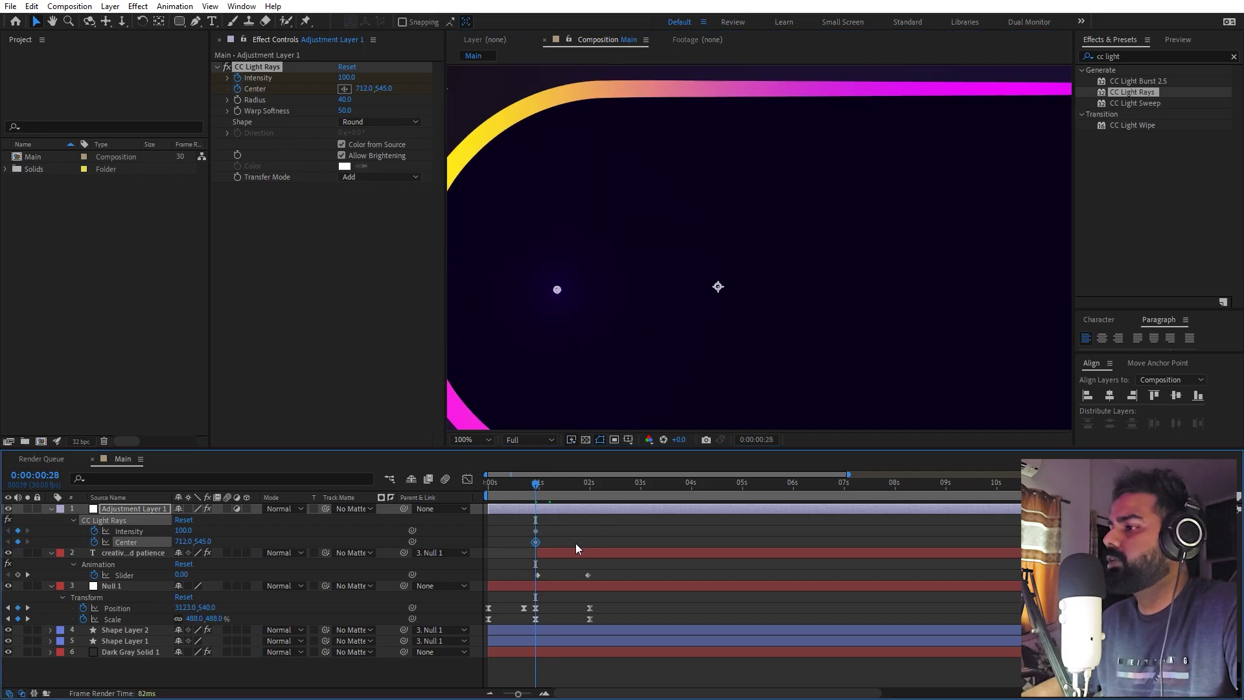
Keyframe the rays' Center to follow the typing: about 1285, 545 at 0:00:01:03, 1481, 545 at 0:00:01:07, and 1492, 545 at 0:00:01:11
left_click_drag(533, 478, 541, 481)
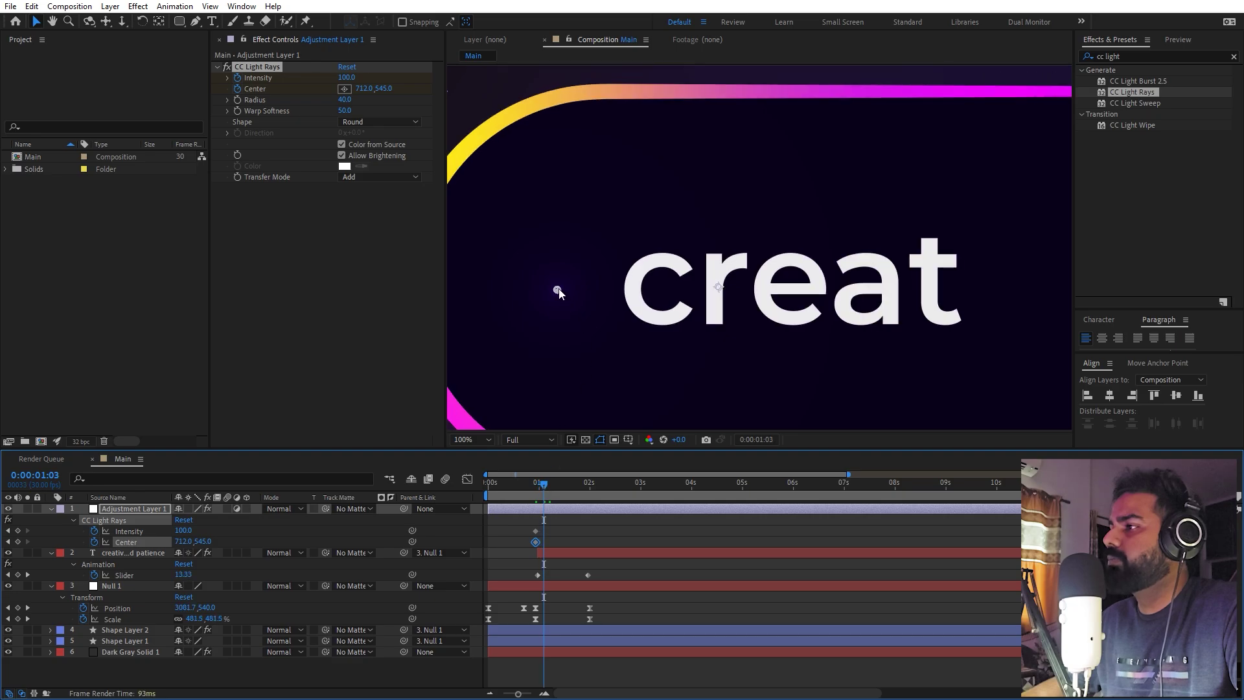
left_click_drag(557, 290, 940, 285)
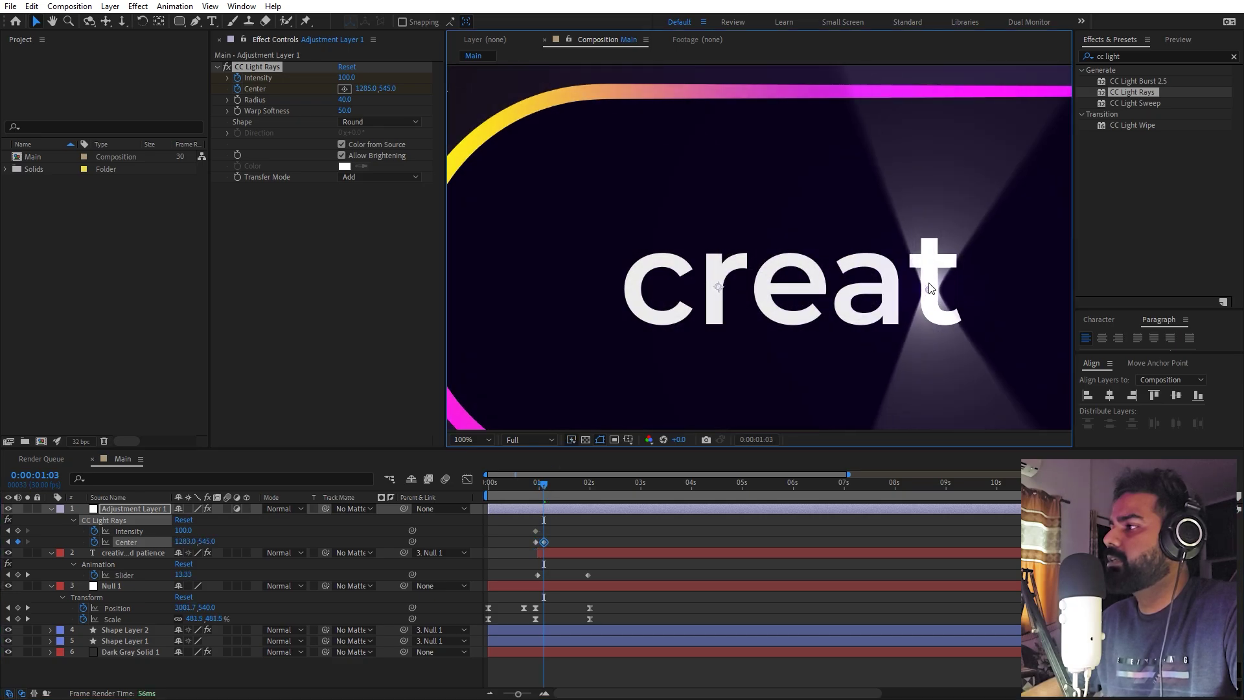
left_click(550, 487)
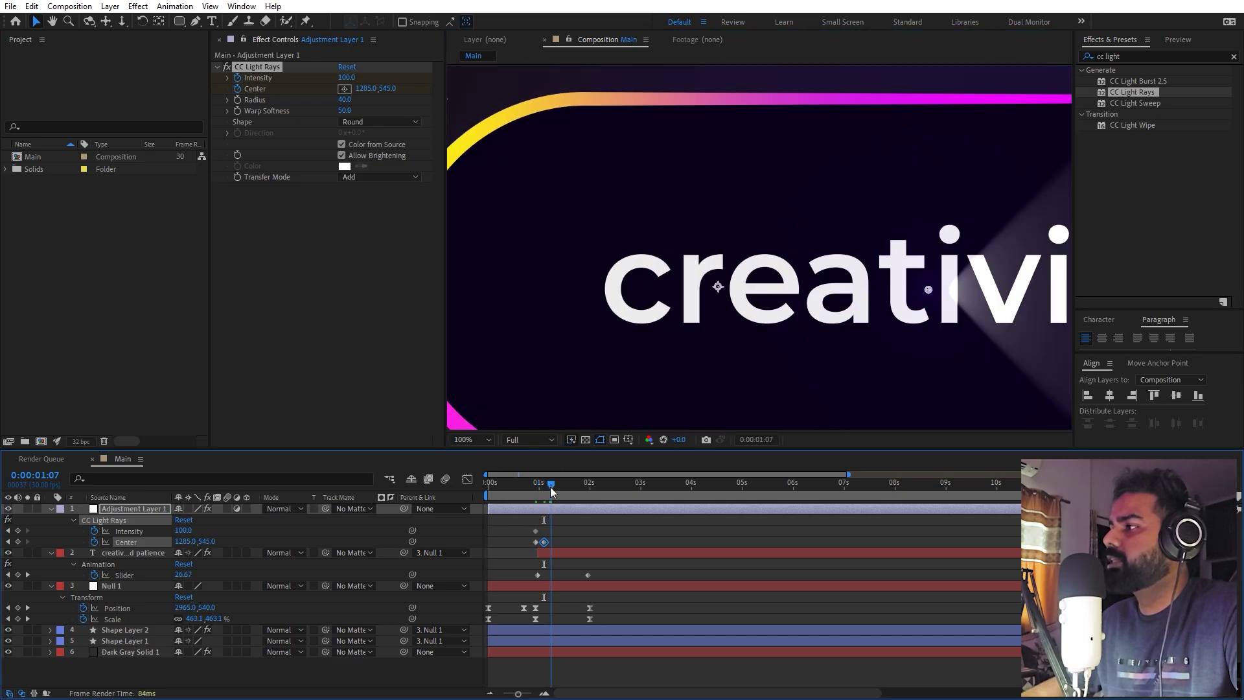
left_click_drag(930, 289, 1055, 296)
left_click_drag(534, 499, 557, 496)
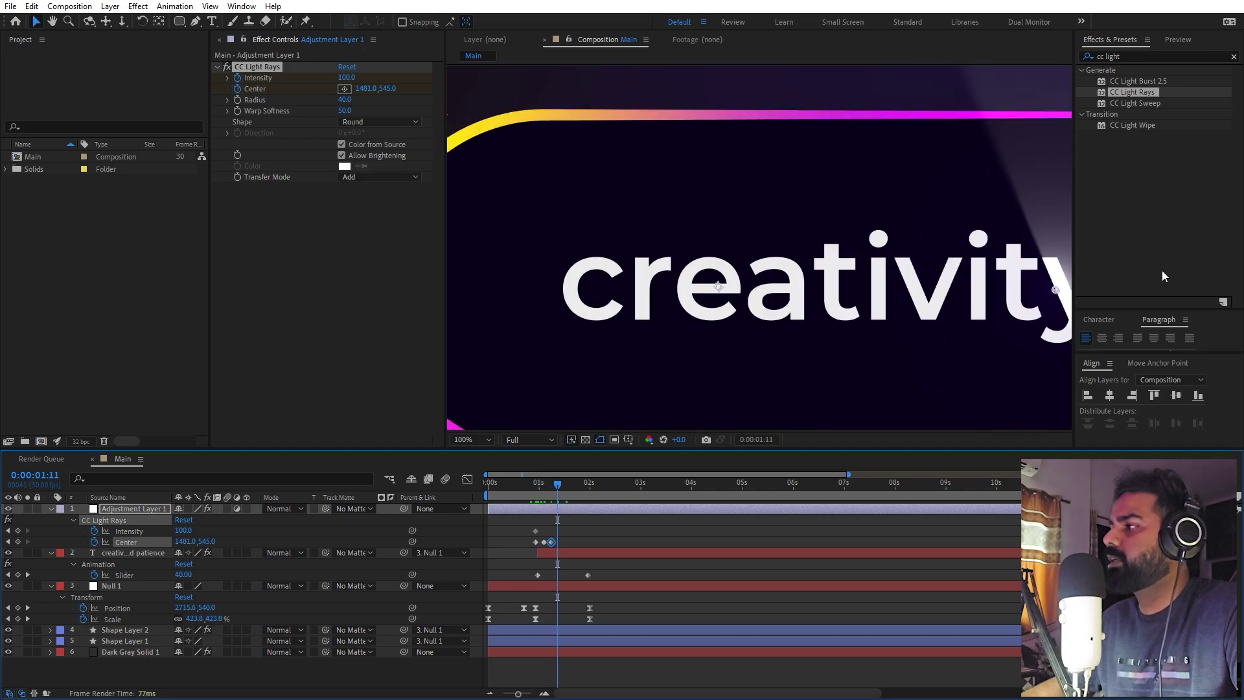
left_click_drag(1058, 289, 1062, 289)
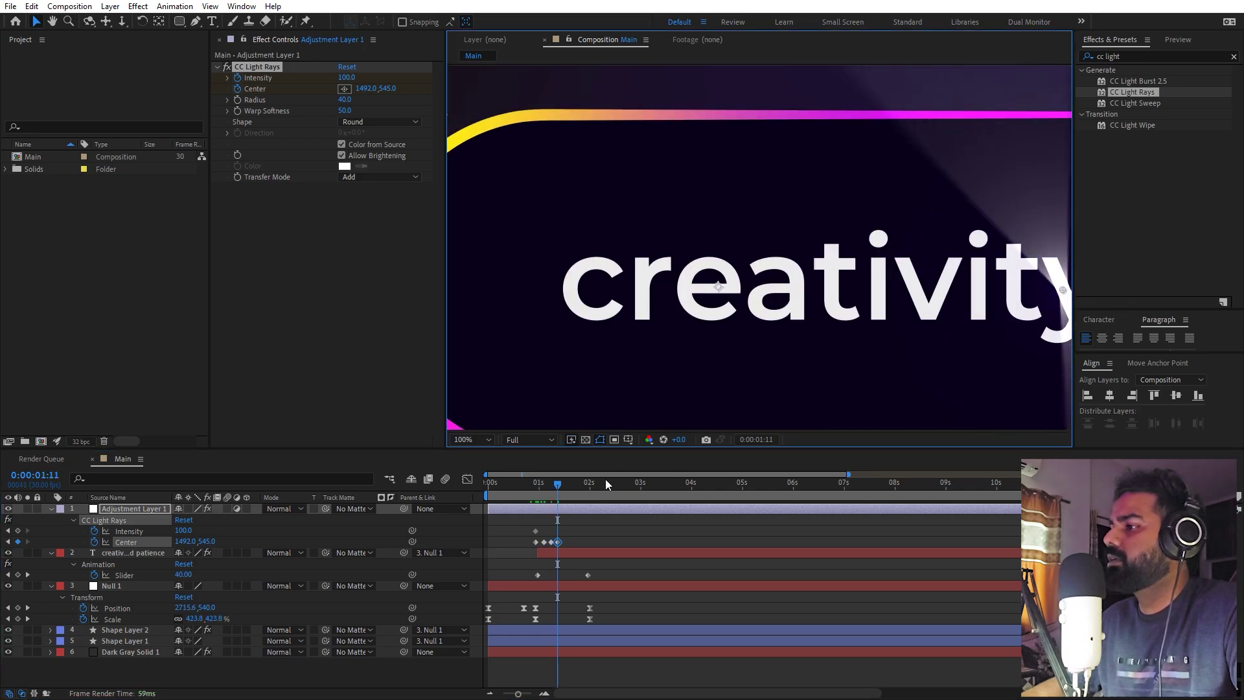
Continue the Center keyframes with about 1502, 545 at 0:00:01:15, 1497, 545 at 0:00:01:19, and 1463, 545 at 0:00:01:24
left_click_drag(558, 485, 564, 485)
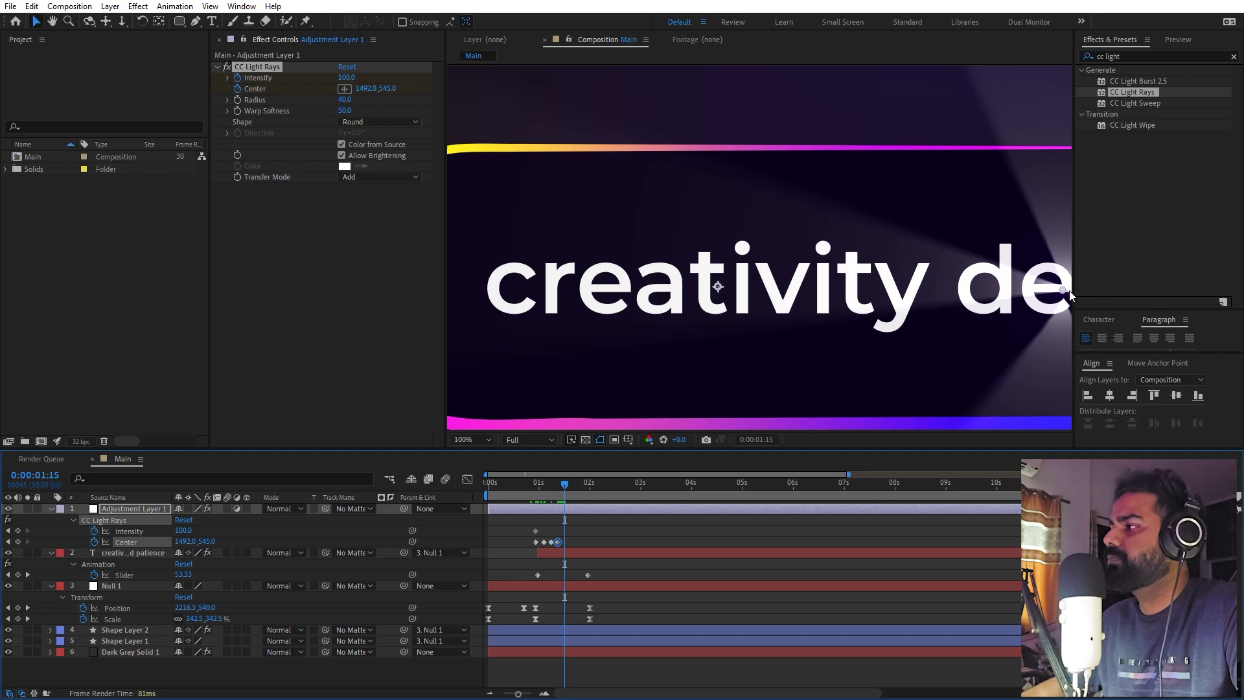
left_click_drag(1064, 293, 1071, 294)
left_click_drag(565, 485, 574, 487)
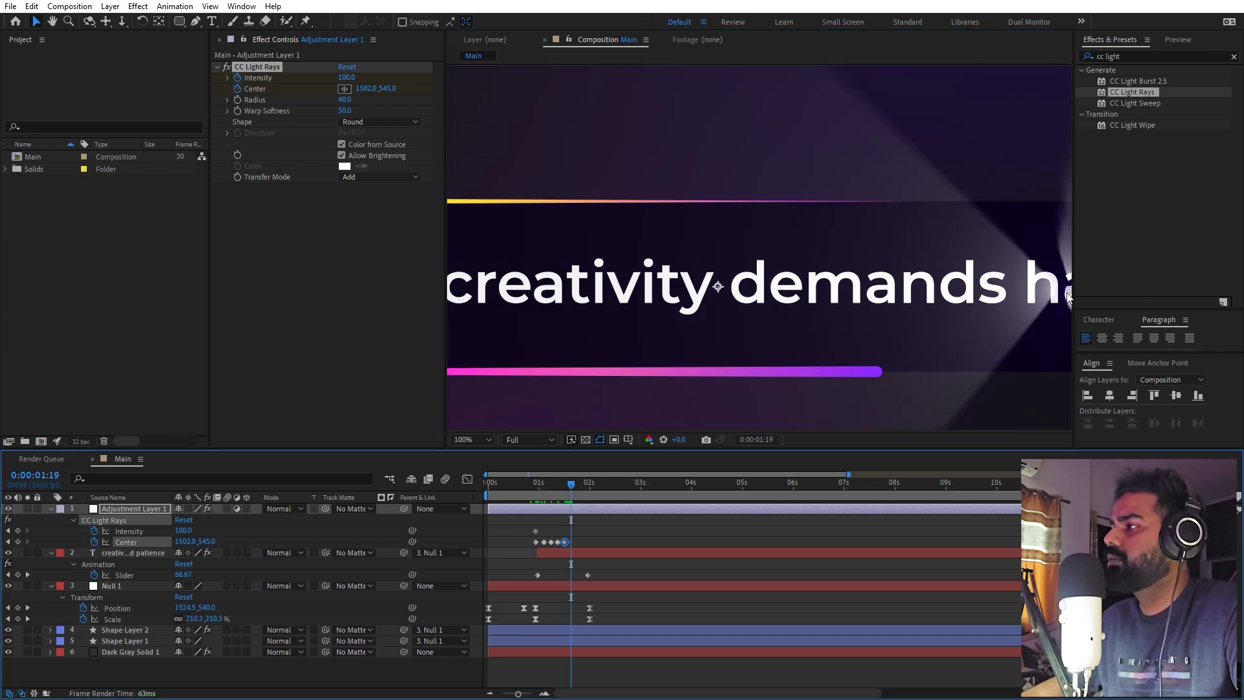
left_click_drag(1068, 297, 1065, 296)
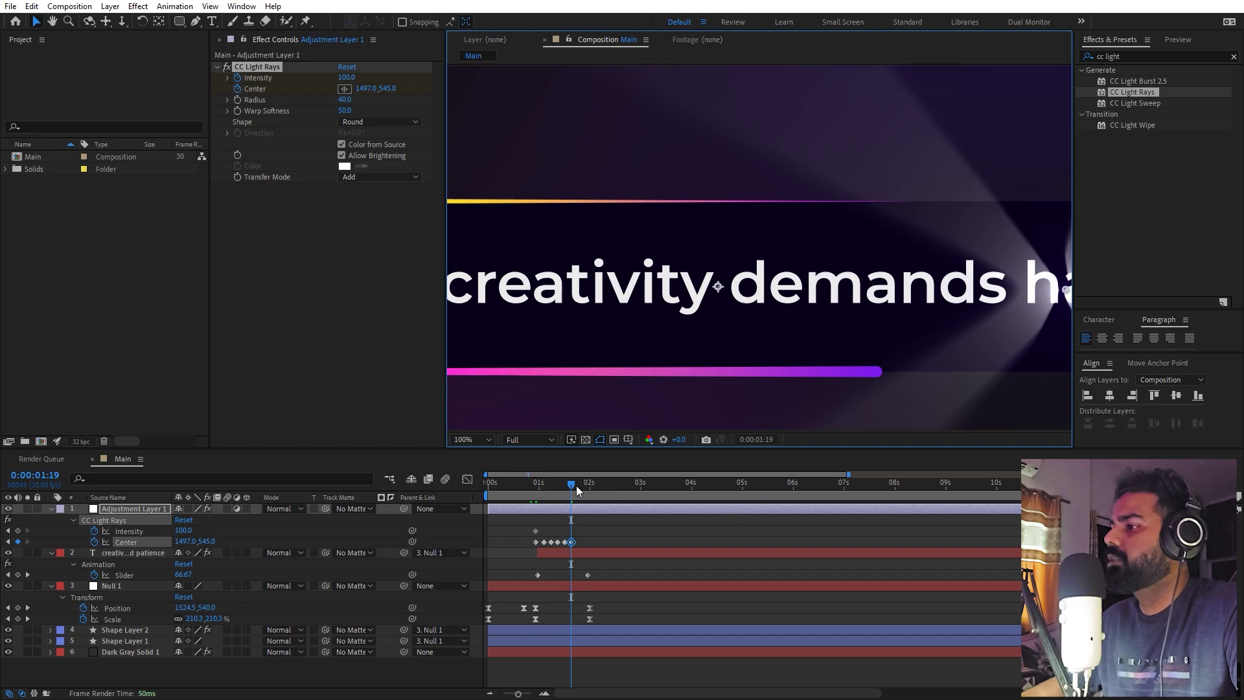
left_click_drag(576, 485, 581, 485)
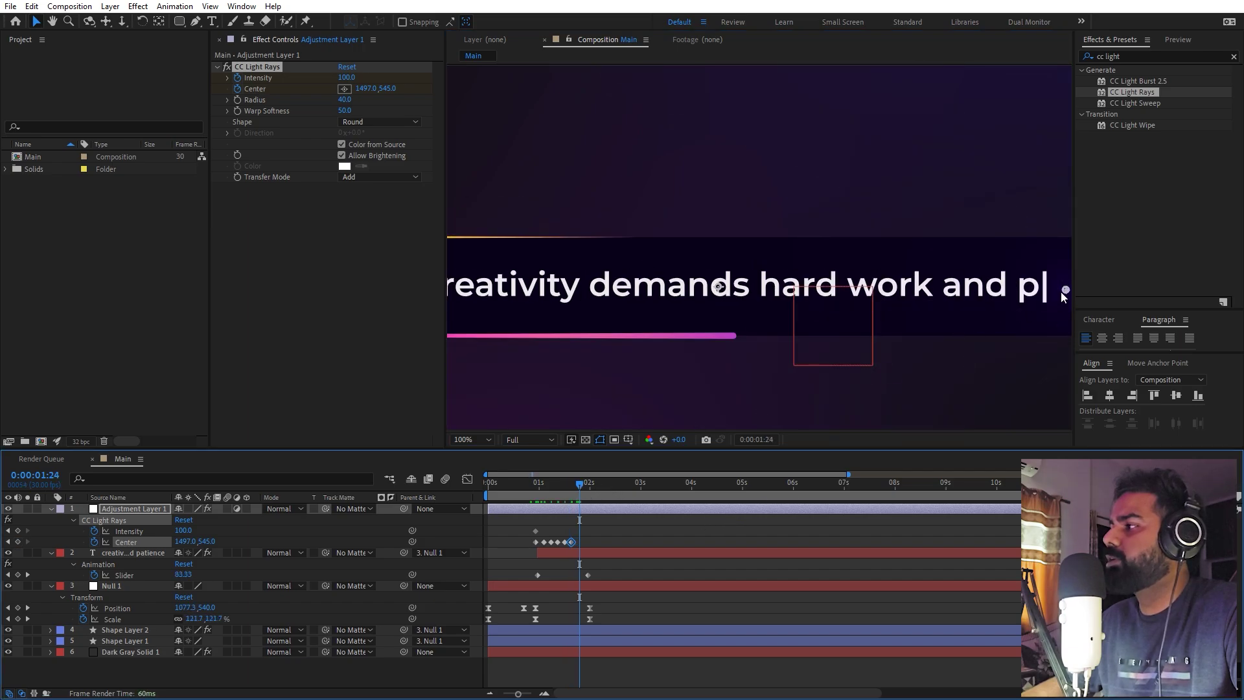
left_click_drag(1066, 294, 1044, 293)
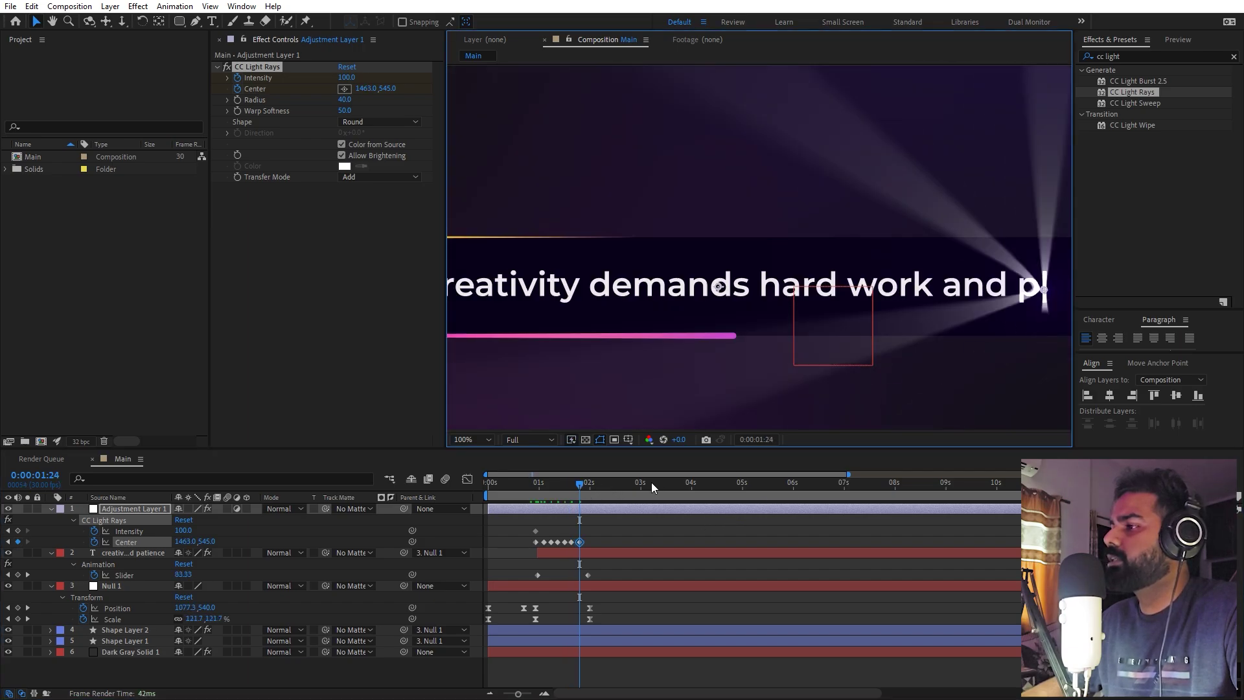
Add Center keyframes on the last typed letters at 0:00:01:27 and 0:00:01:29 (about 1439, 546), then past the text at 0:00:02:00 (about 1470, 545)
left_click_drag(581, 485, 586, 486)
left_click_drag(1044, 291, 1004, 290)
scroll(583, 485, "up", 3)
left_click_drag(599, 486, 626, 486)
left_click_drag(1005, 289, 1029, 289)
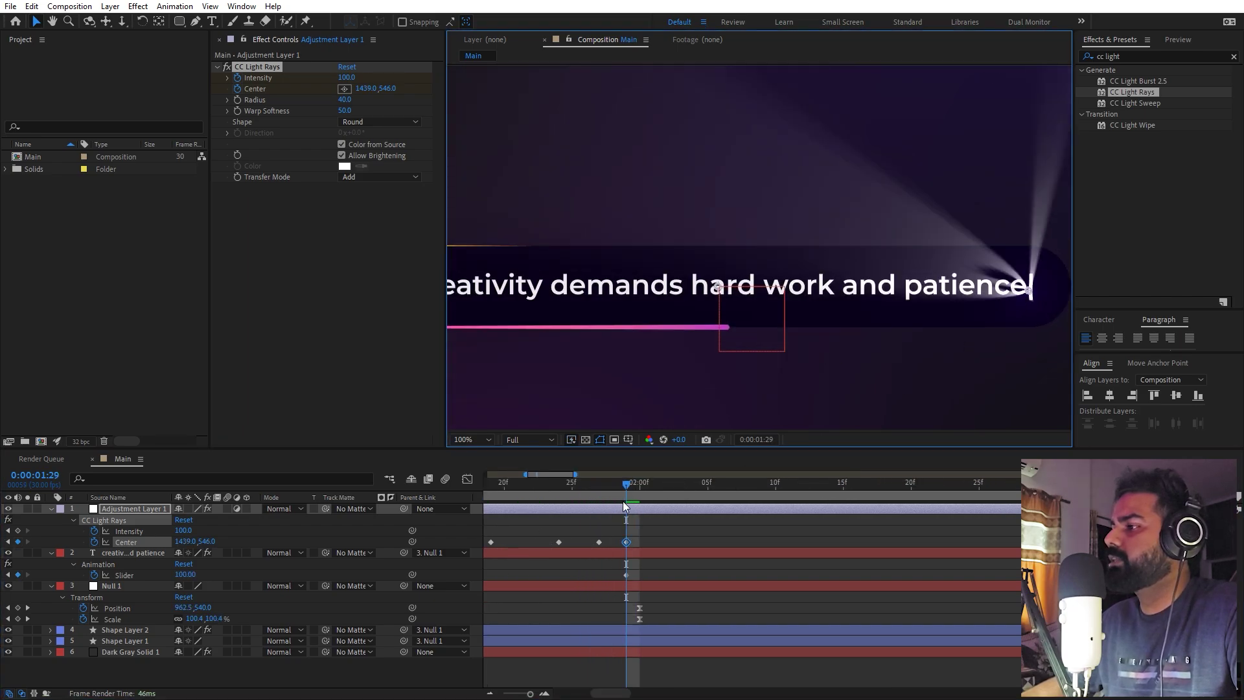
left_click_drag(628, 484, 640, 484)
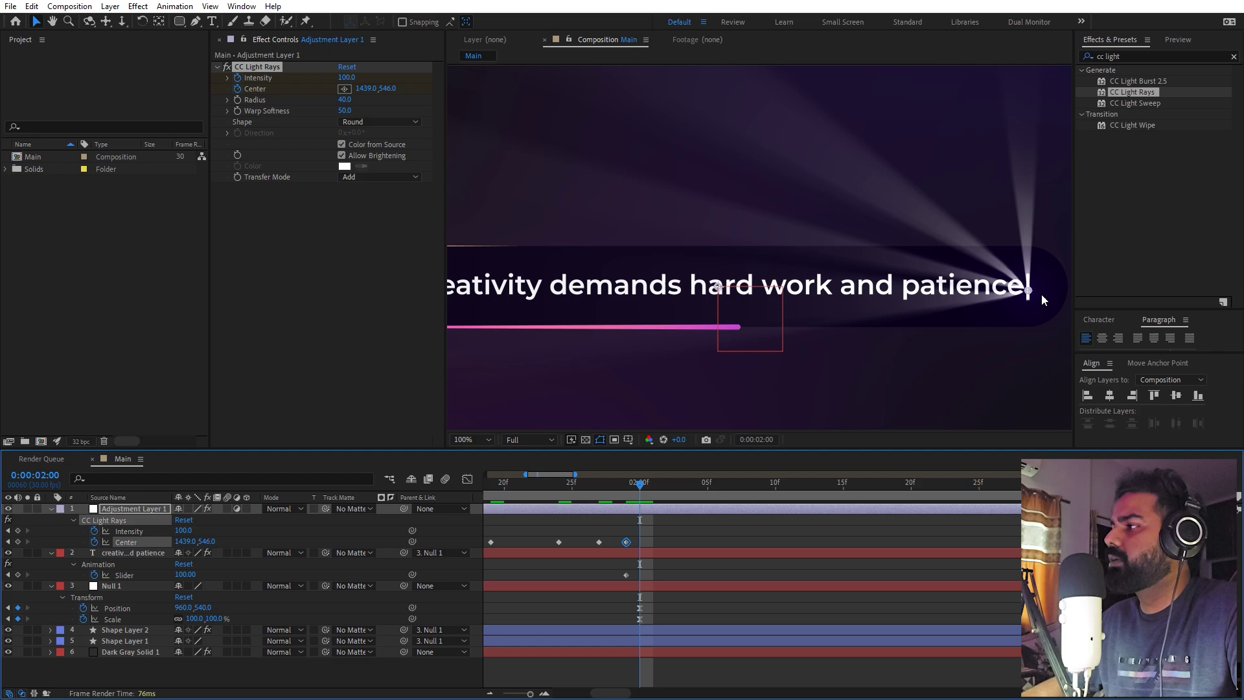
left_click_drag(1029, 290, 1049, 289)
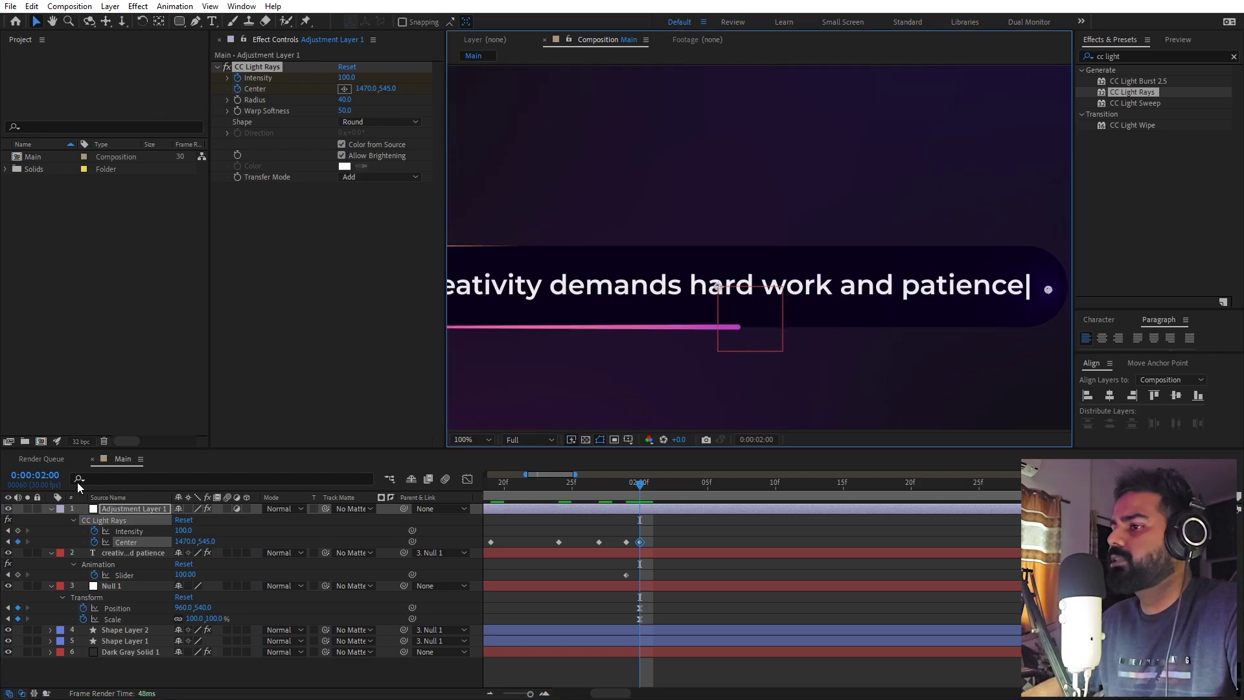
Fade out the light rays by keyframing Intensity at 100 at 0:00:02:00 and 0 at 0:00:02:03, and preview the animation
left_click(17, 530)
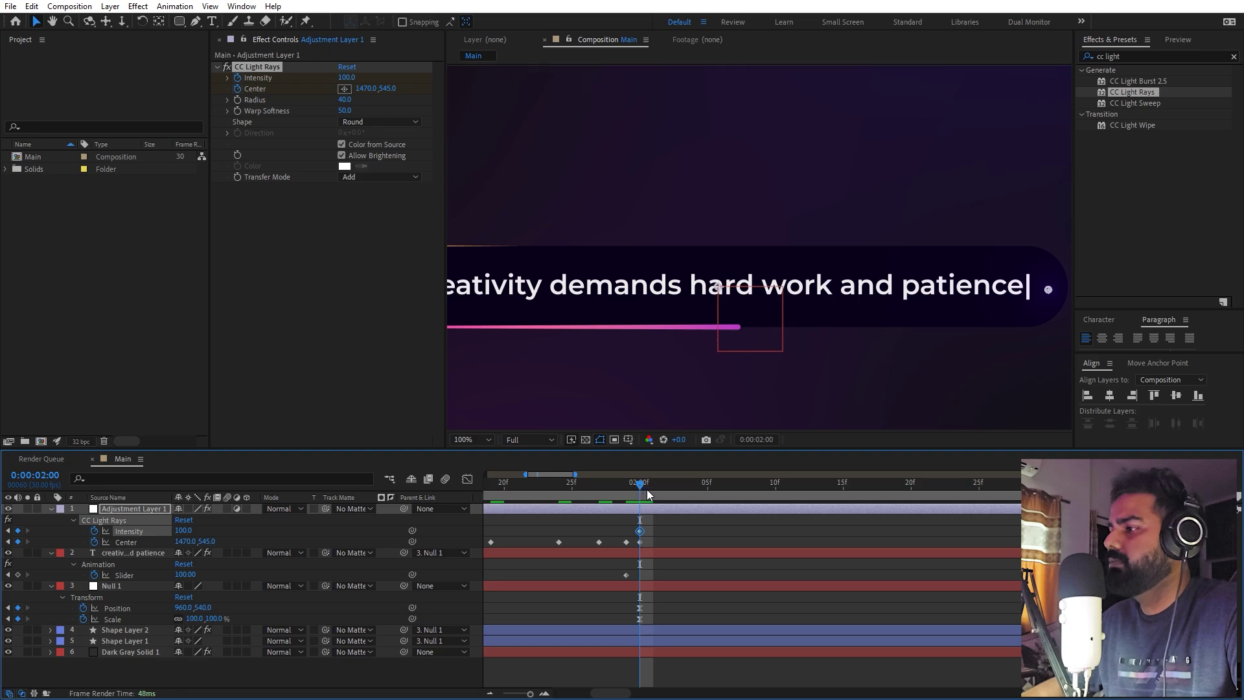
left_click(680, 490)
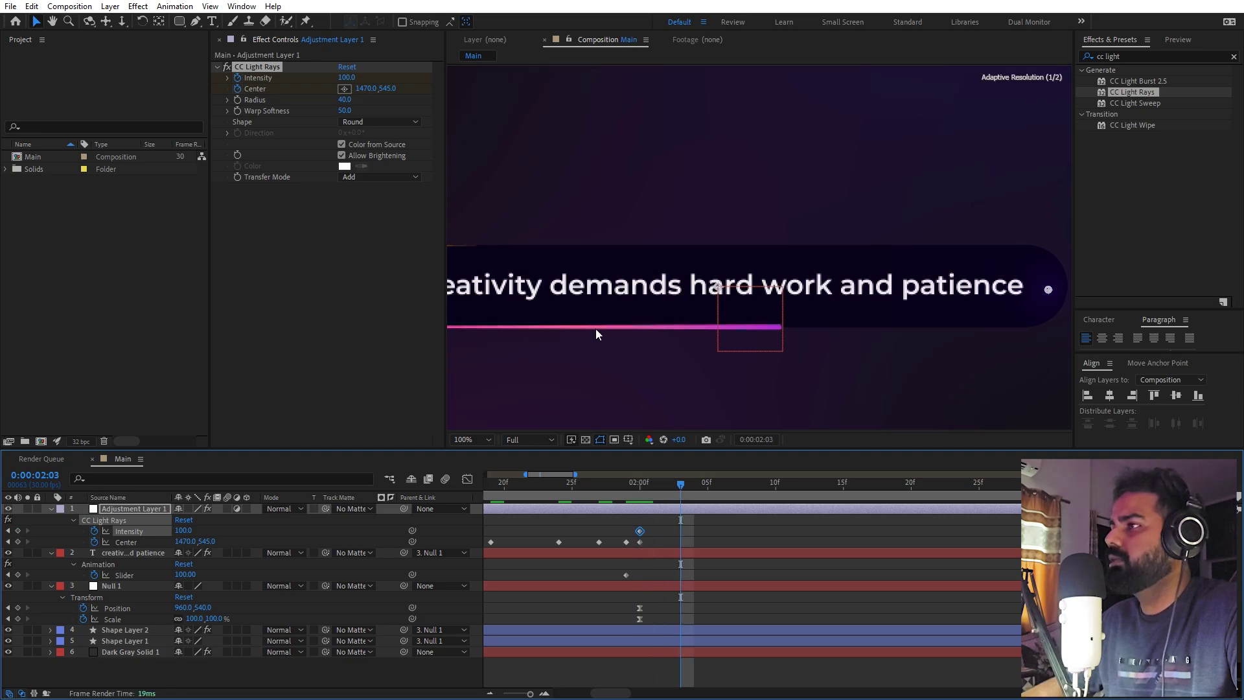
left_click(350, 78)
type("0")
key("Return")
scroll(779, 528, "down", 3)
key("space")
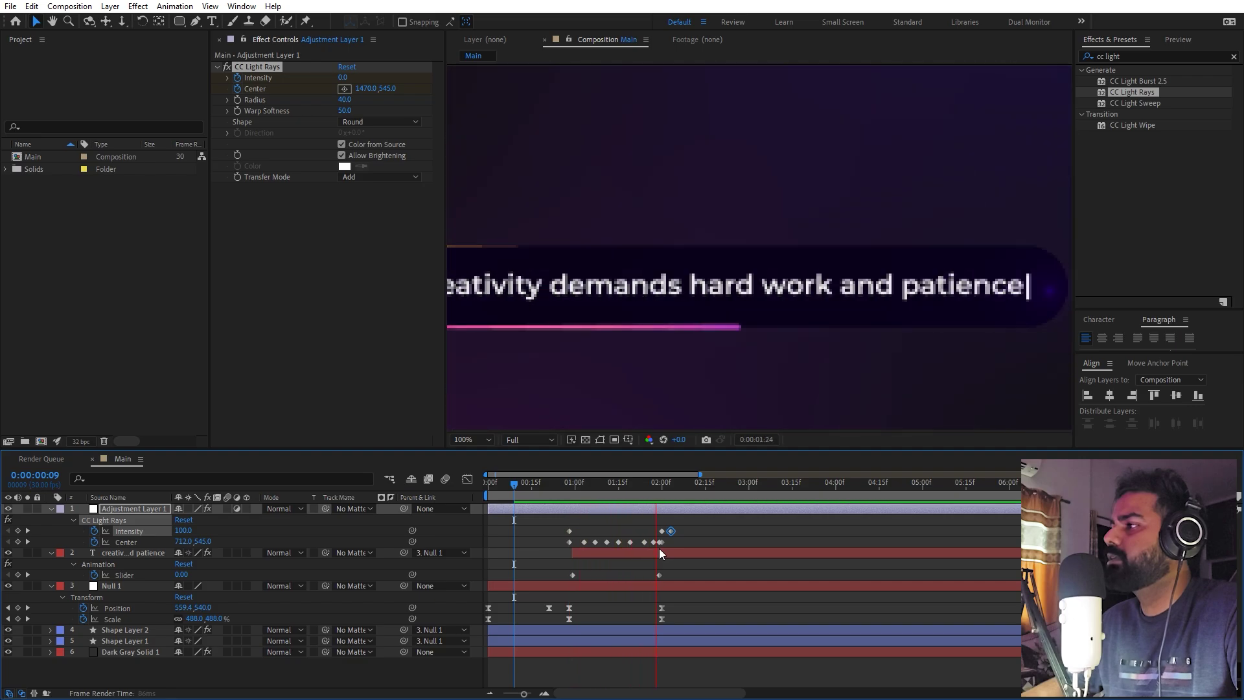
Set the light rays' Intensity to 0 at 0:00:00:23 so they fade in before the typing, and preview the result
left_click_drag(586, 495, 555, 538)
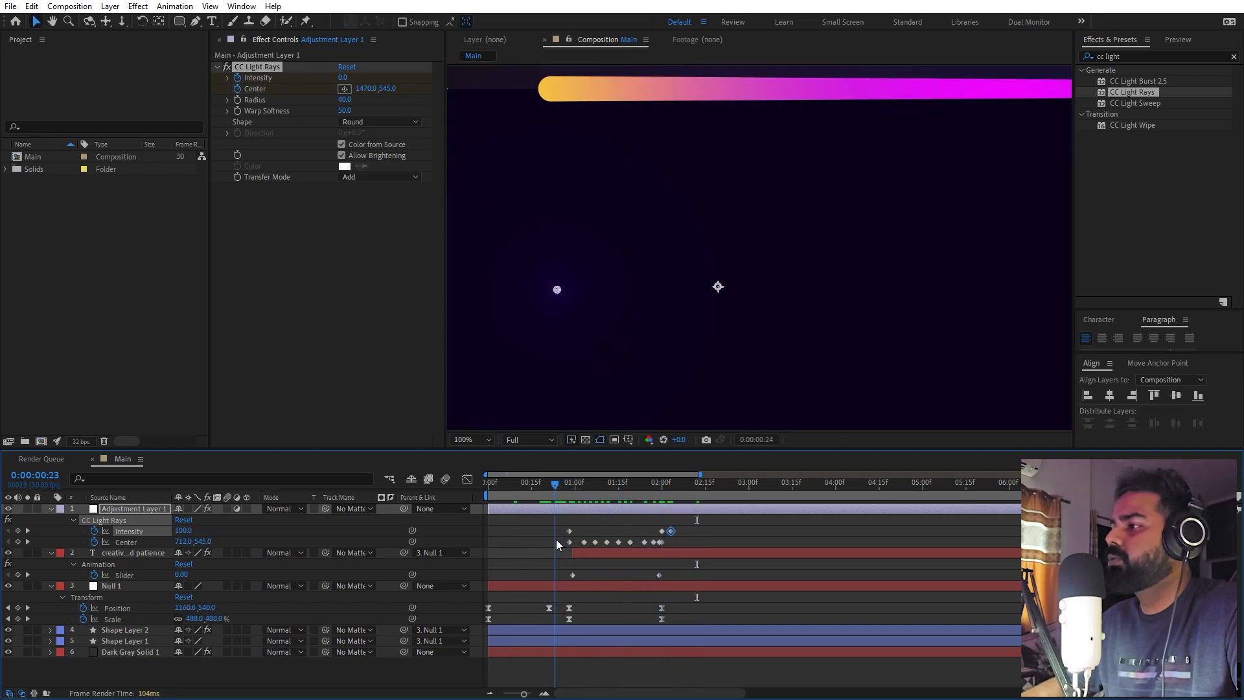
type("0")
key("Return")
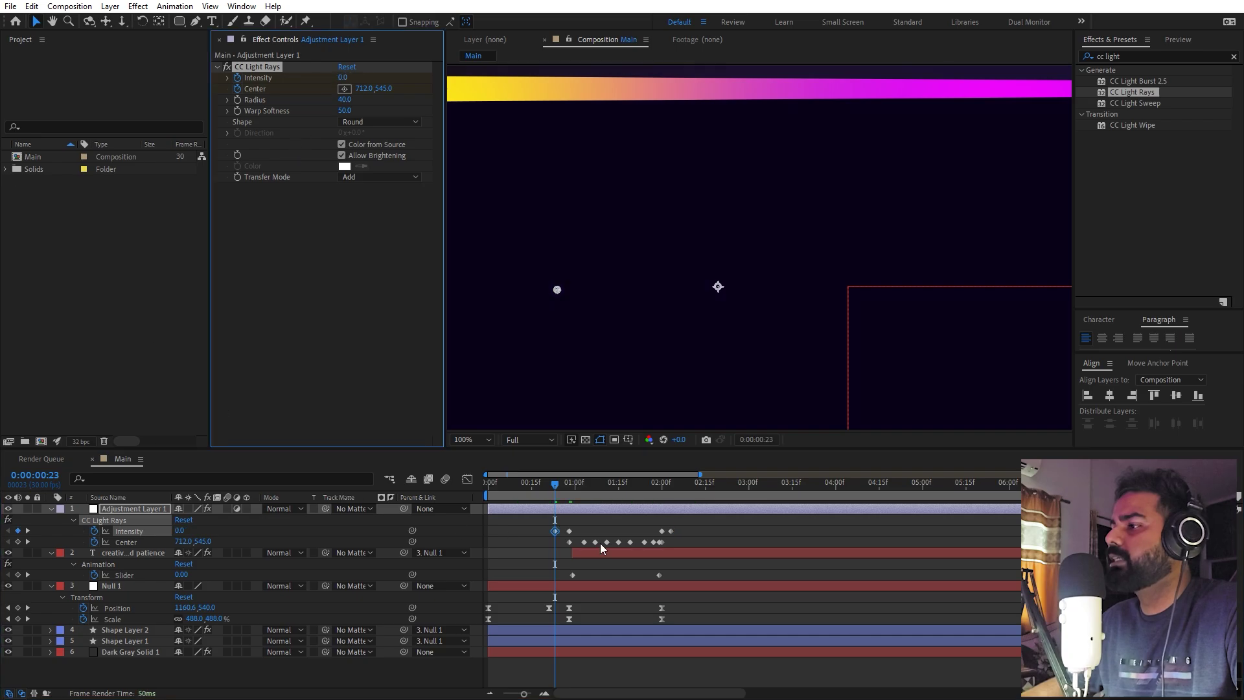
key("space")
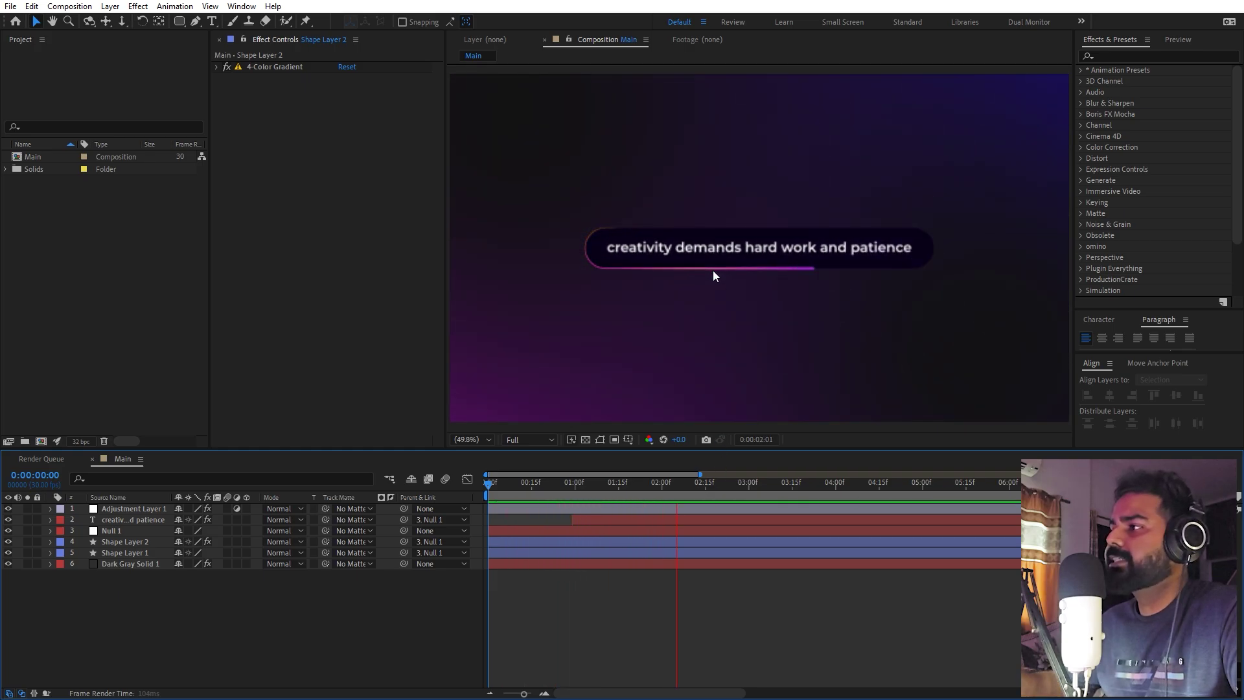
Stop the preview and apply the Stylize Glow effect to Shape Layer 2, the gradient stroke around the bar
key("space")
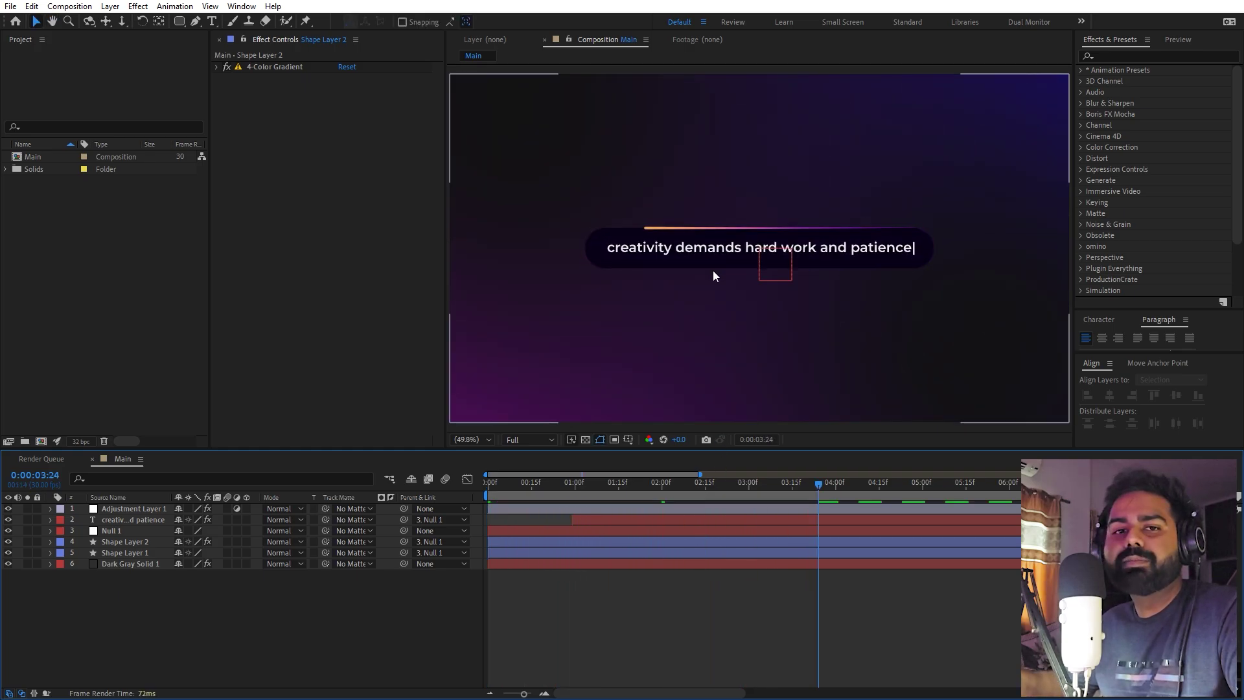
left_click(122, 542)
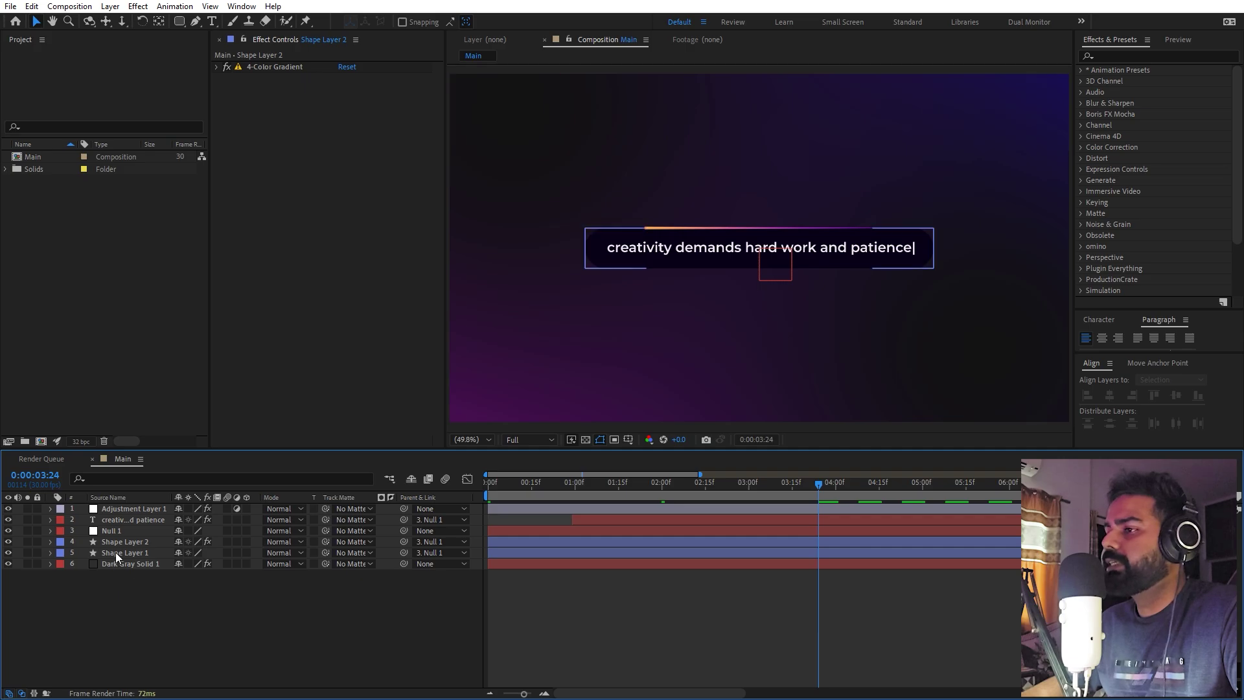
left_click(1159, 56)
type("glow")
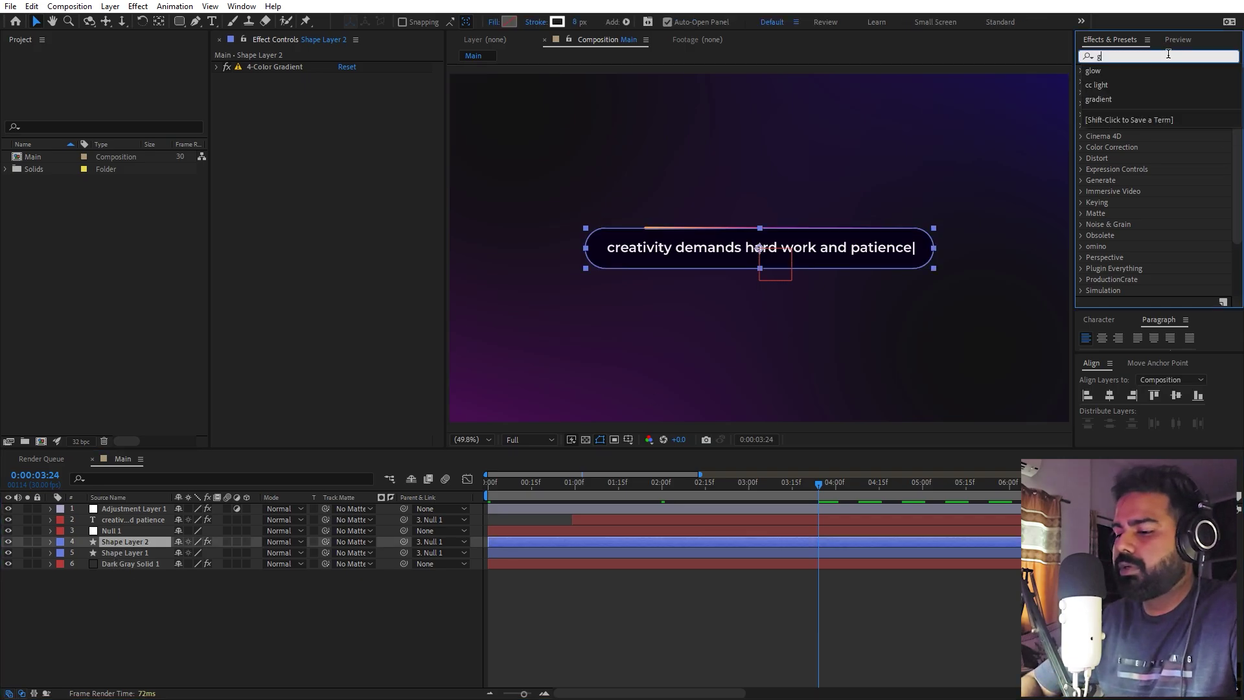
left_click(1128, 225)
left_click_drag(1128, 224, 138, 544)
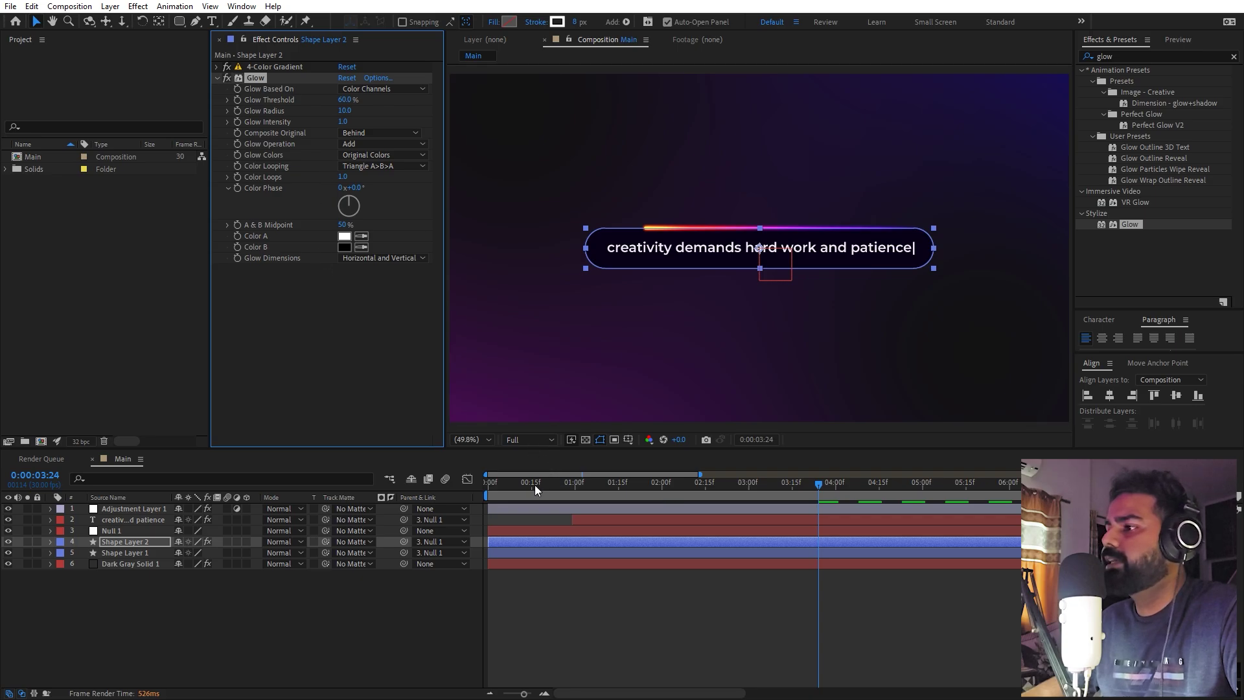
Set the glow on Shape Layer 2 to a Glow Threshold of 44%, Glow Radius of 95 and Glow Intensity of 0.1
mouse_move(534, 484)
left_mouse_down()
mouse_move(484, 499)
mouse_move(551, 498)
left_mouse_up()
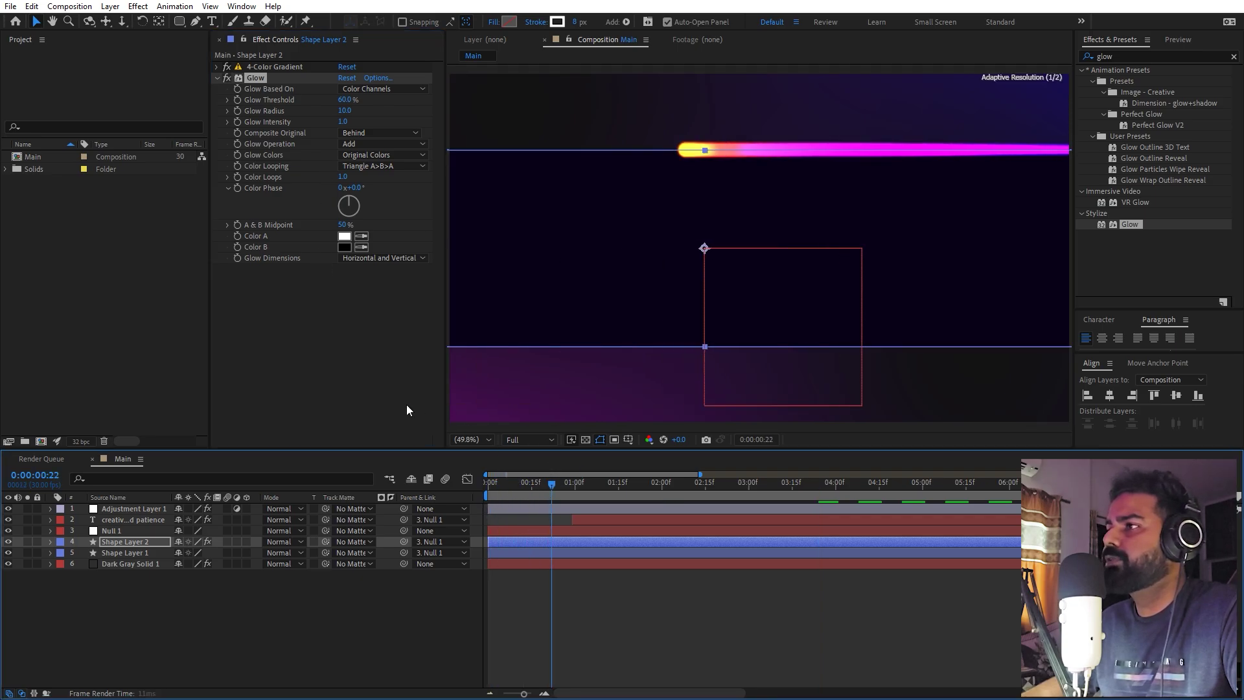
left_click(784, 499)
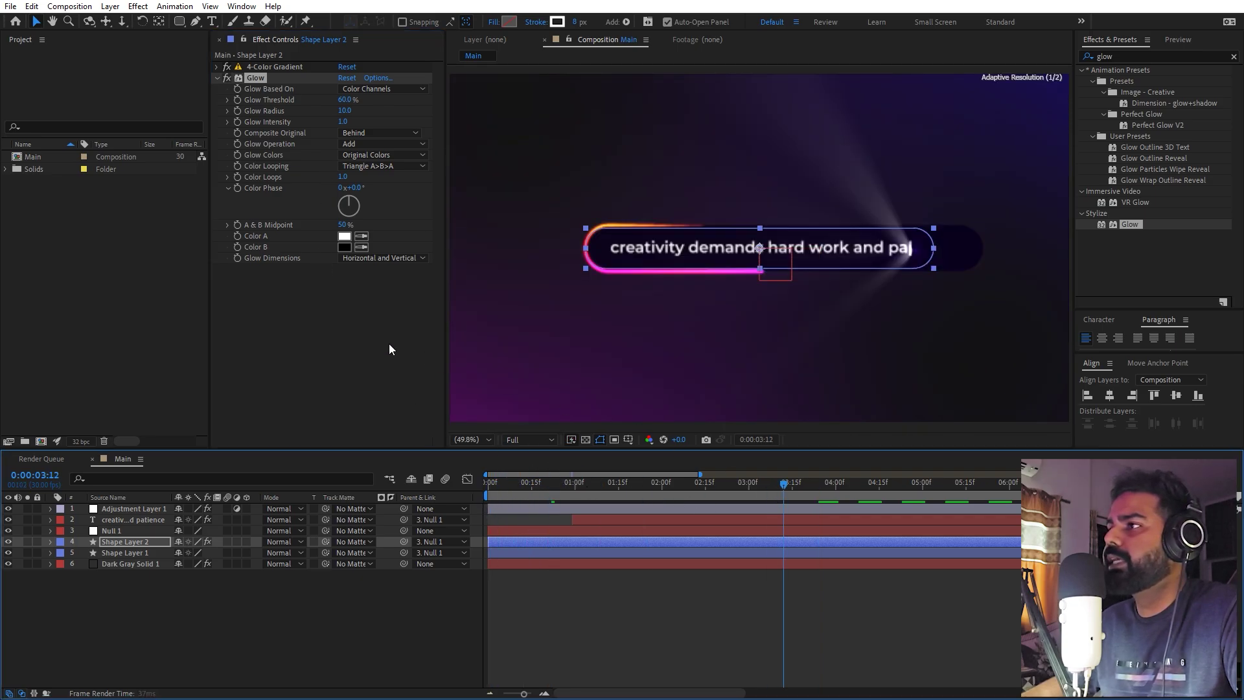
left_click(346, 100)
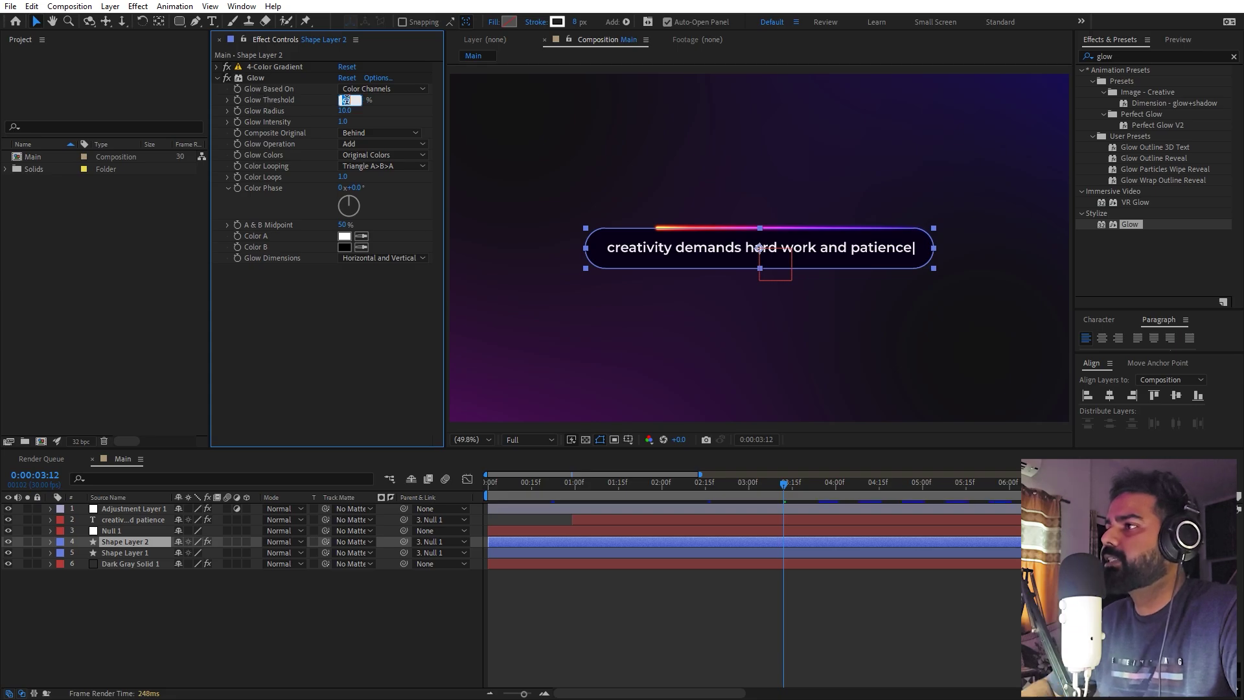
key("Return")
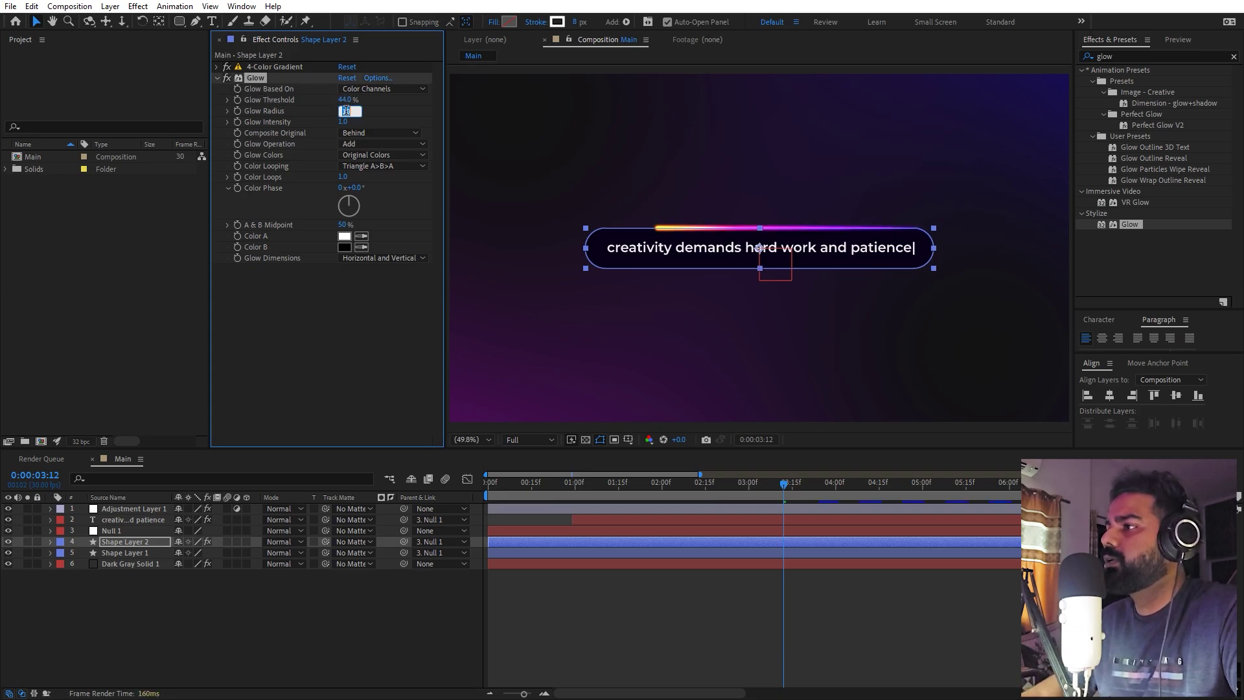
type("95")
key("Return")
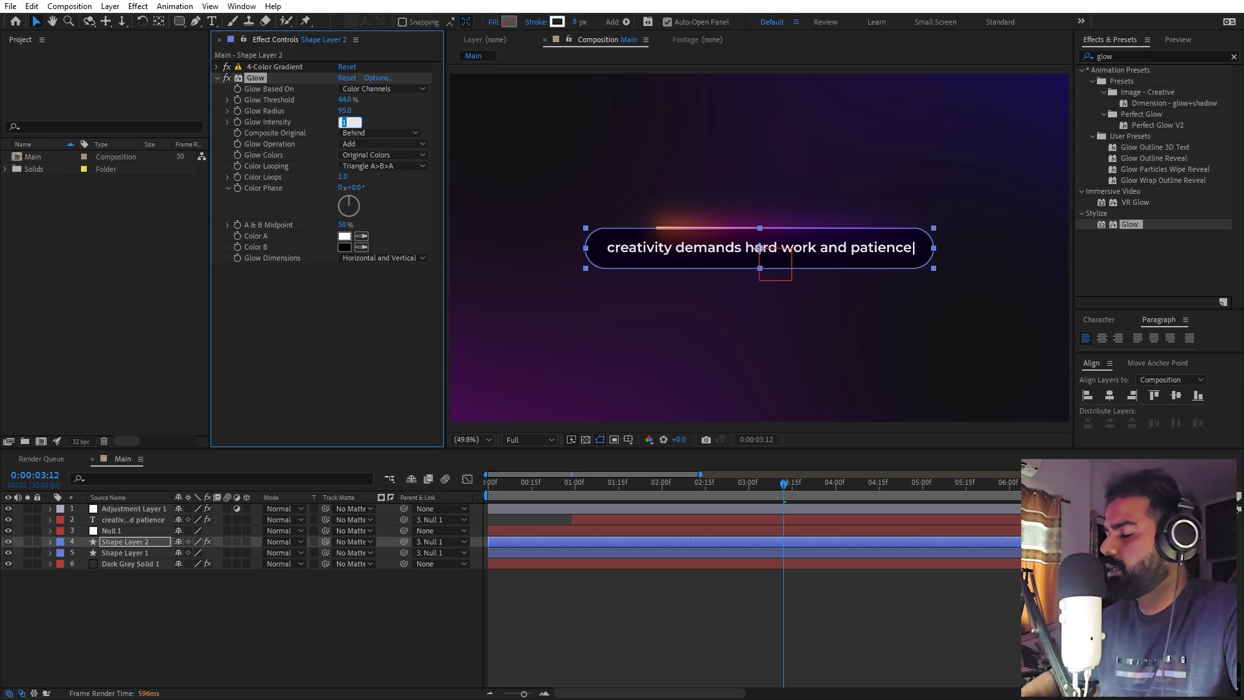
type("0.1")
key("Return")
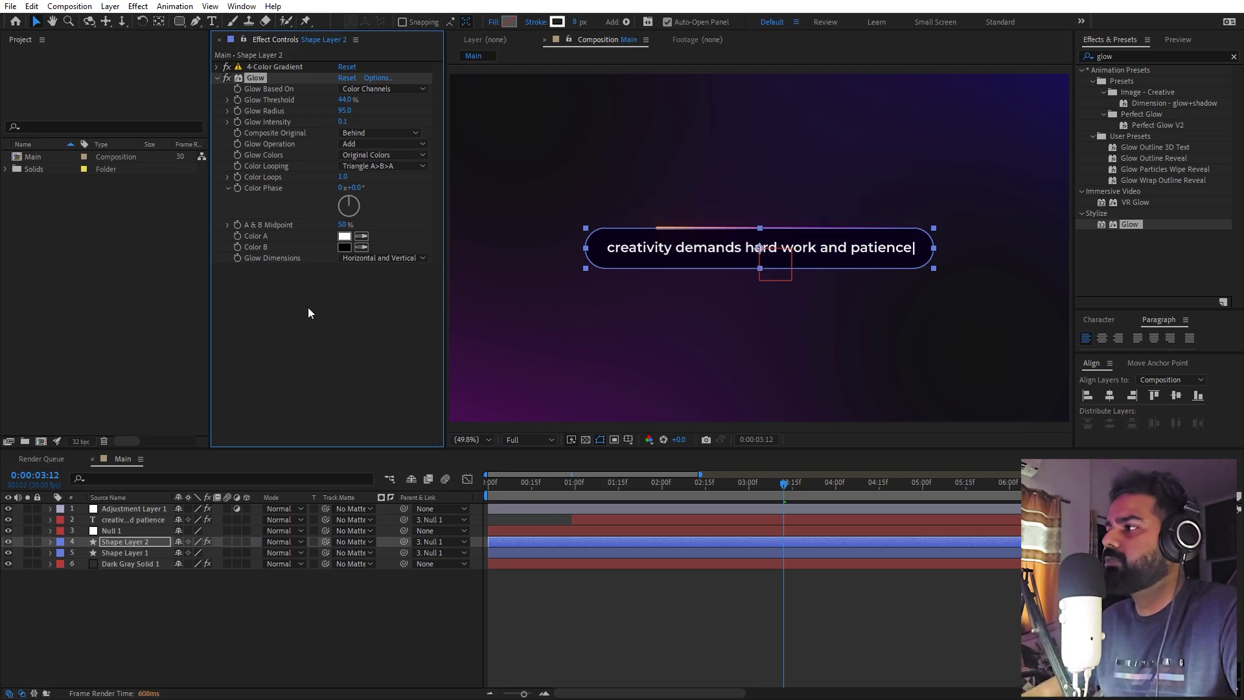
Duplicate the glow on Shape Layer 2 and set the copy's Glow Radius to 285
left_click(308, 309)
left_click(258, 80)
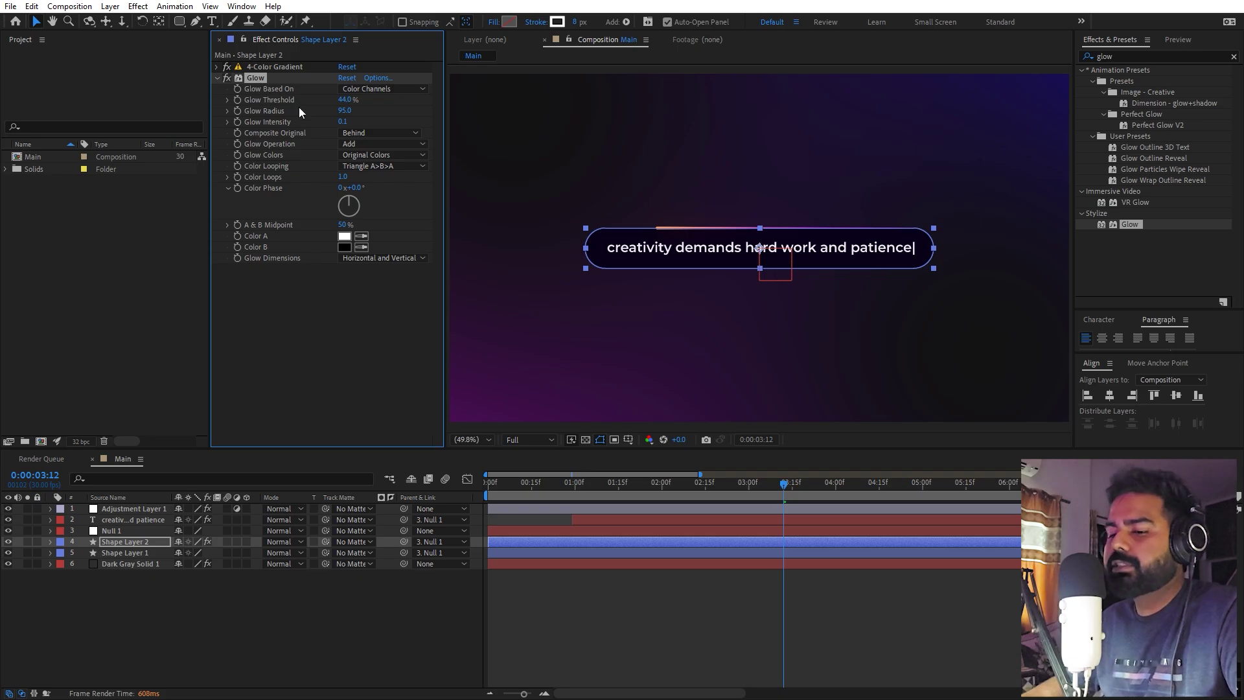
key("ctrl+d")
left_click(371, 304)
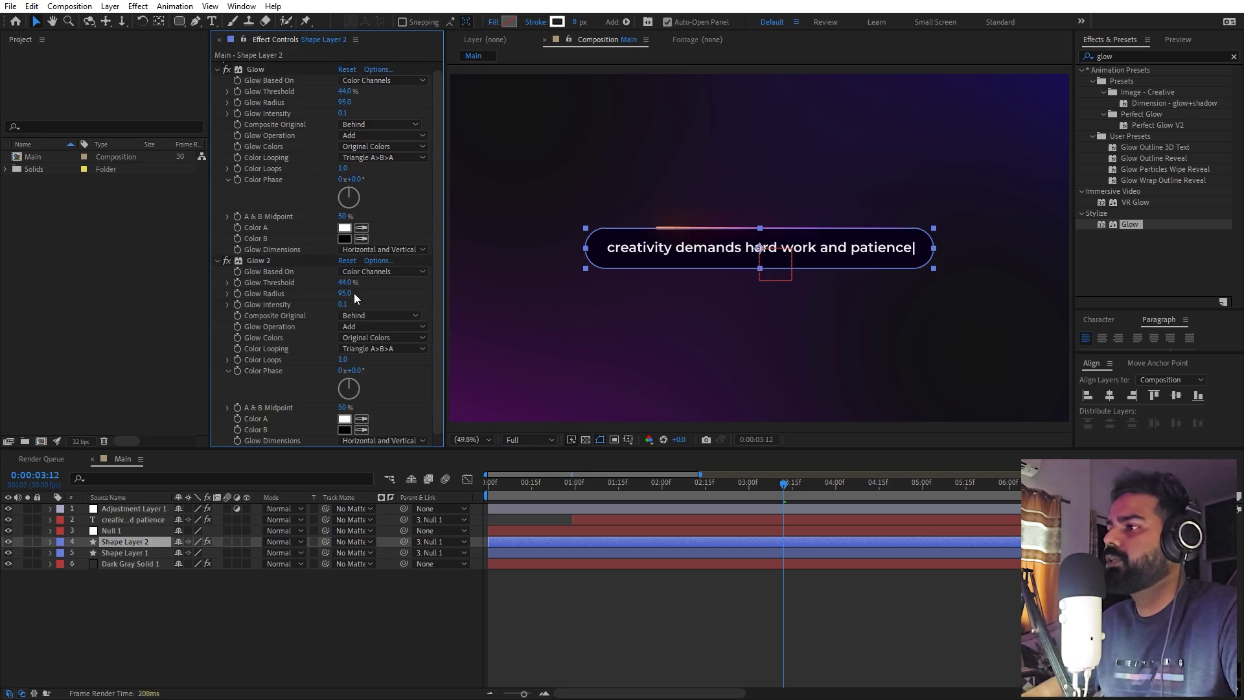
left_click(345, 292)
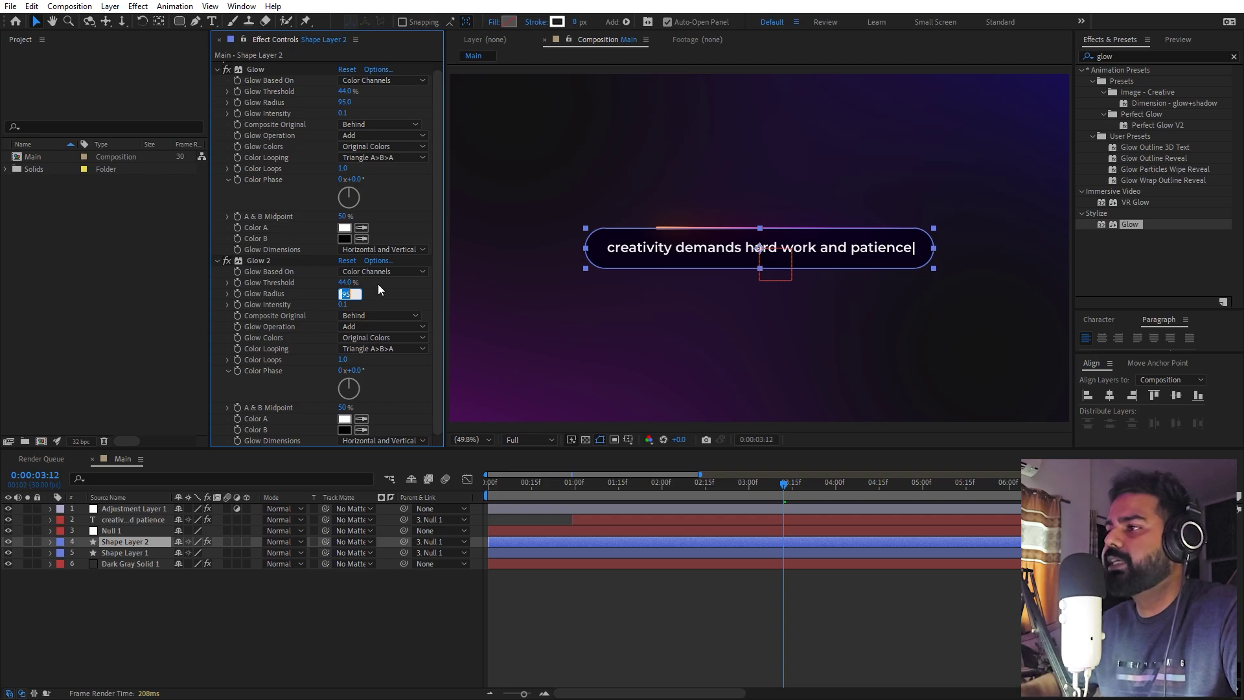
type("285")
key("Return")
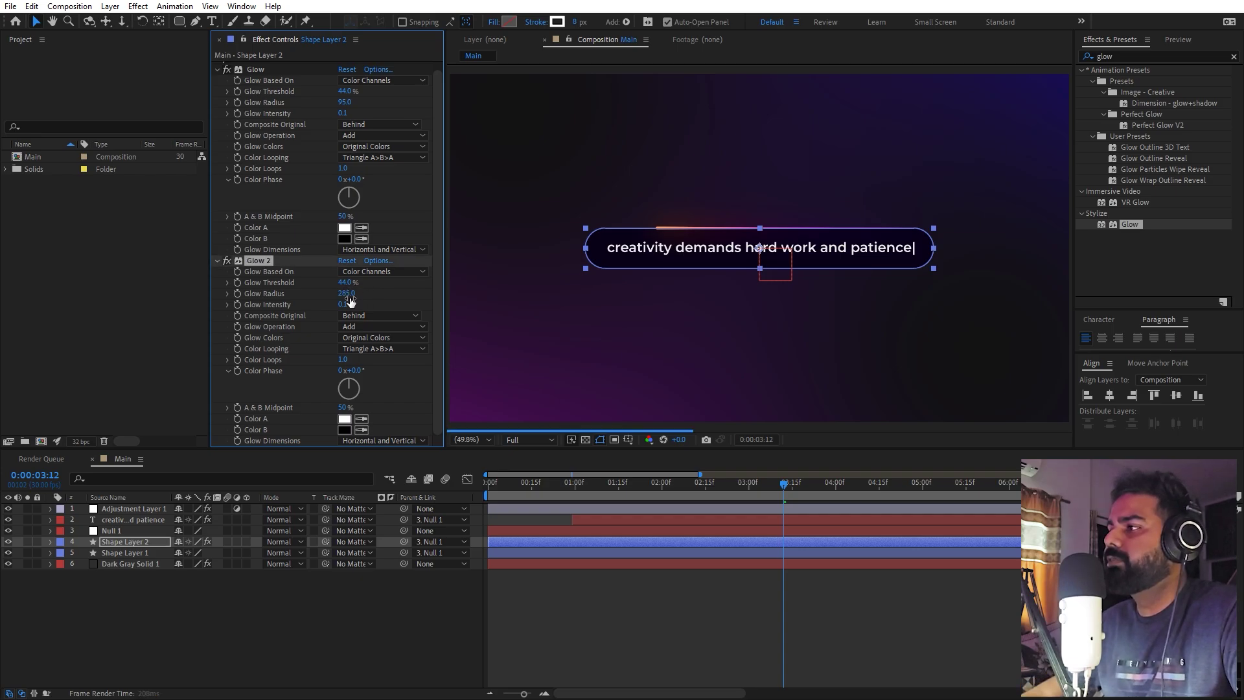
Add two more glow copies on Shape Layer 2 with Glow Radius 850 and 1000, and check the stroke at 0:00:00:22
key("ctrl+d")
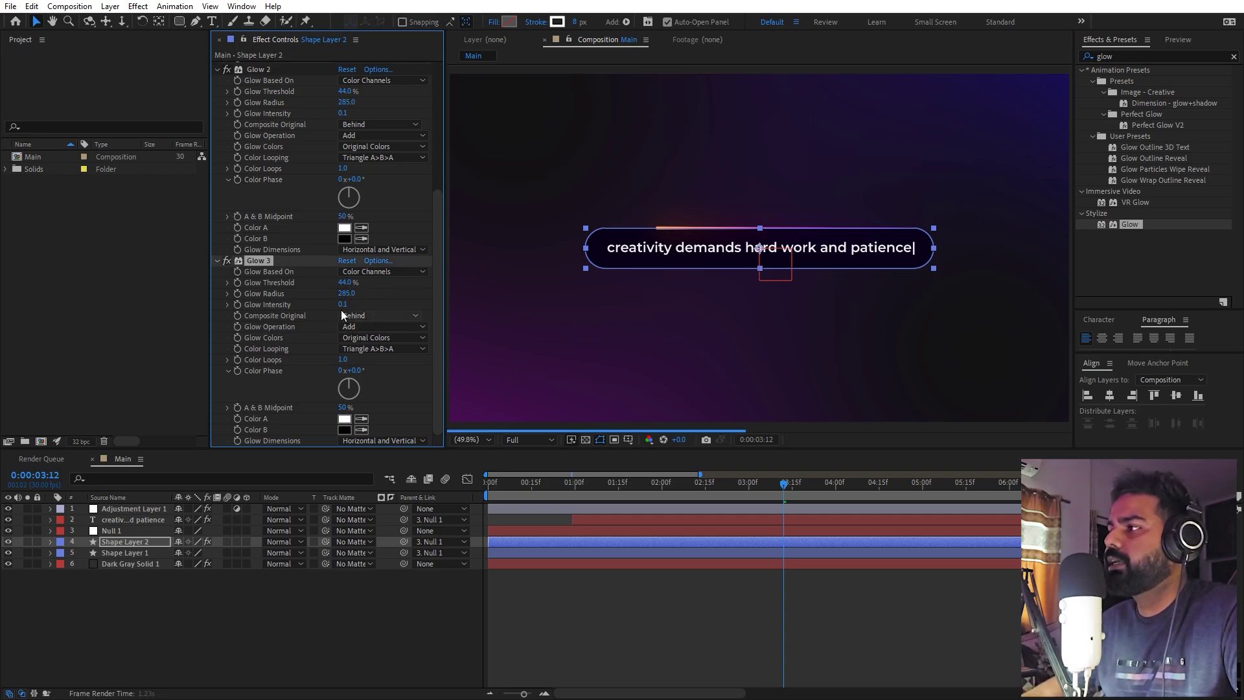
left_click(345, 294)
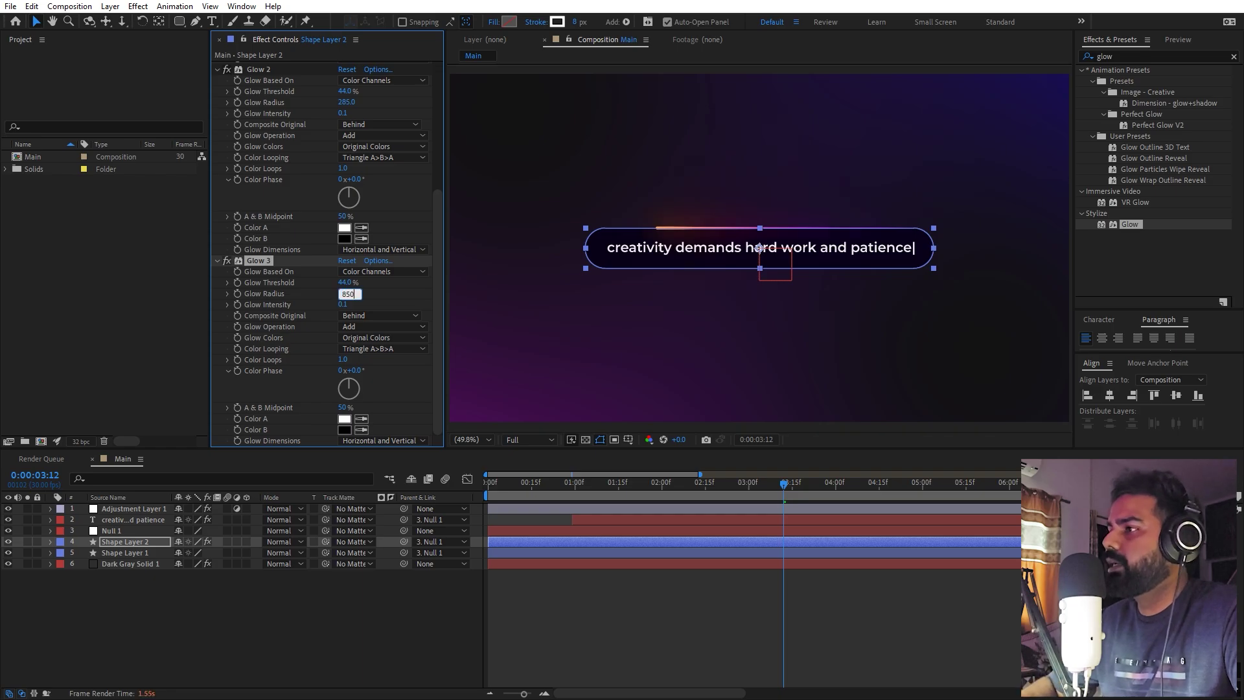
key("Return")
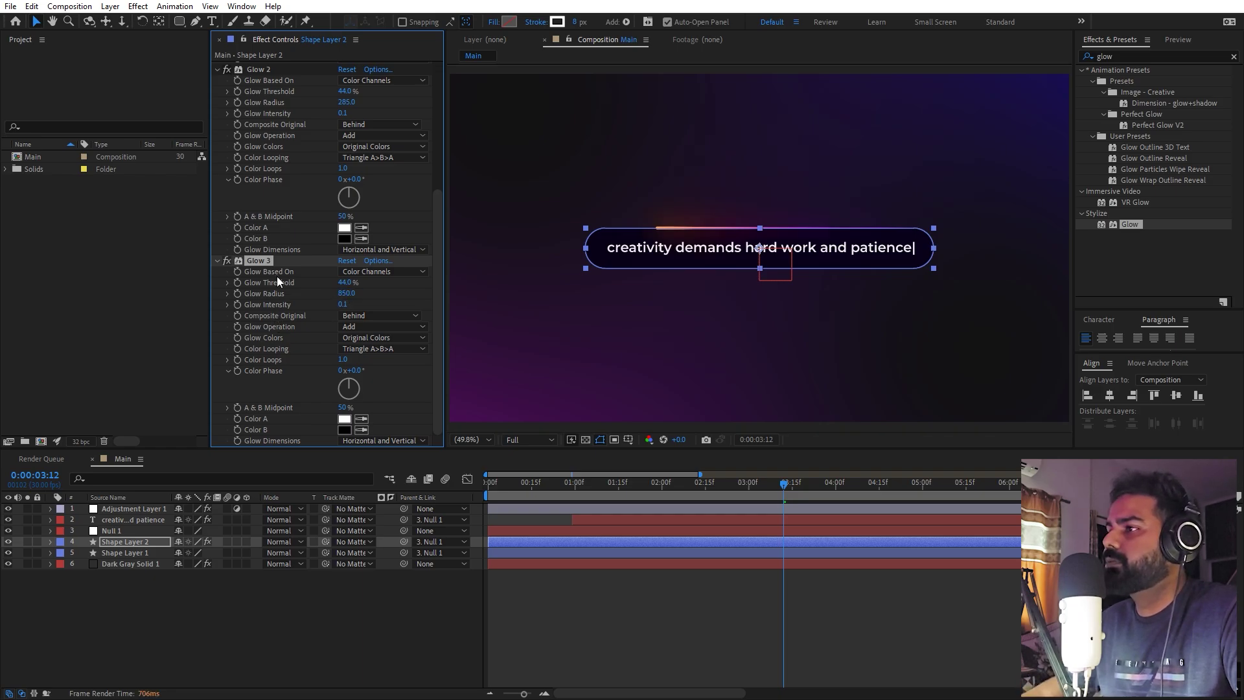
key("ctrl+d")
left_click(345, 294)
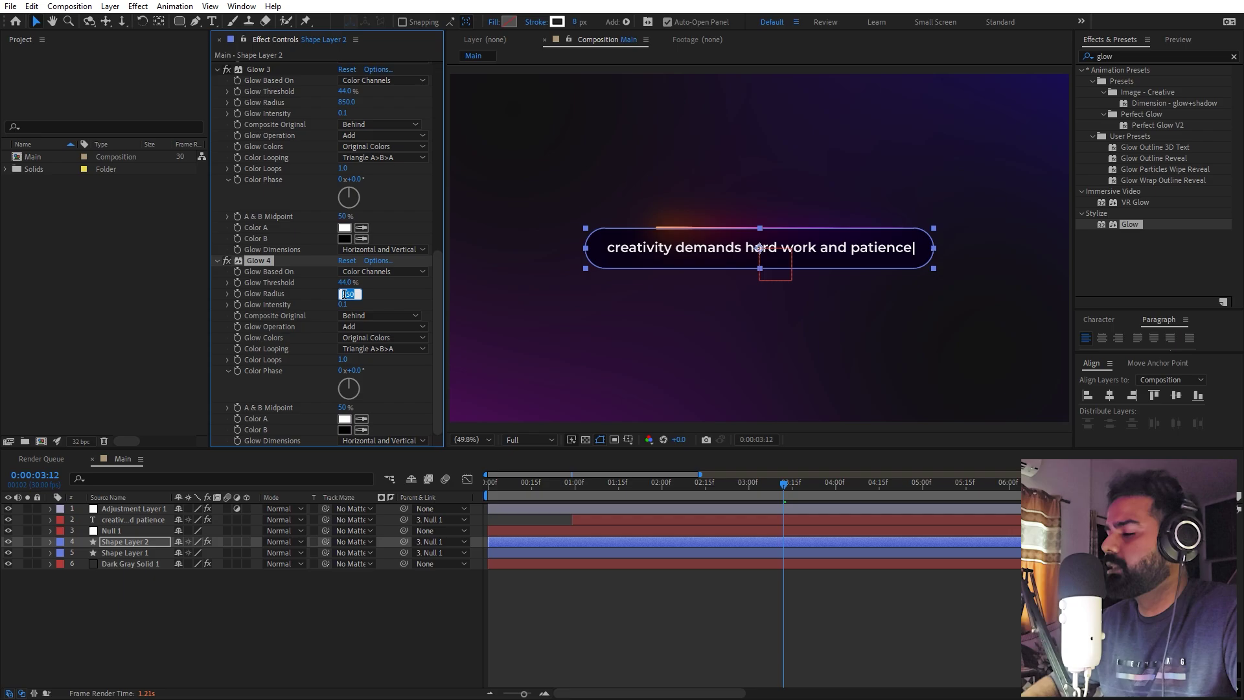
type("1000")
key("Return")
left_click_drag(514, 483, 549, 491)
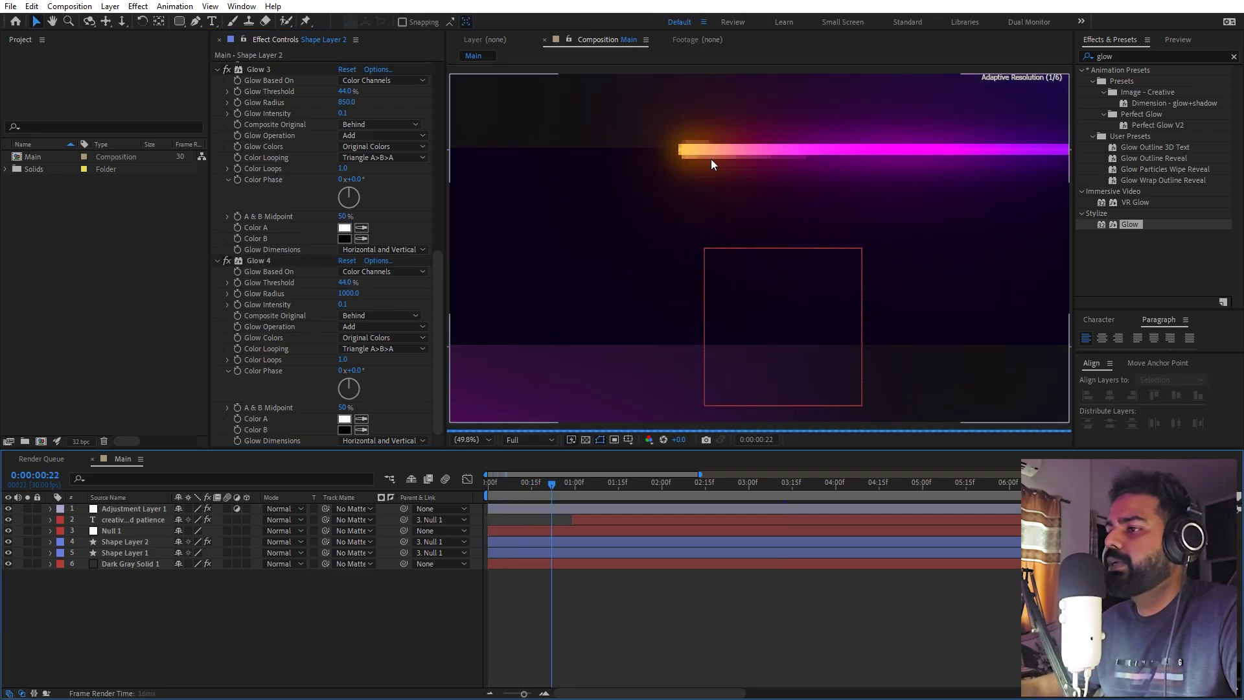
Duplicate Shape Layer 2 and set the blending mode of both the original and the copy to Add
left_click(118, 542)
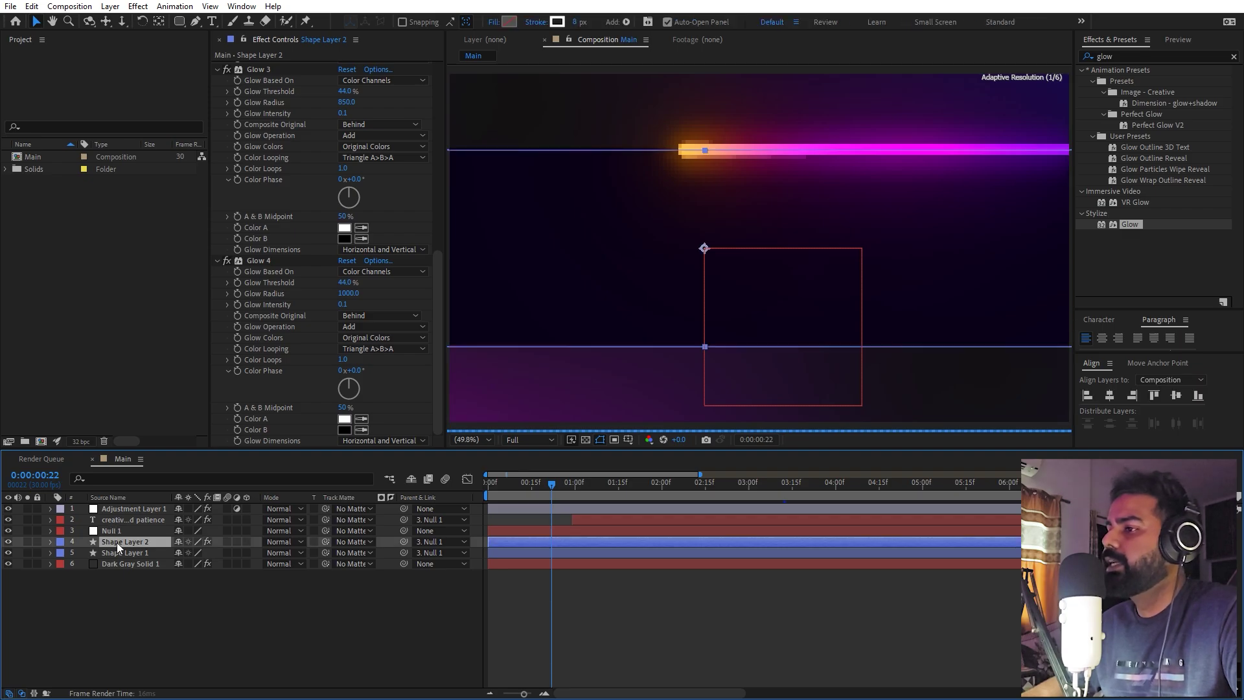
key("ctrl+d")
left_click(126, 552, "ctrl")
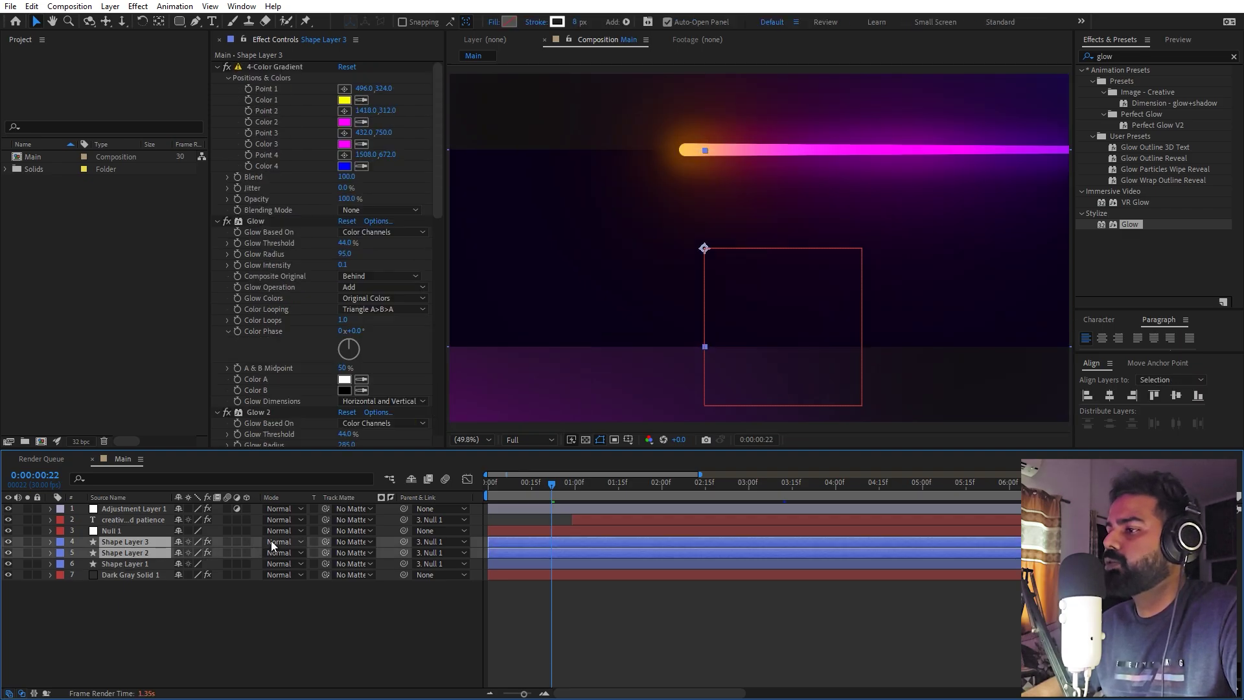
left_click(278, 541)
left_click(332, 268)
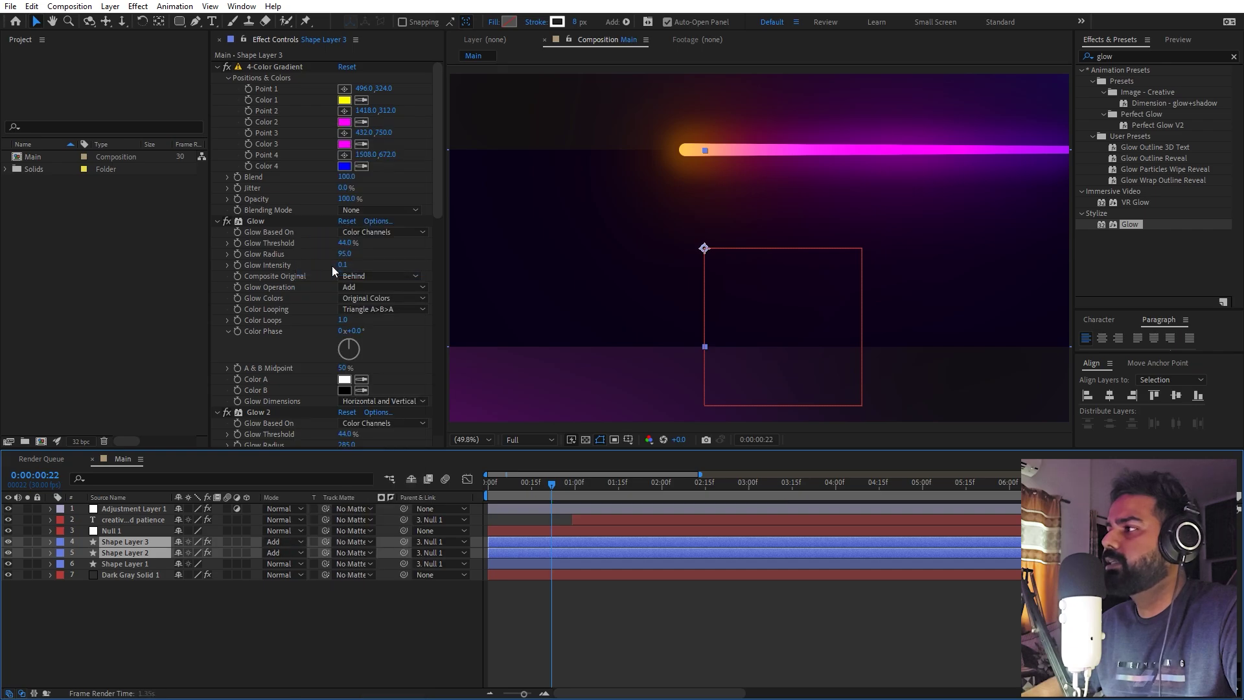
left_click(166, 588)
Delete all effects from Shape Layer 3 and reduce its white stroke width to 1.4 px
left_click(135, 539)
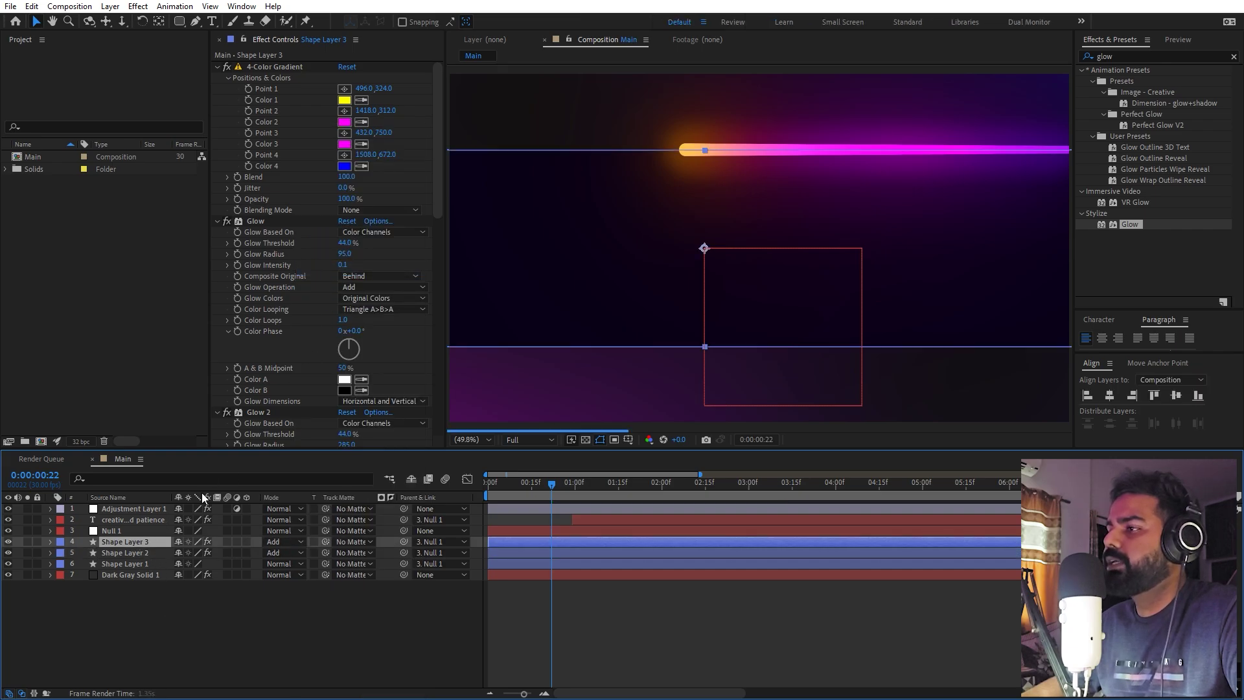
left_click(273, 69)
scroll(296, 243, "down", 15)
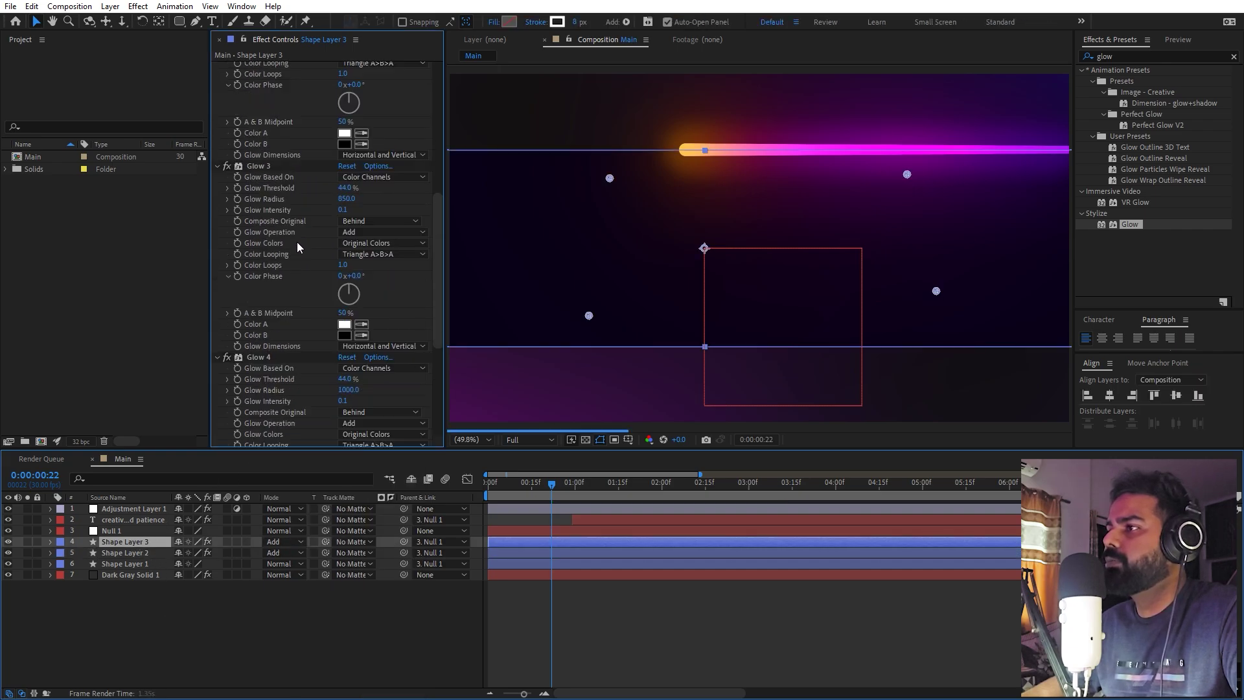
left_click(263, 259, "shift")
key("Delete")
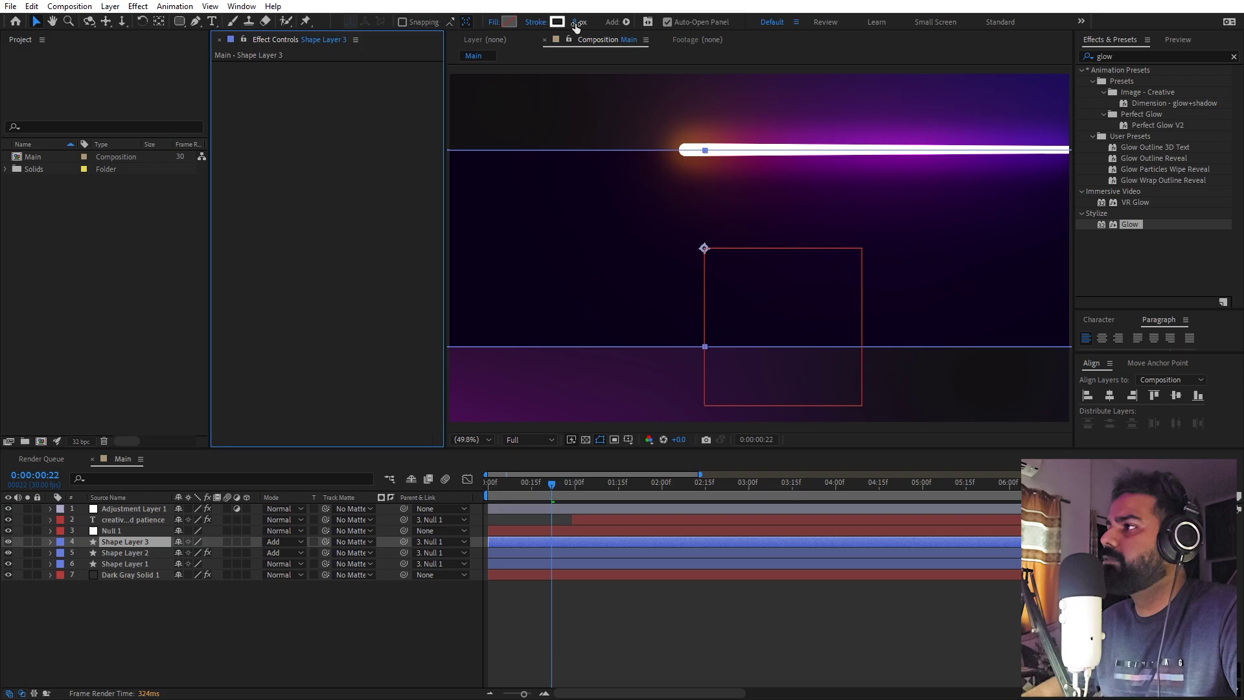
left_click_drag(578, 22, 519, 39)
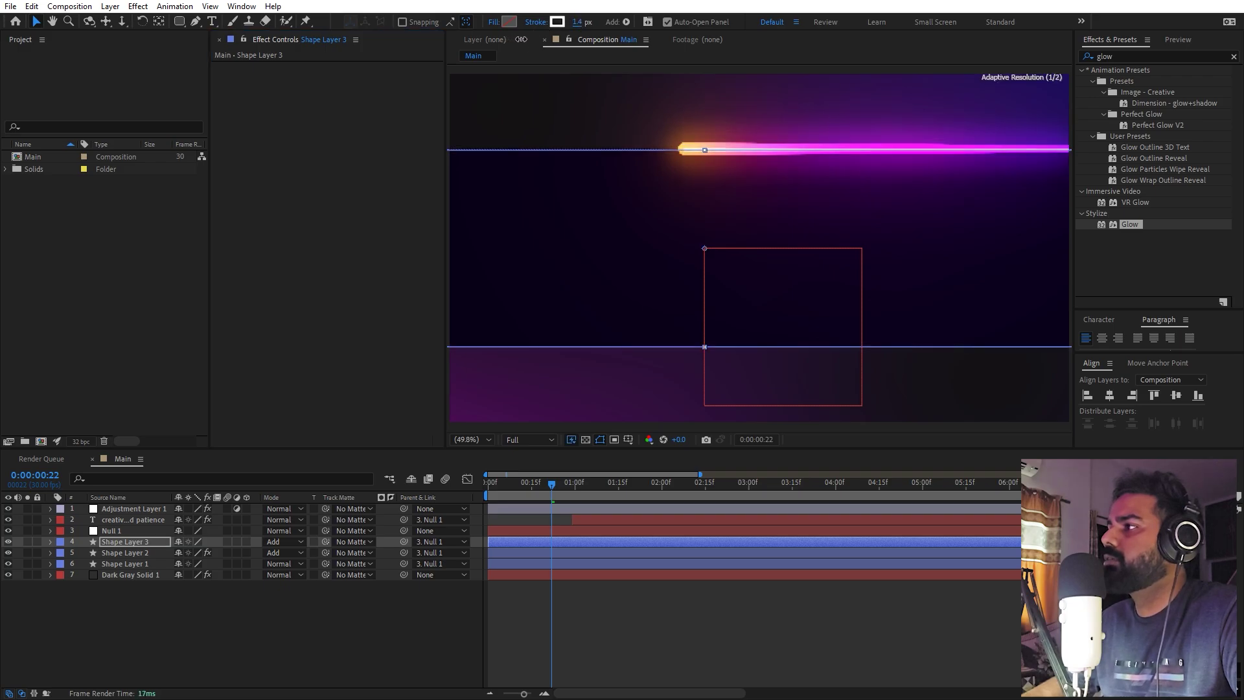
left_click(763, 669)
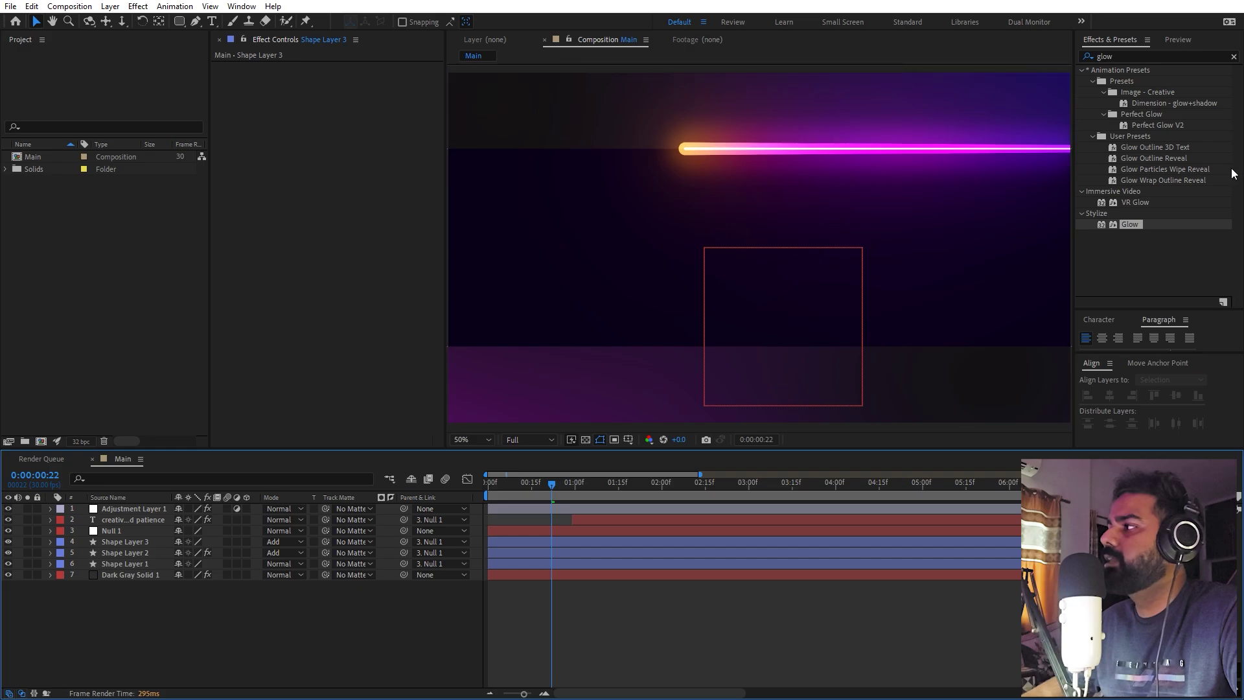
Apply a Glow to Shape Layer 3 with Glow Threshold 64%, Glow Radius 20 and Glow Intensity 0.2
left_click_drag(1125, 221, 341, 203)
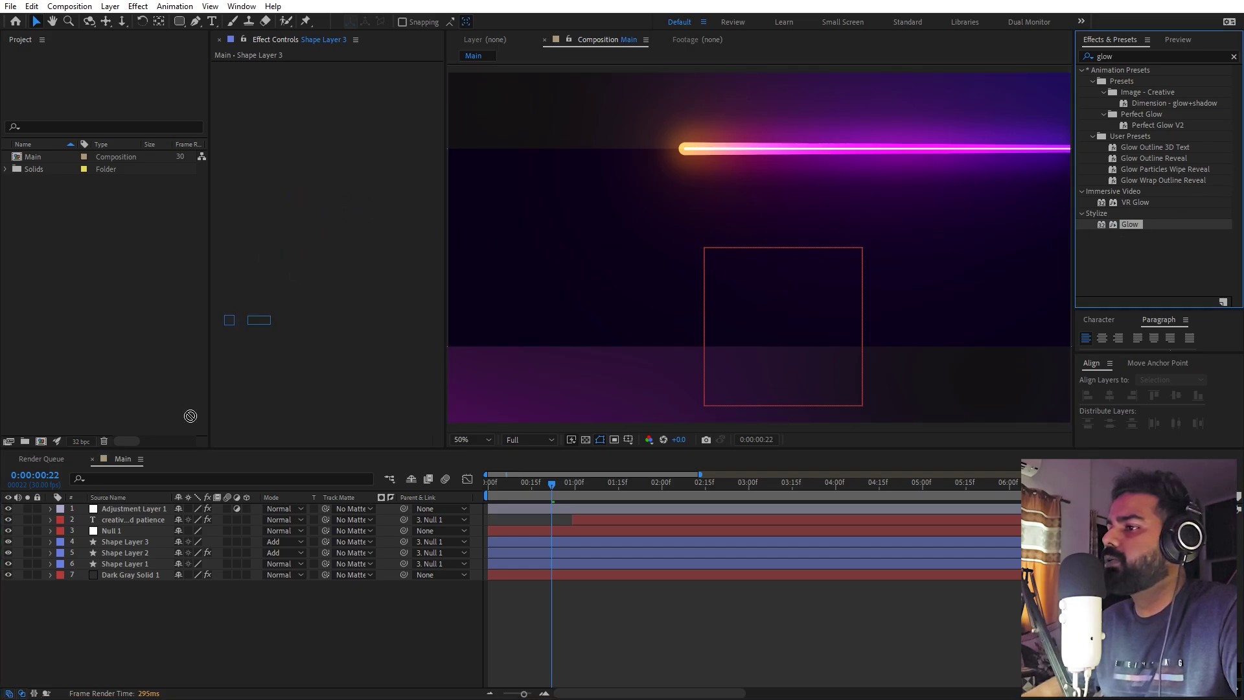
left_click_drag(190, 415, 149, 541)
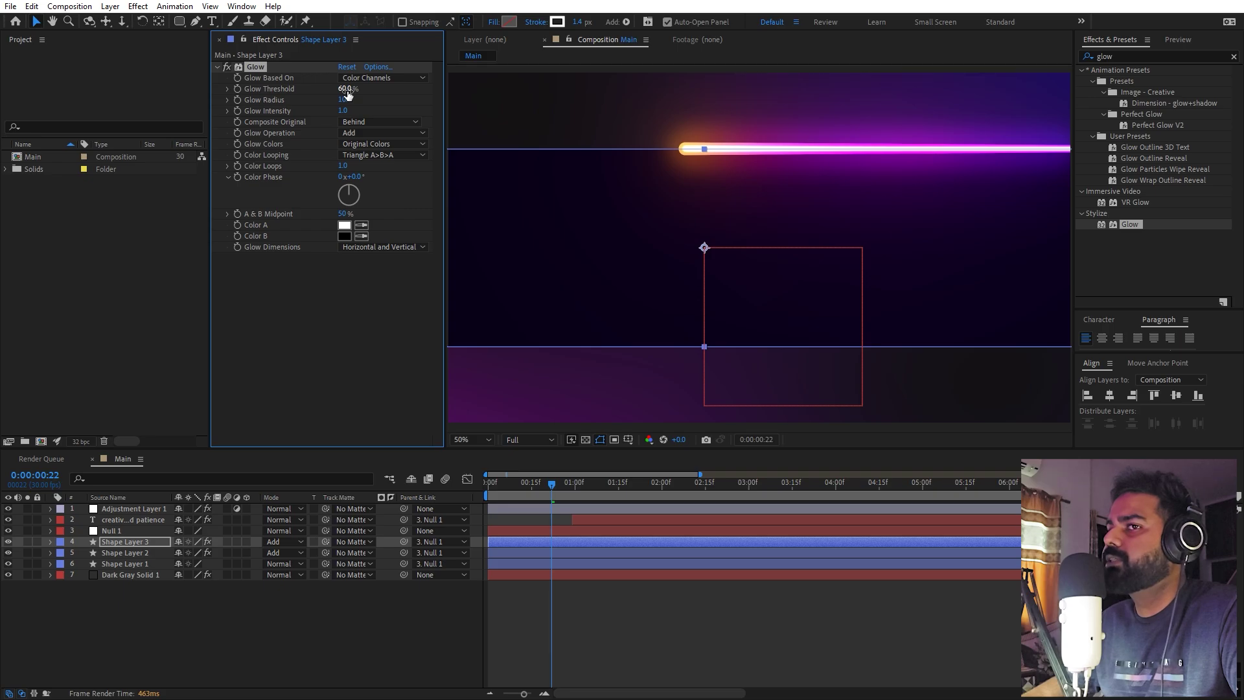
left_click(347, 88)
type("620")
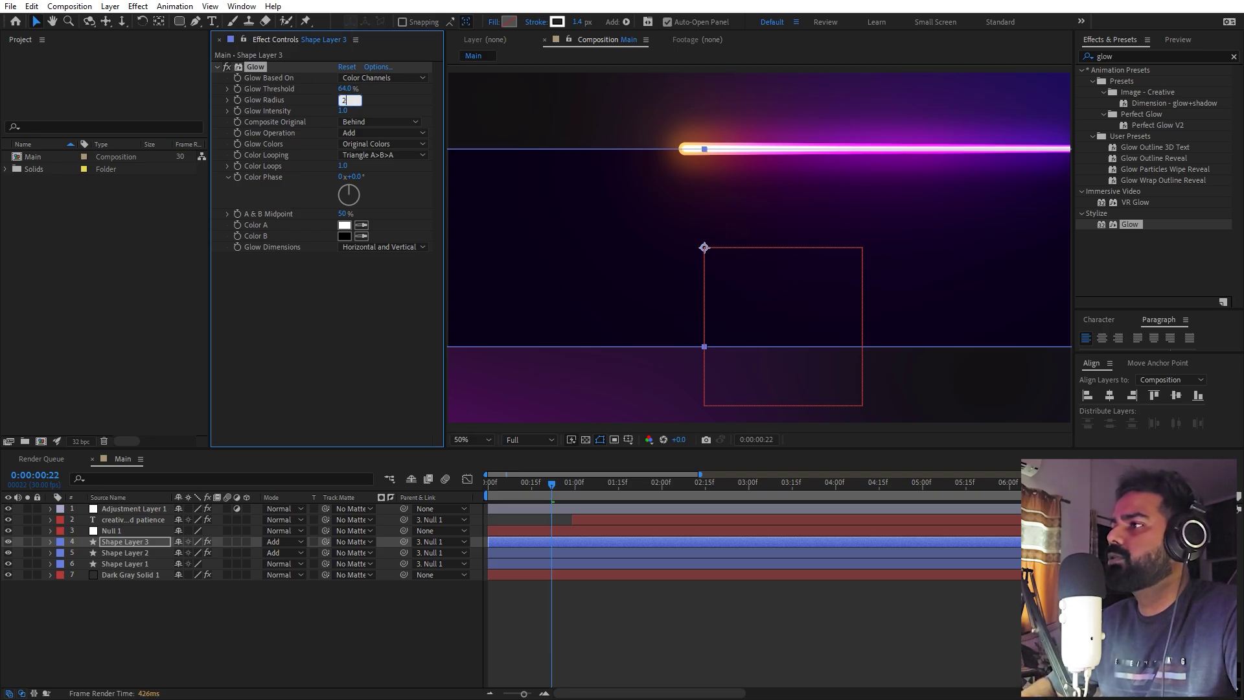
key("Return")
left_click(343, 111)
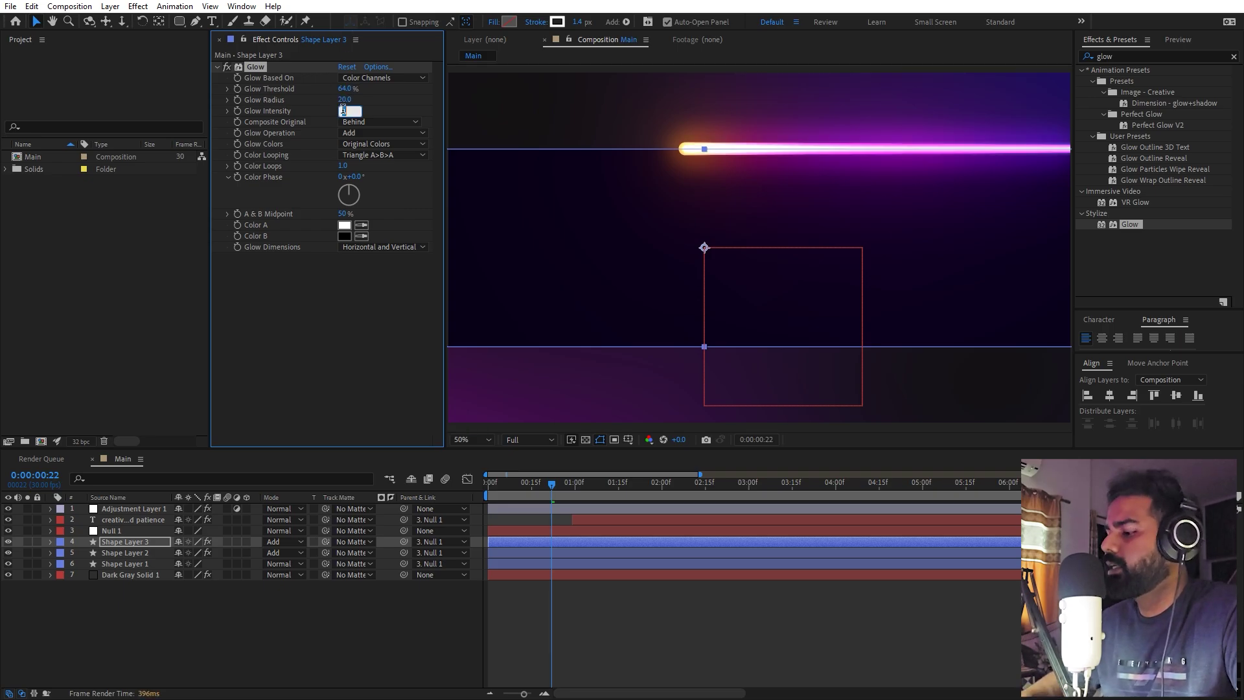
type("0.2")
key("Return")
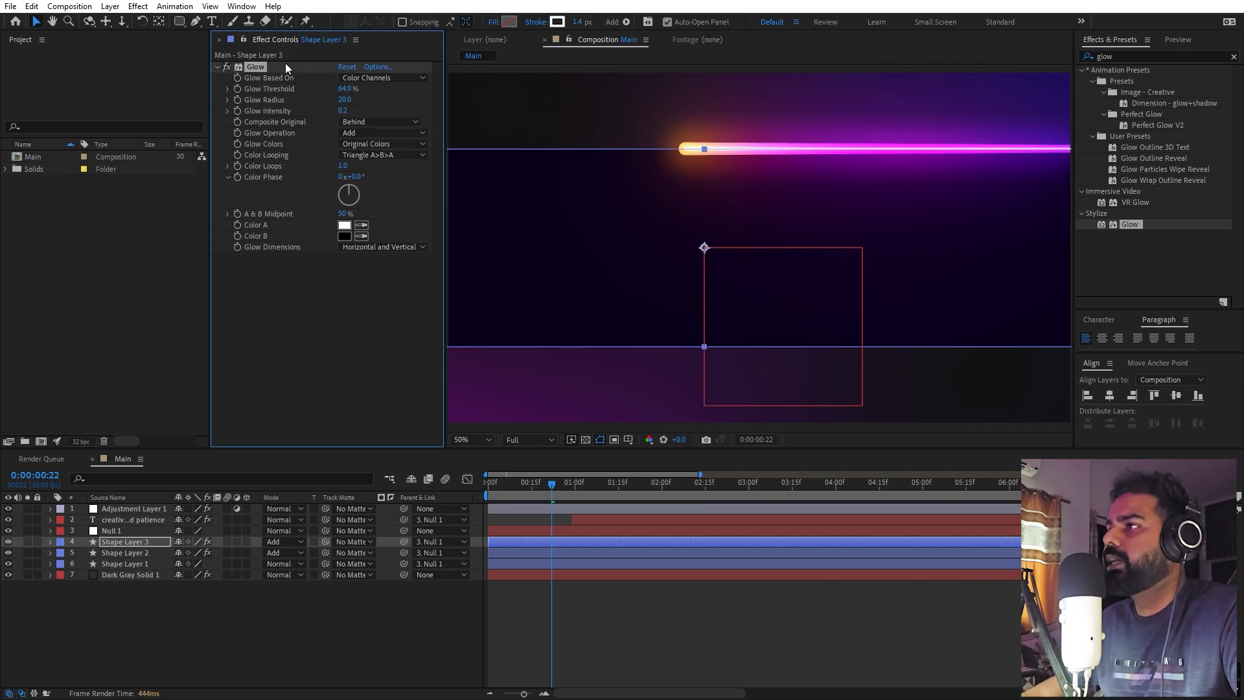
Duplicate the Glow on Shape Layer 3 with Glow Radius 60, then add further Glow copies with a larger radius
key("ctrl+d")
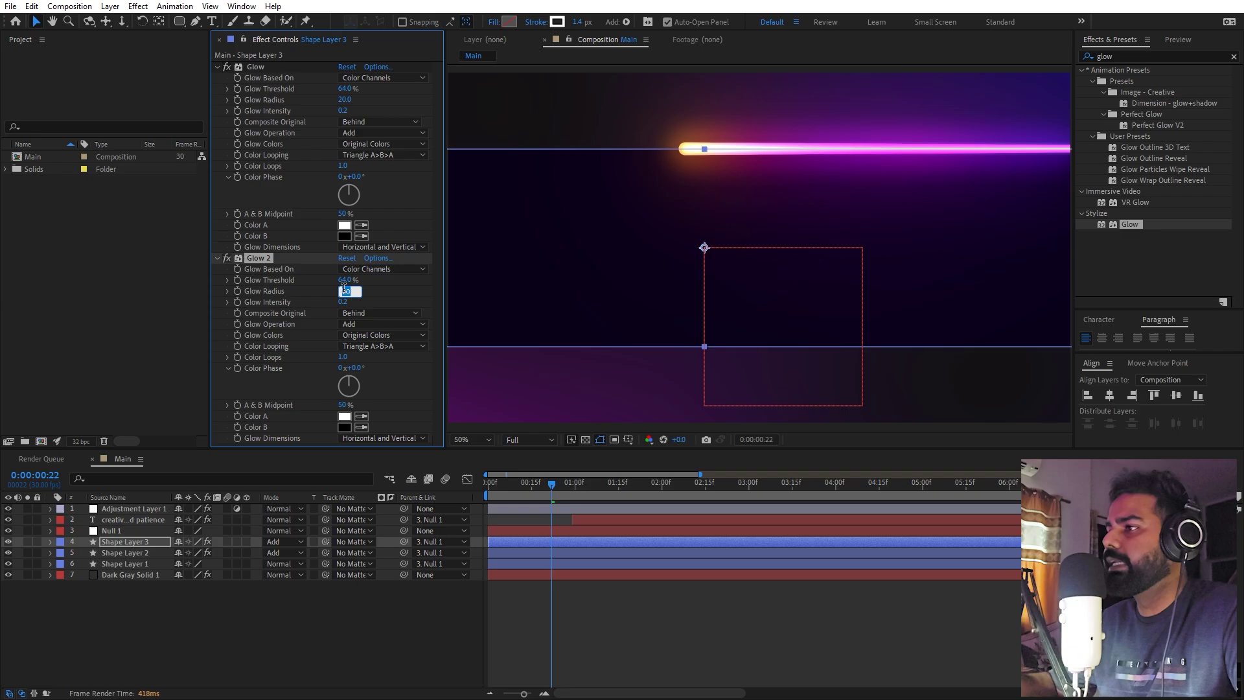
type("6")
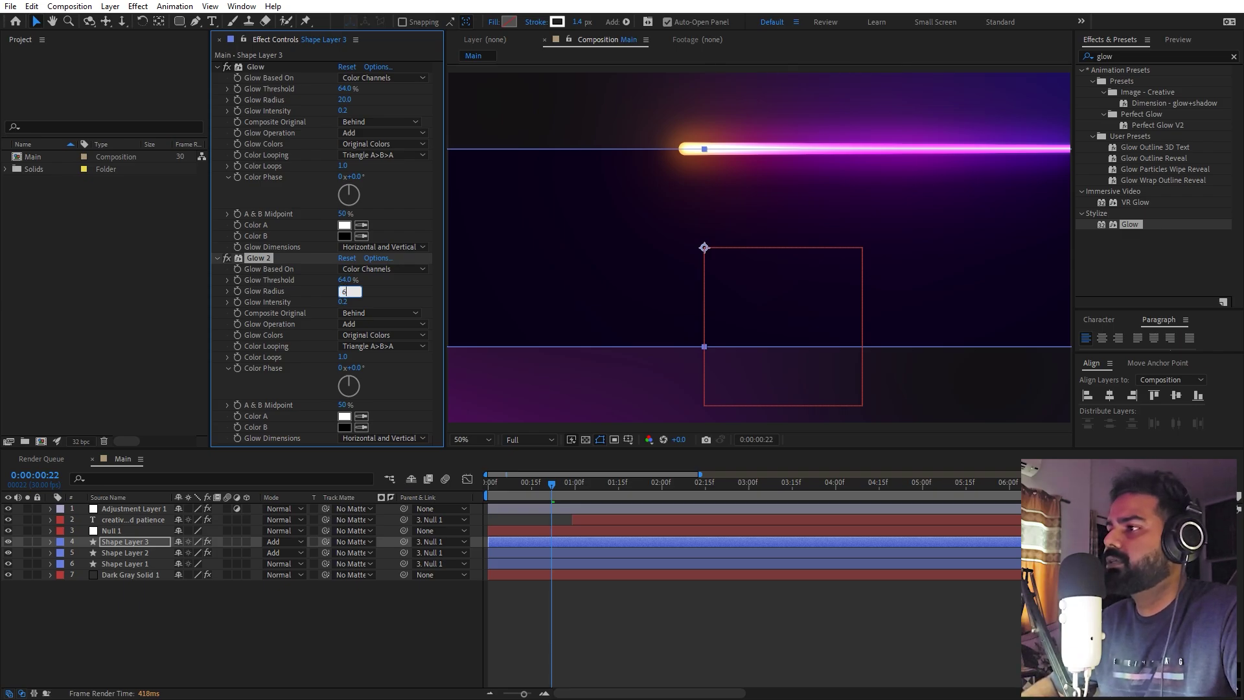
type("0")
key("Return")
key("ctrl+d")
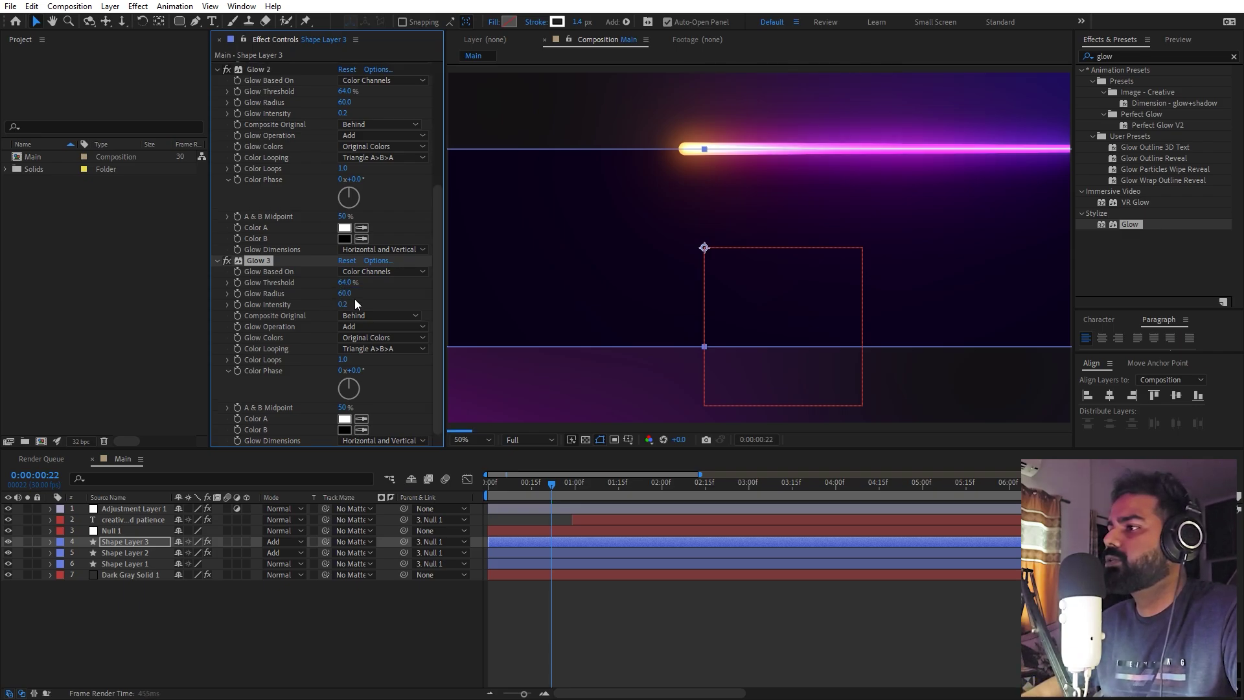
left_click_drag(344, 294, 350, 294)
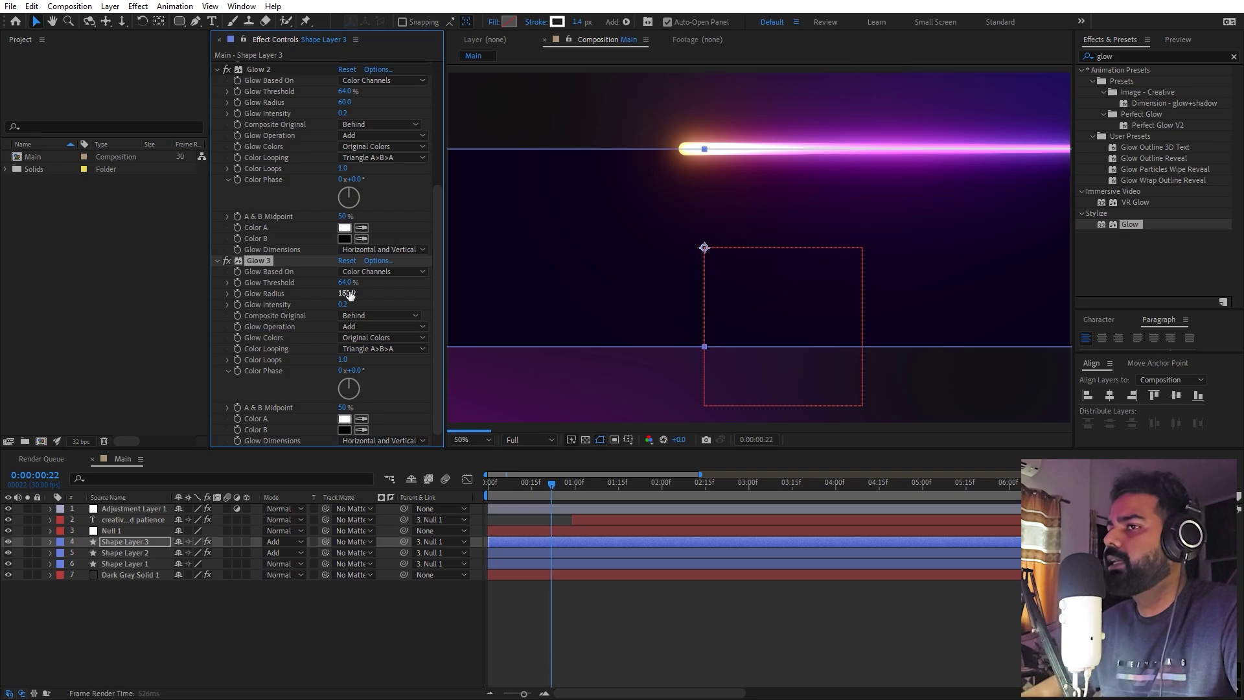
key("ctrl+d")
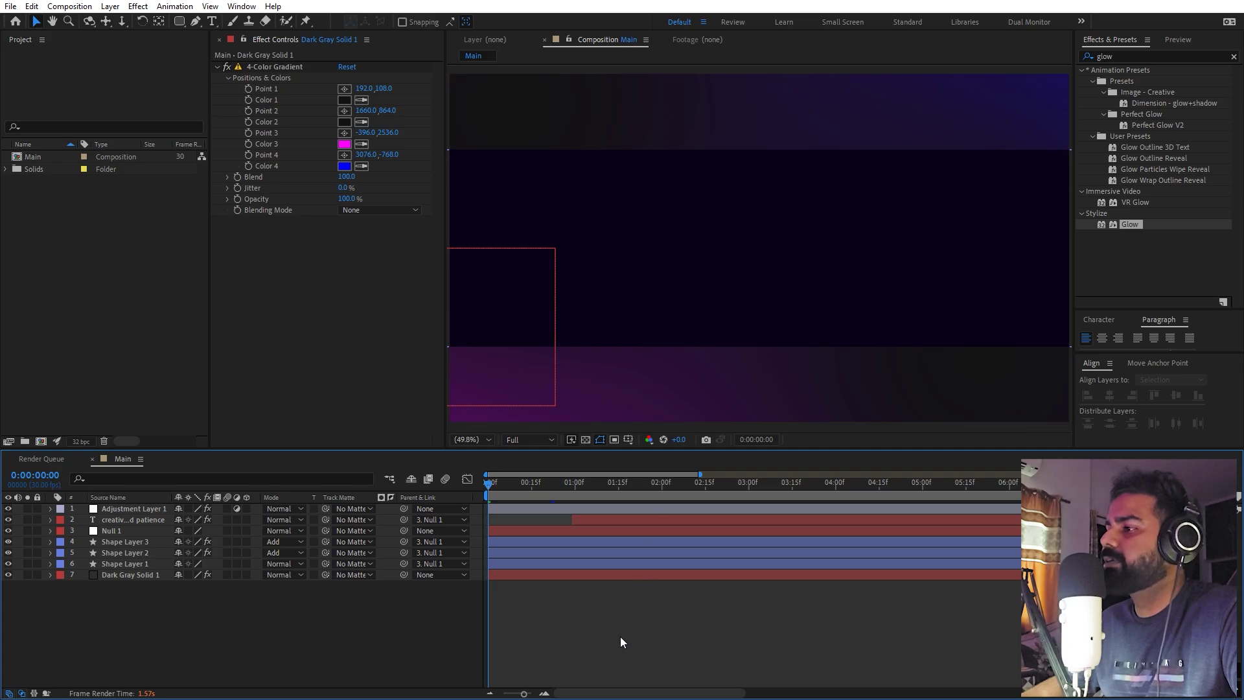
Preview the stroke animation from the start and check how the glow circles the bar
left_click(619, 636)
key("space")
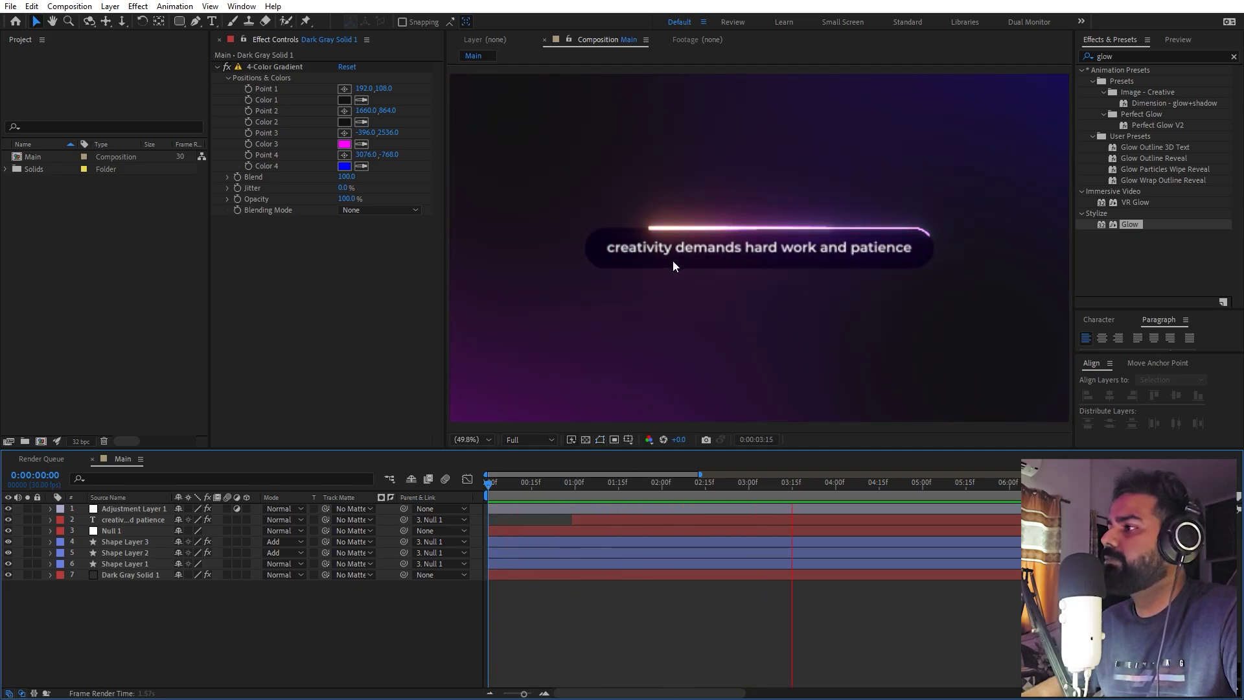
left_click(800, 496)
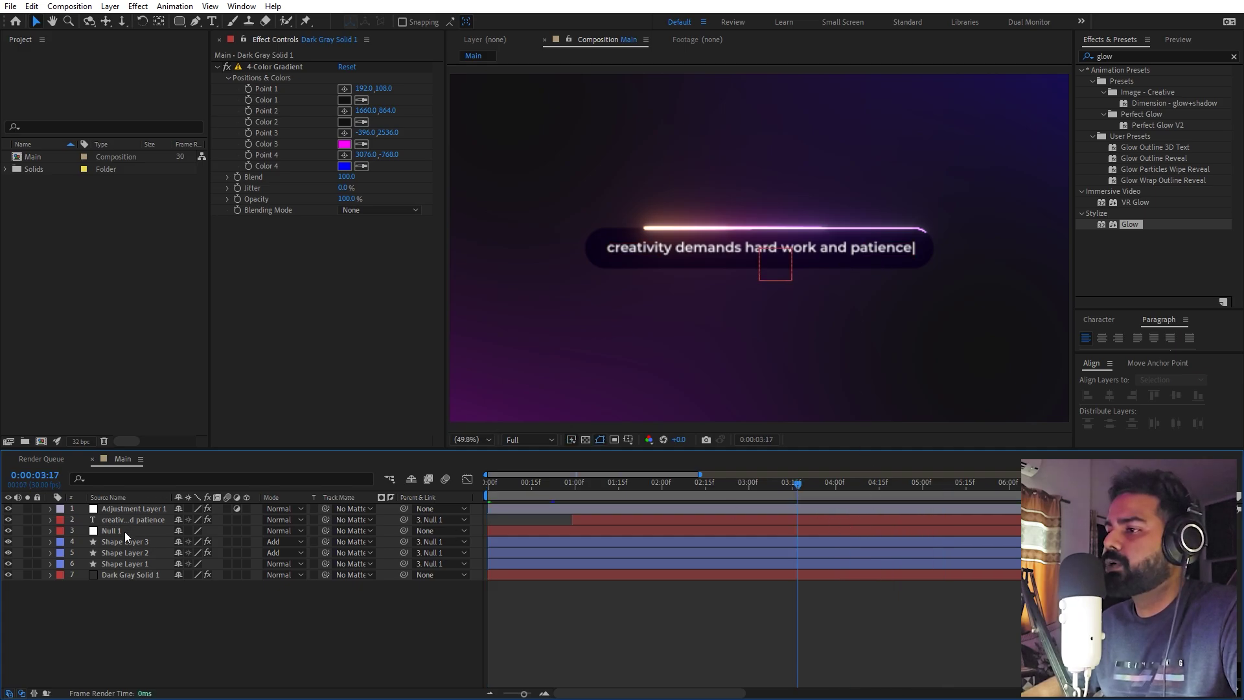
Add an Offset keyframe of -1x-309.6° at 0:00:05:27 on both Shape Layer 3 and Shape Layer 2
left_click(124, 530)
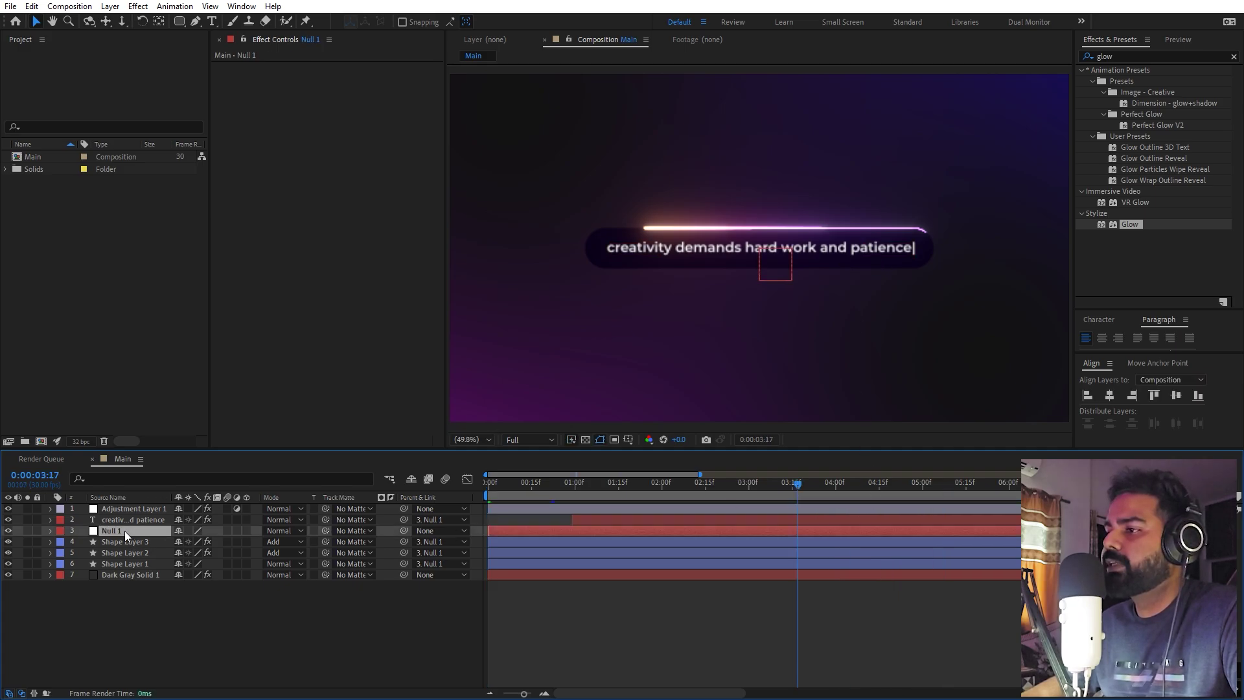
left_click(123, 561)
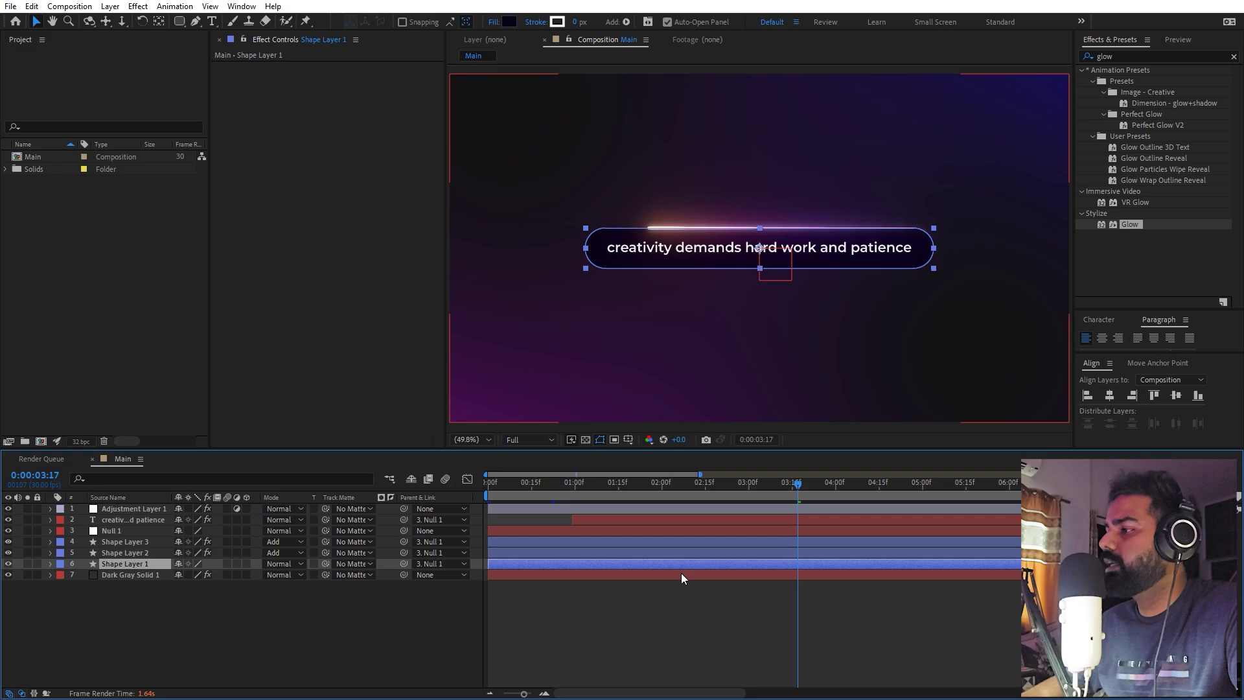
left_click(699, 552)
key("u")
left_click(700, 541)
key("u")
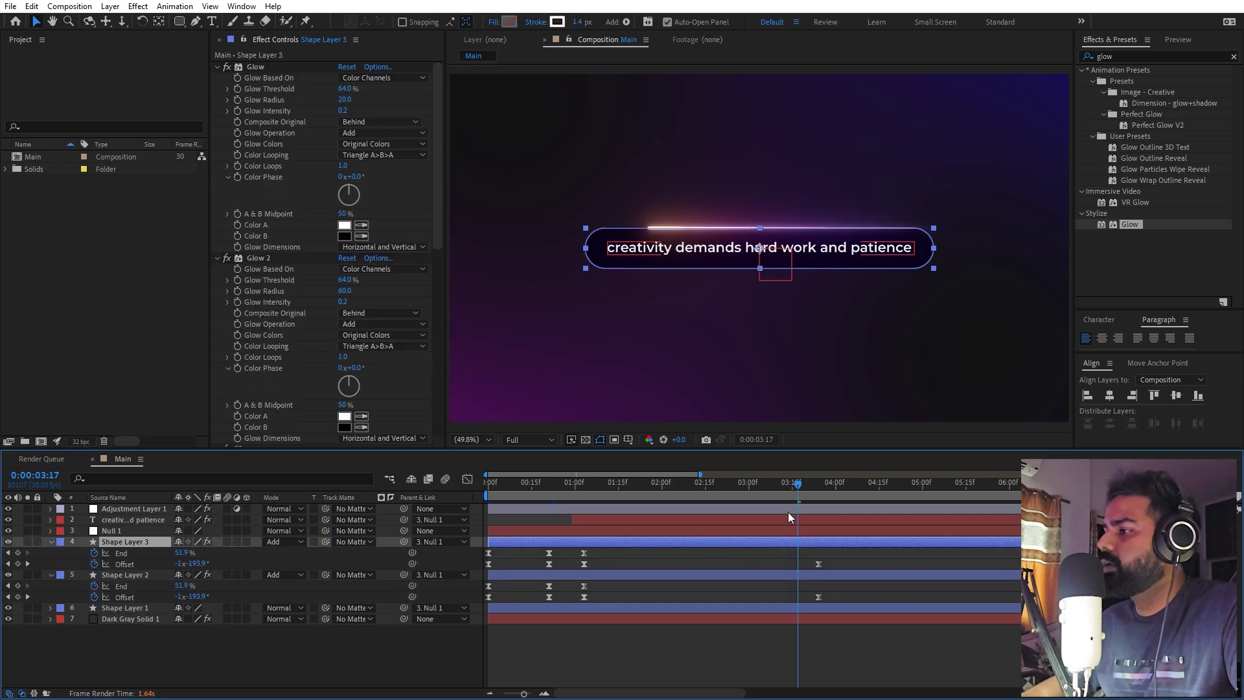
left_click_drag(803, 494, 811, 527)
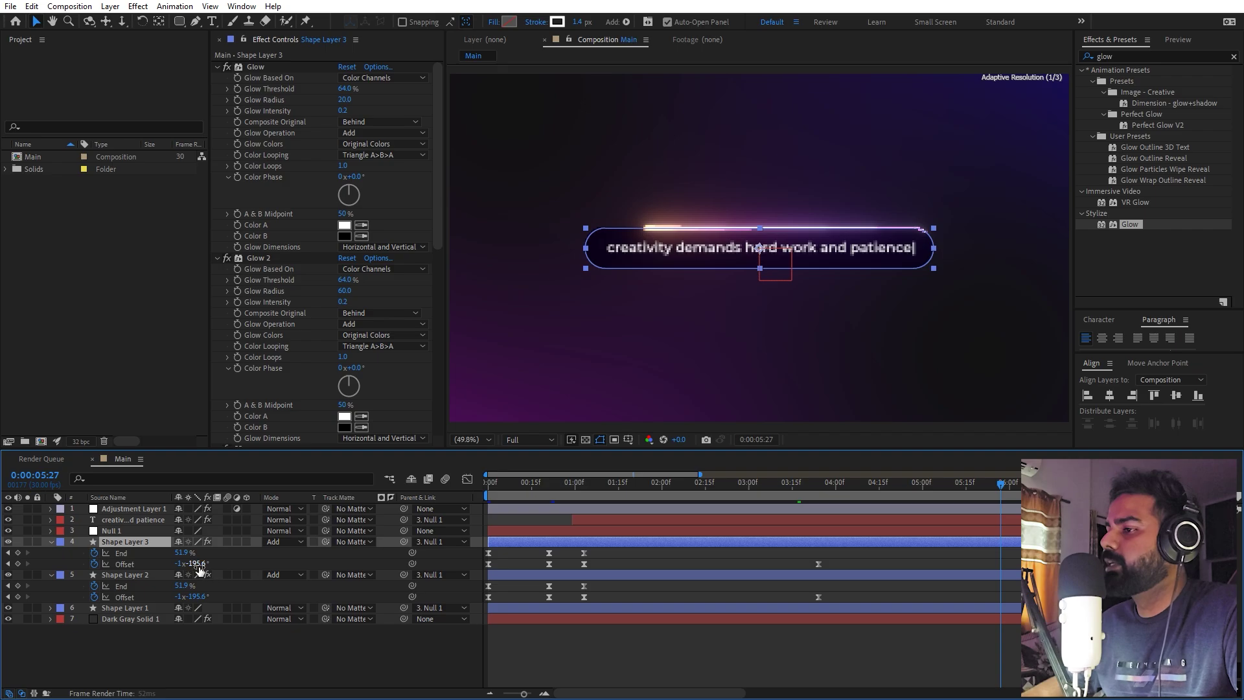
left_click_drag(198, 564, 139, 574)
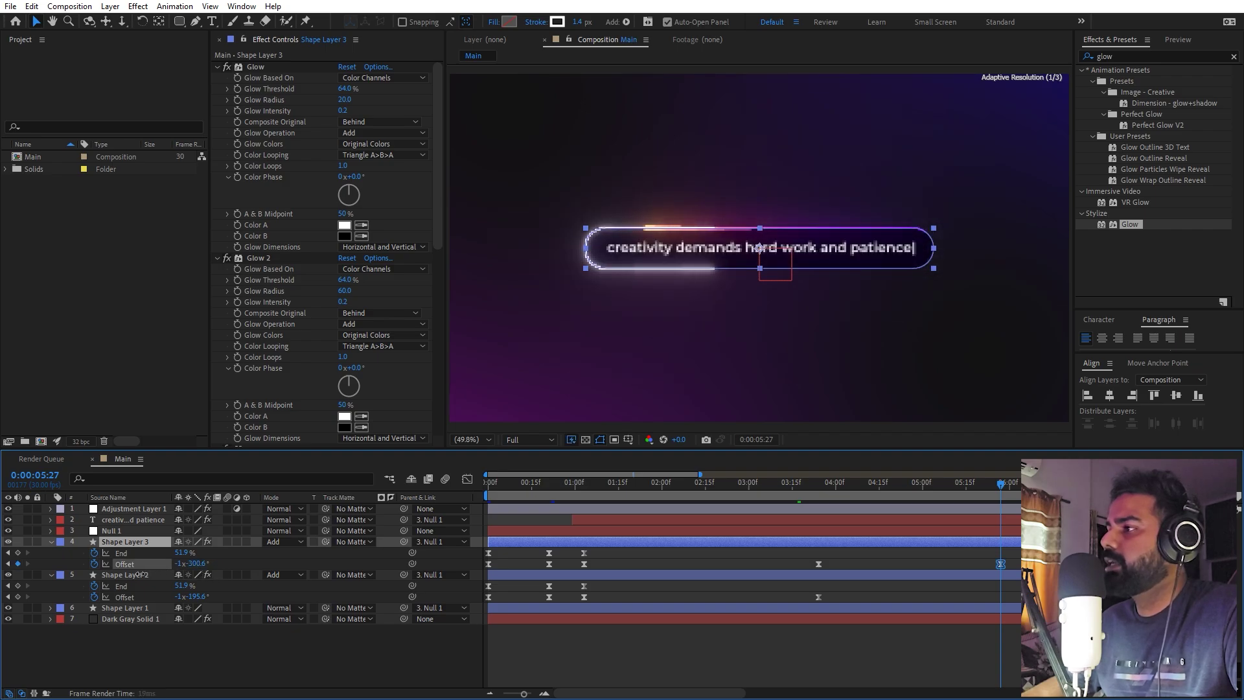
left_click(198, 563)
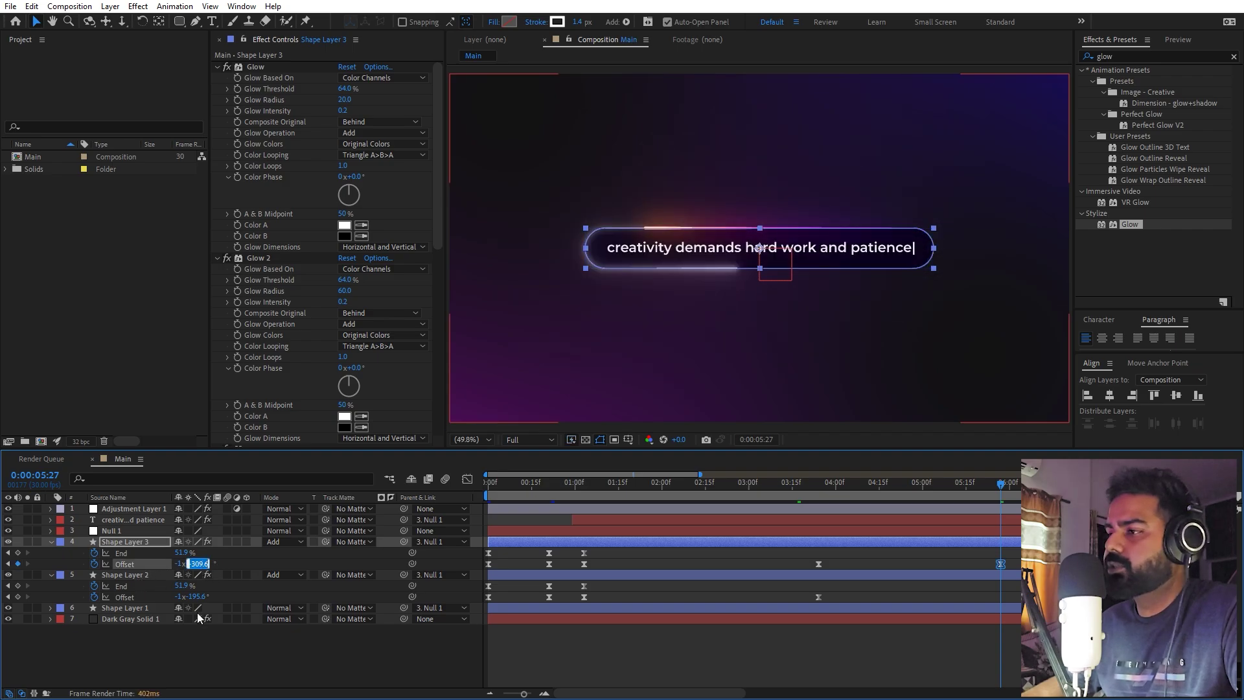
left_click(978, 554)
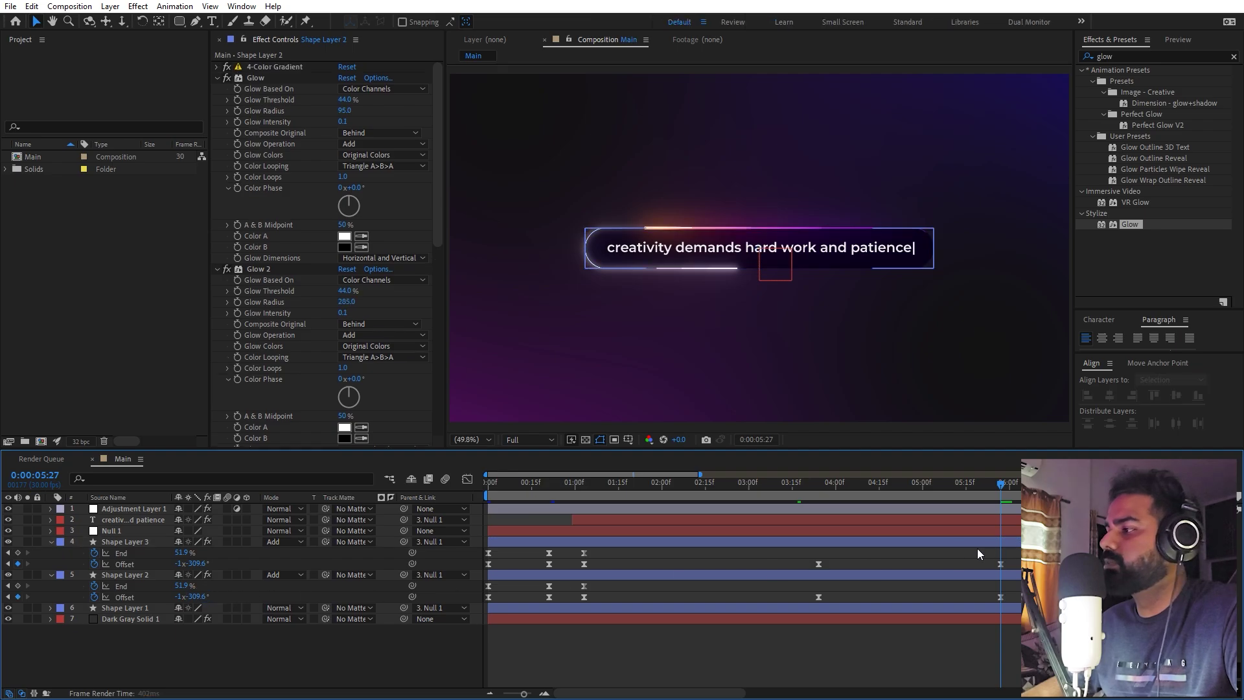
Make the velocity continuous on the 0:00:03:24 Offset keyframes of Shape Layer 3 and Shape Layer 2
left_click(818, 564)
right_click(818, 563)
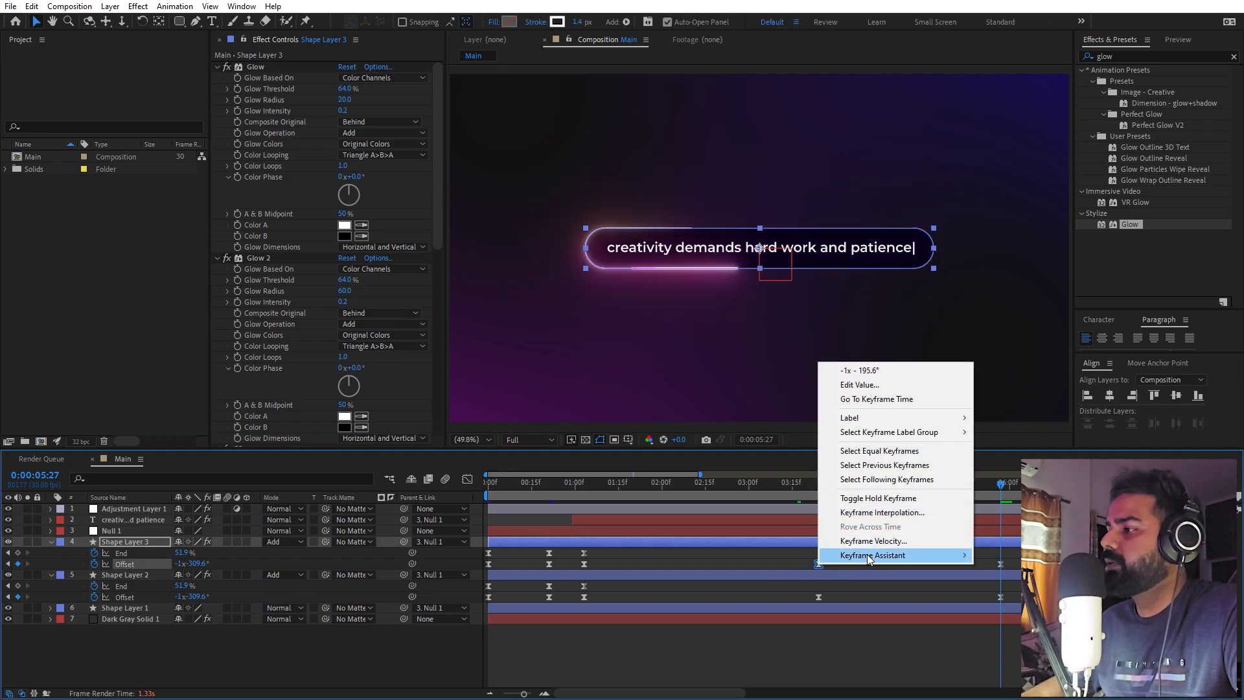
left_click(872, 541)
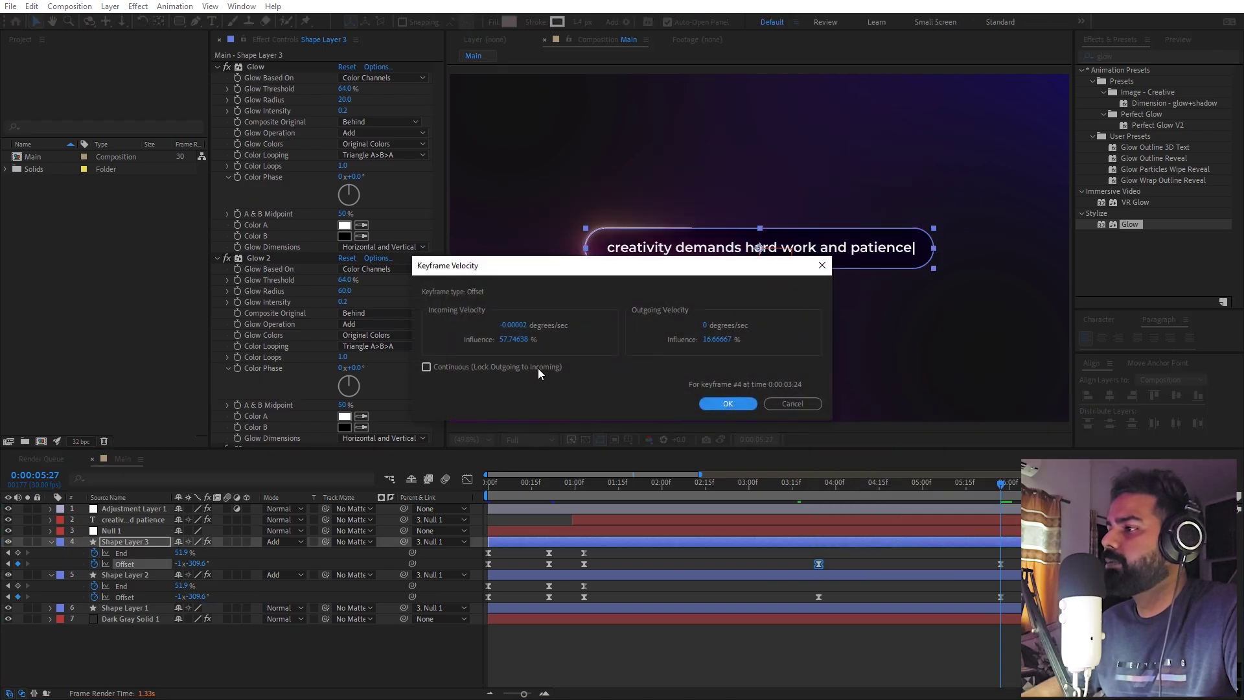
left_click(728, 404)
left_click(816, 596)
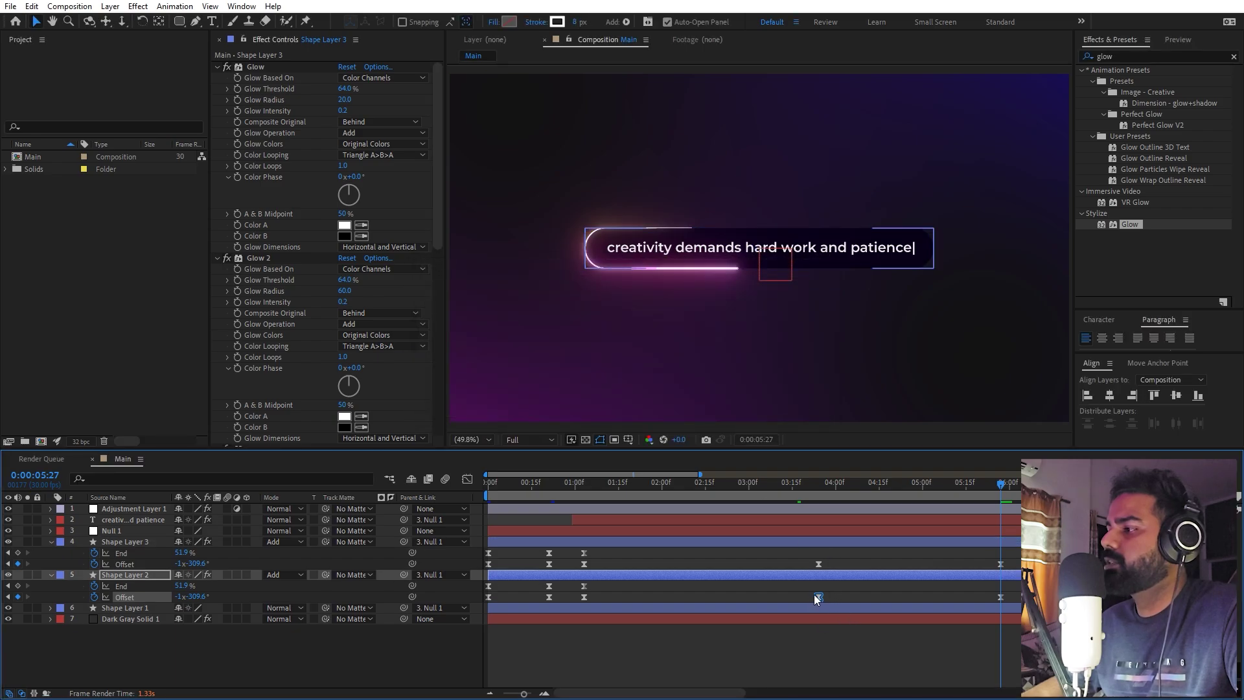
right_click(817, 596)
left_click(868, 567)
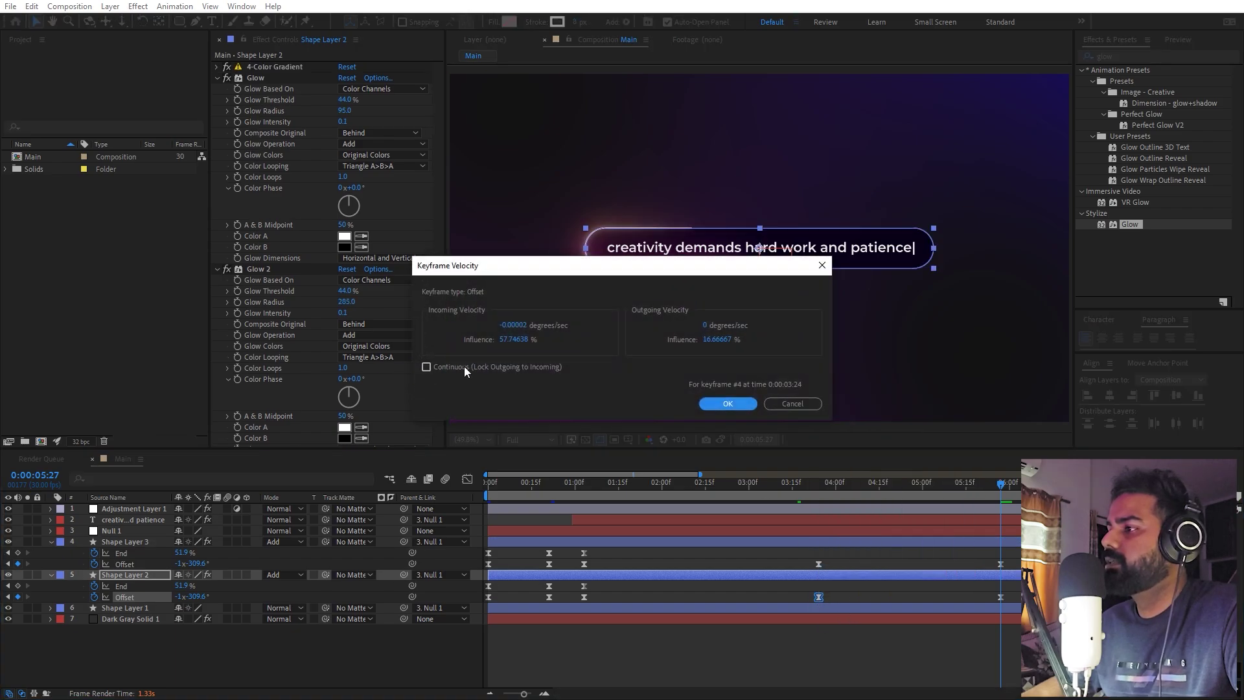
left_click(464, 367)
left_click(727, 404)
Extend the outgoing ease of Shape Layer 3's fourth Offset keyframe in the speed graph and shift the keyframe to 0:00:03:25
left_click(818, 563)
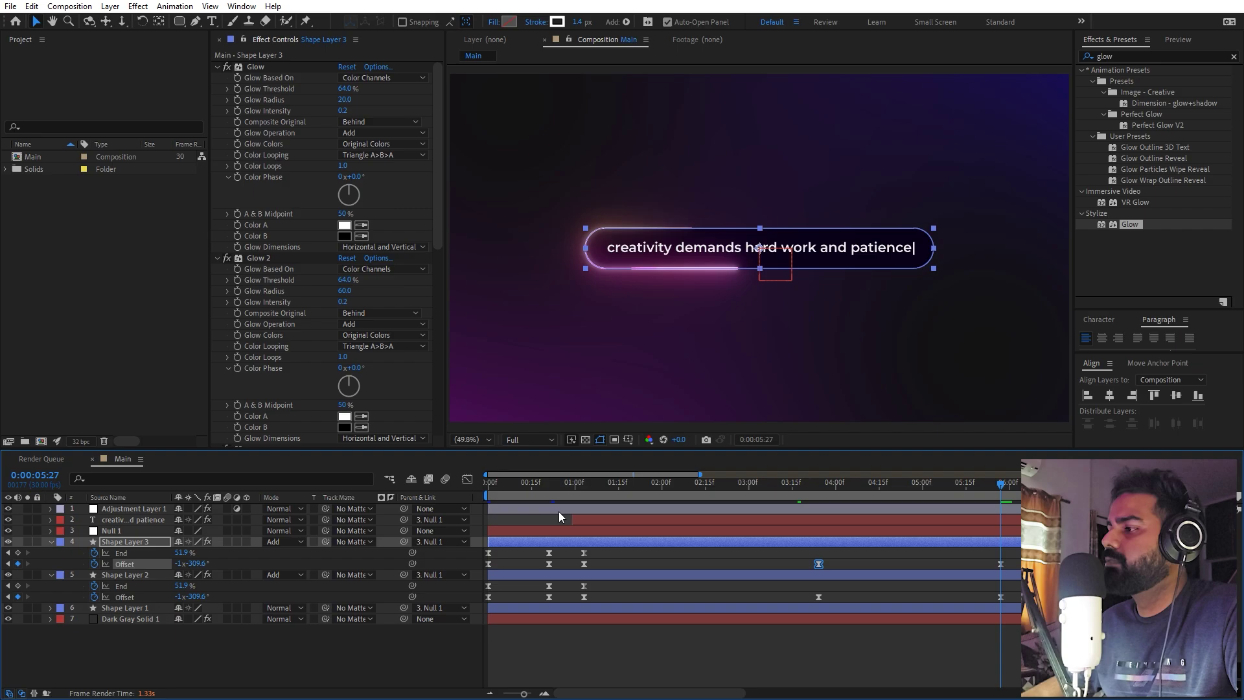
left_click(466, 478)
left_click_drag(797, 537, 896, 507)
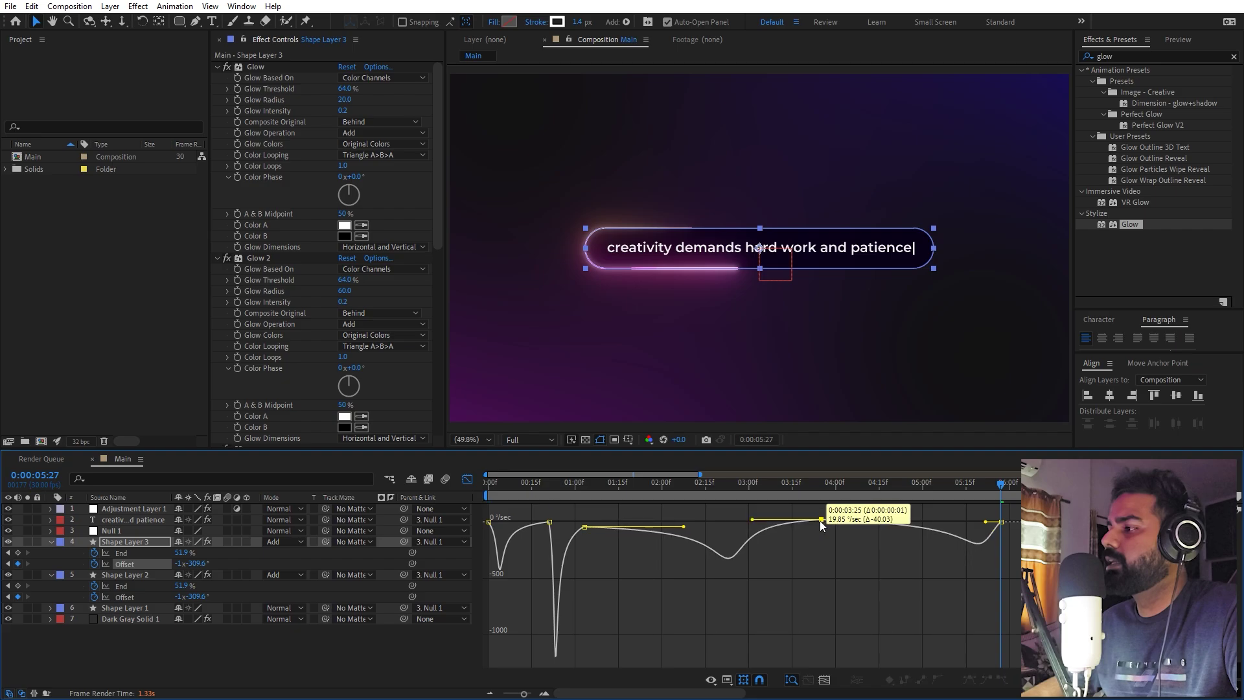
scroll(820, 528, "up", 5)
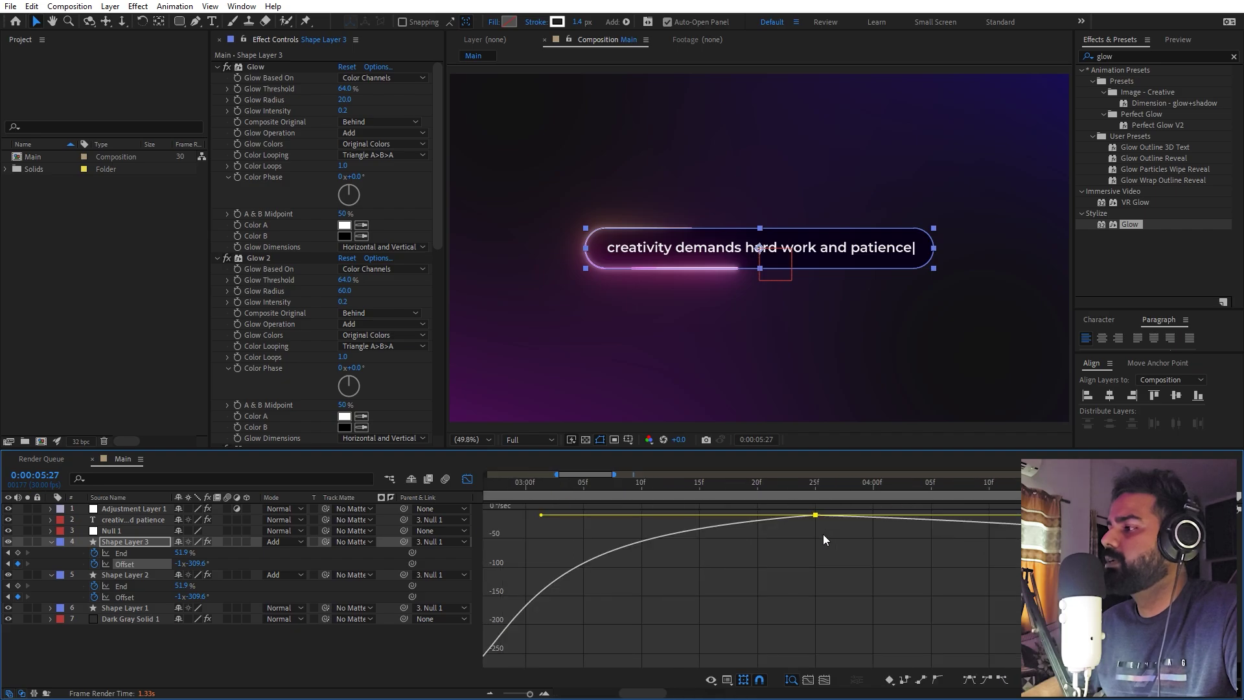
Align Shape Layer 2's fourth Offset keyframe to 0:00:03:25 and lengthen its outgoing speed handle
left_click(814, 485)
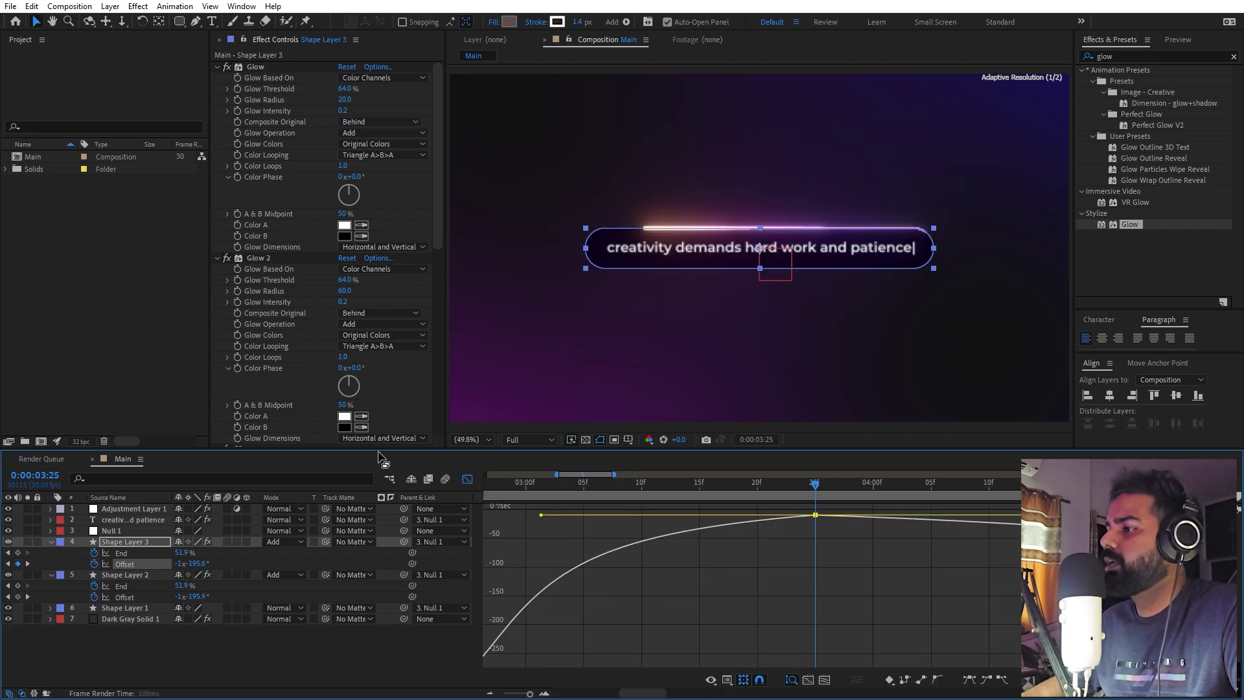
left_click(467, 478)
left_click_drag(804, 596, 816, 599)
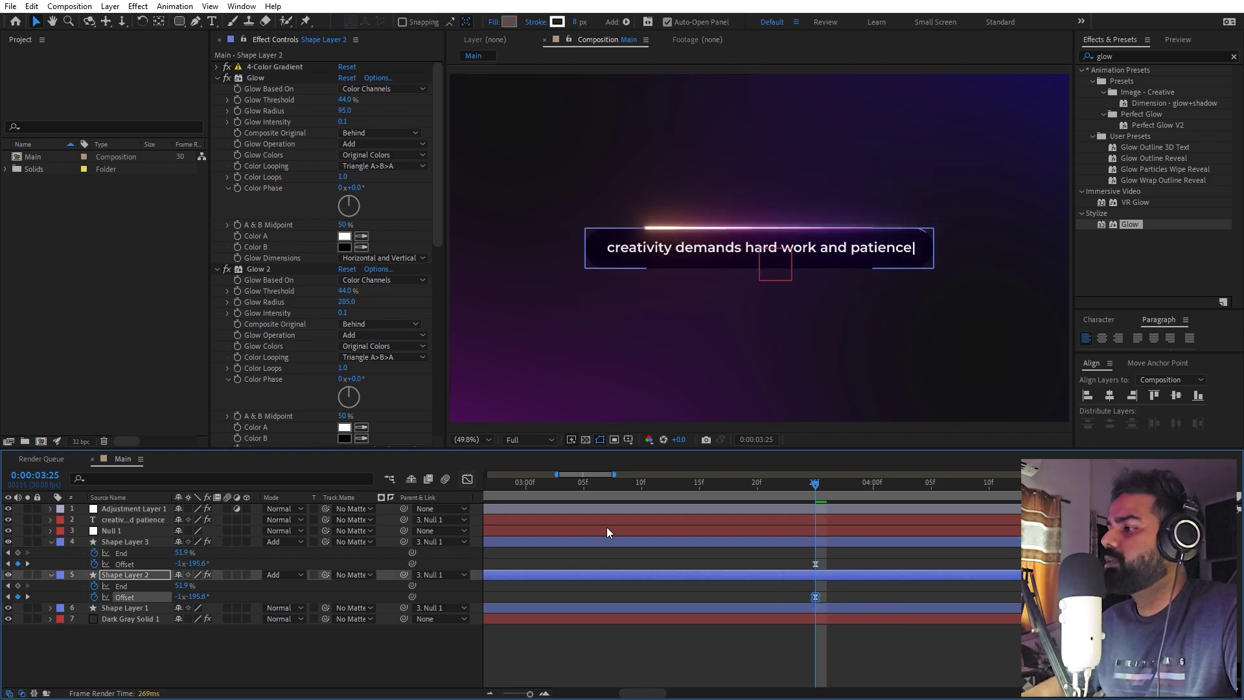
left_click(467, 479)
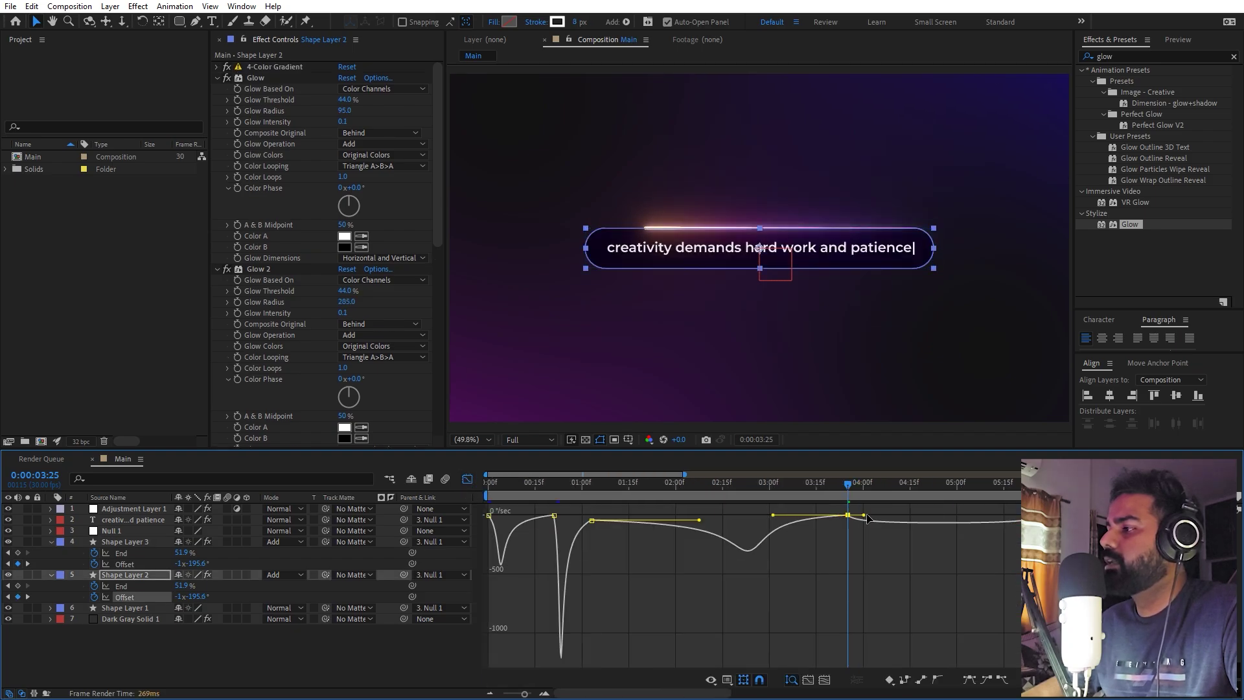
left_click_drag(865, 514, 920, 515)
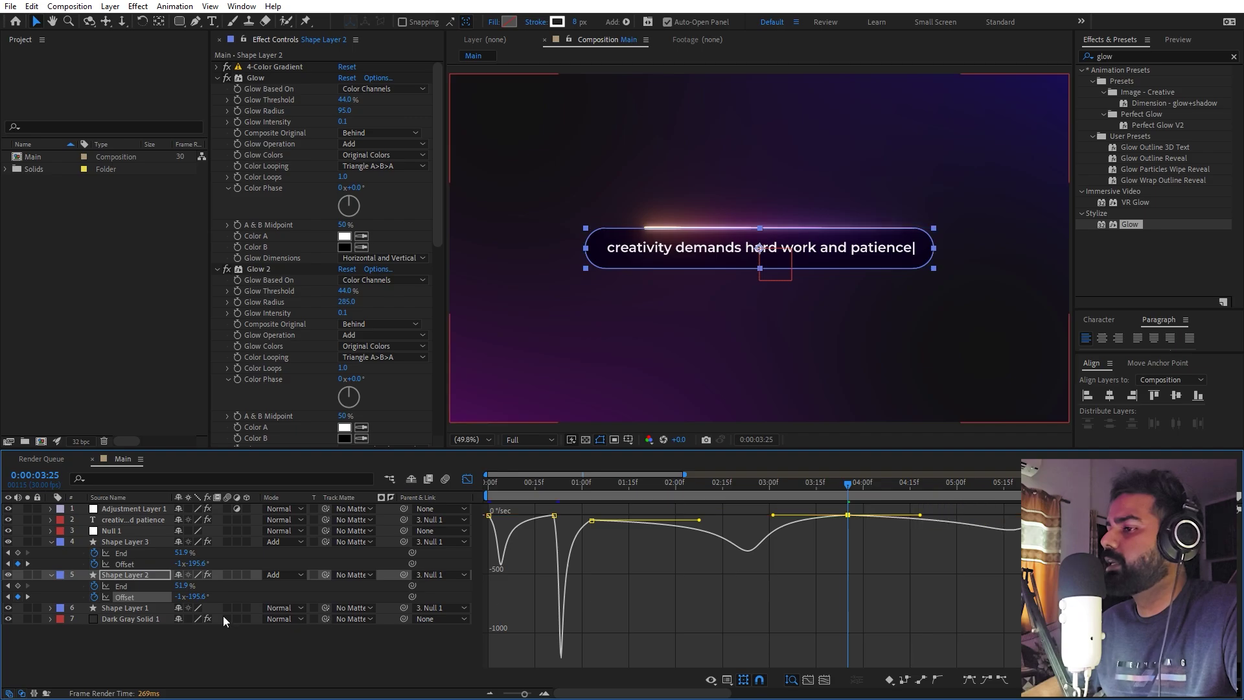
Overlay the Offset speed curves of Shape Layers 2 and 3 and match their easing at the 0:00:03:25 keyframe
left_click(123, 565, "ctrl")
scroll(901, 563, "up", 1)
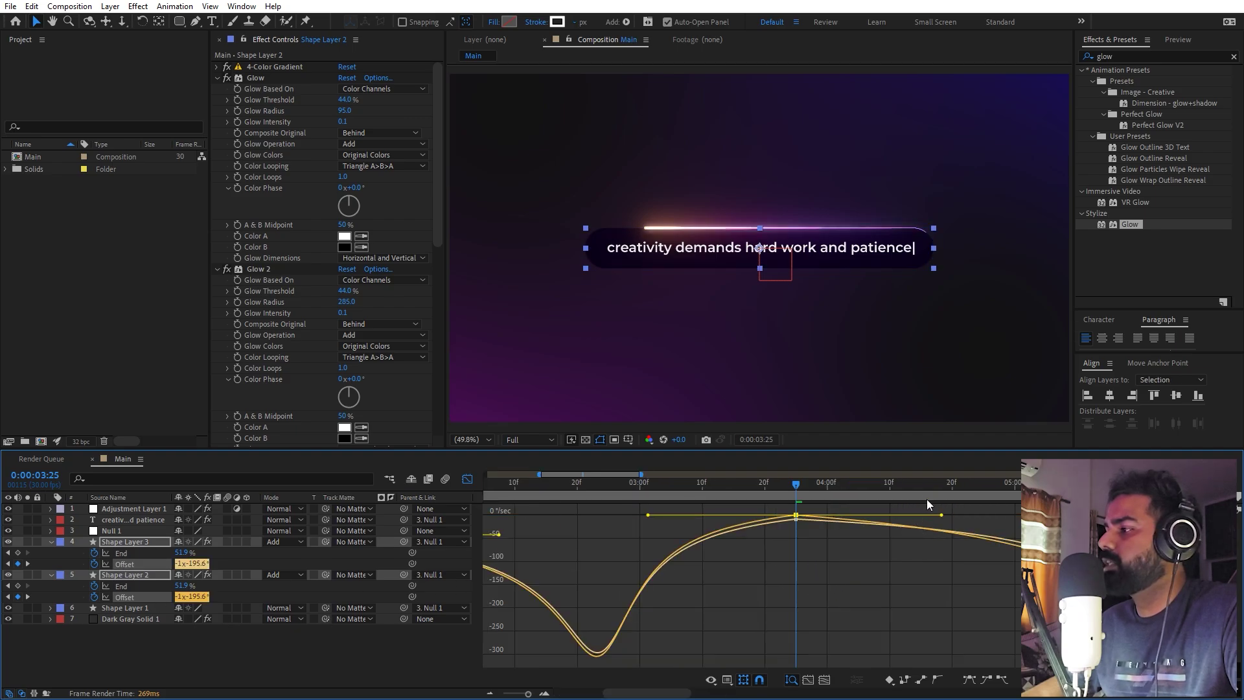
left_click_drag(940, 515, 951, 515)
left_click(908, 568)
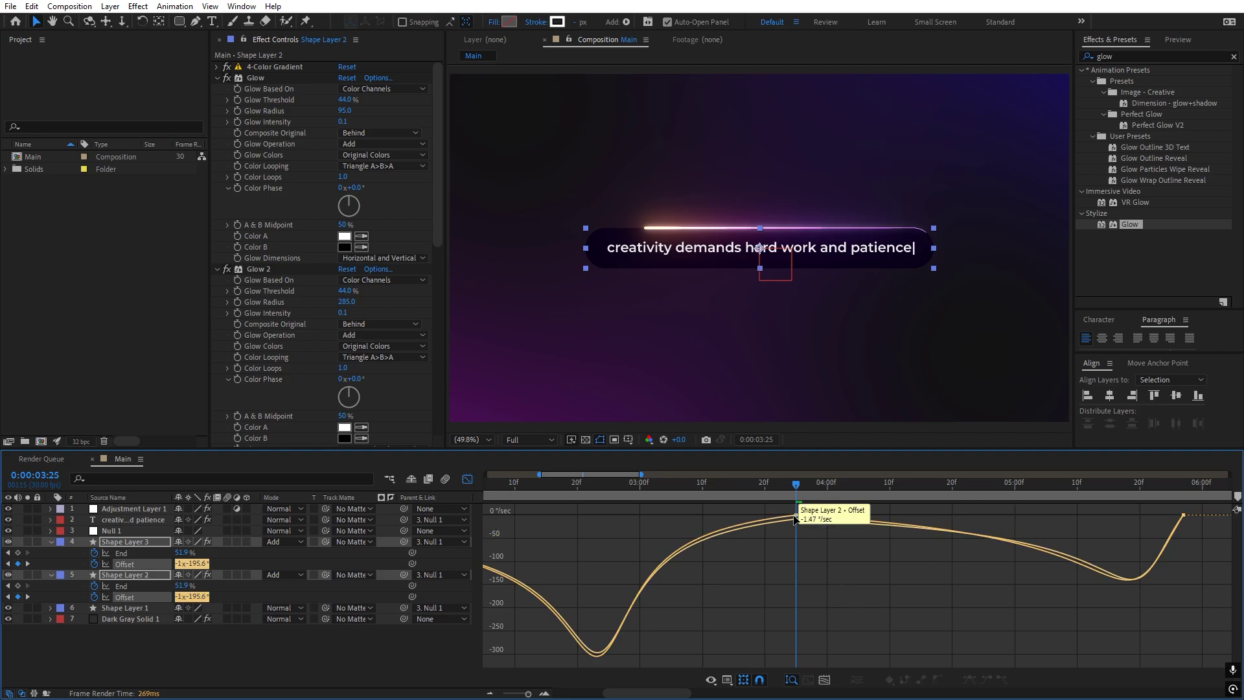
left_click_drag(794, 517, 795, 518)
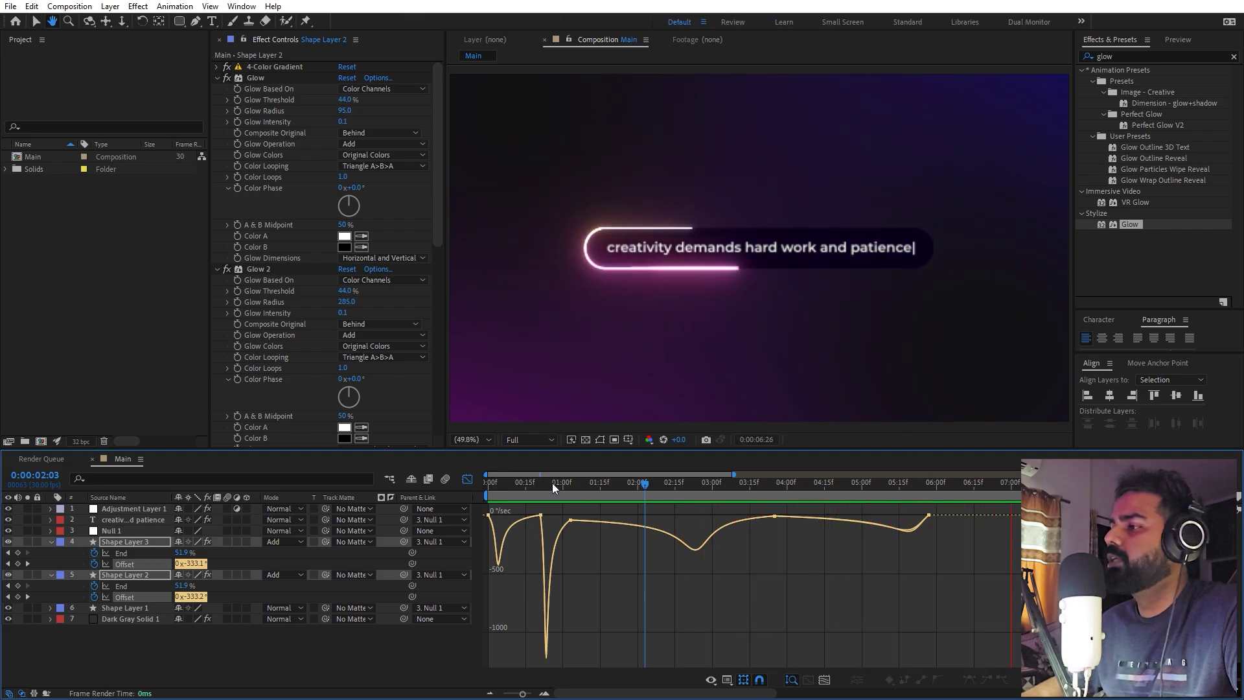
left_click(467, 480)
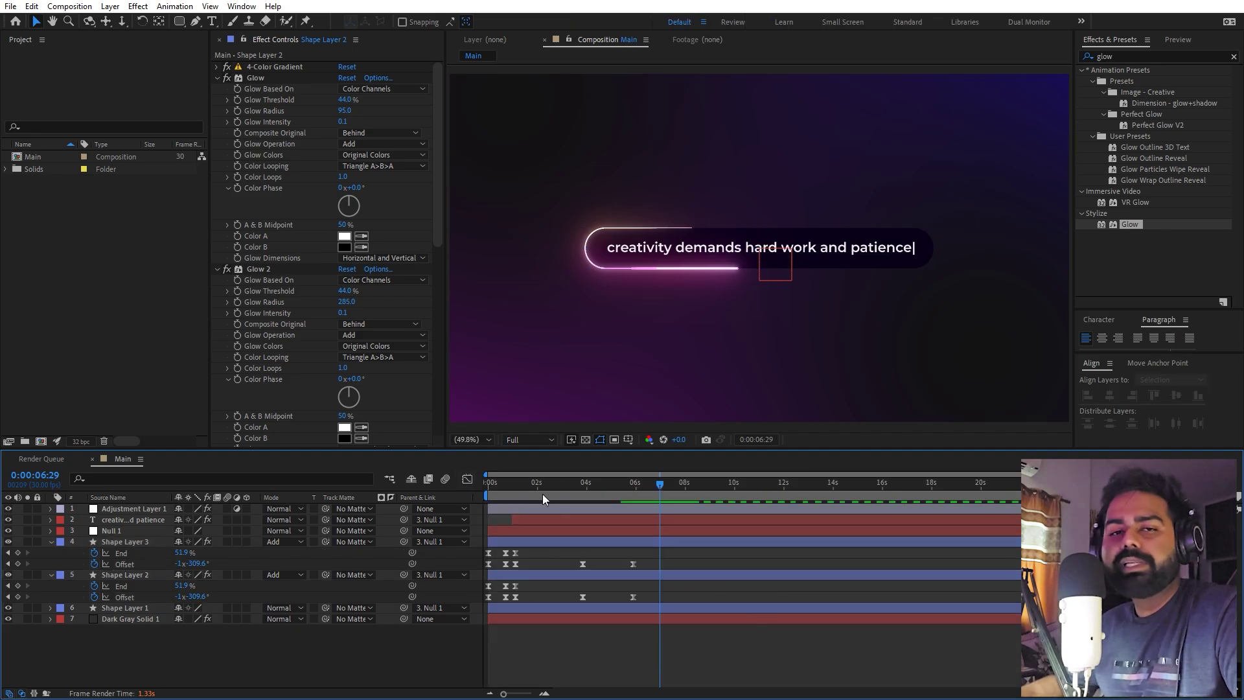